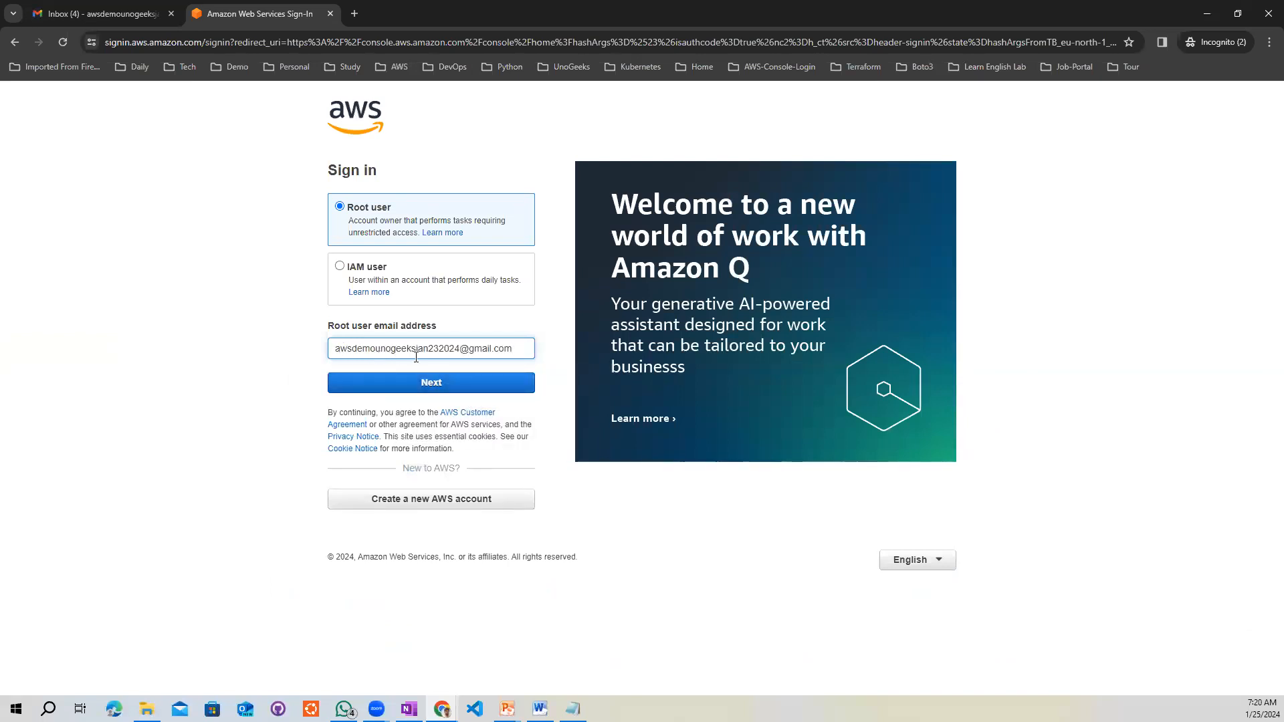
- Sign in to the AWS console as root user with the account password
click(397, 384)
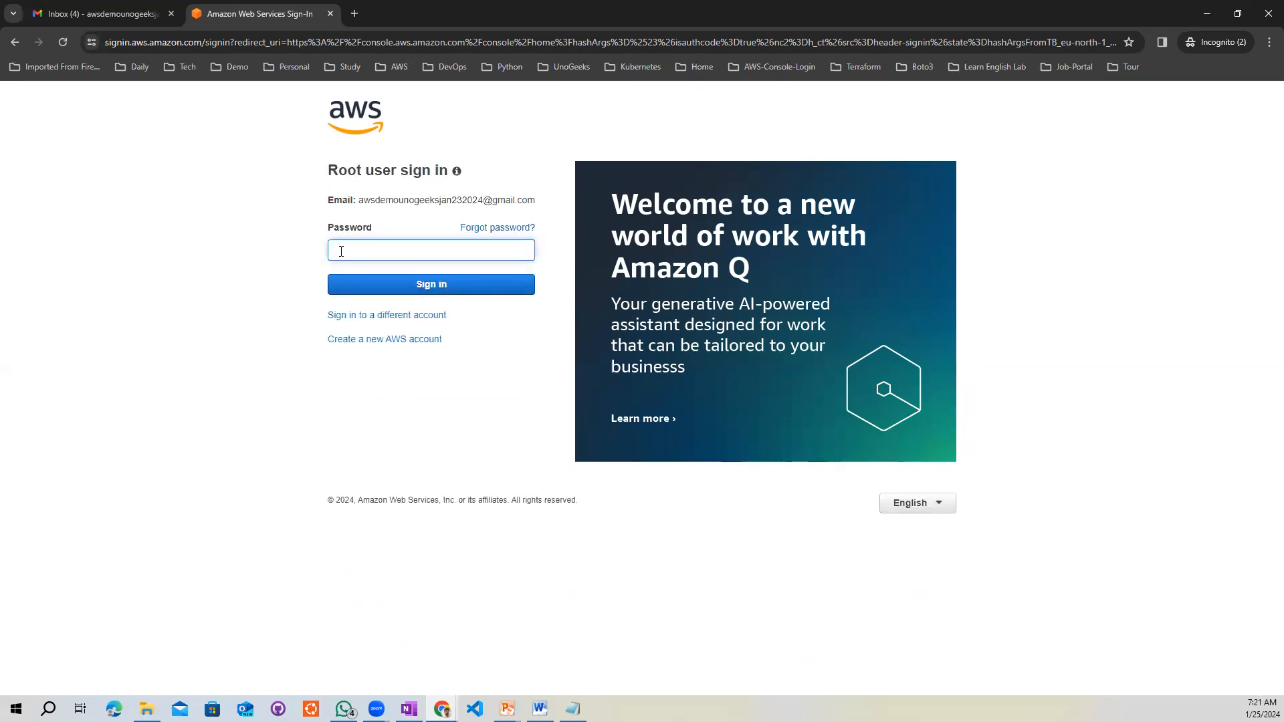
text(•••••••••)
key(Return)
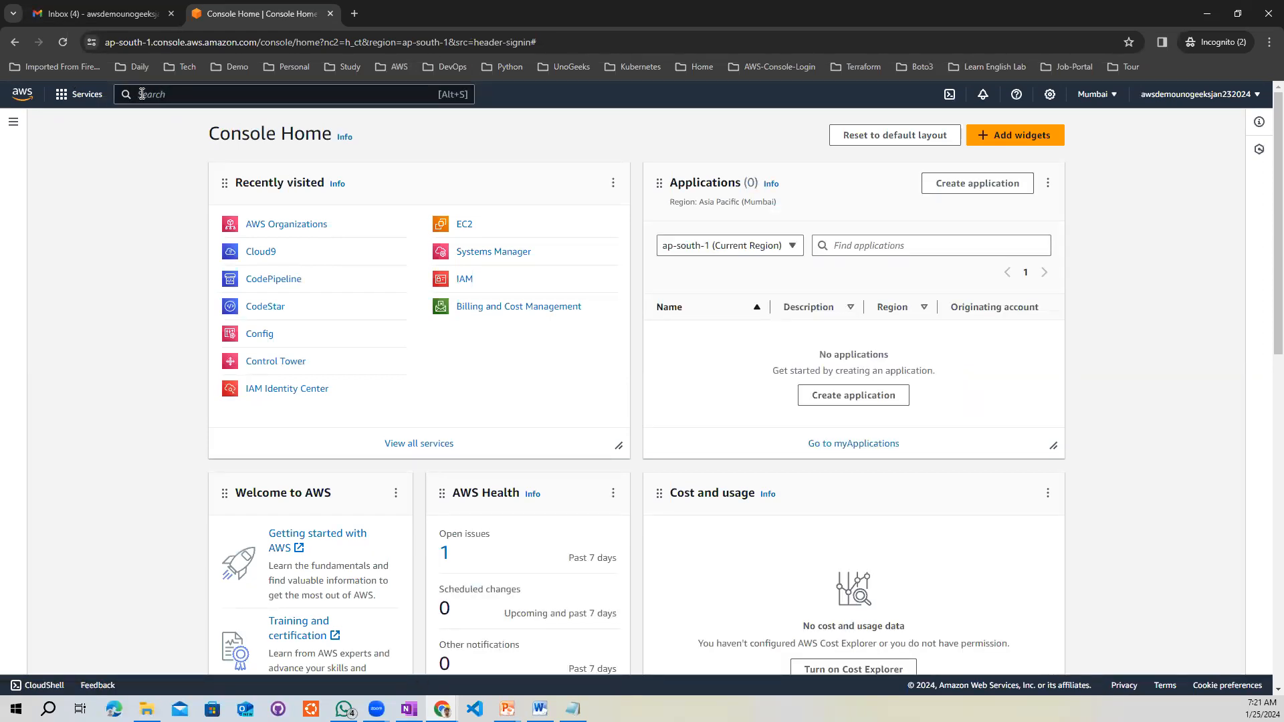
- Find the IAM service and open its list of users
click(142, 93)
text(iam)
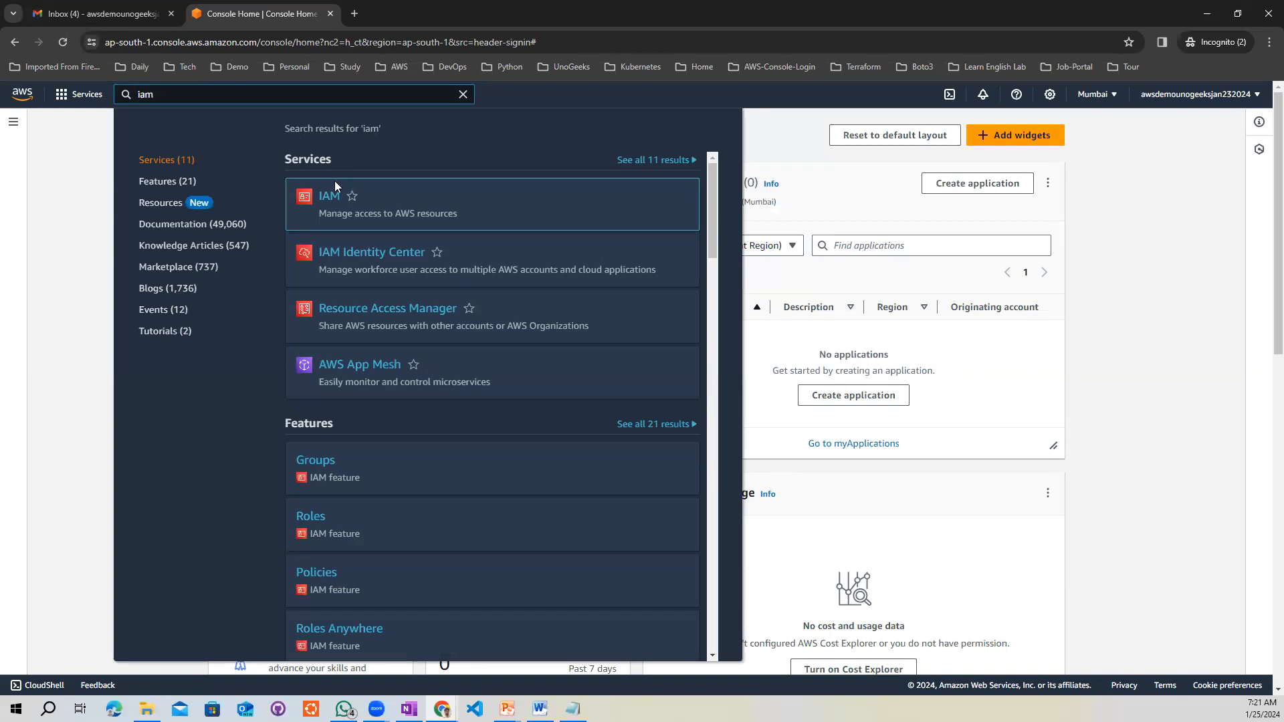
click(331, 198)
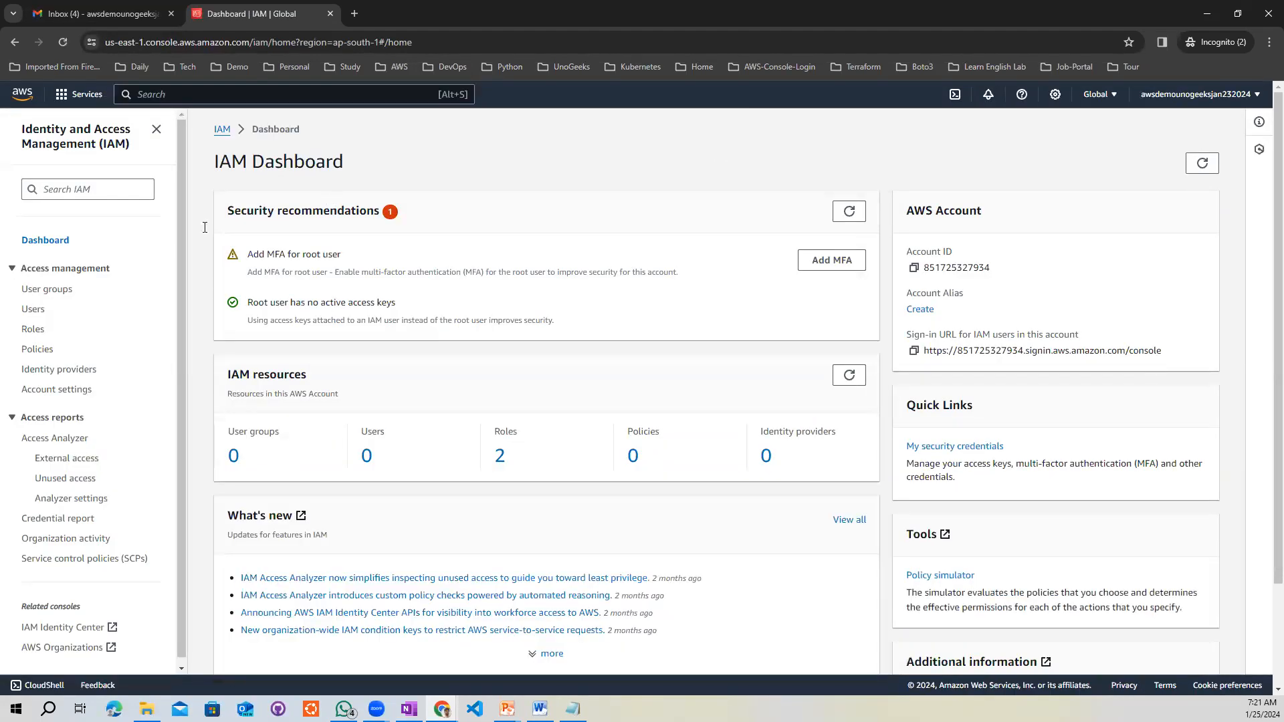
click(34, 311)
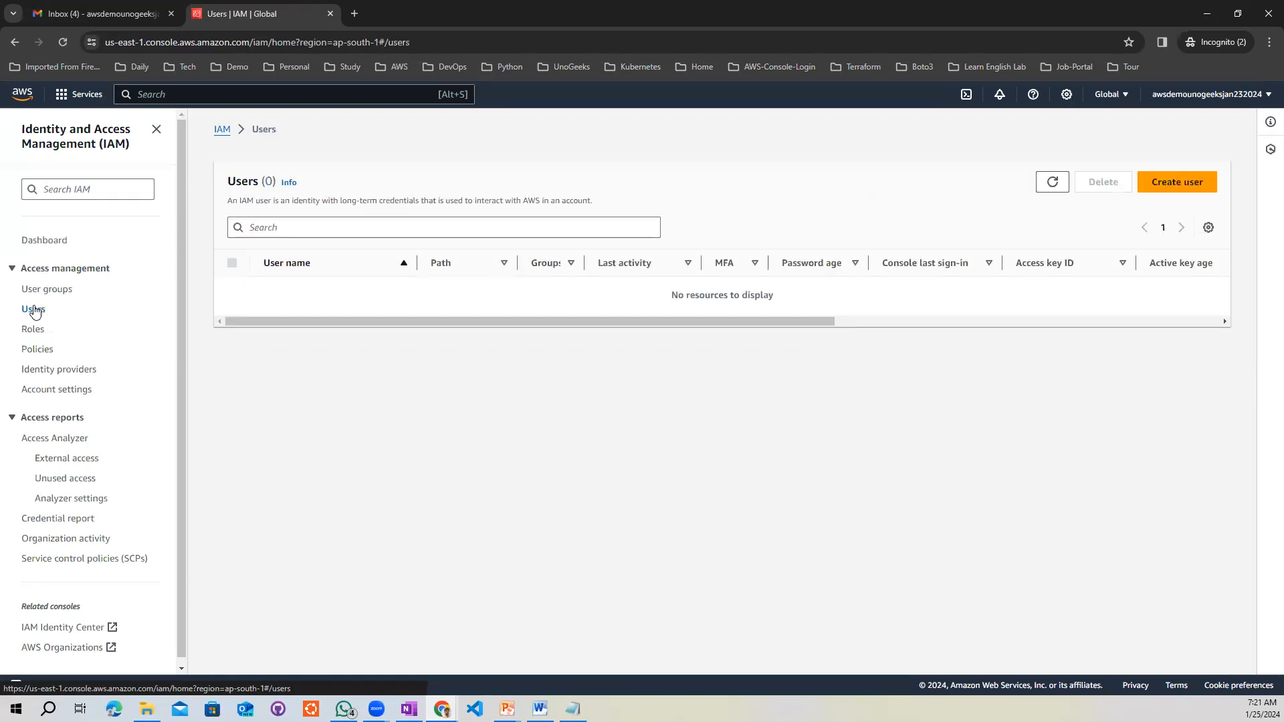
drag(293, 321, 249, 334)
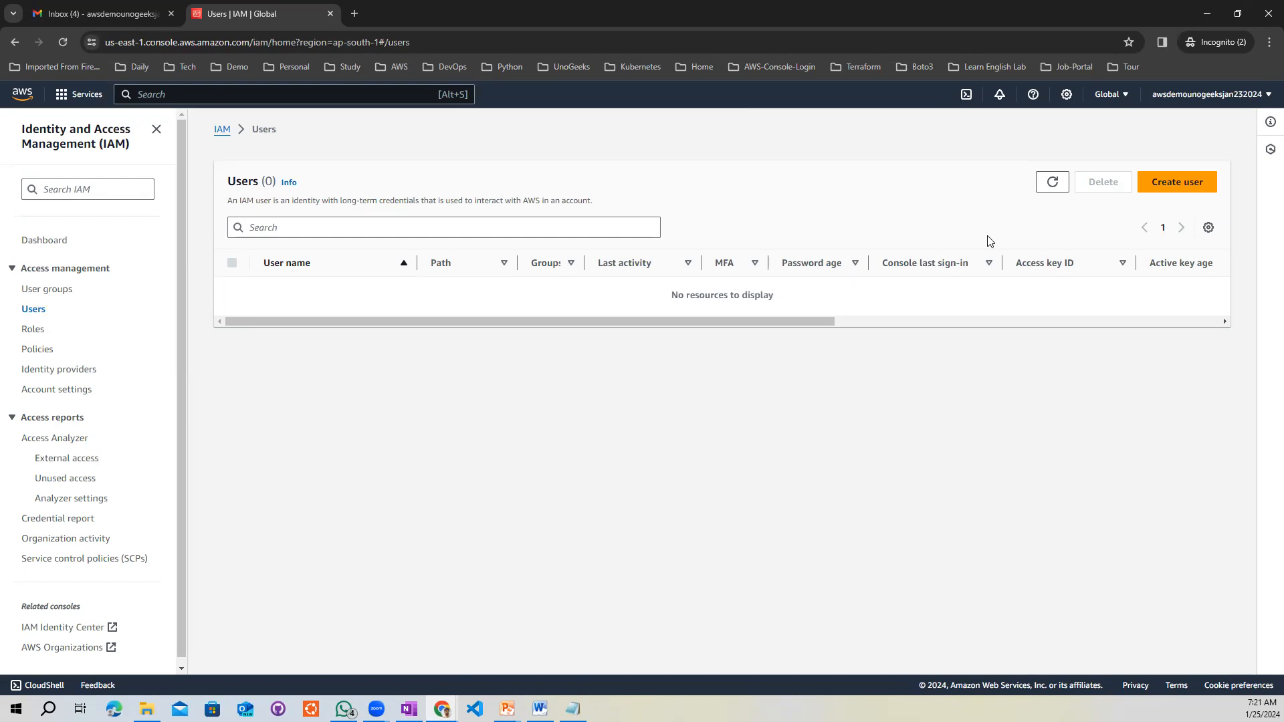
- Start a new user named unogeeks-admin with Management Console access, choosing to create an IAM user
click(1170, 181)
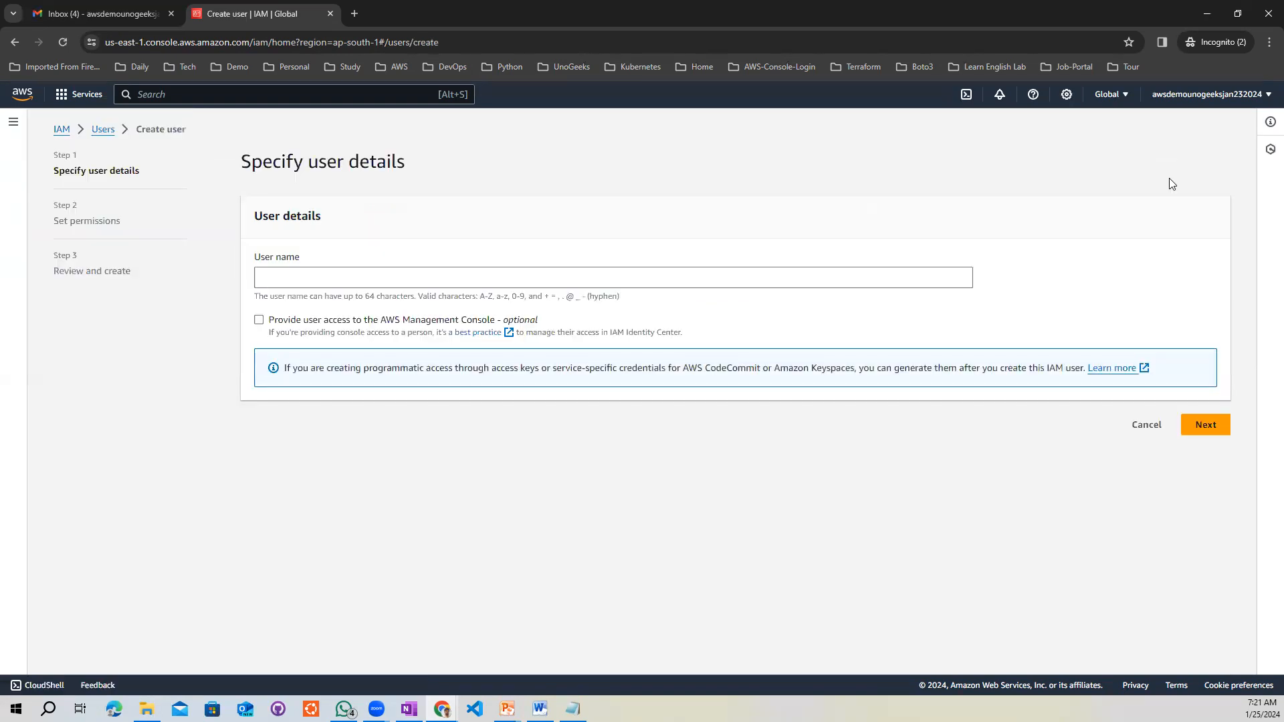
click(287, 278)
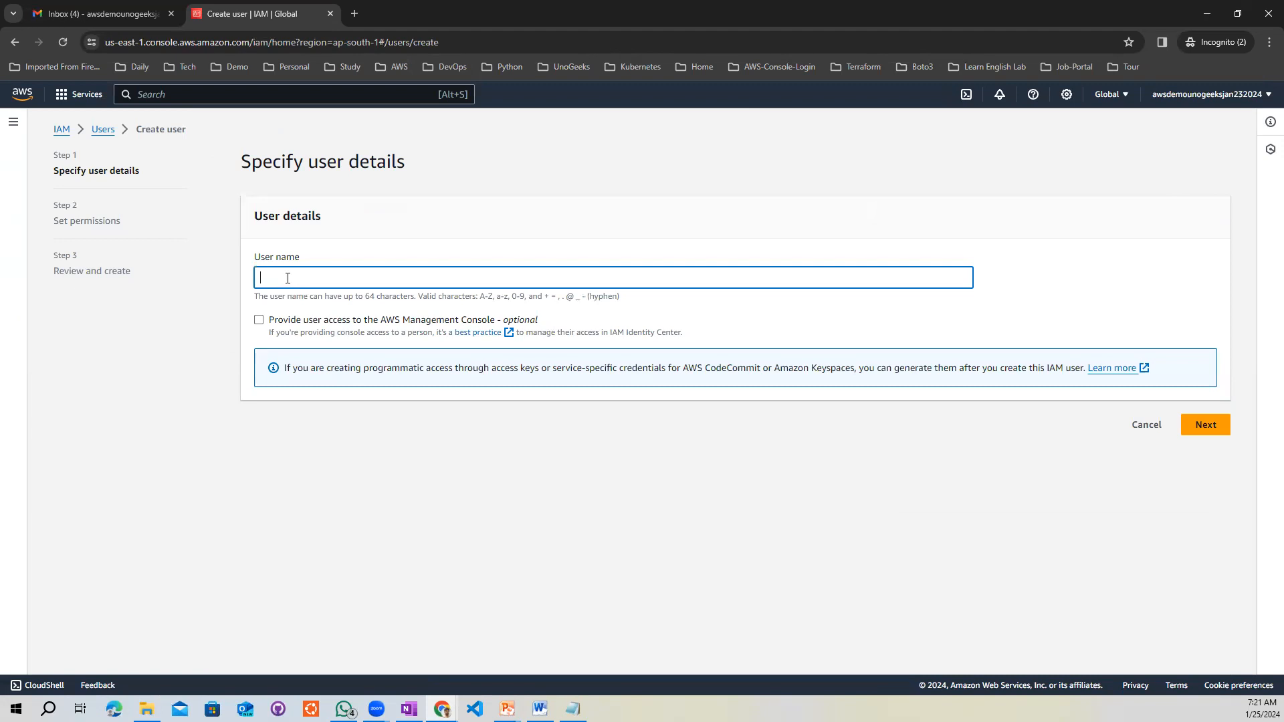
text(unogeeks-admin)
click(259, 320)
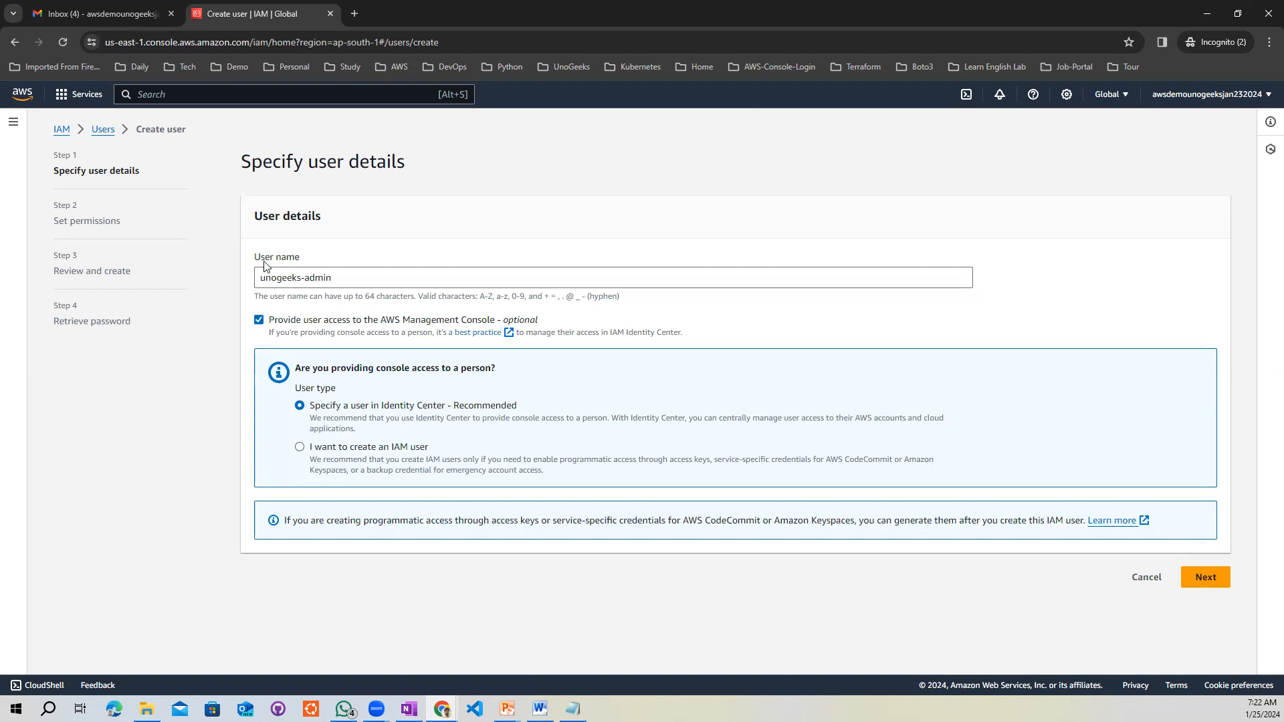
click(260, 321)
click(259, 322)
click(300, 448)
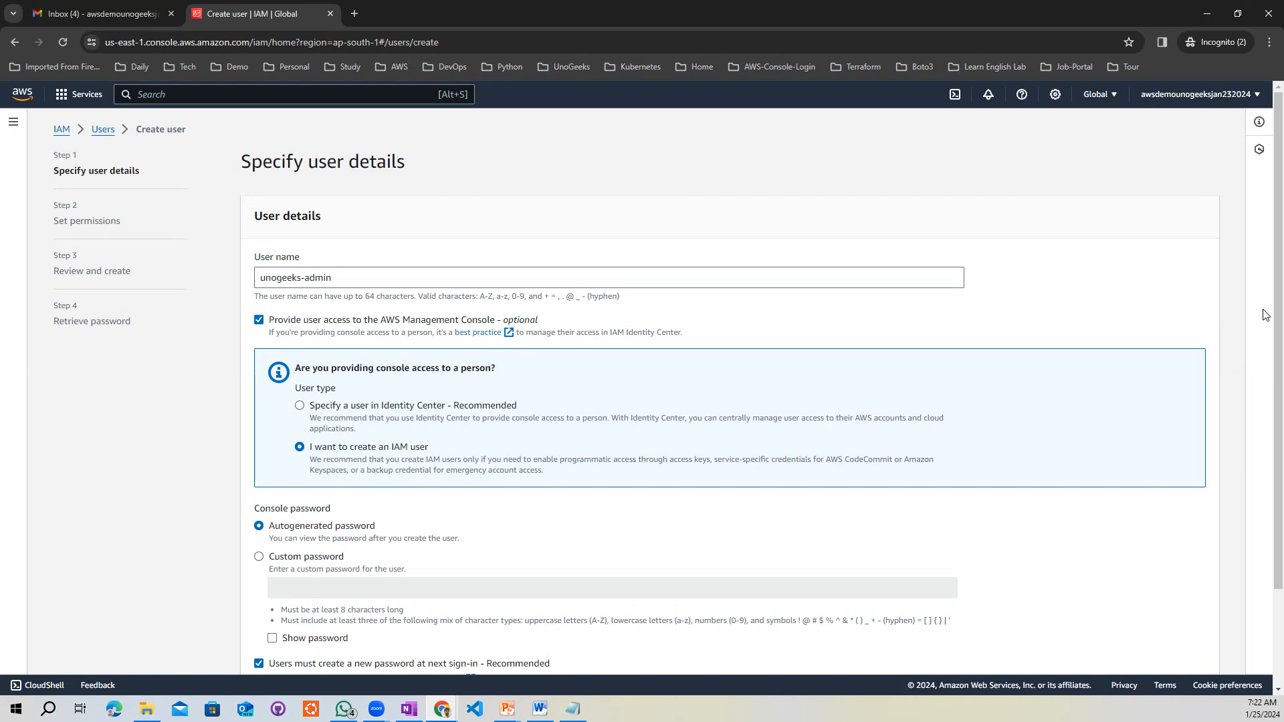
- Keep the autogenerated console password, disable the required password change at next sign-in, and proceed to the permissions
scroll(1266, 354, down, 1)
scroll(1266, 353, down, 2)
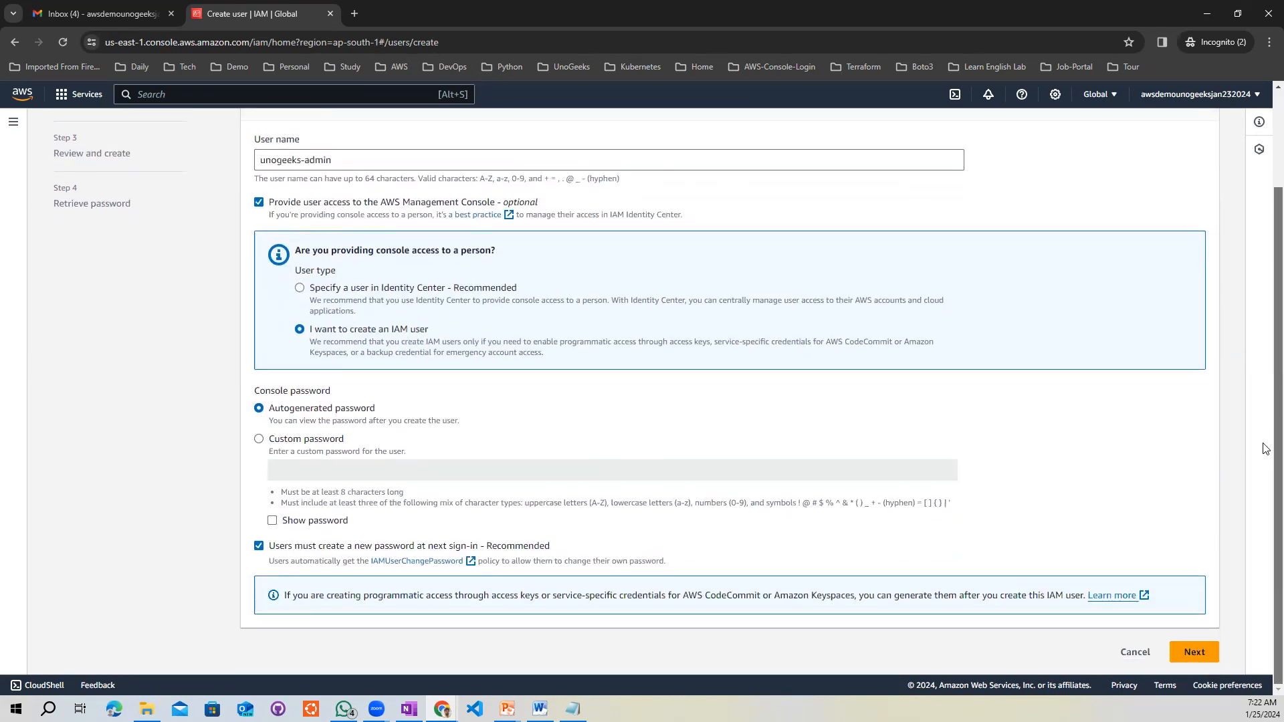
click(258, 441)
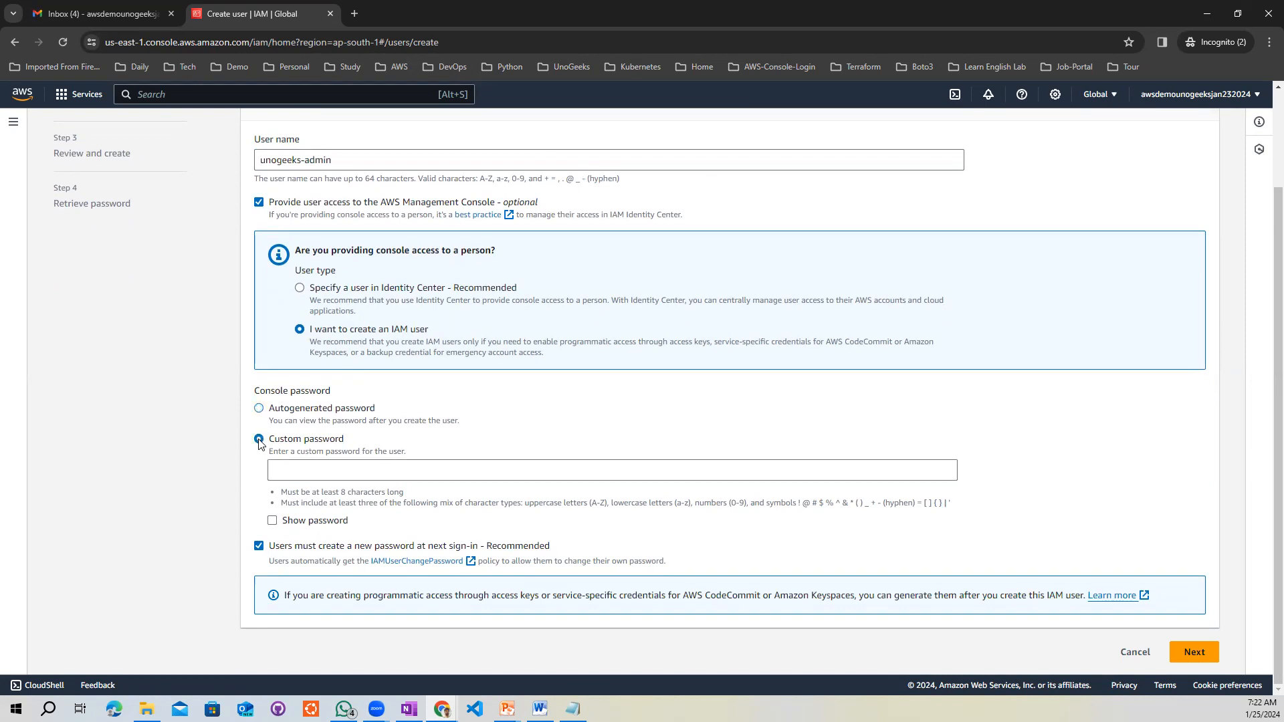
click(260, 410)
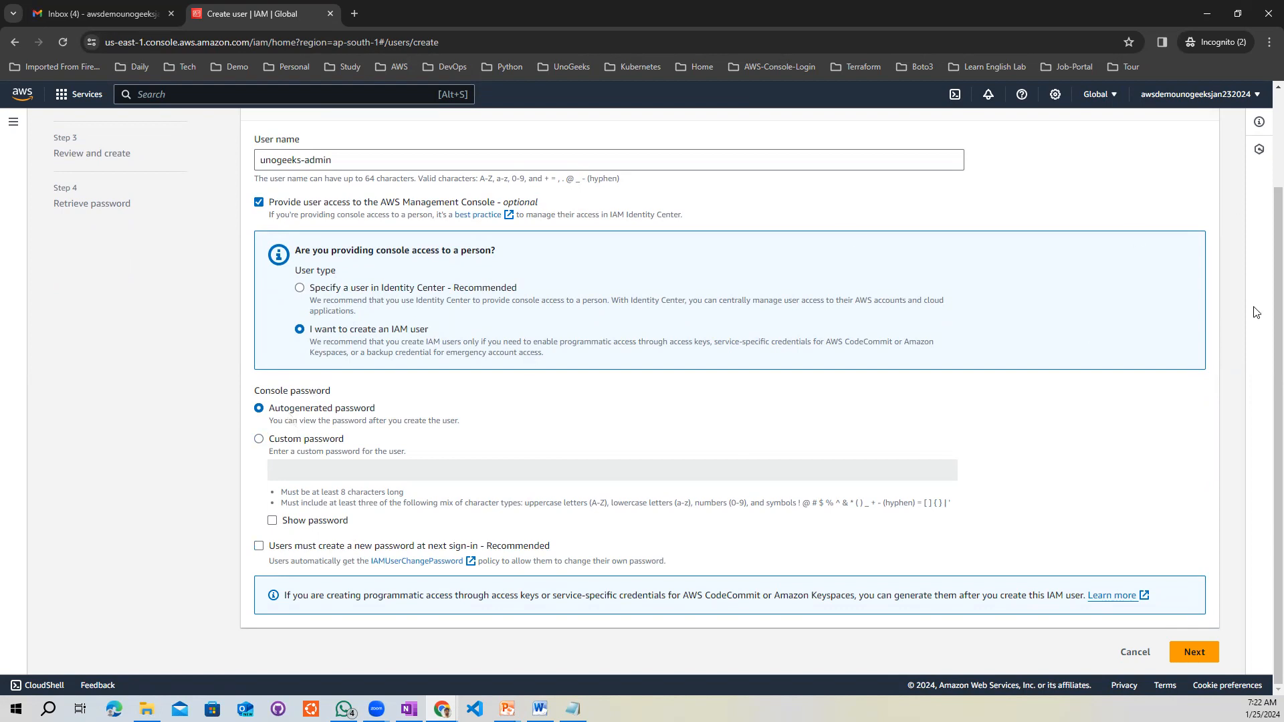
click(1192, 655)
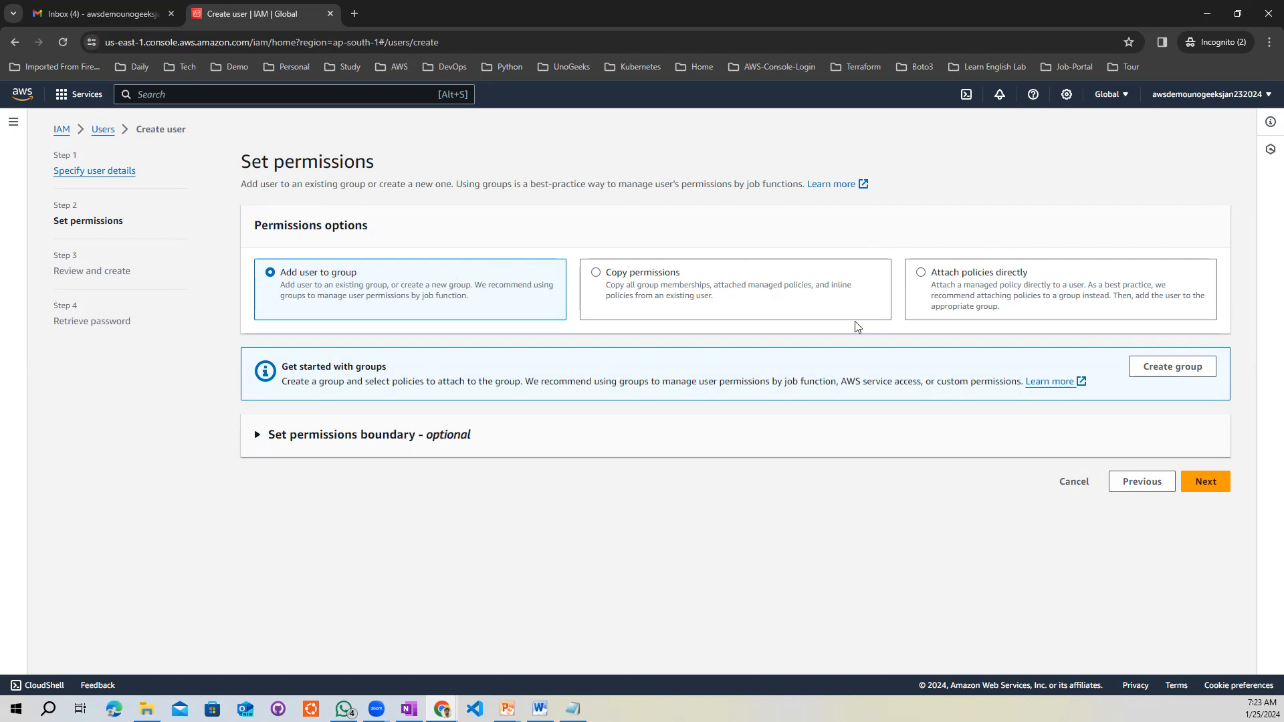
click(922, 273)
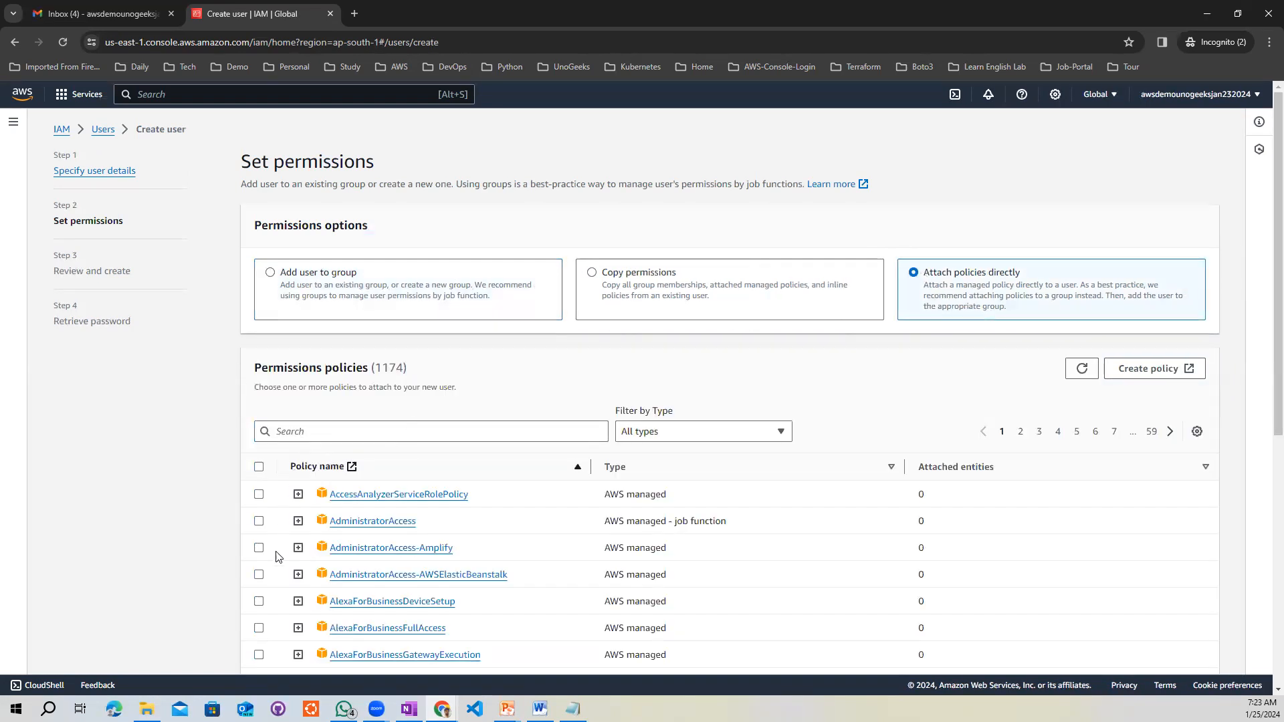
click(285, 432)
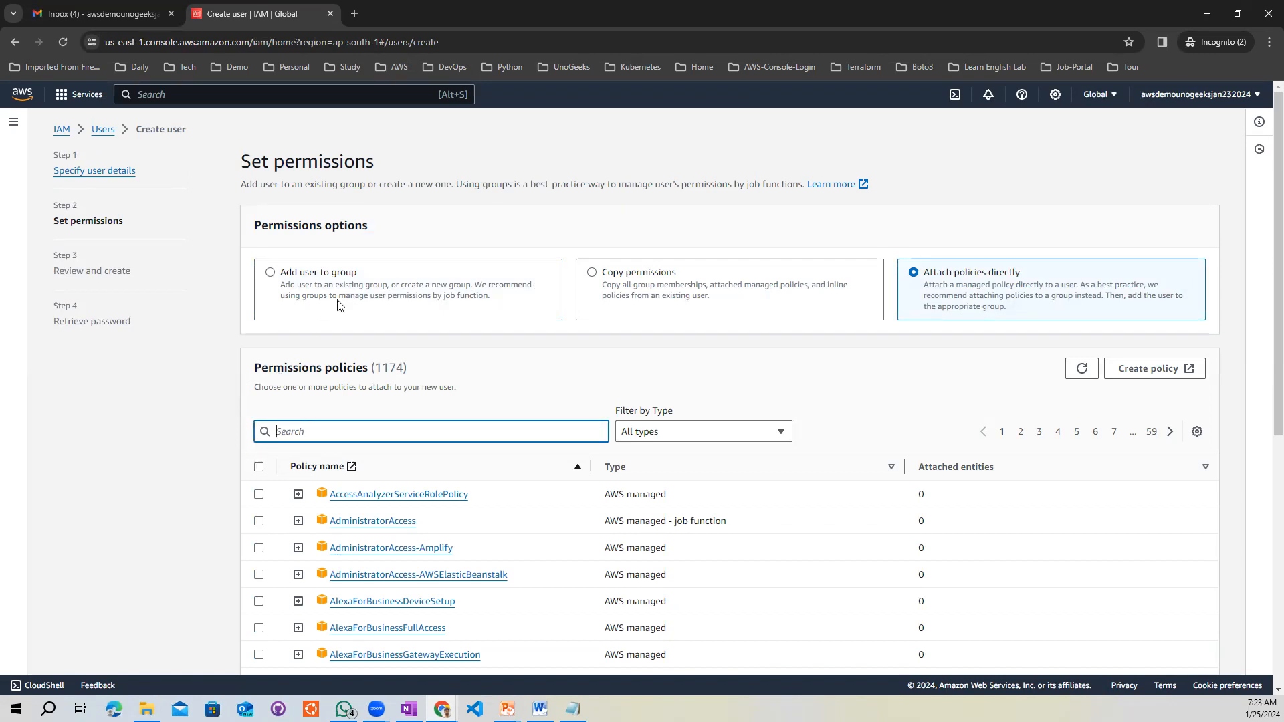
click(269, 273)
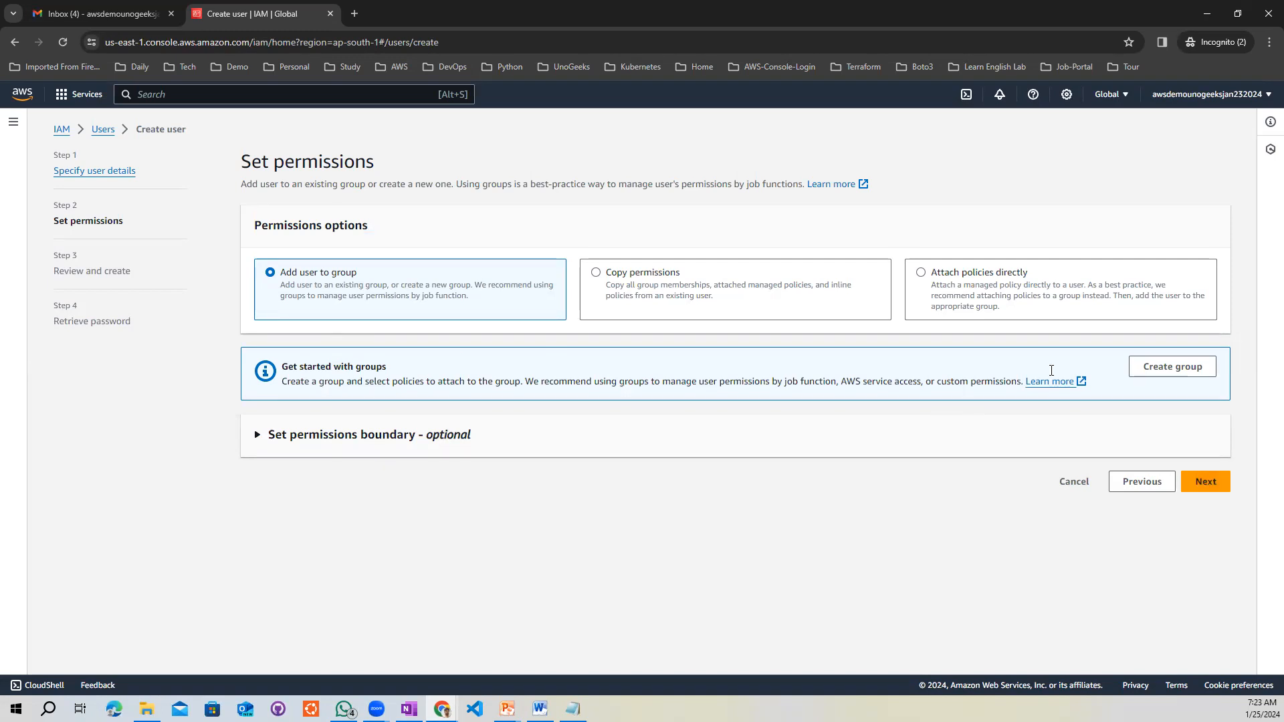
- Create the user without any group or policy and save its sign-in details as the unogeeks-admin_credentials CSV file in Downloads
click(1204, 484)
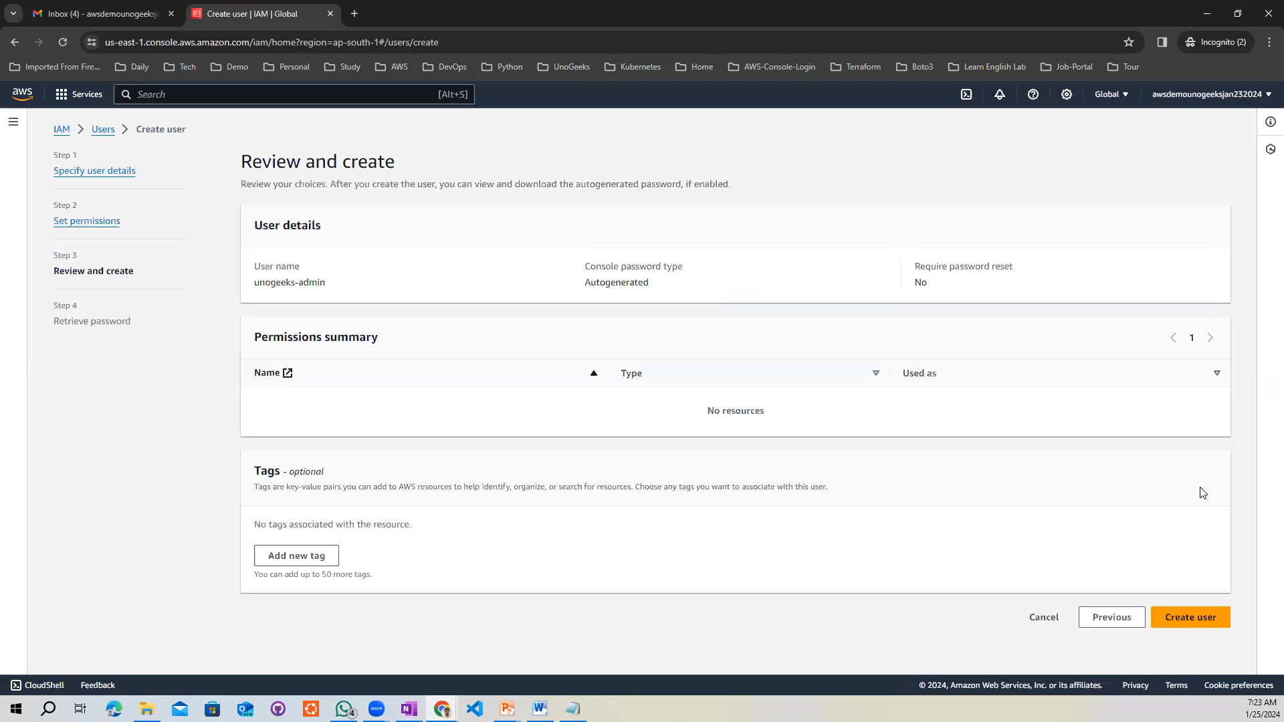
click(1184, 616)
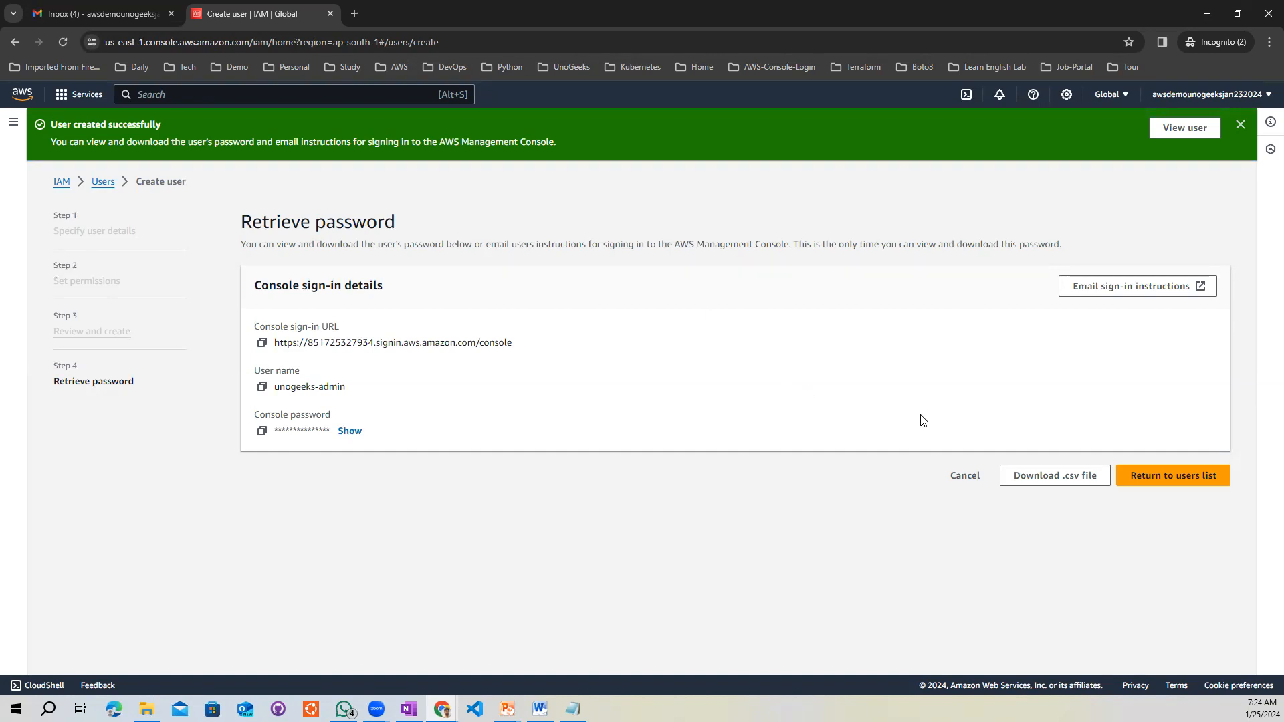
click(1052, 475)
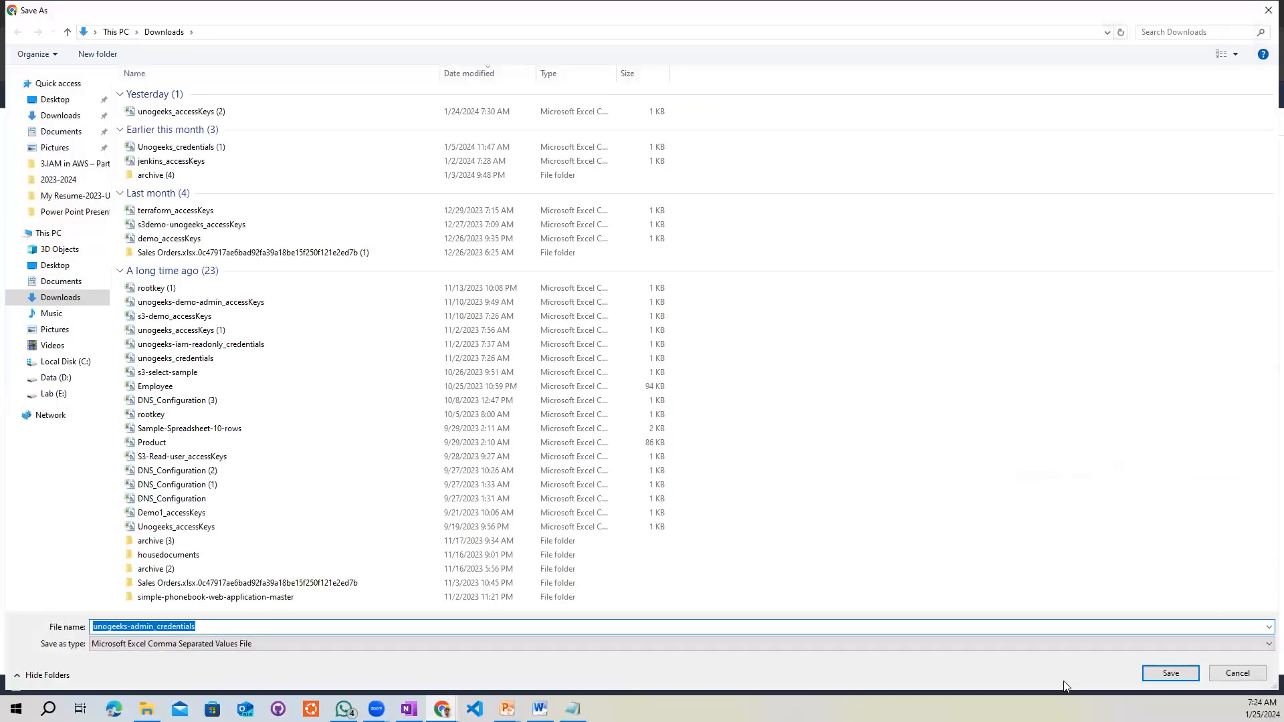
click(1169, 673)
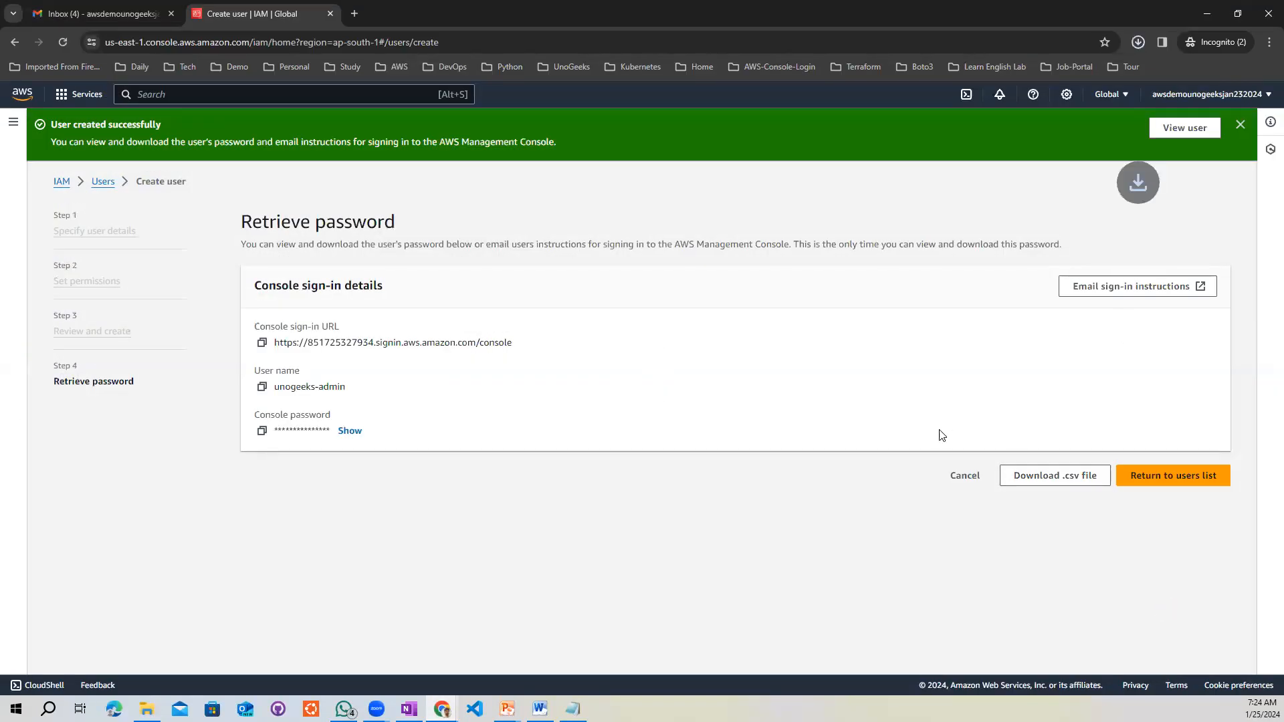
click(966, 476)
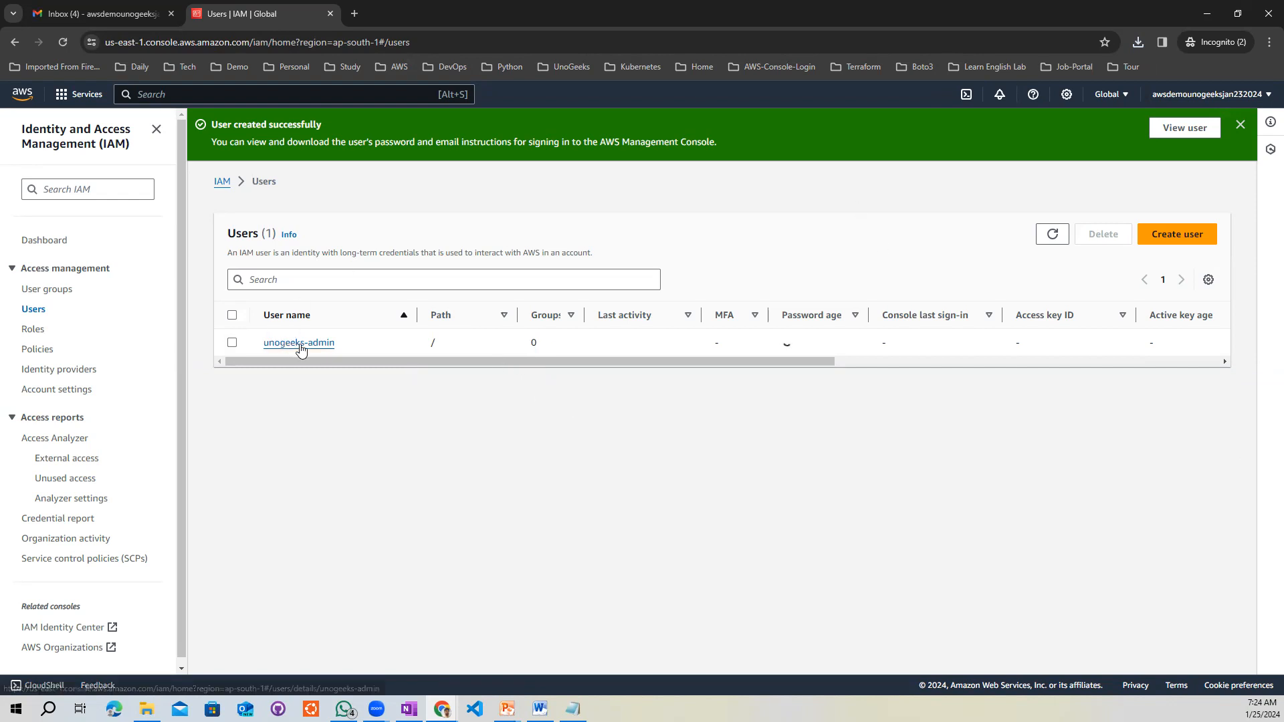
- Start a new user group named Admin and select unogeeks-admin as its member
click(35, 293)
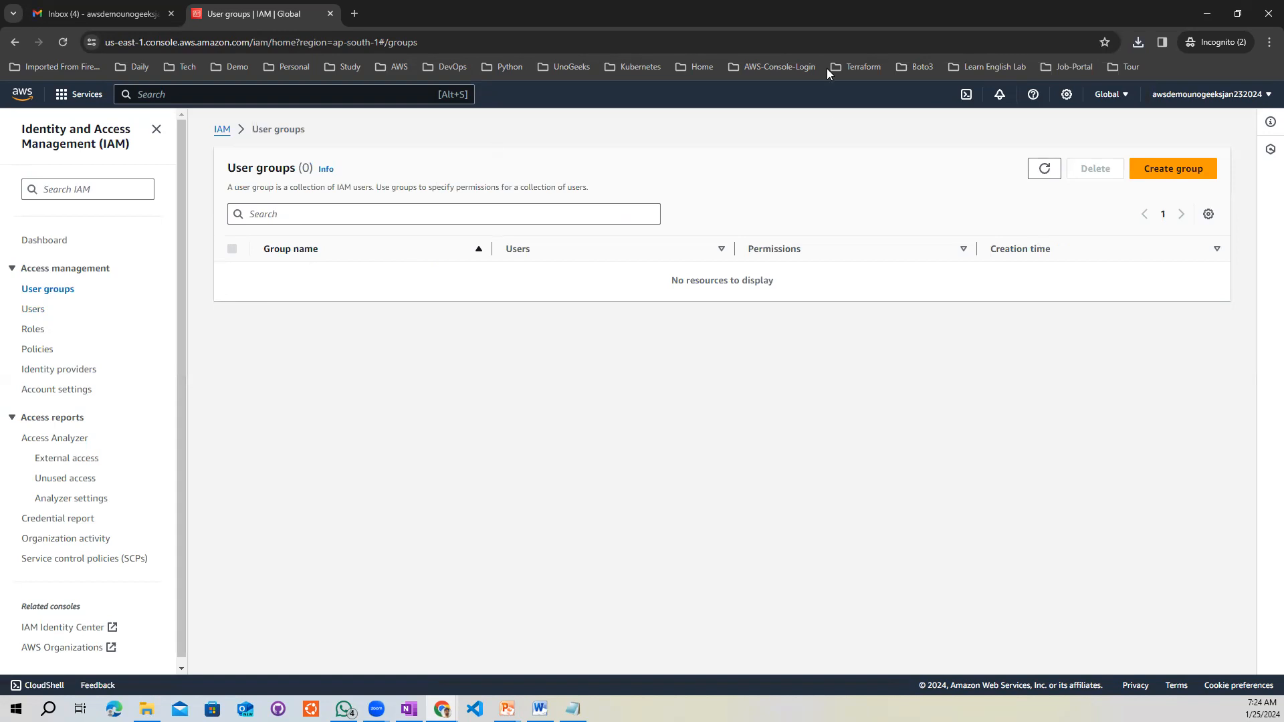
click(1164, 171)
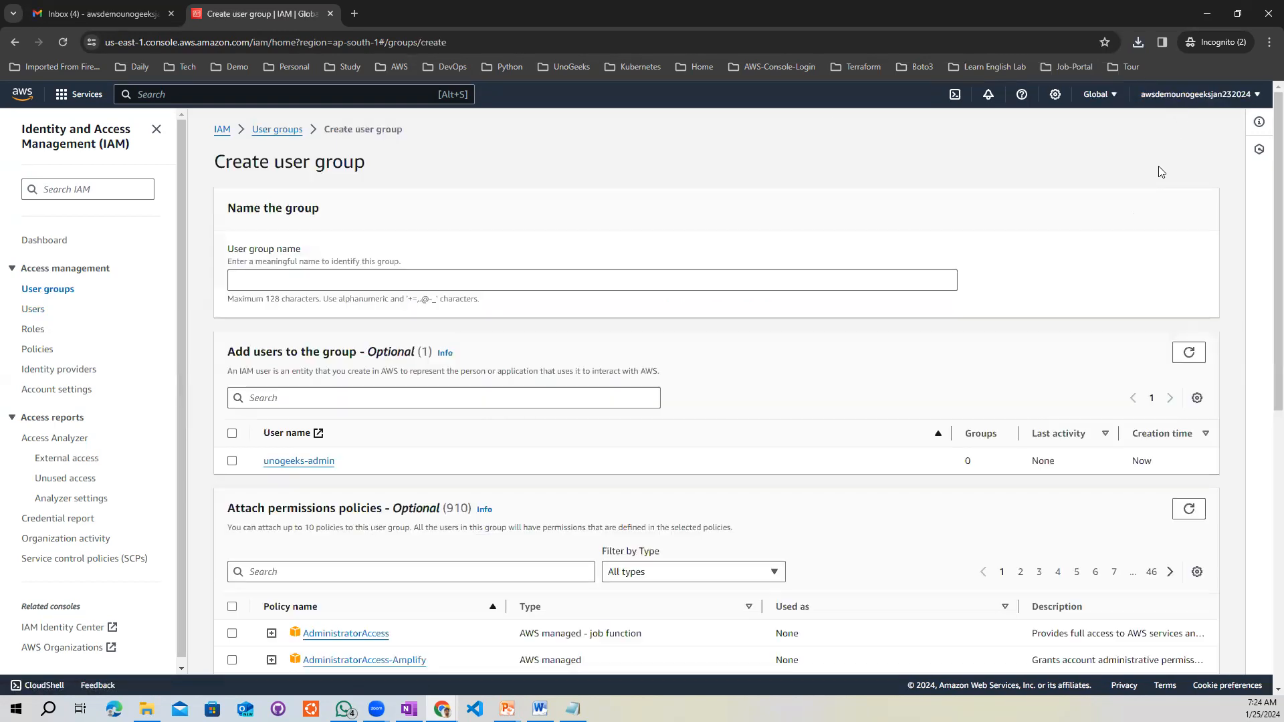
click(294, 287)
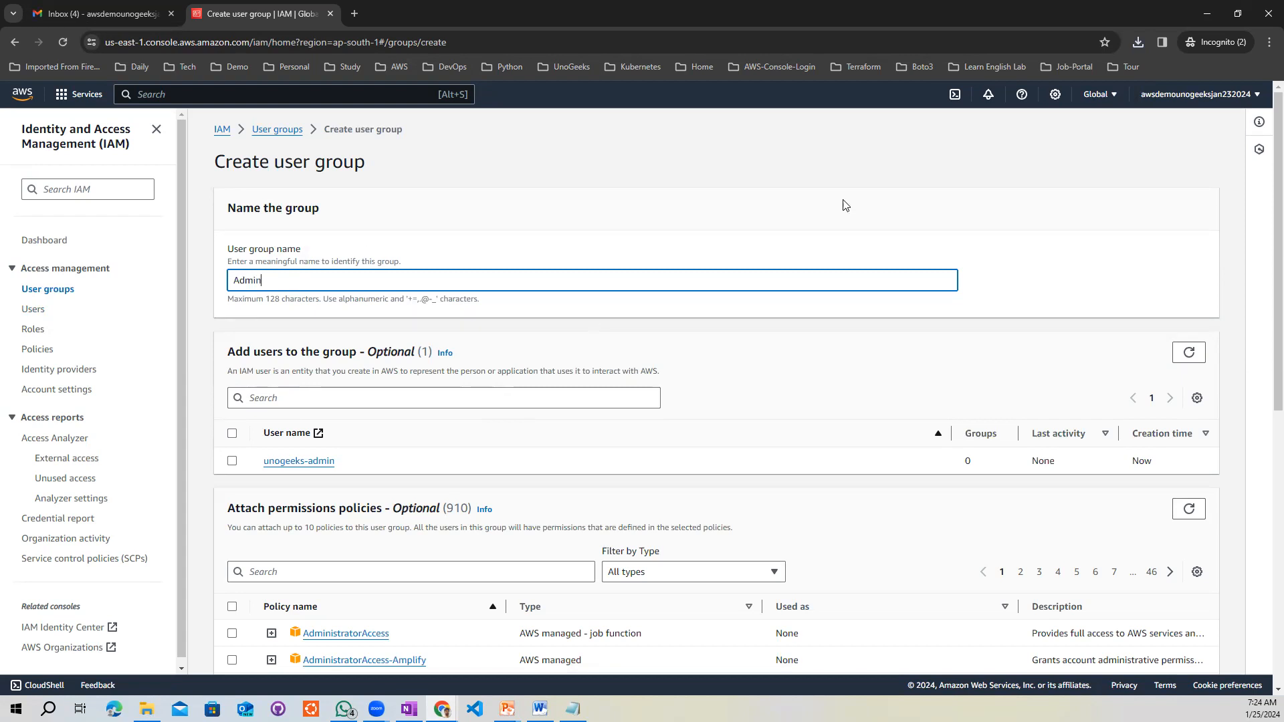
scroll(1266, 191, down, 2)
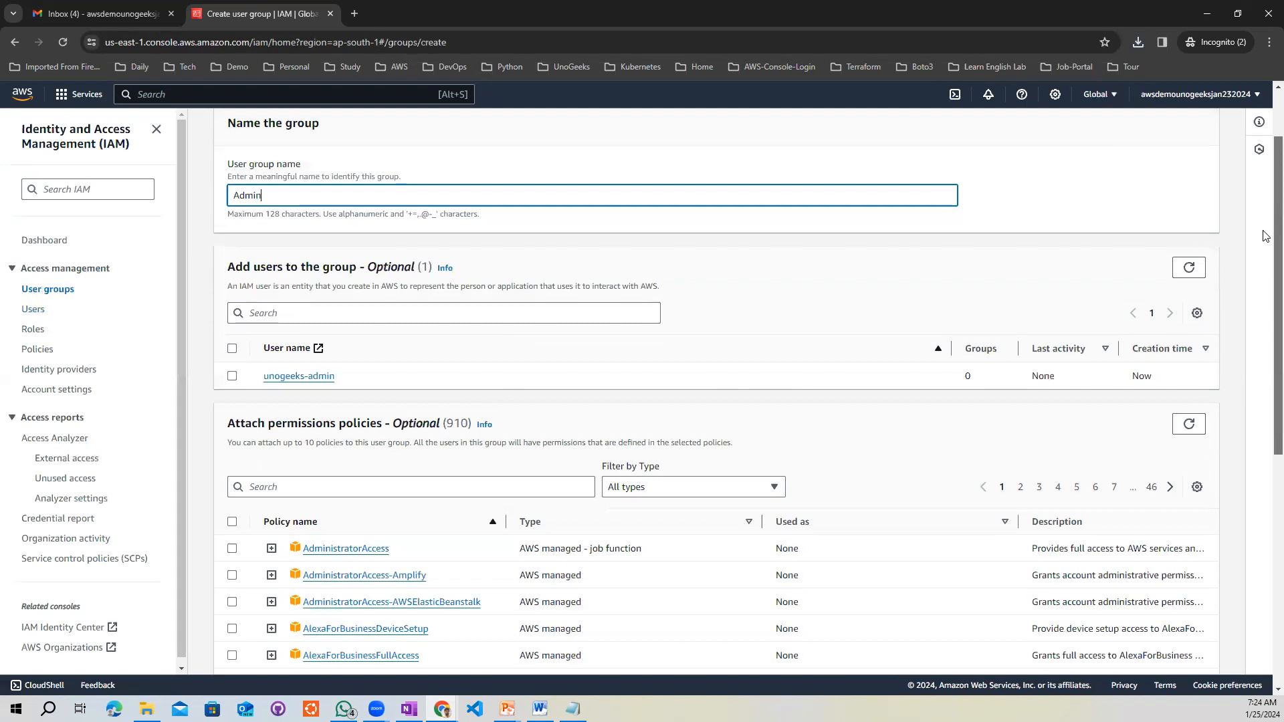
scroll(1265, 253, up, 1)
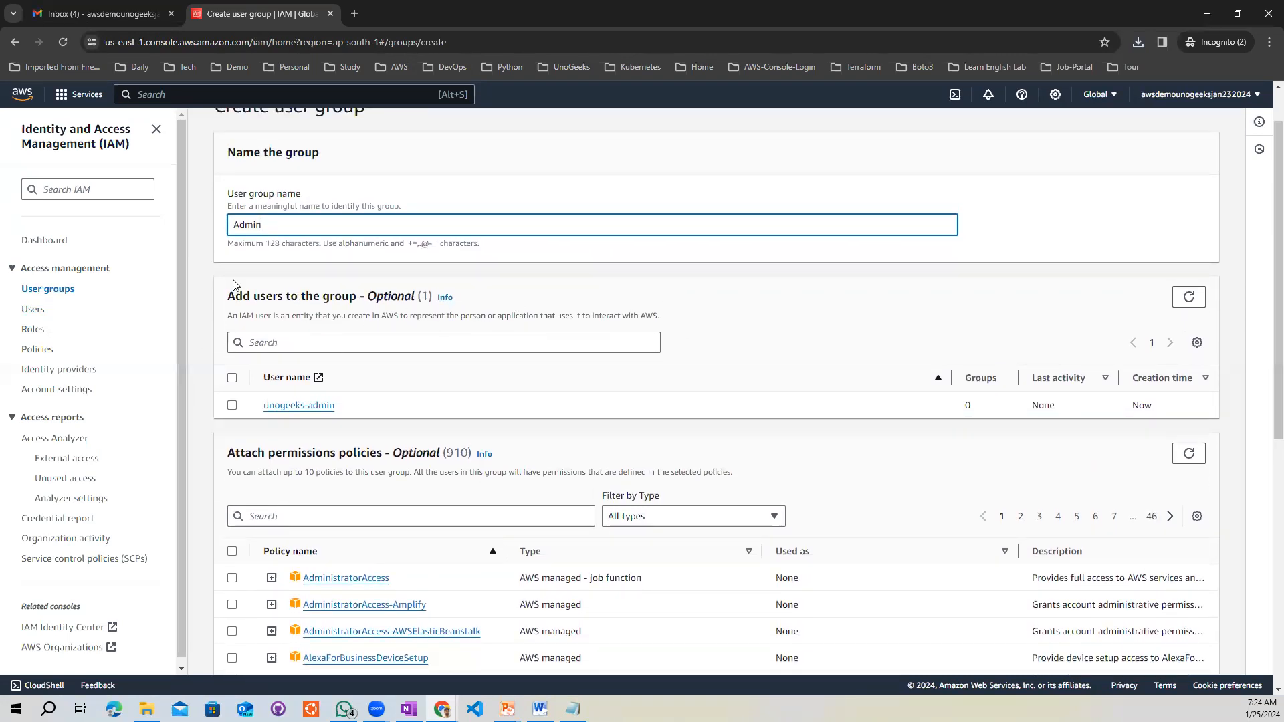
click(232, 379)
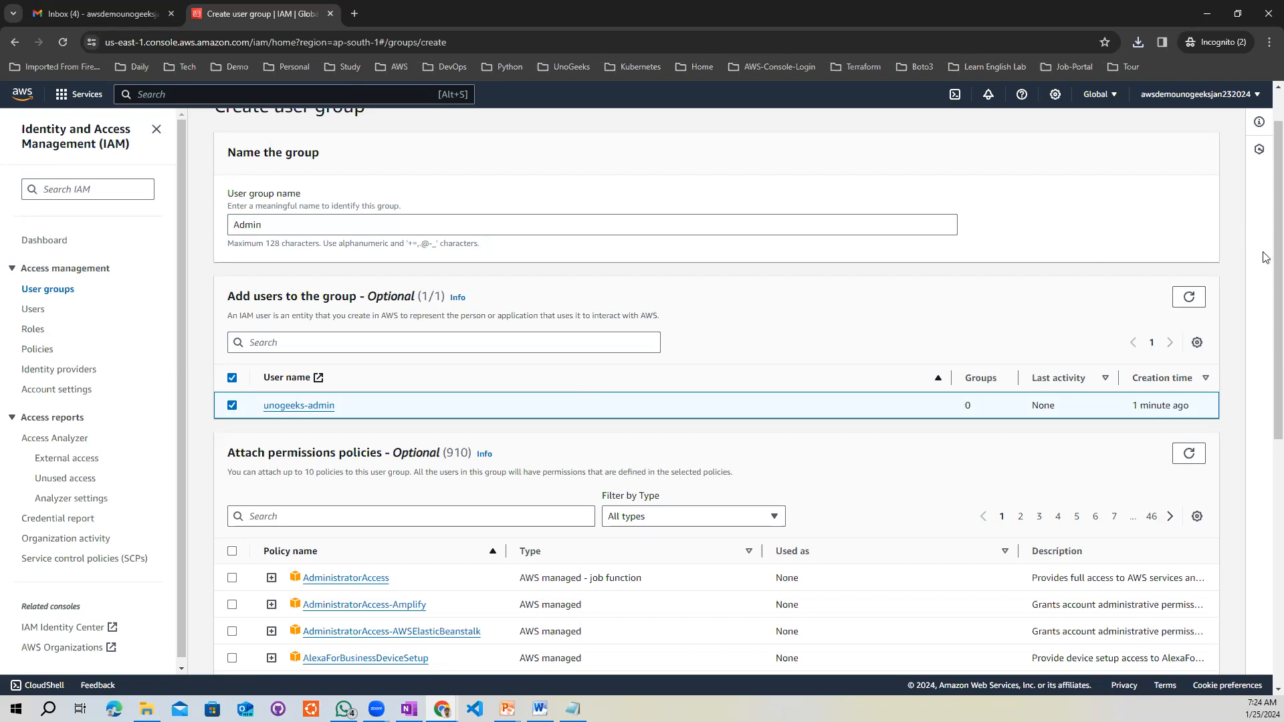
- Attach the AdministratorAccess policy to the Admin group and create the group
scroll(1266, 303, down, 1)
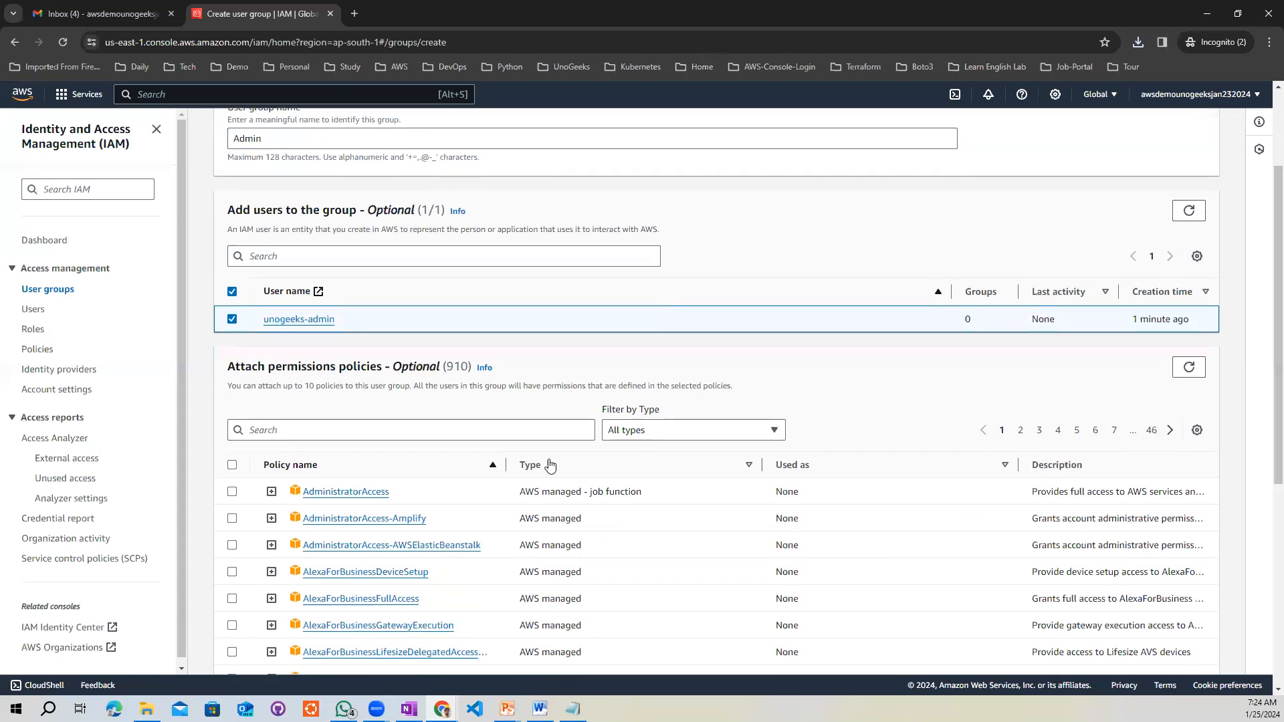
click(232, 493)
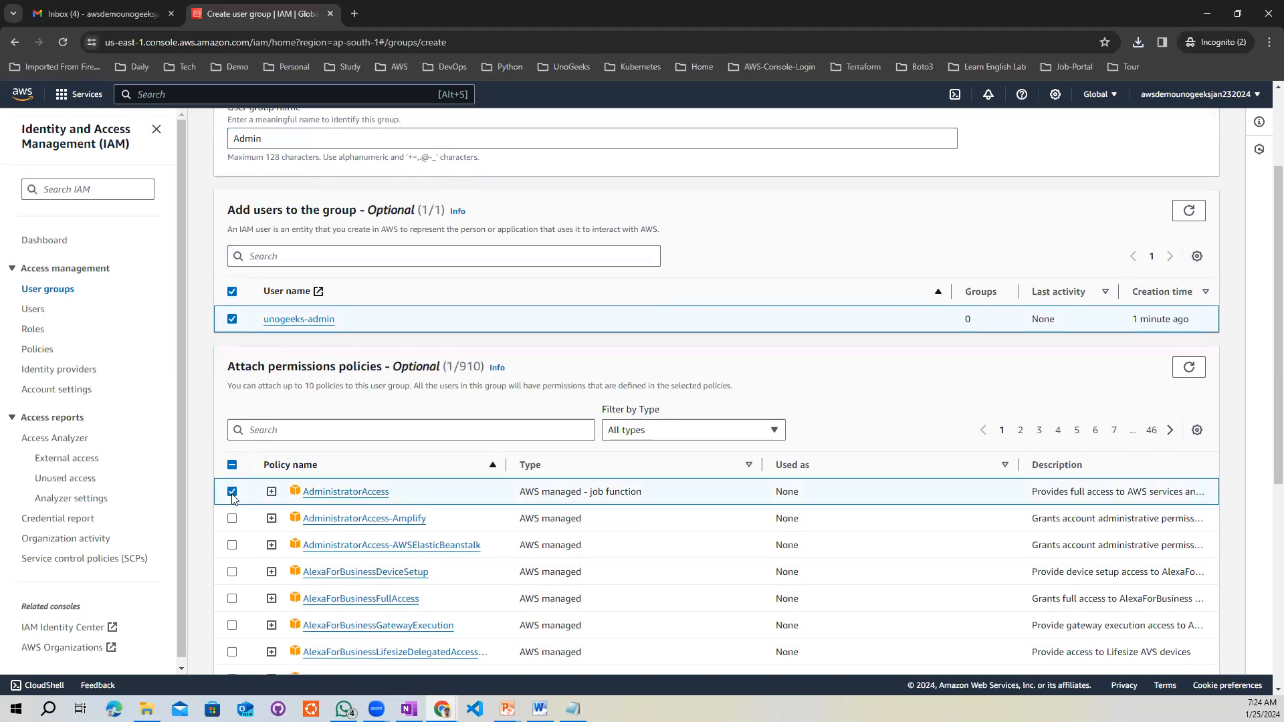
scroll(1266, 330, down, 5)
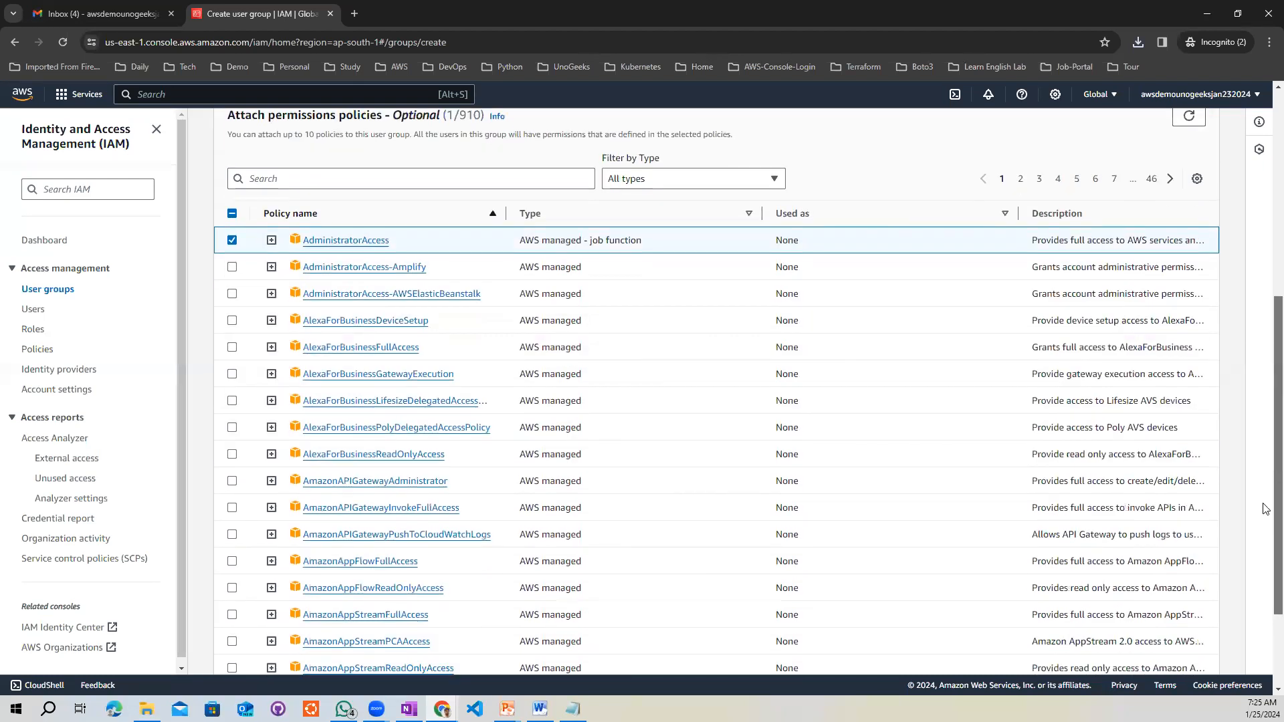
click(1177, 654)
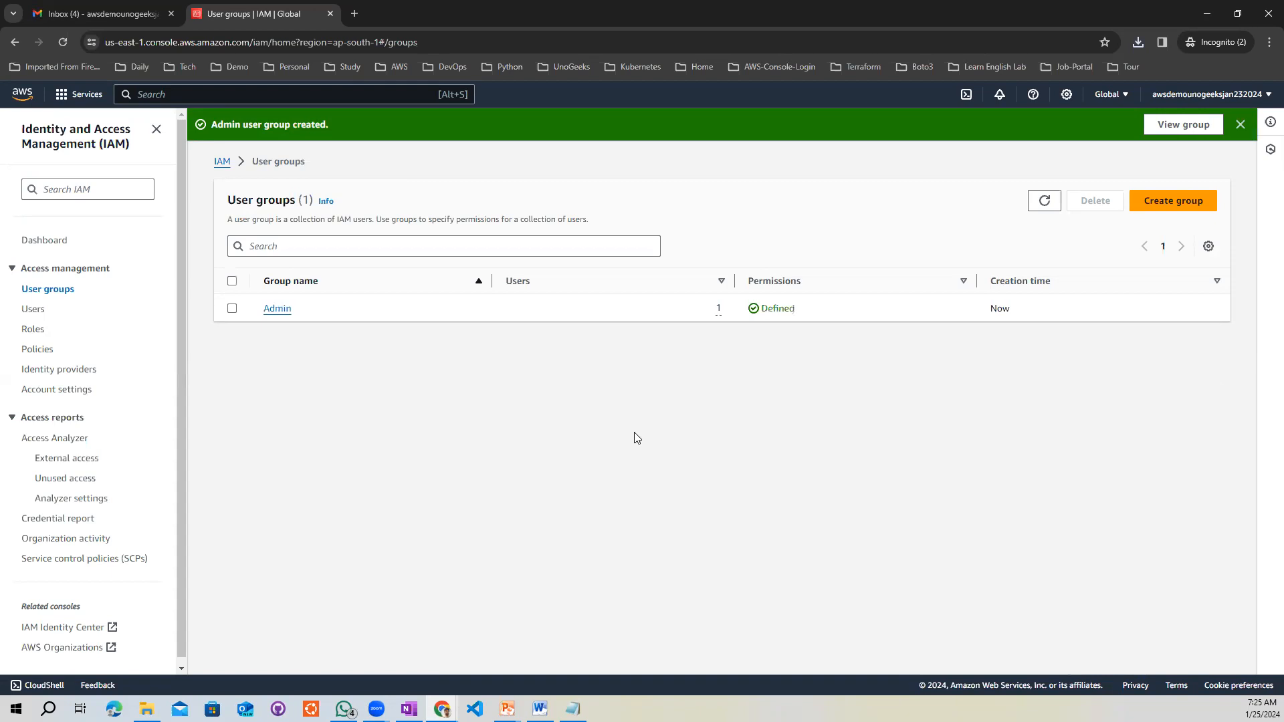
- Open the unogeeks-admin user and check its permissions policies and group membership
click(32, 312)
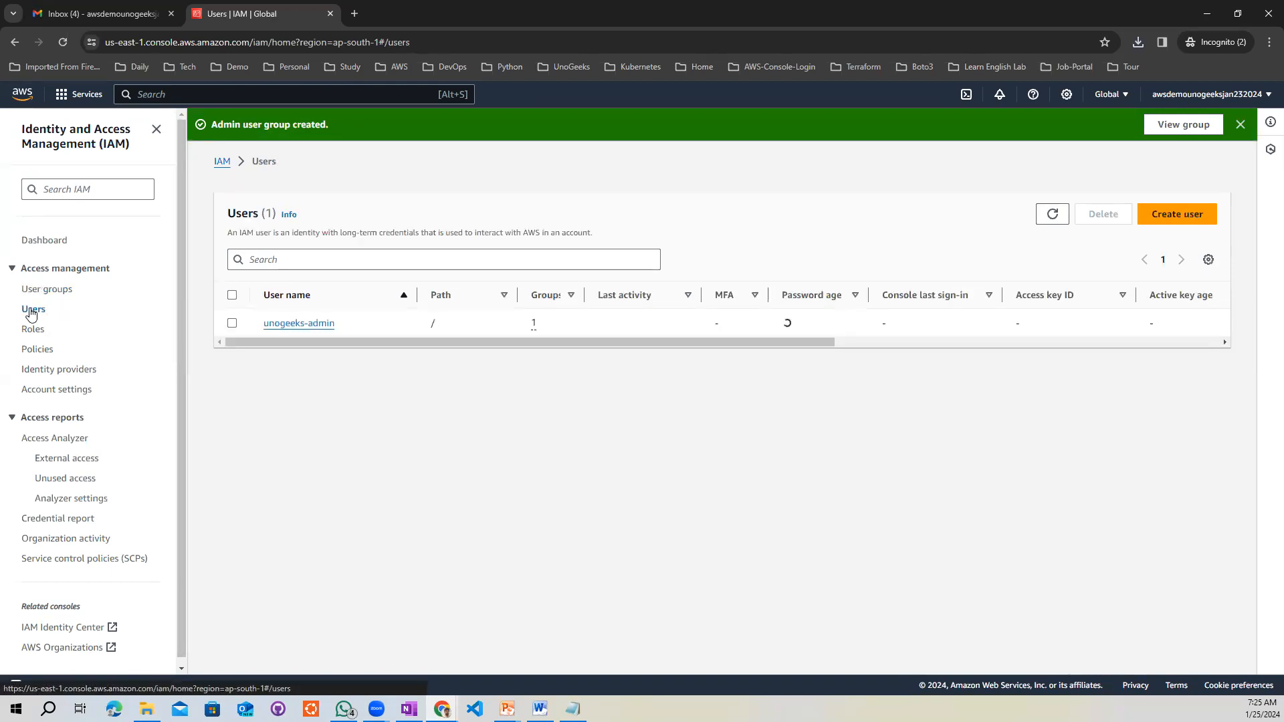
click(302, 324)
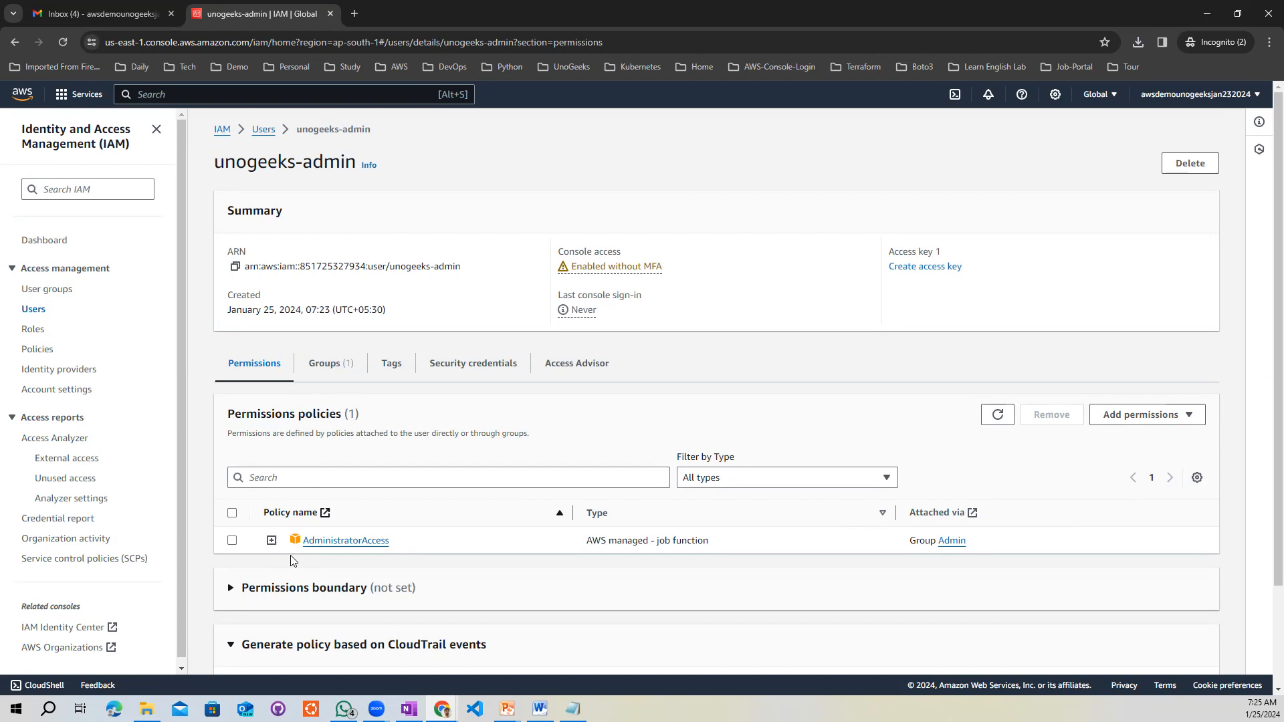
click(326, 365)
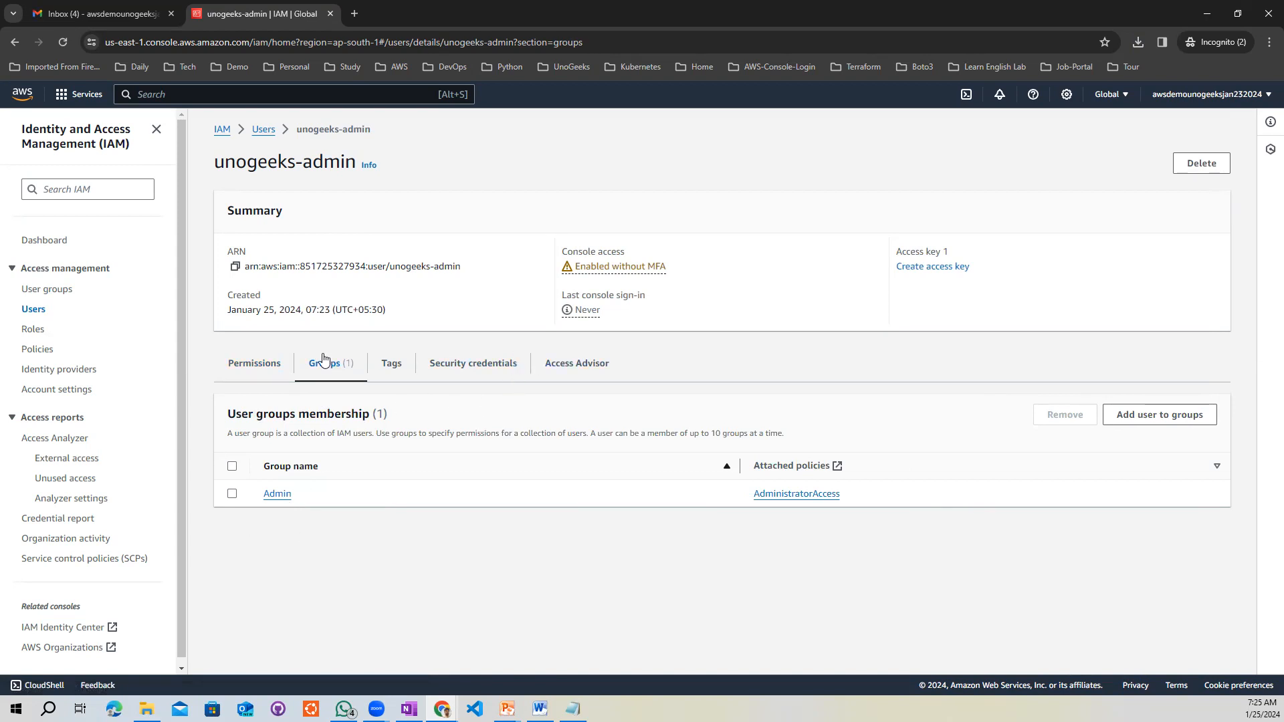
- Review the permissions policies and the other permission settings of the unogeeks-admin user
click(249, 371)
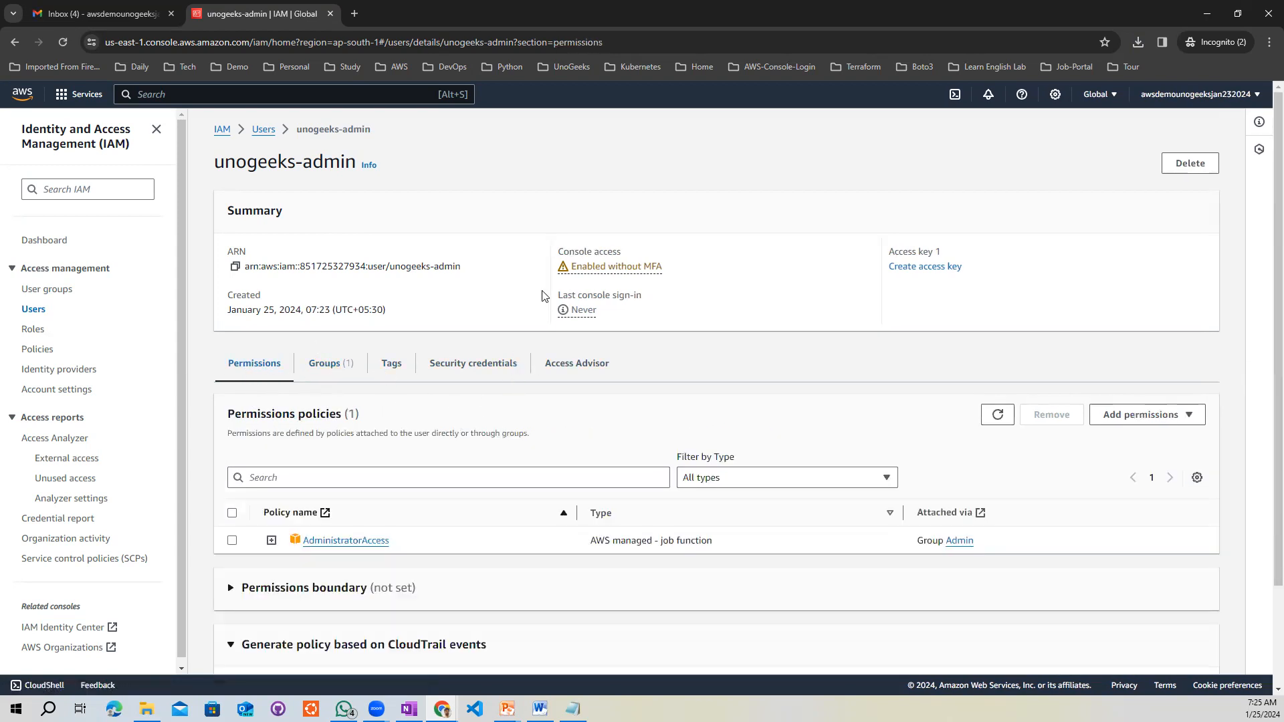
scroll(1266, 425, down, 3)
scroll(1267, 424, up, 3)
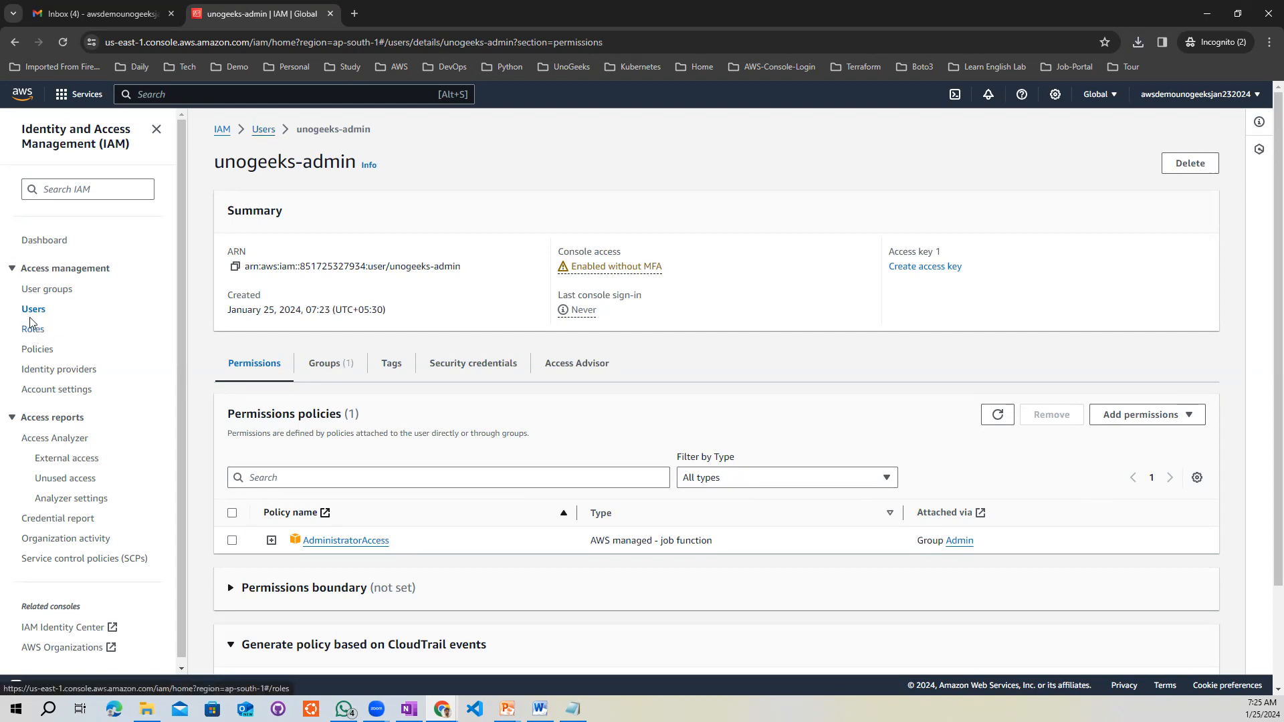
- Start a new user group named Read-only
click(38, 292)
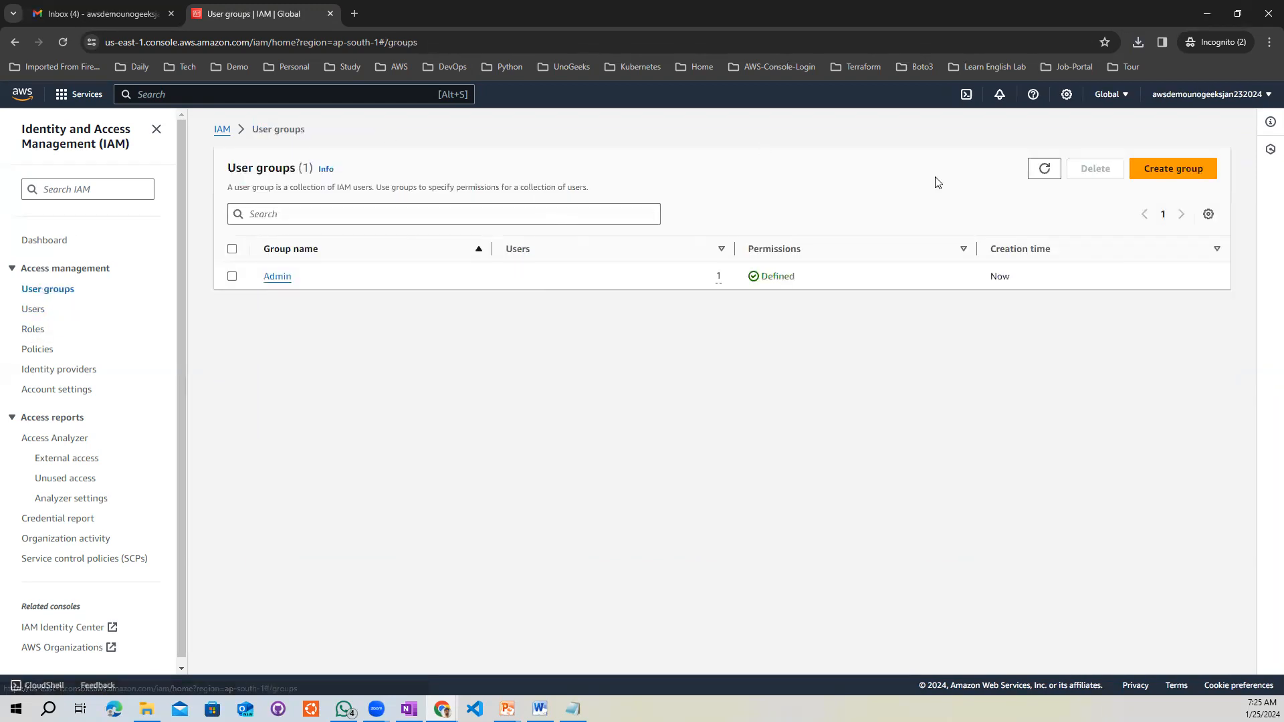
click(1162, 174)
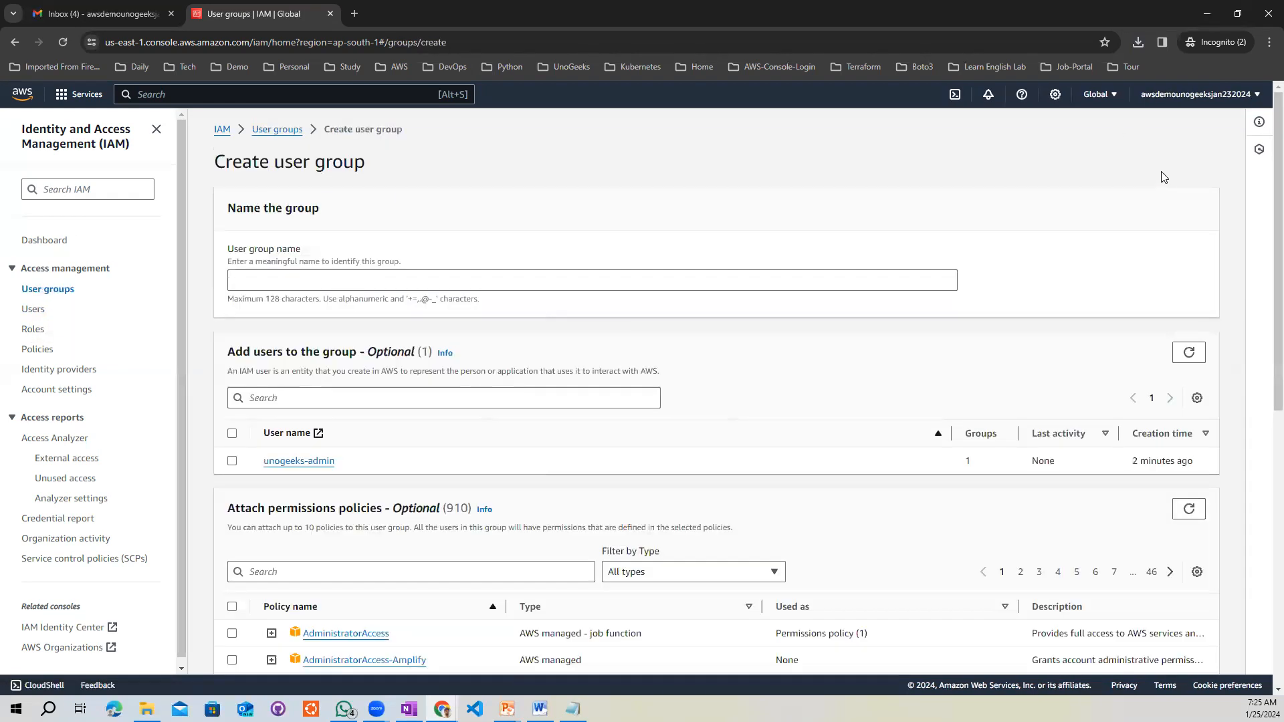
click(247, 285)
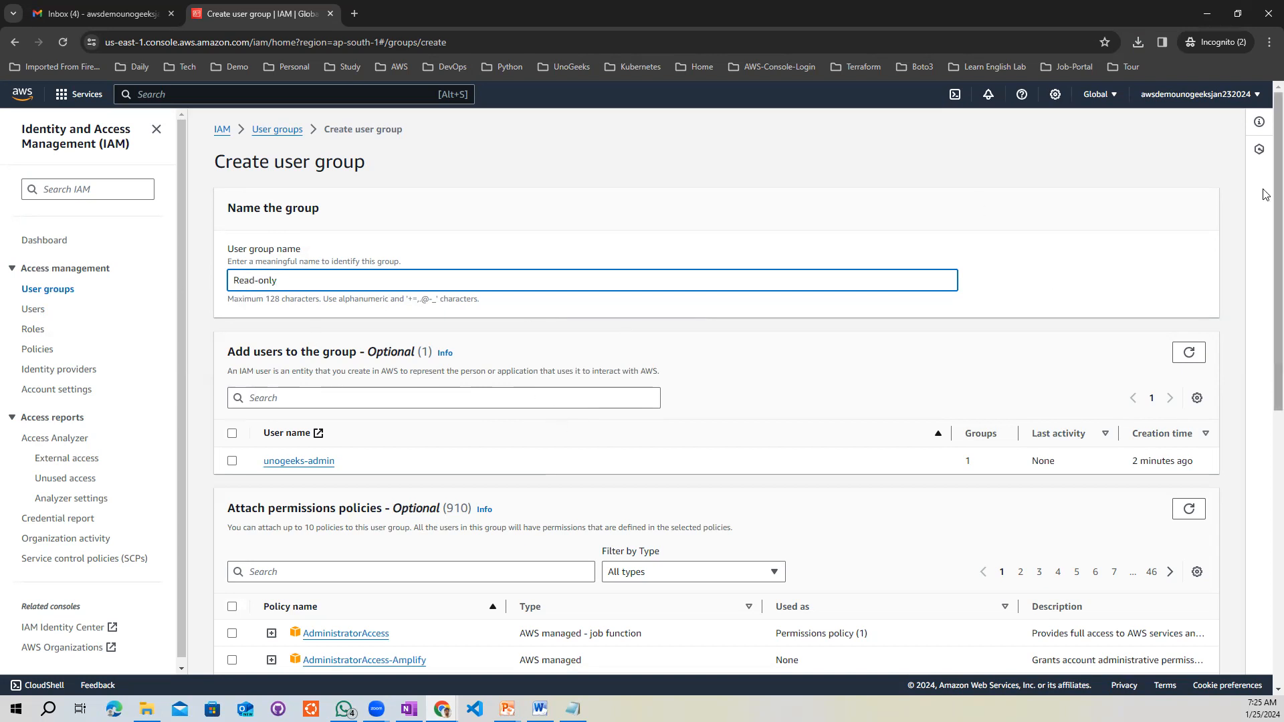
- Search the permissions policies for readonly, attach ReadOnlyAccess to the Read-only group and create the group without any users
scroll(1259, 229, down, 2)
click(280, 420)
text(readonly)
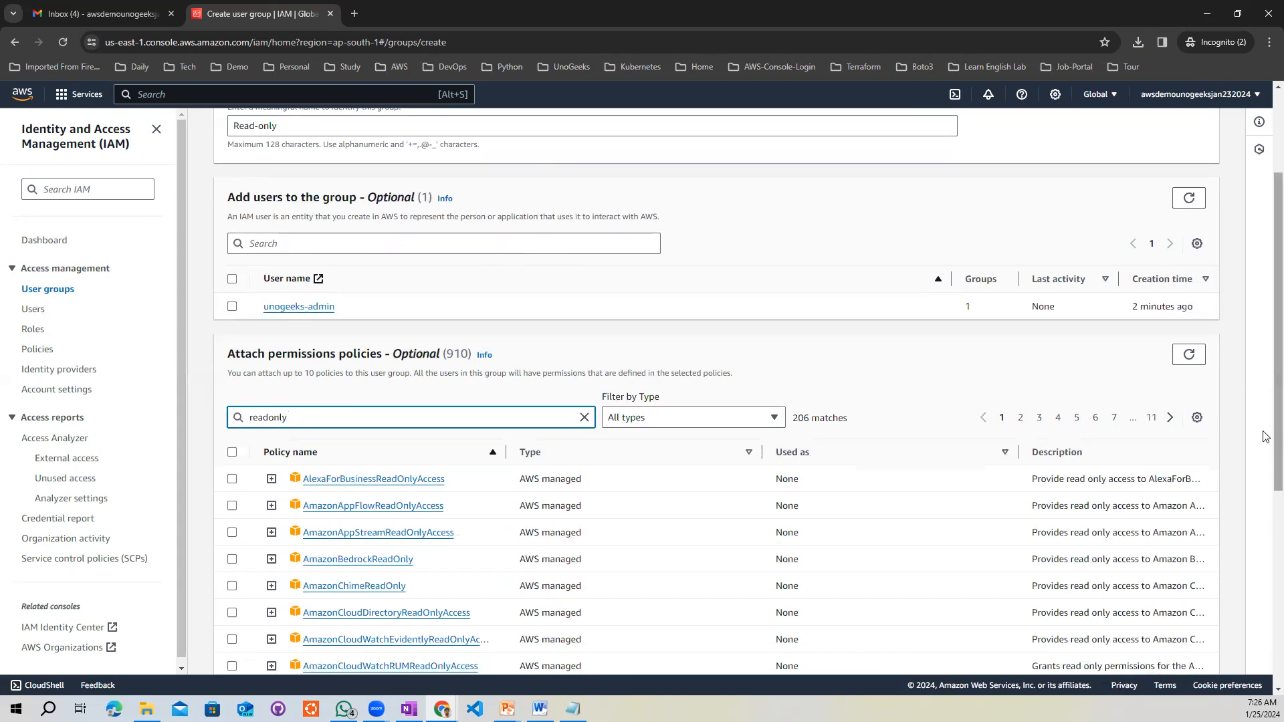
click(1021, 417)
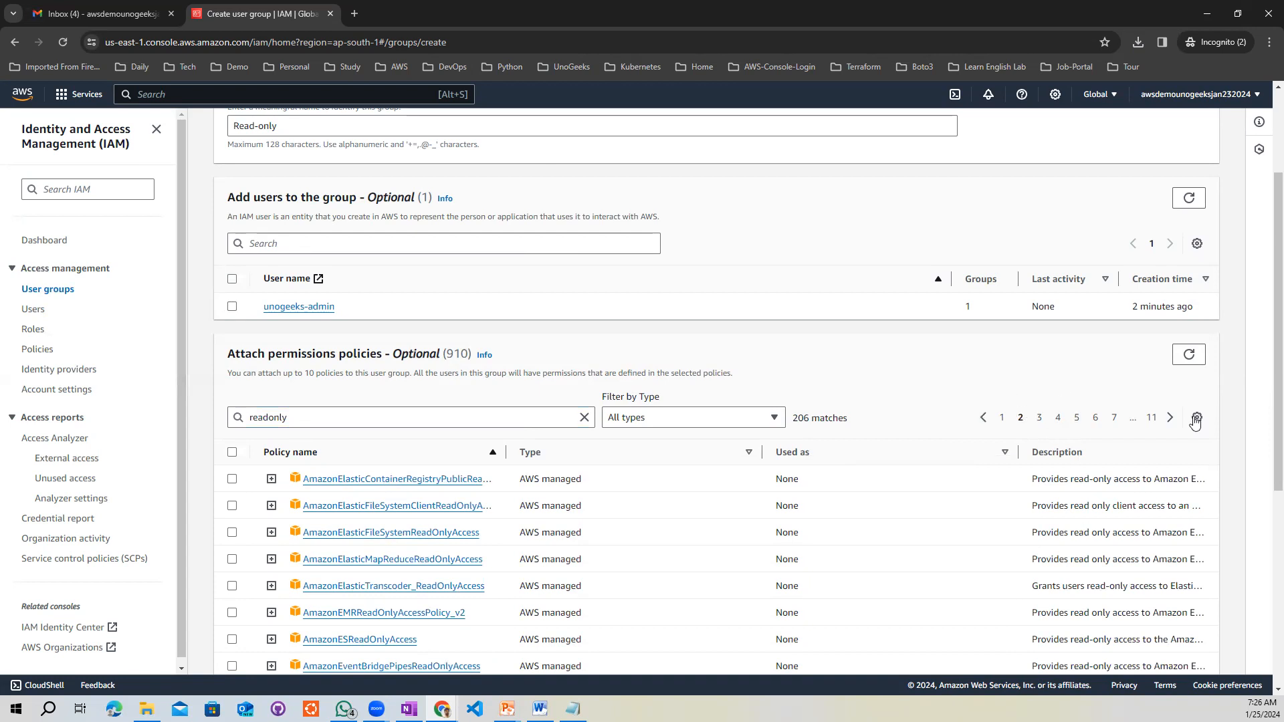
click(1039, 418)
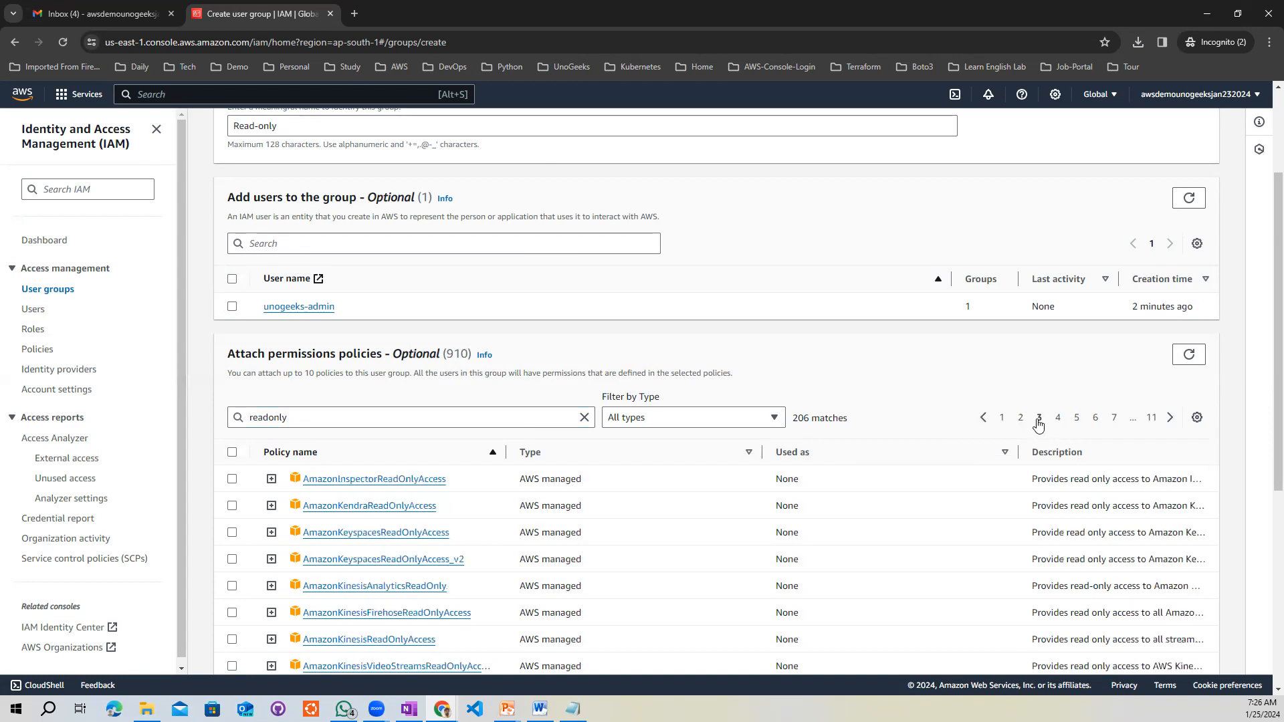
click(1057, 418)
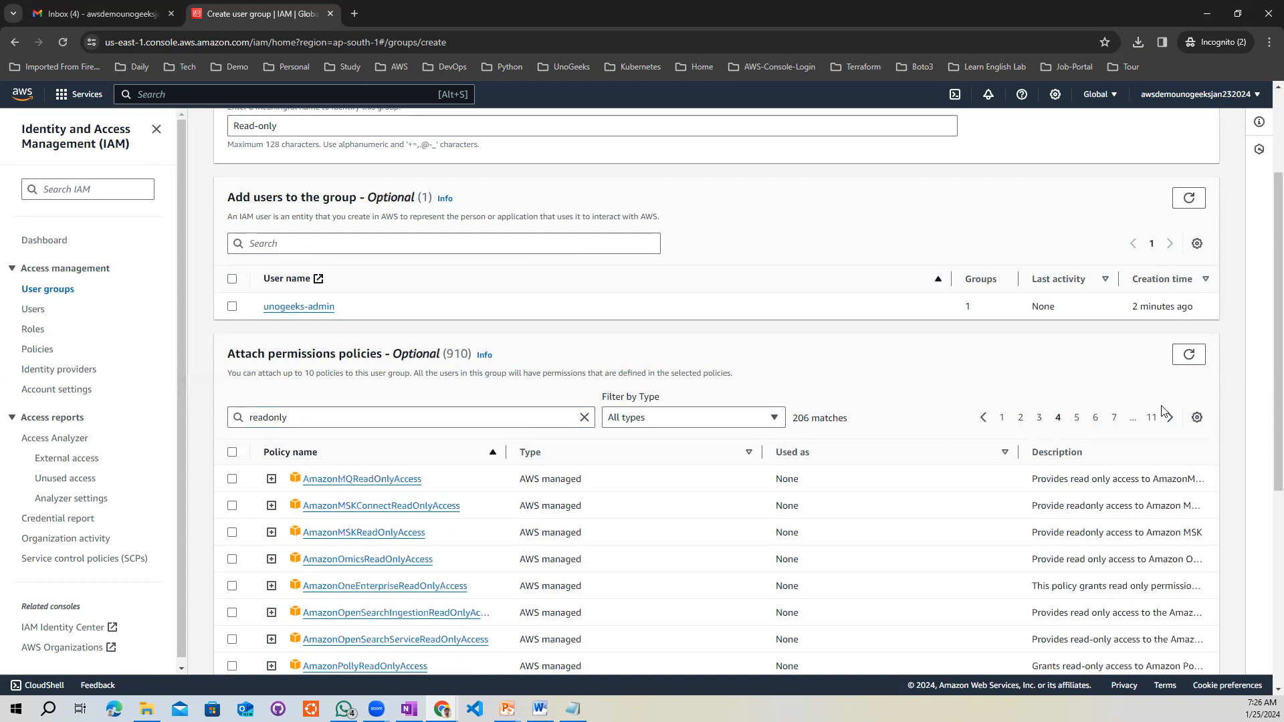
click(1076, 419)
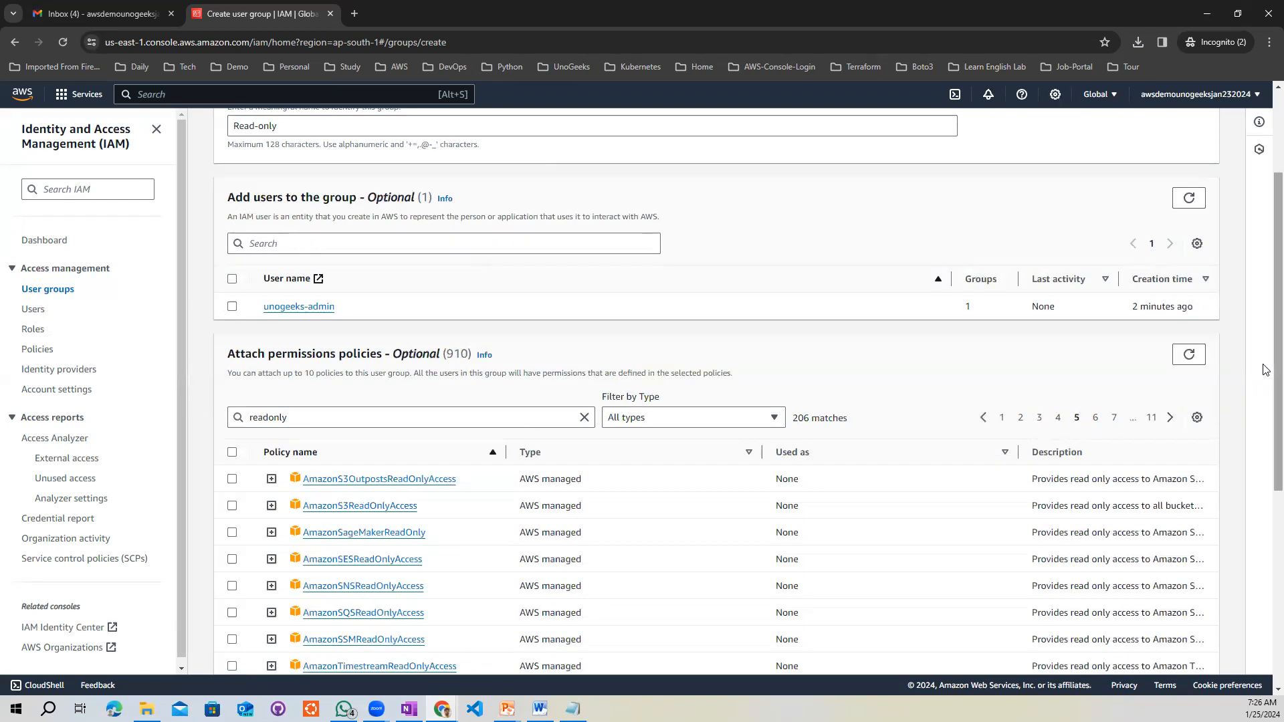
scroll(1265, 415, down, 2)
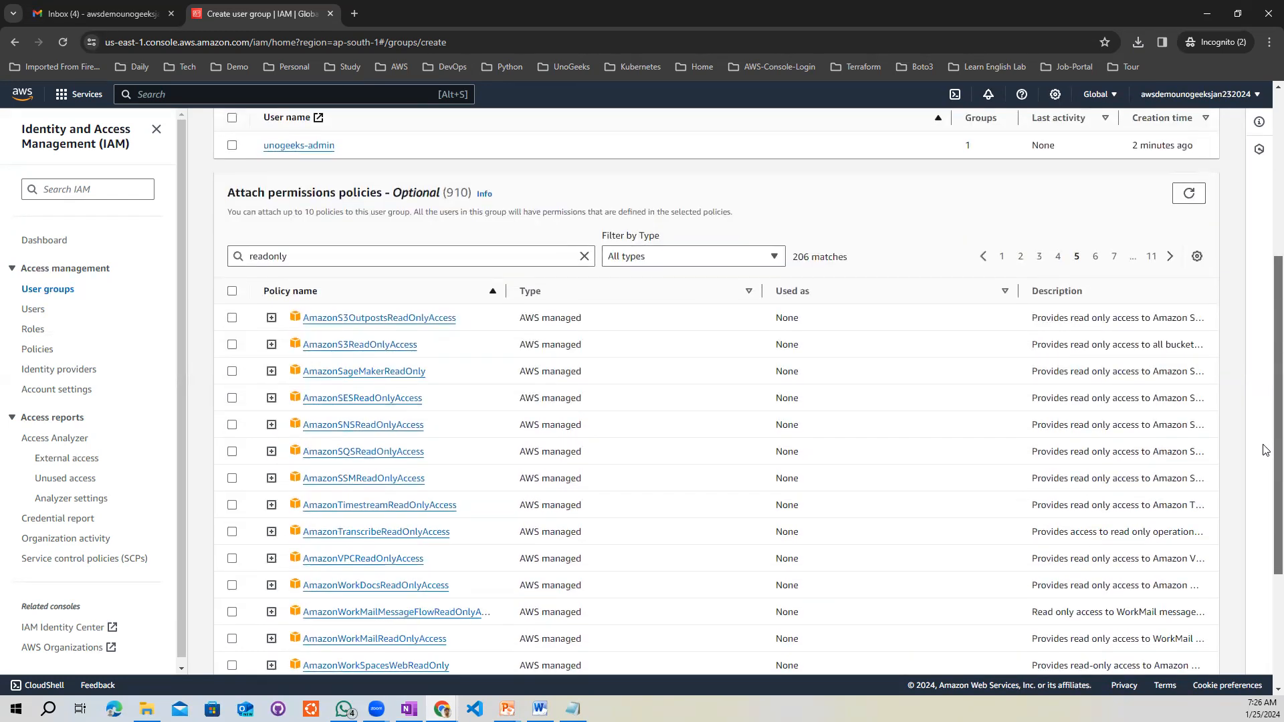
click(1095, 258)
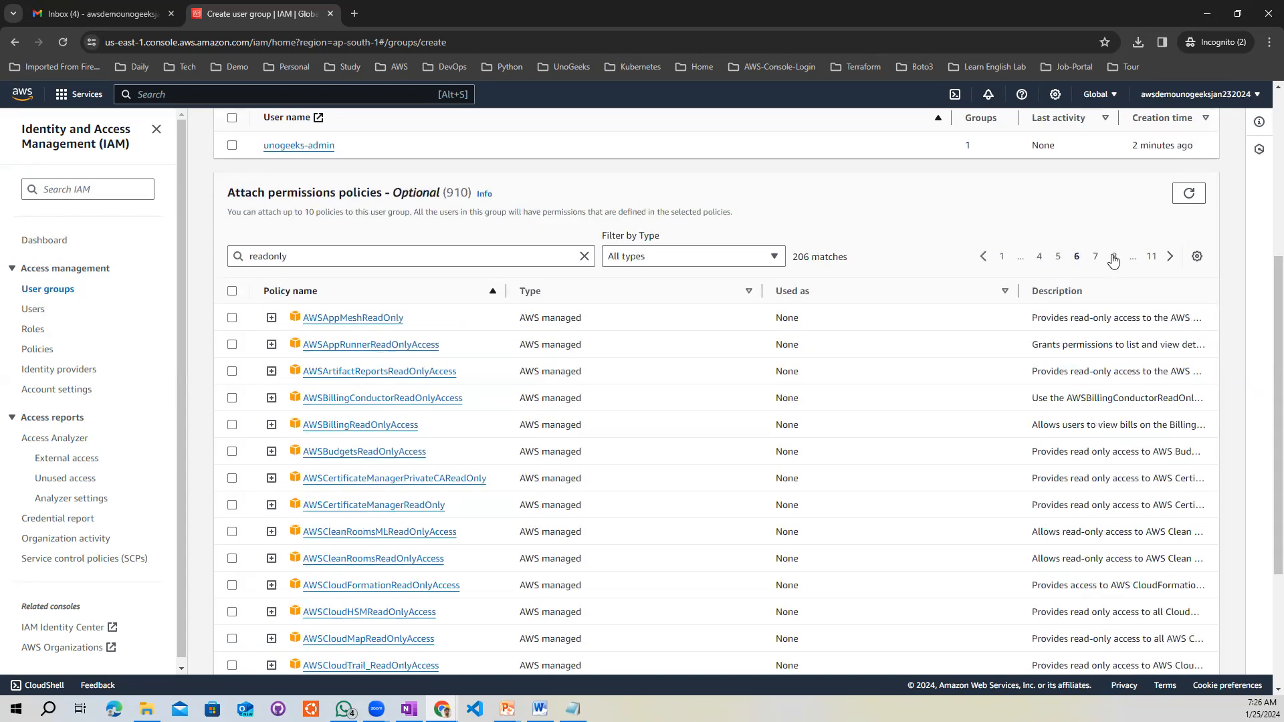
click(1114, 257)
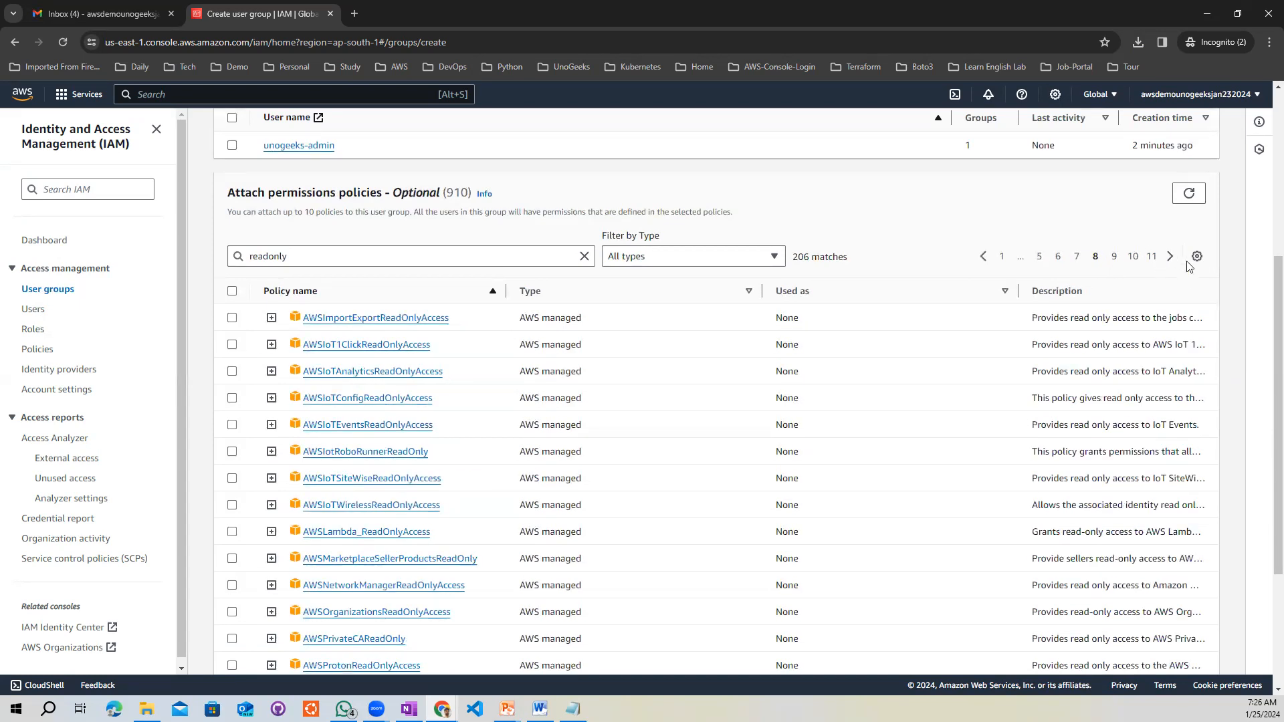
click(1131, 258)
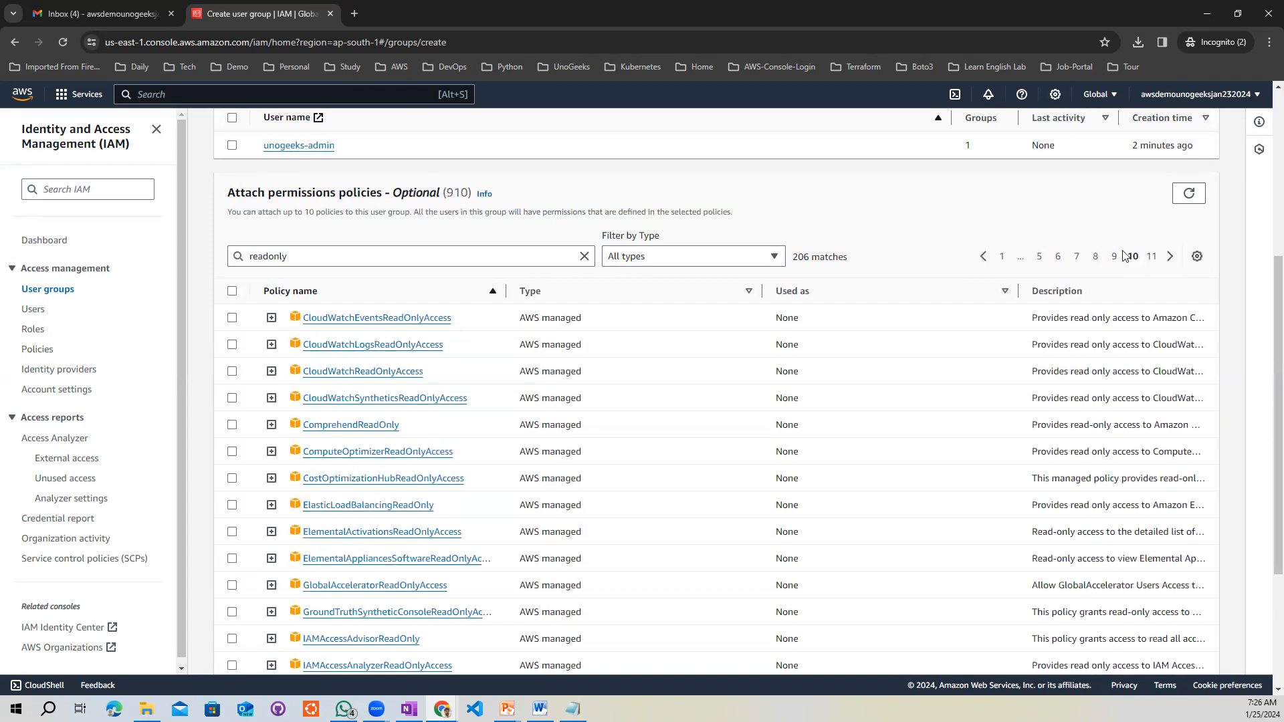
click(1151, 258)
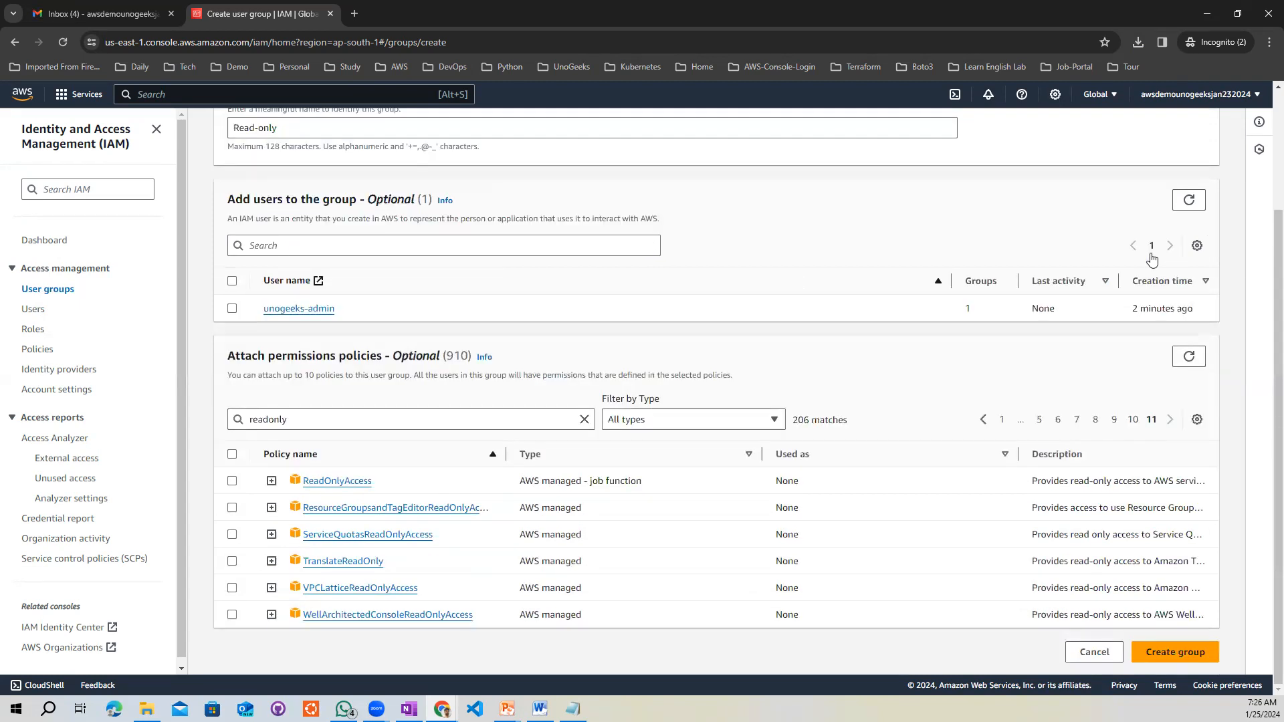
click(232, 480)
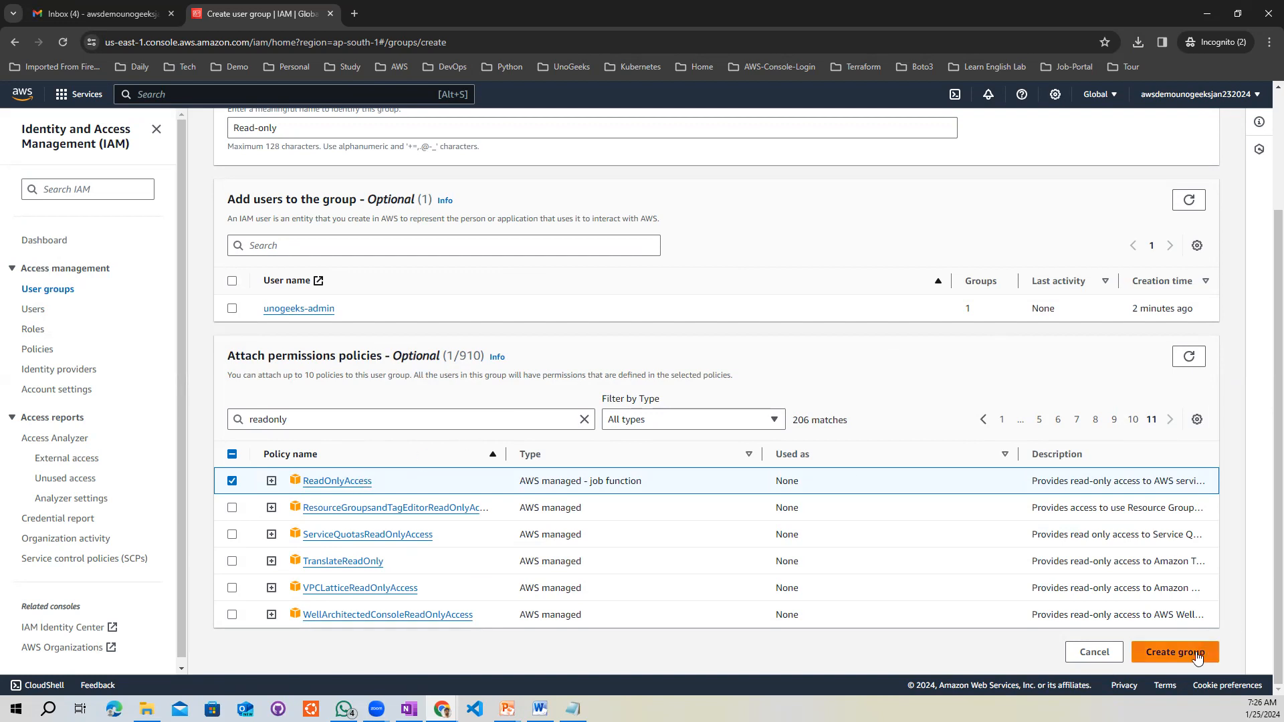
click(1174, 656)
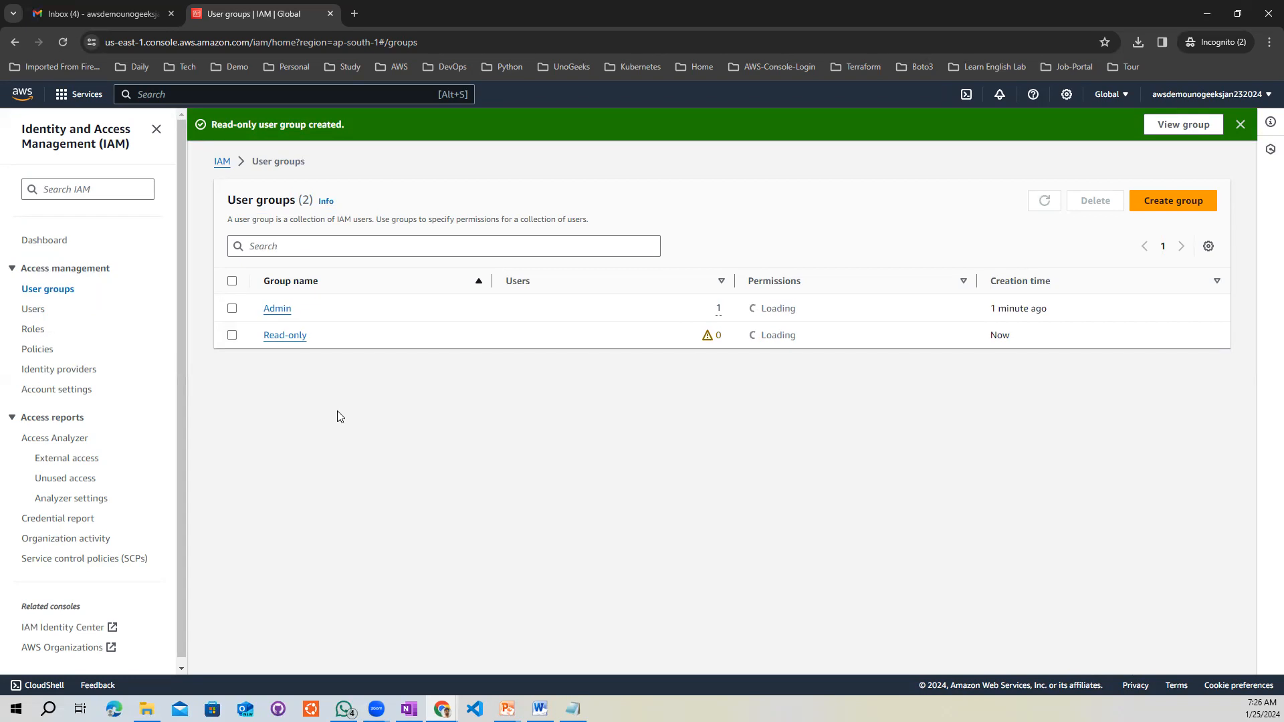
- Start a new IAM user named unogeeks-readonly with console access, an autogenerated password and no required password change at next sign-in
click(37, 312)
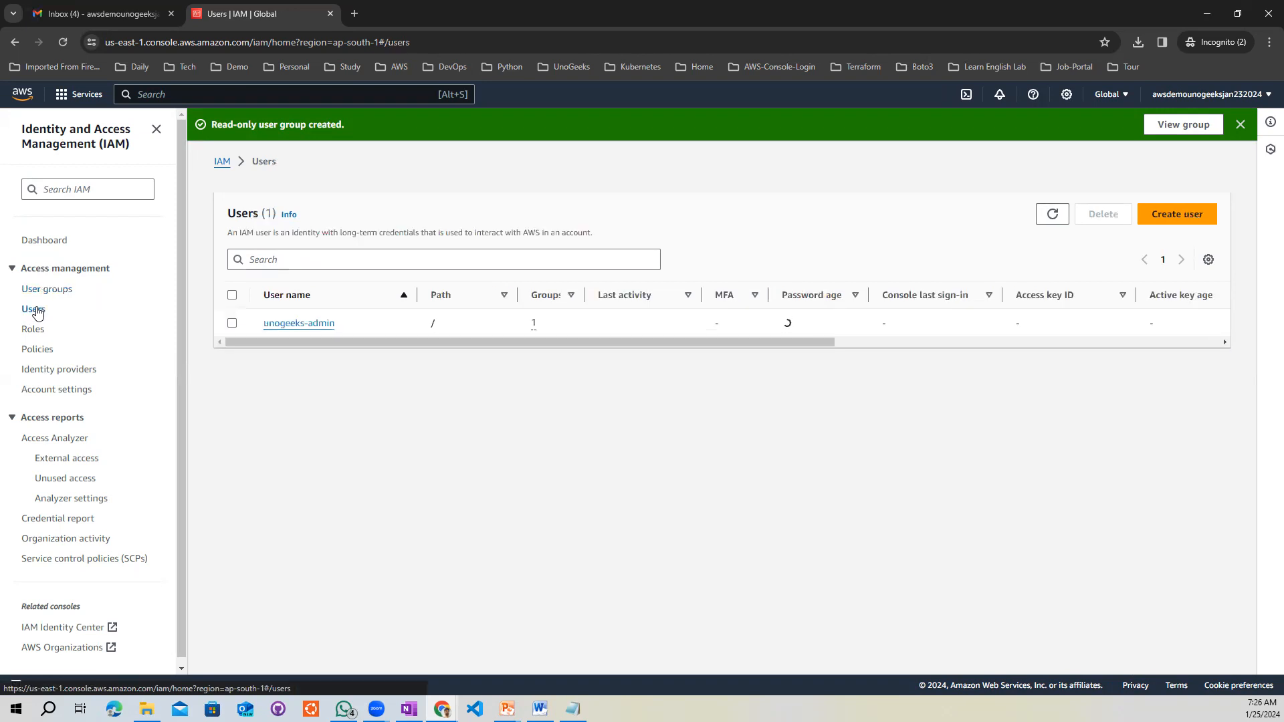
click(1167, 221)
click(310, 282)
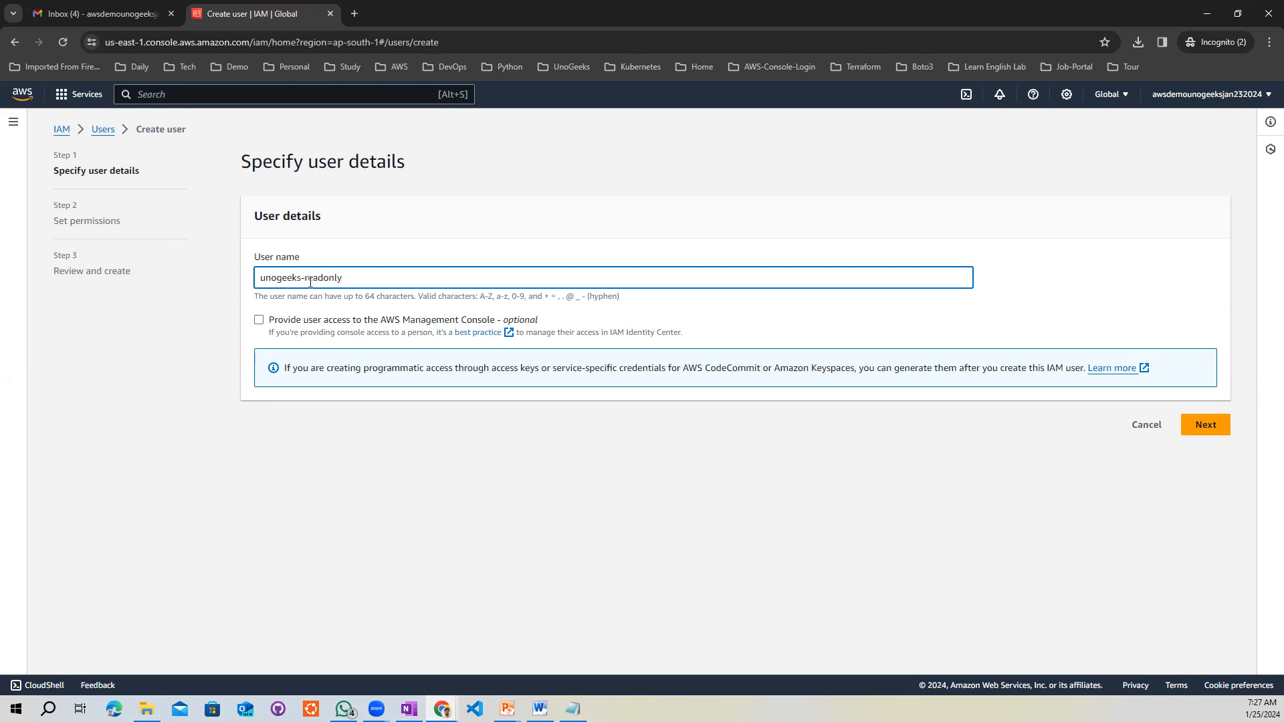
click(259, 321)
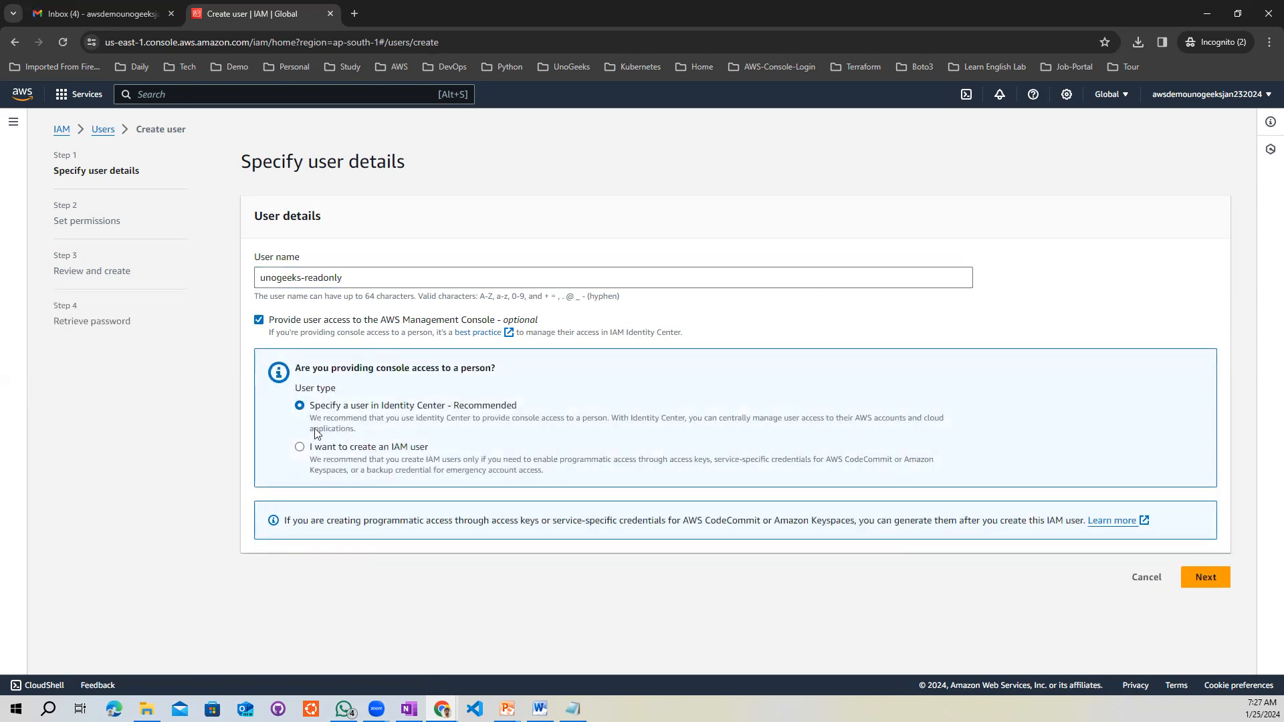
click(300, 448)
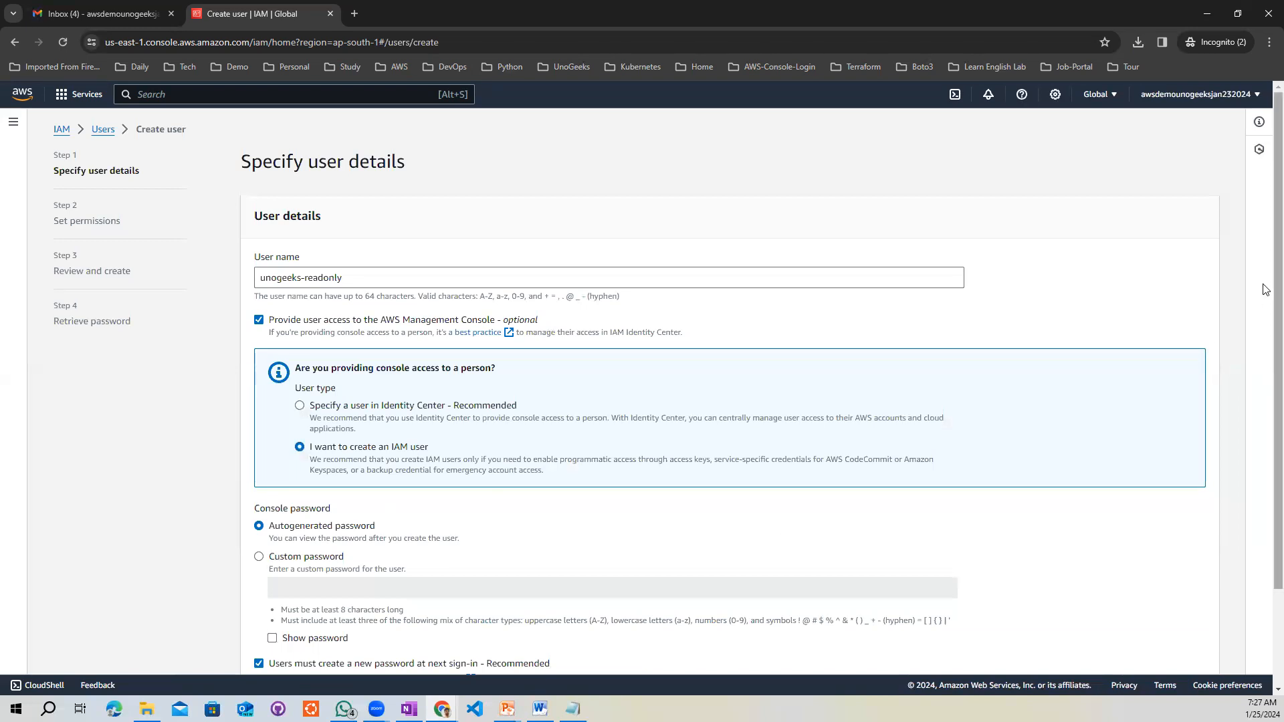
scroll(1266, 288, down, 2)
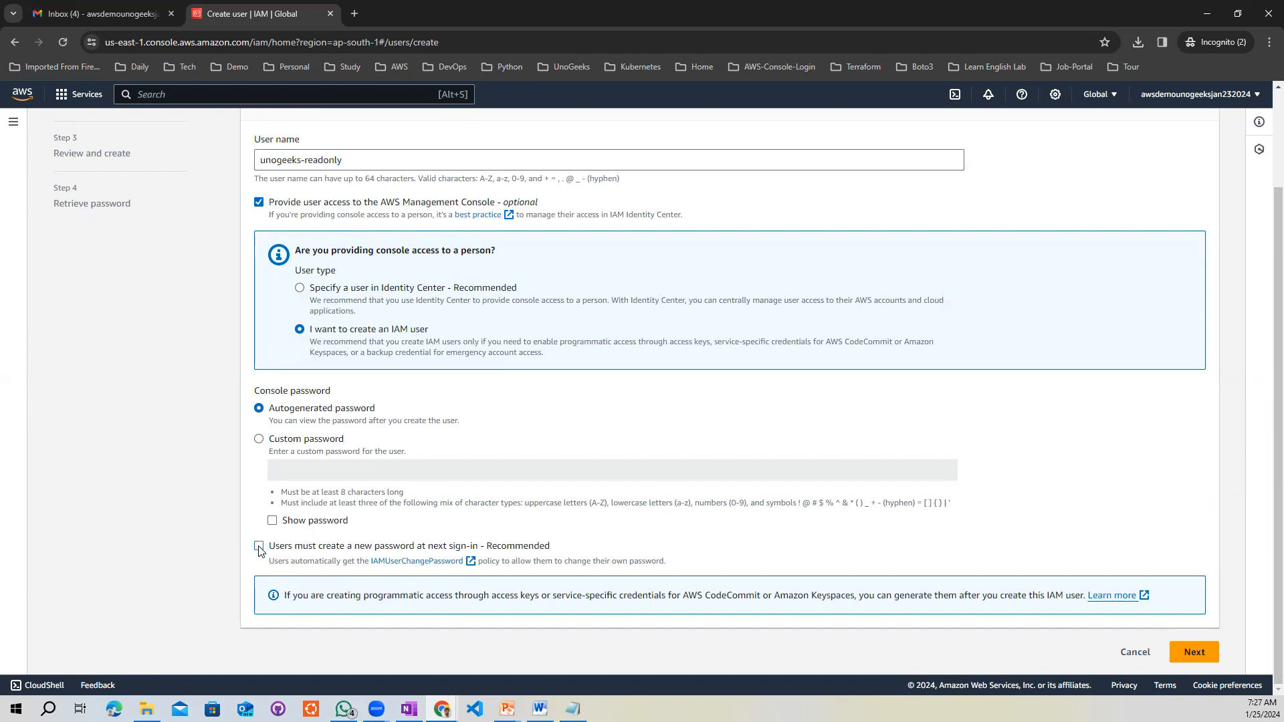
click(1195, 653)
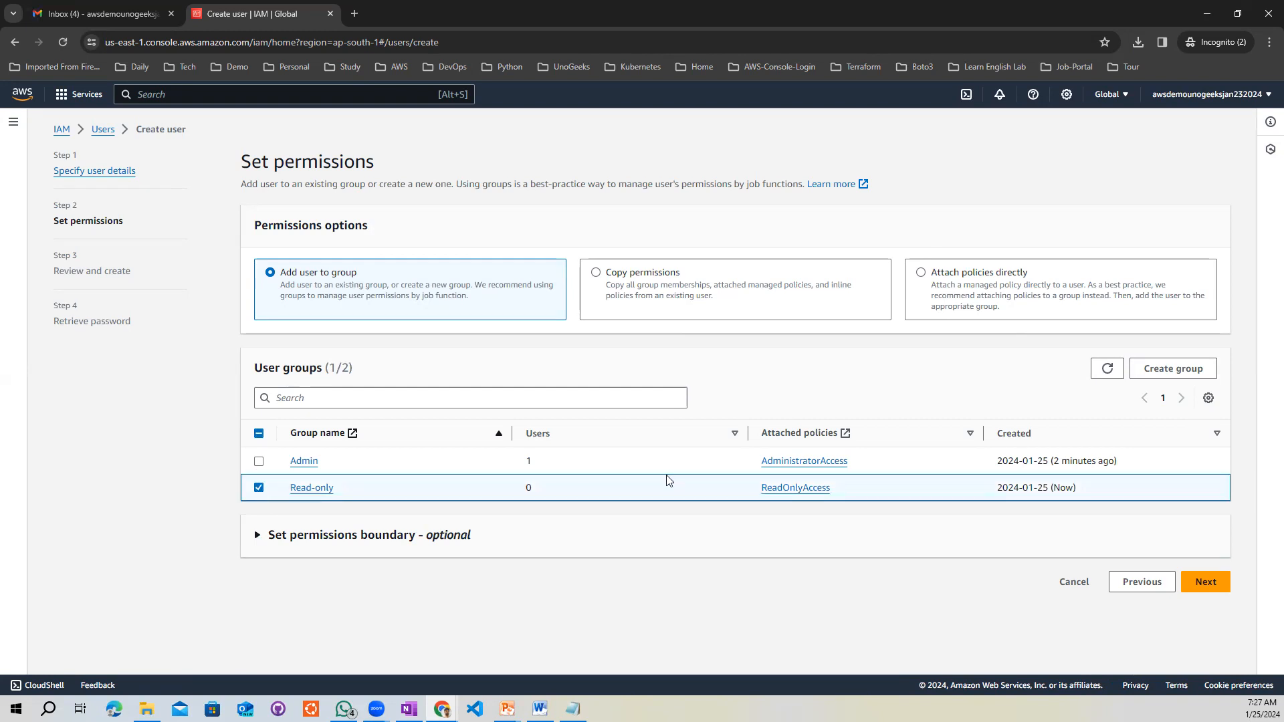
- Create the user in the Read-only group and save its sign-in details as the unogeeks-readonly_credentials CSV file in Downloads
click(1205, 584)
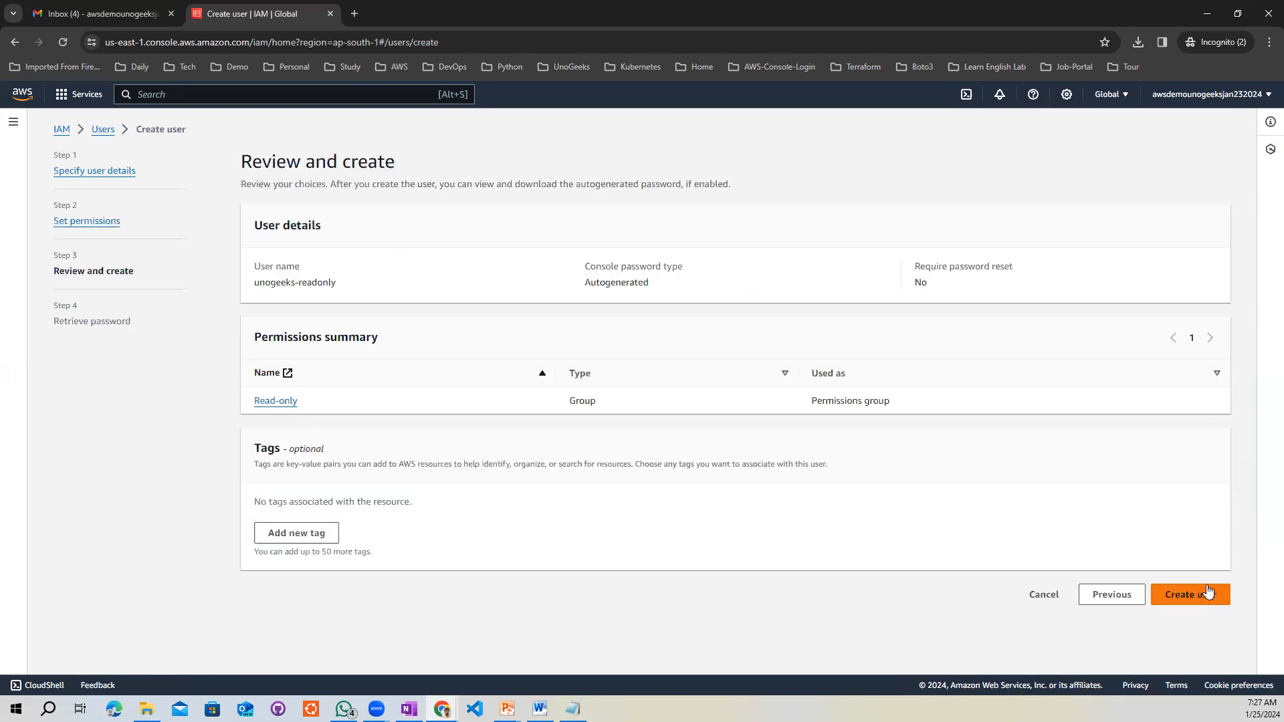
click(1185, 594)
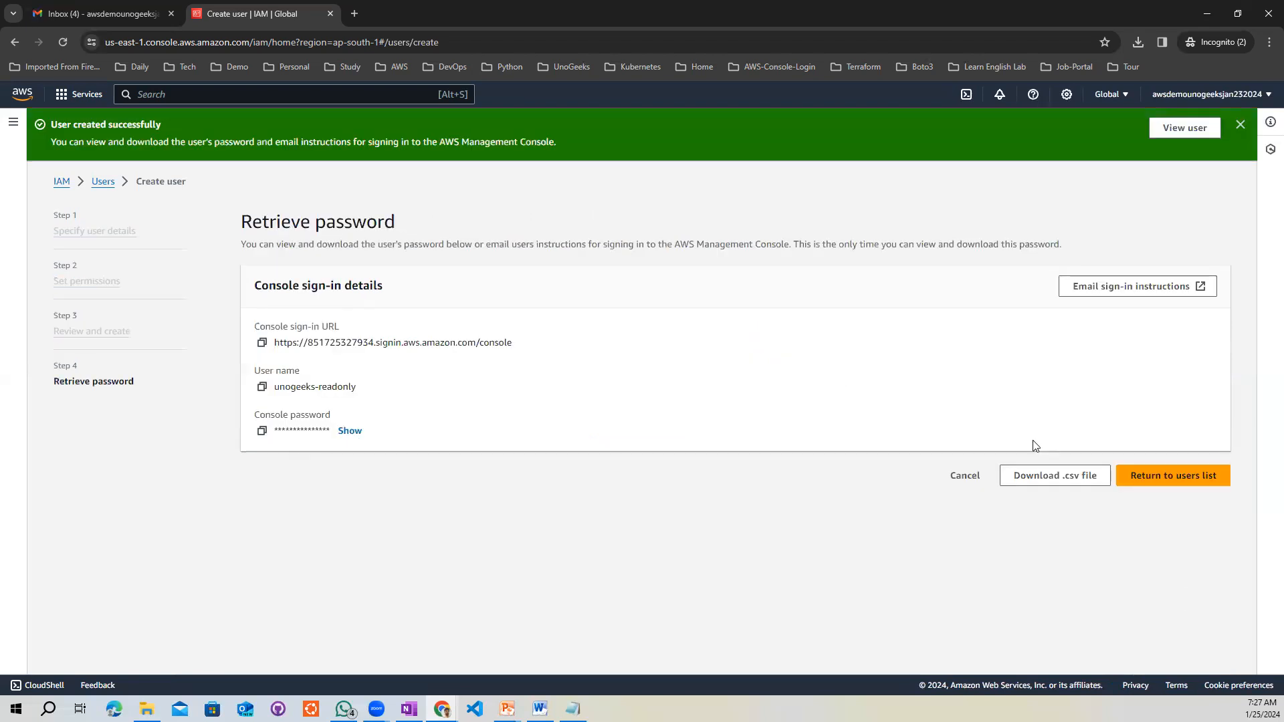
click(1047, 482)
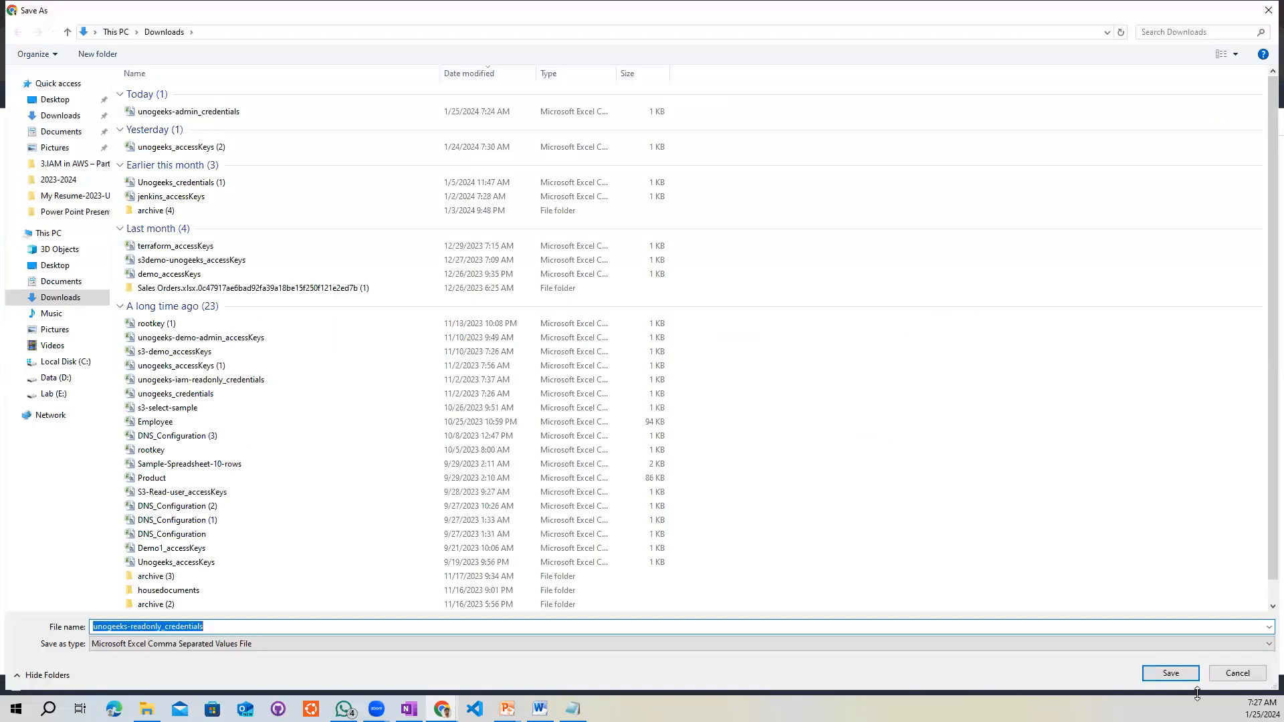
click(1171, 674)
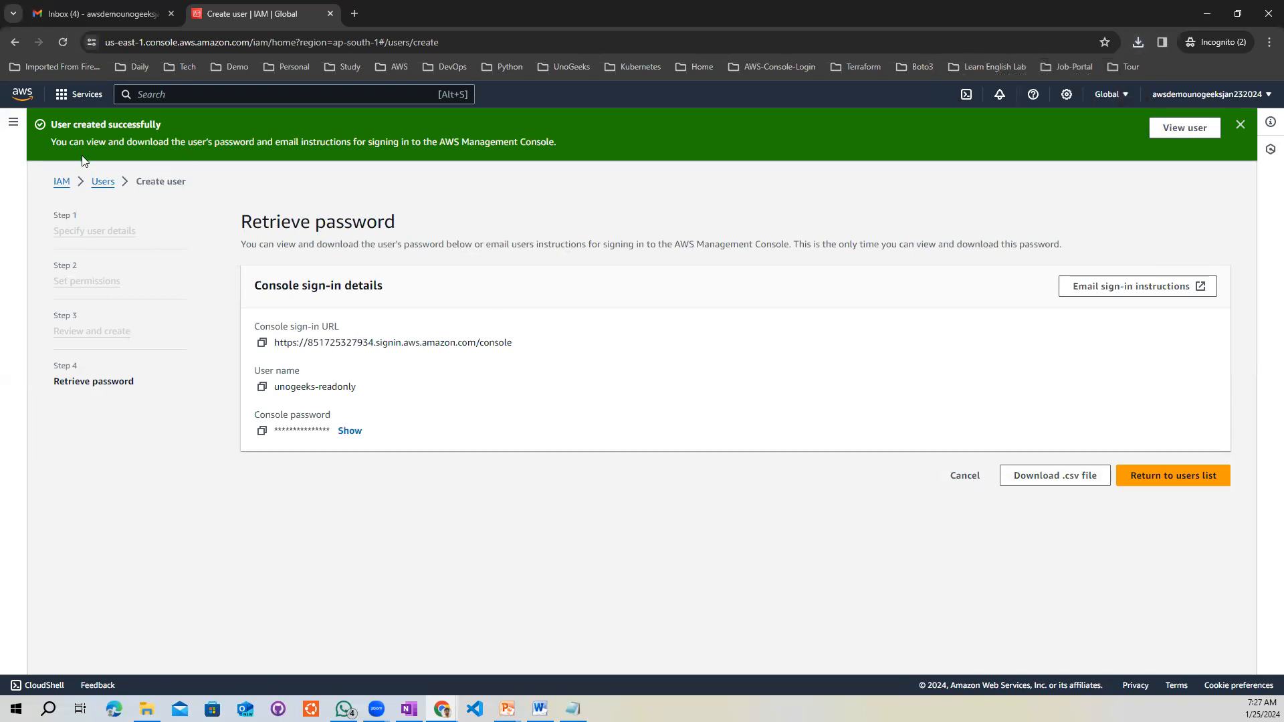
- View the IAM dashboard resources and check the permissions policies of the unogeeks-readonly user
click(61, 180)
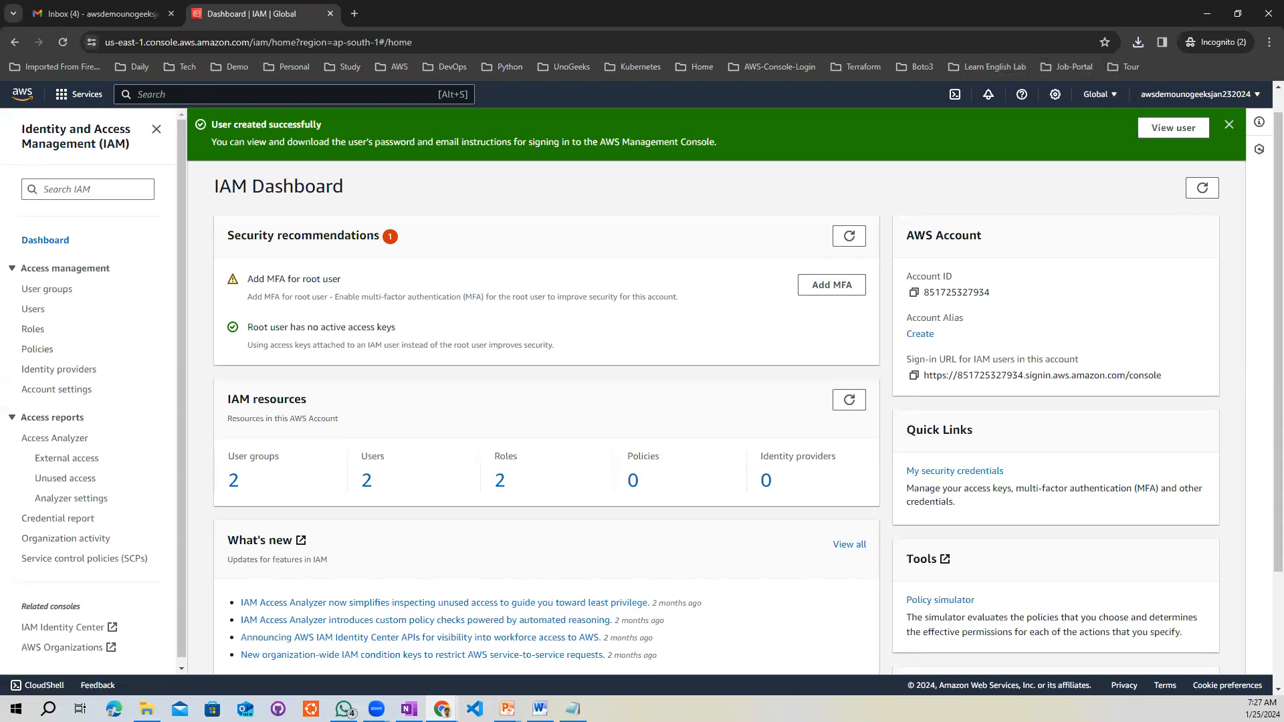
click(31, 311)
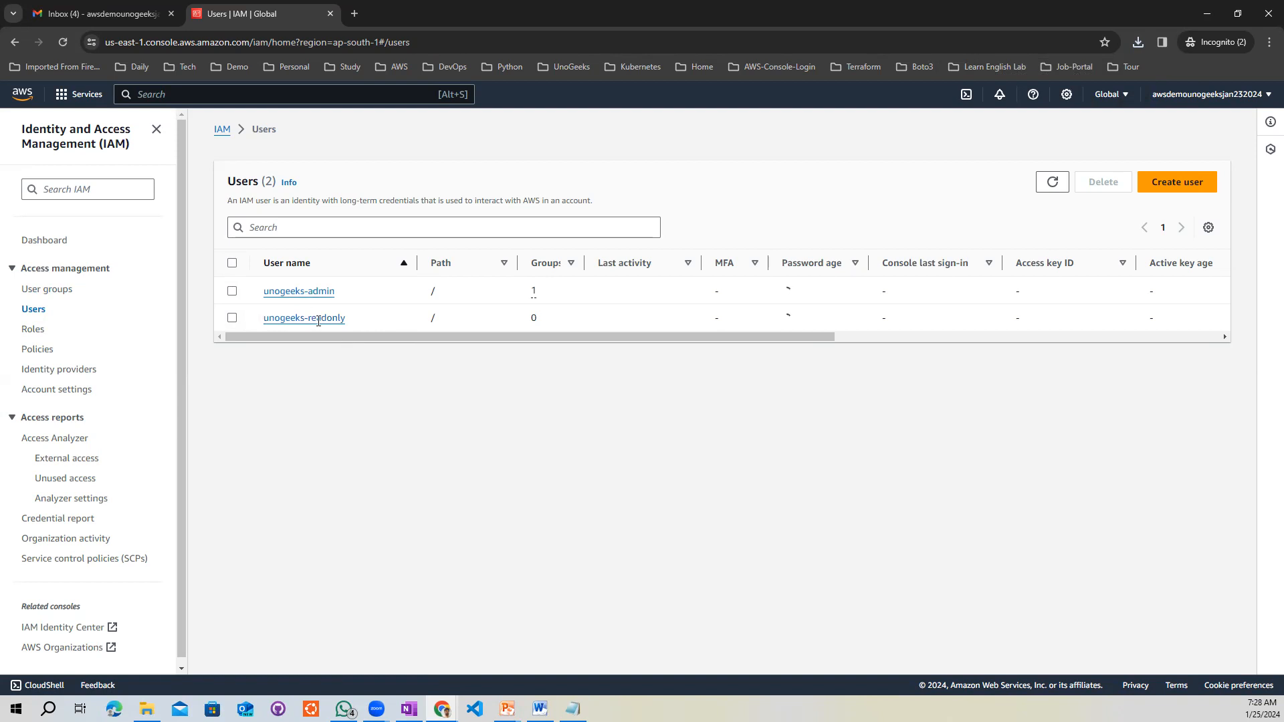
click(298, 319)
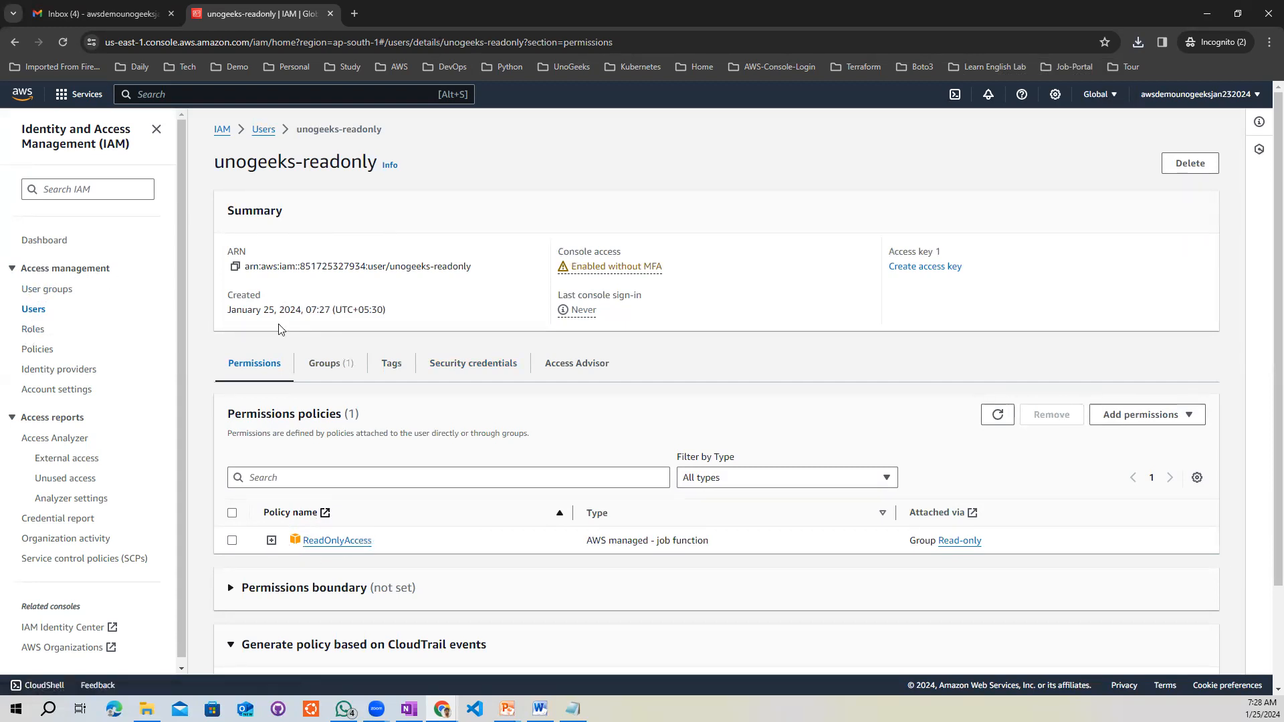
- Return to the users list and check the unogeeks-admin user's summary and permissions for comparison with the read-only user
click(264, 129)
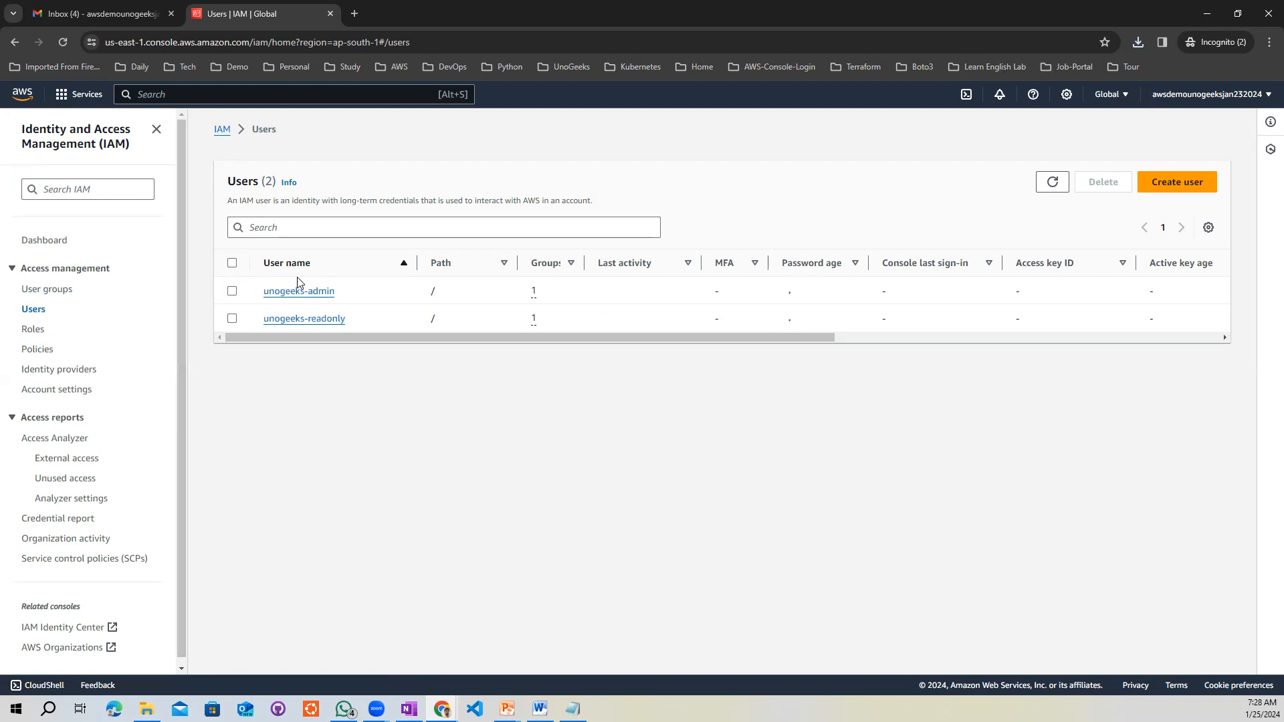
click(290, 293)
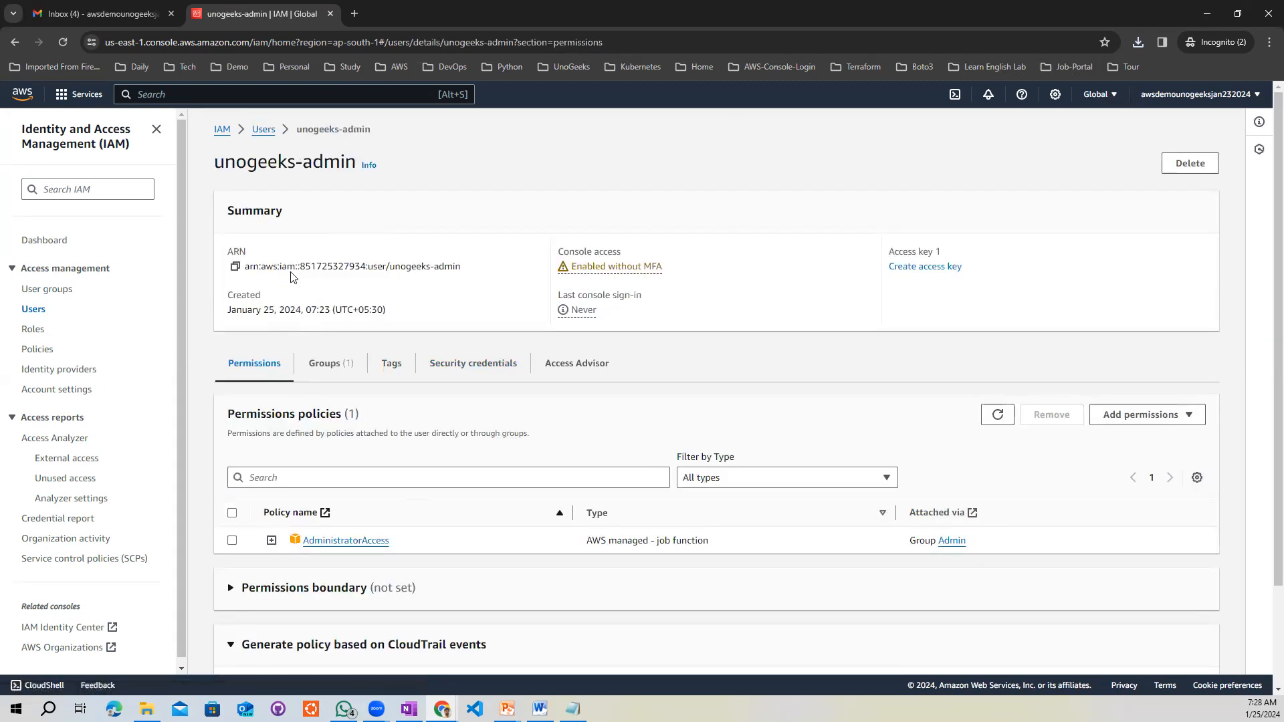
scroll(1266, 413, down, 2)
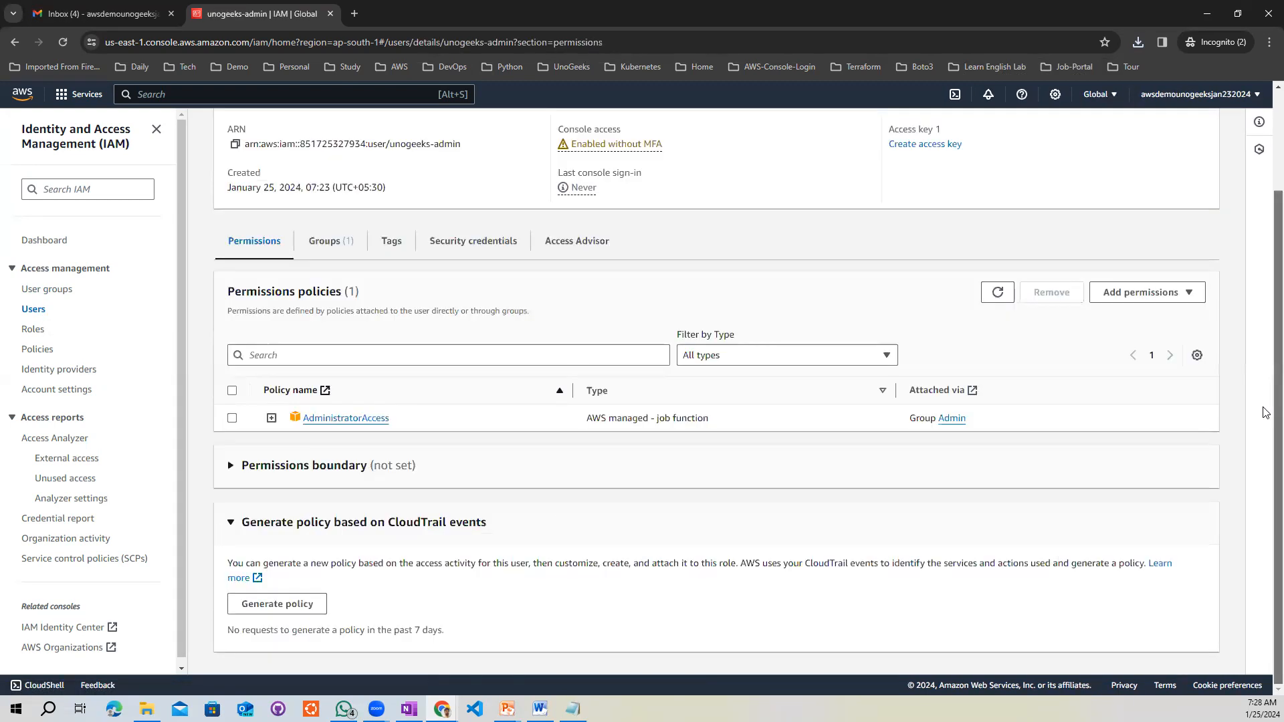
scroll(1266, 292, up, 3)
drag(1263, 201, 1263, 166)
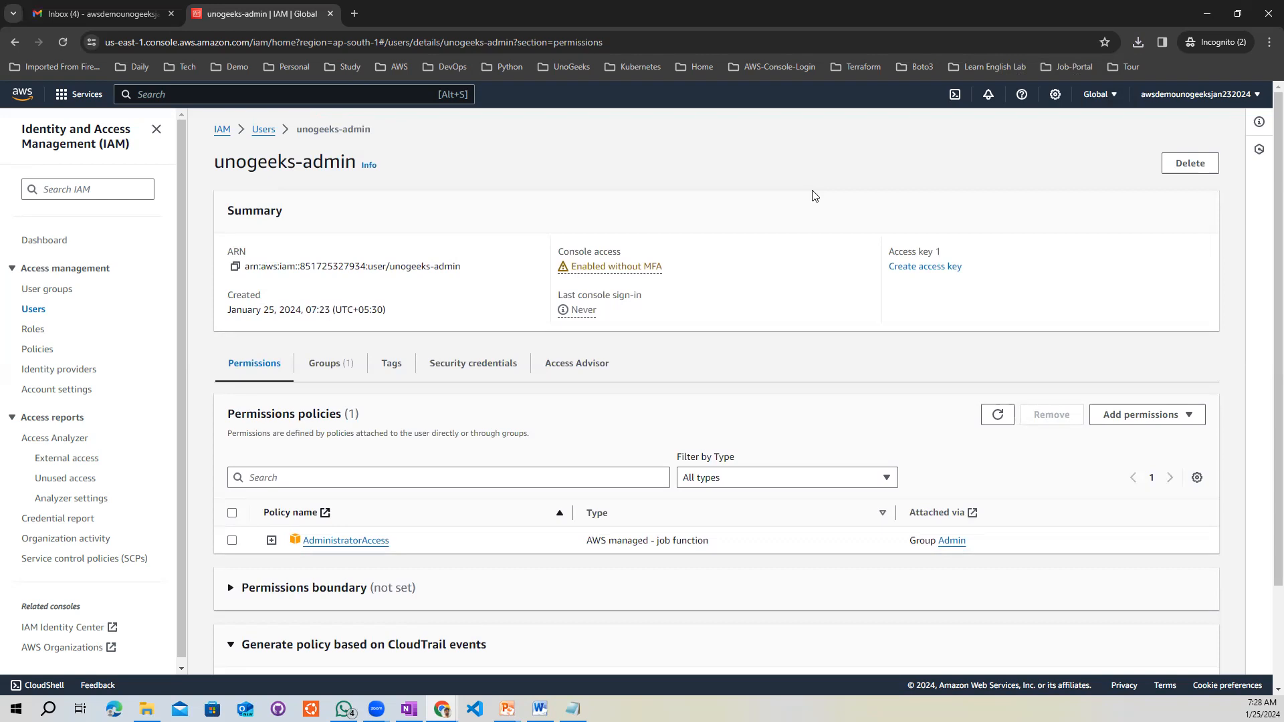
- Sign out of the current AWS root account session
click(1199, 99)
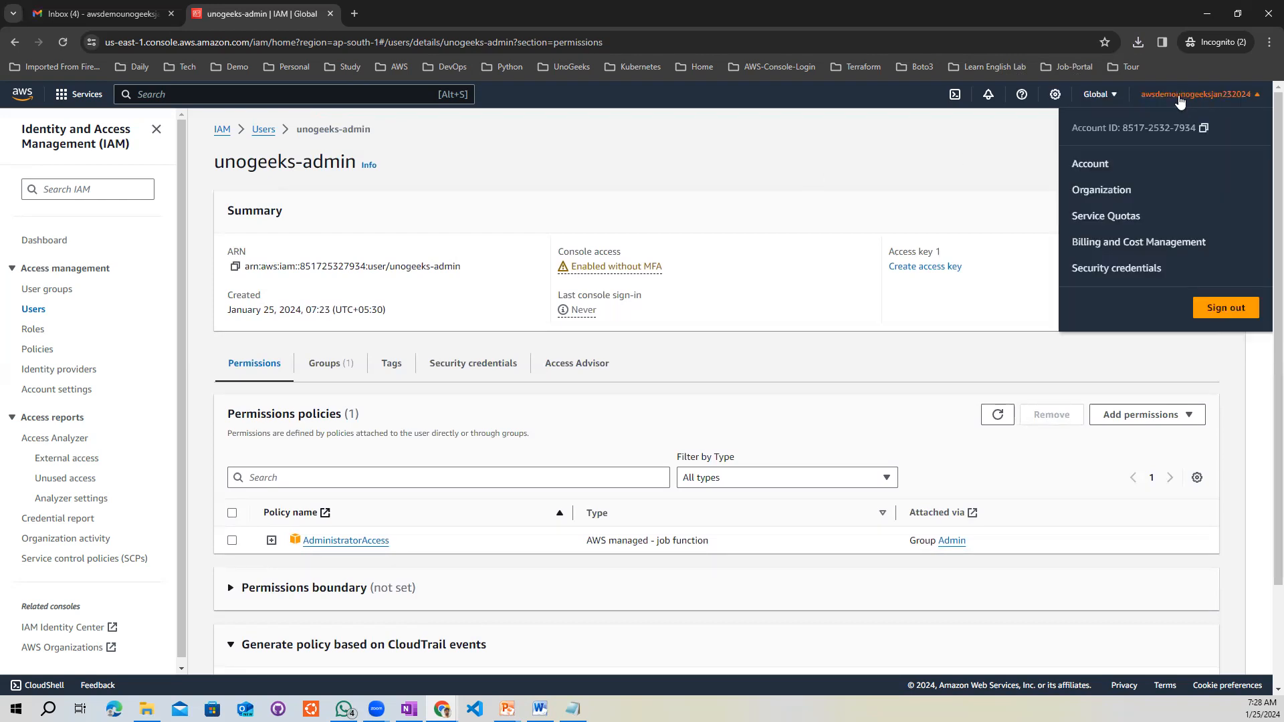
click(906, 151)
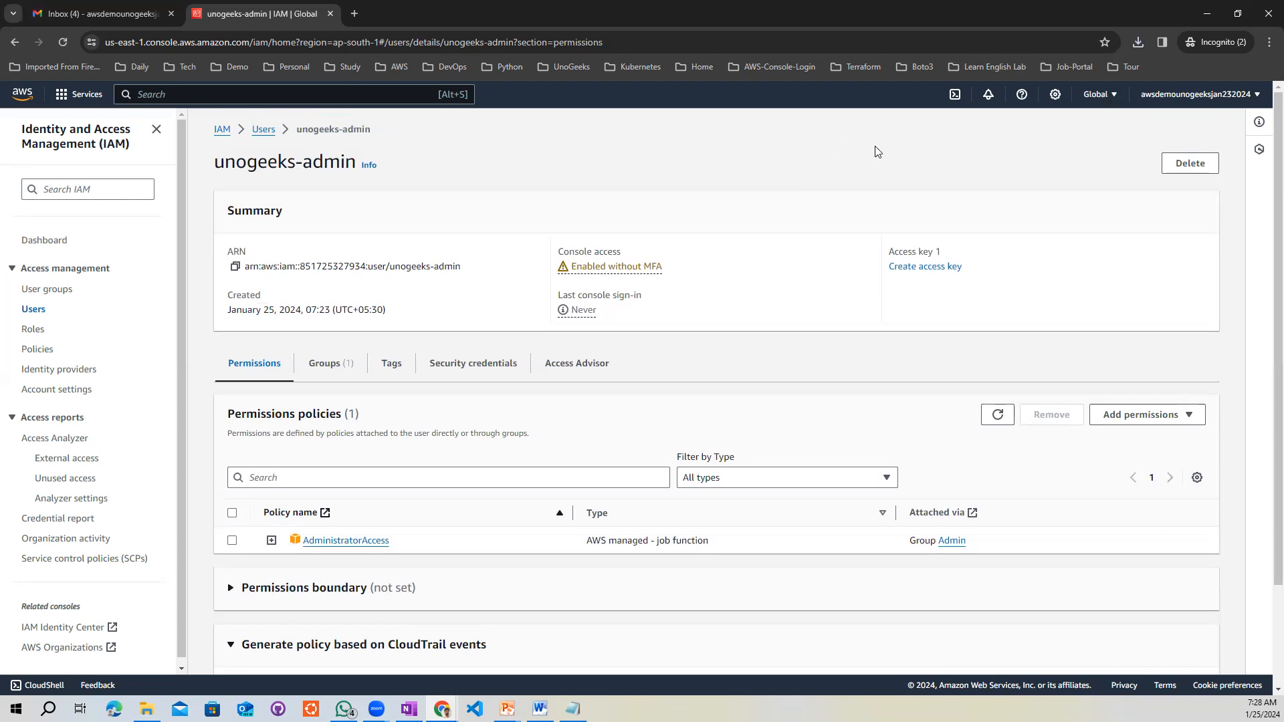
click(1201, 99)
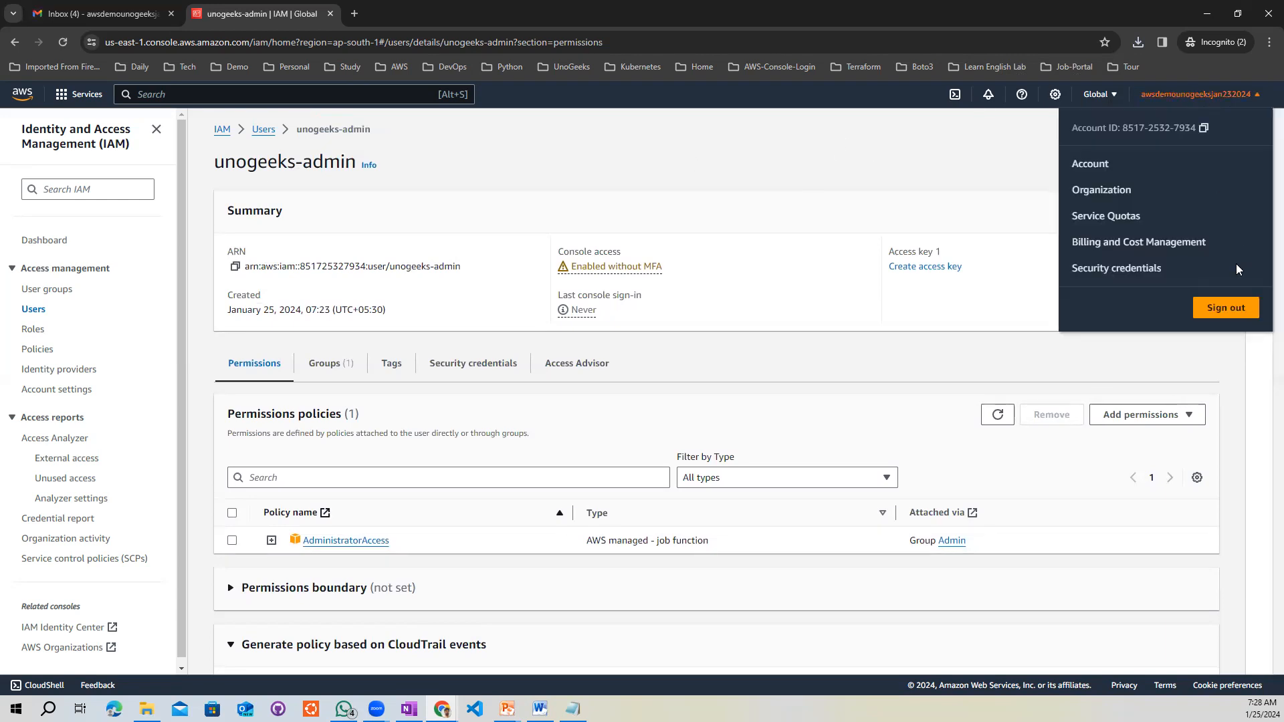
click(1218, 311)
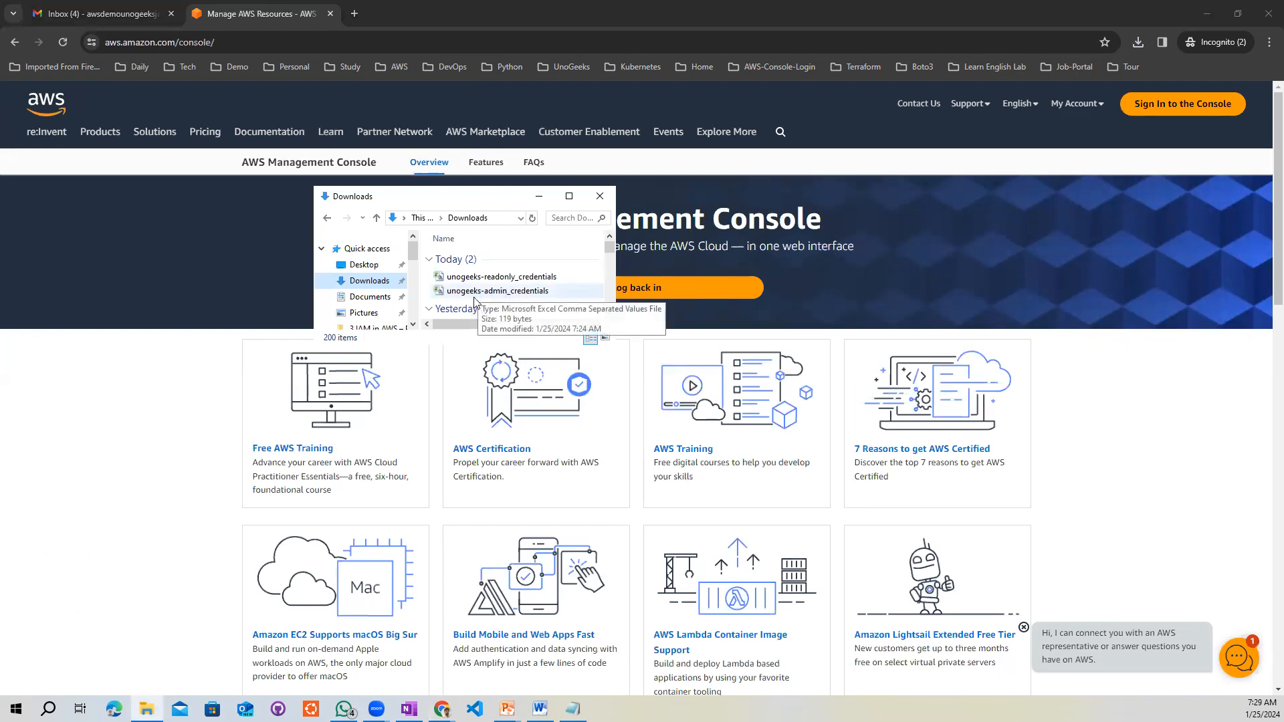
- Open the unogeeks-admin_credentials file from Downloads in Excel and fit the user name, password and sign-in URL columns to their contents
double_click(499, 291)
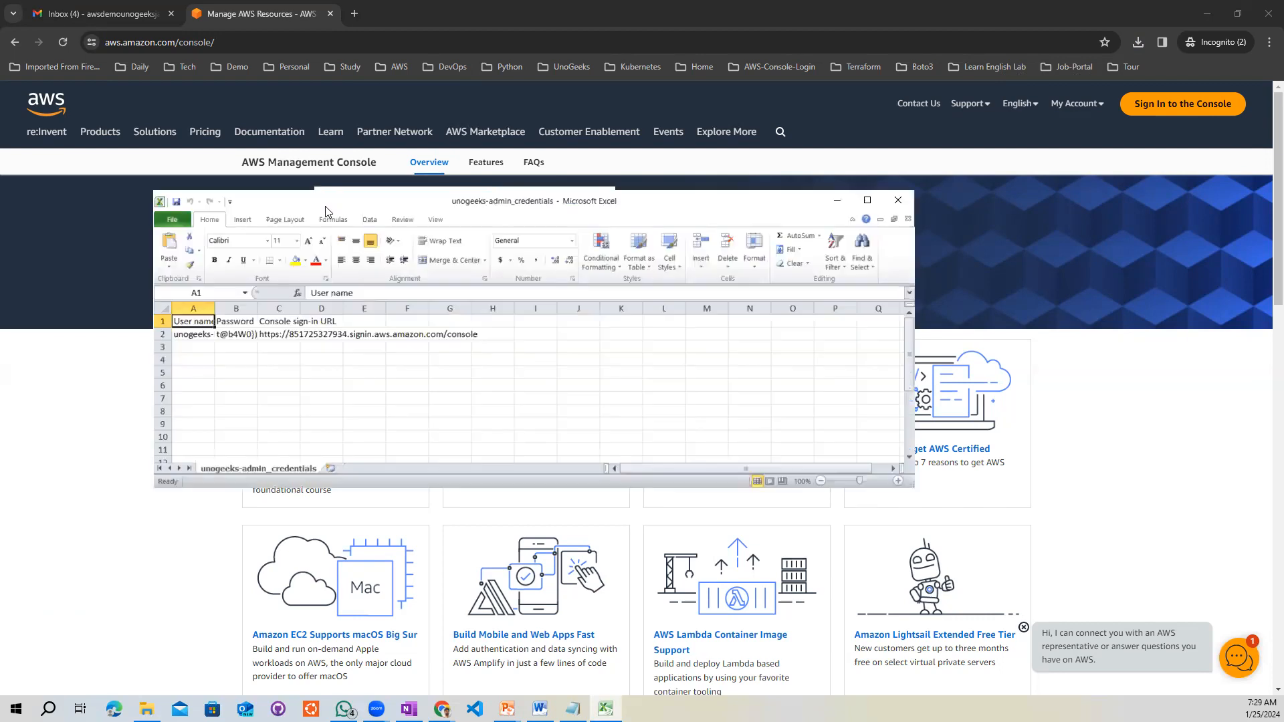
click(868, 200)
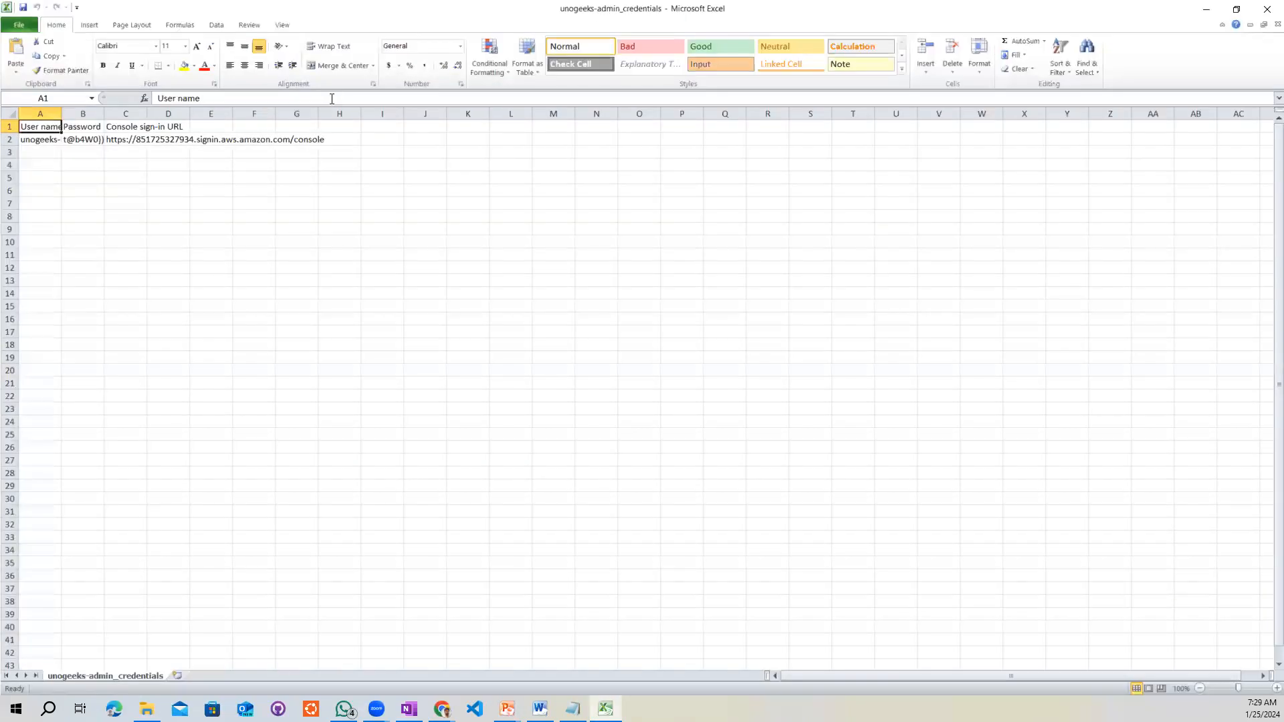
double_click(56, 113)
double_click(130, 114)
double_click(176, 114)
- Copy the console sign-in URL from the credentials sheet and load it in the Chrome window showing the AWS Management Console page
click(169, 141)
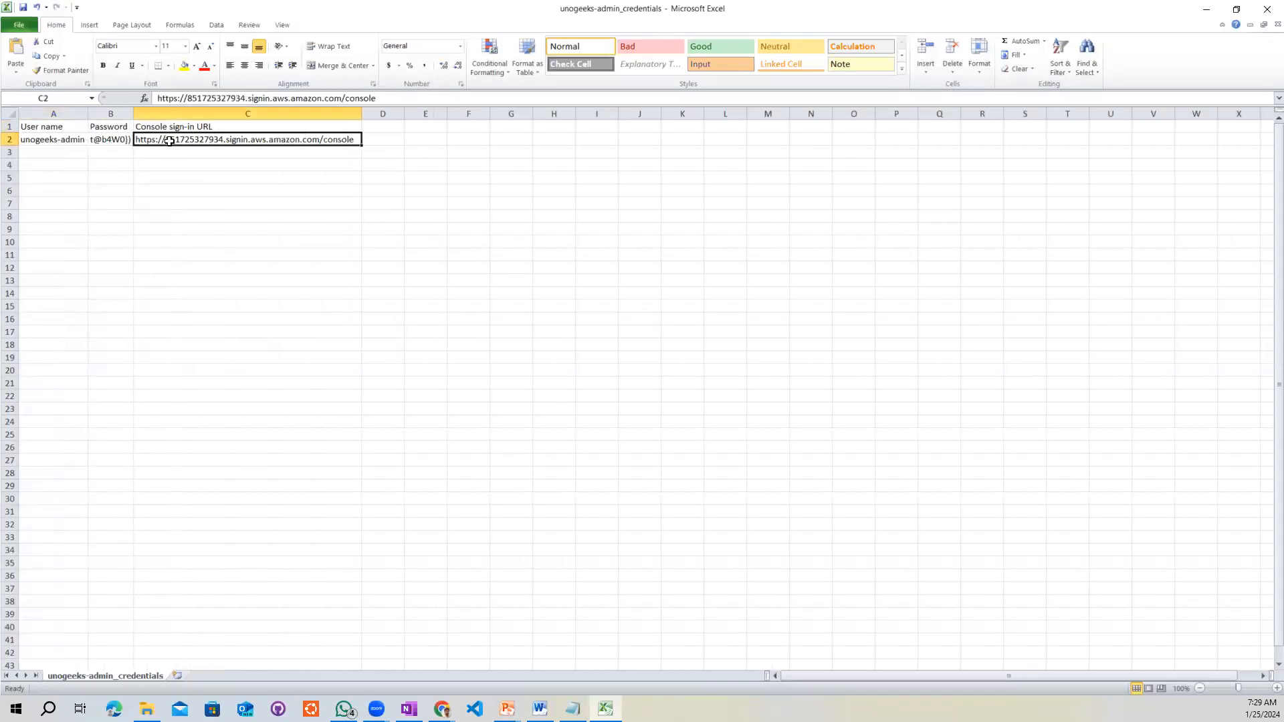
key(ctrl+c)
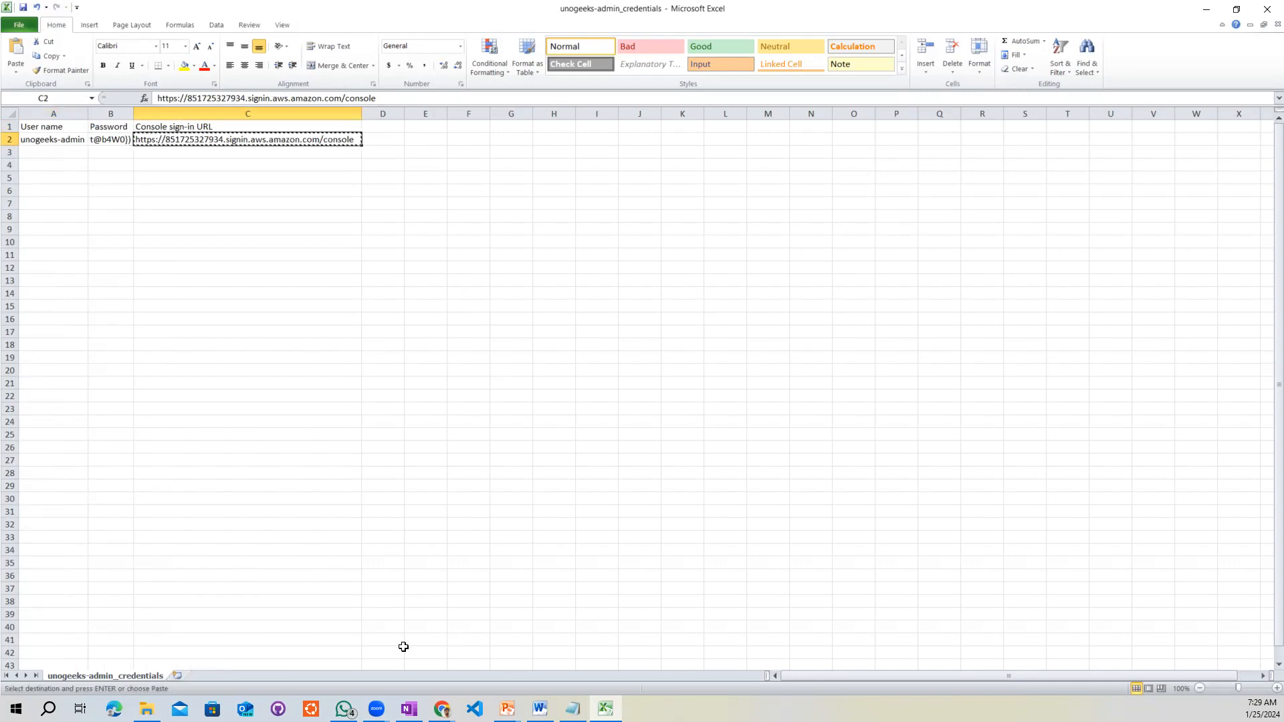
mouse_move(441, 707)
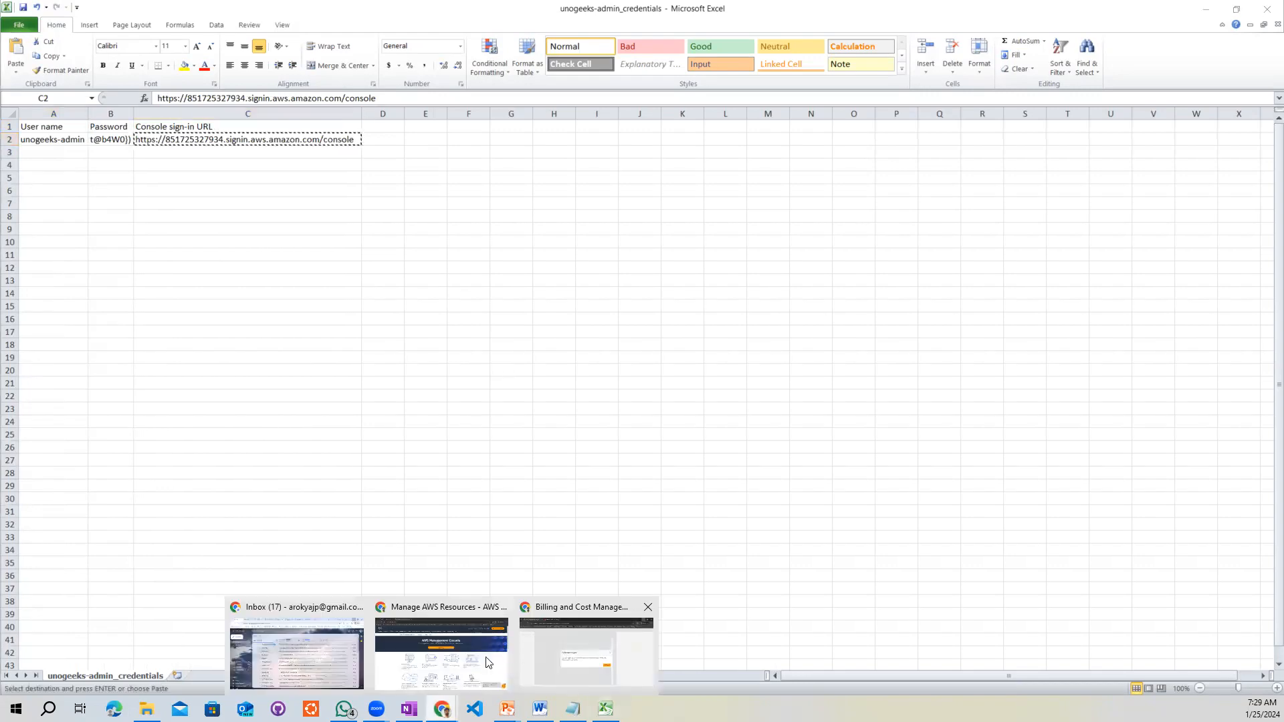
click(433, 662)
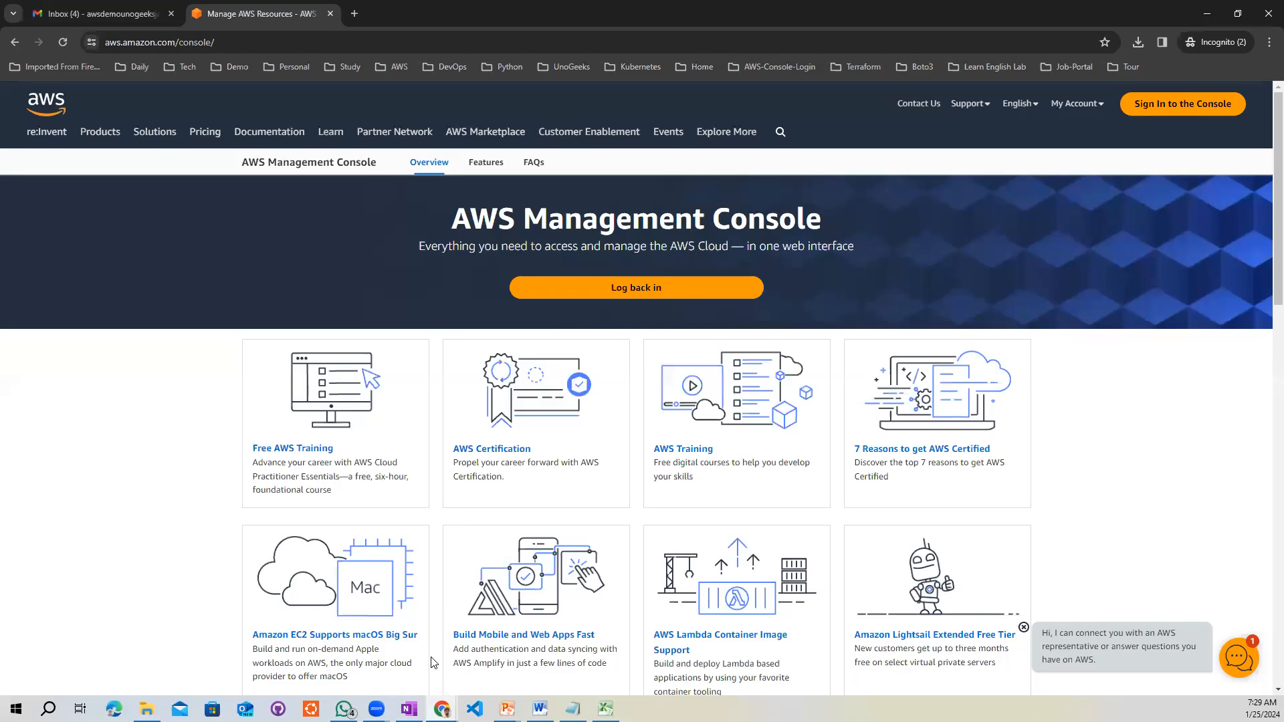
click(306, 42)
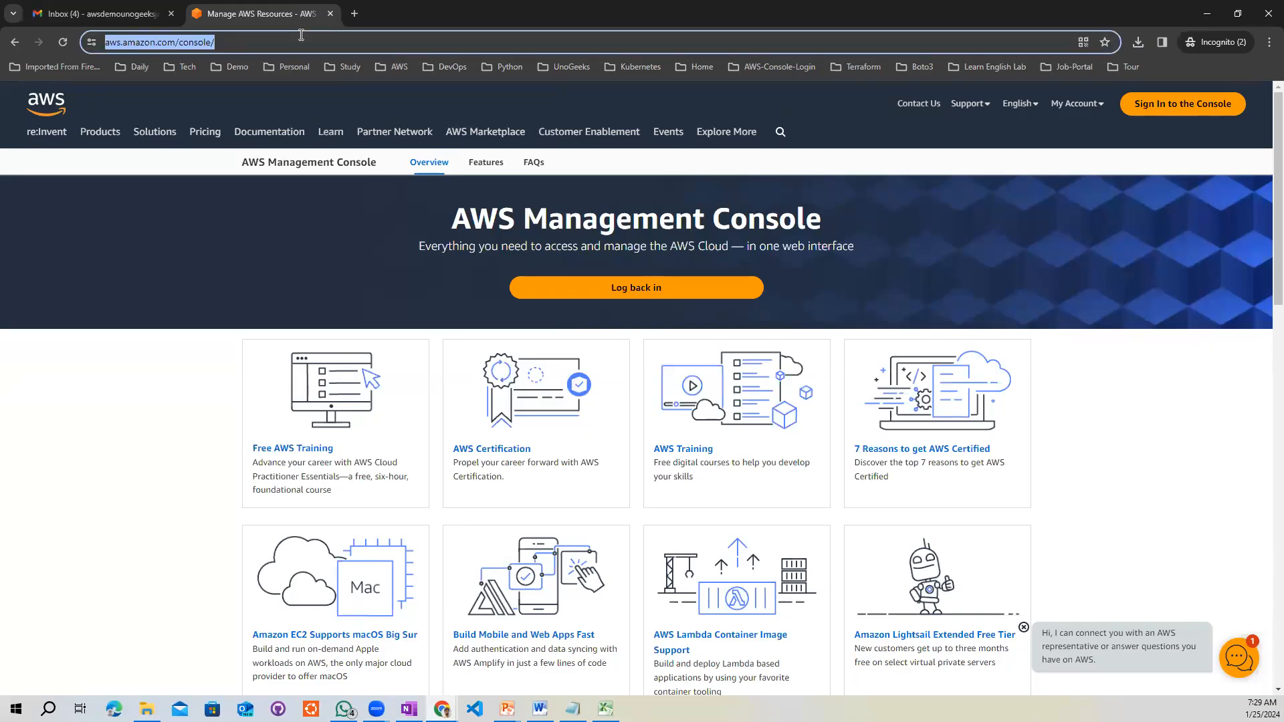
key(ctrl+v)
key(Return)
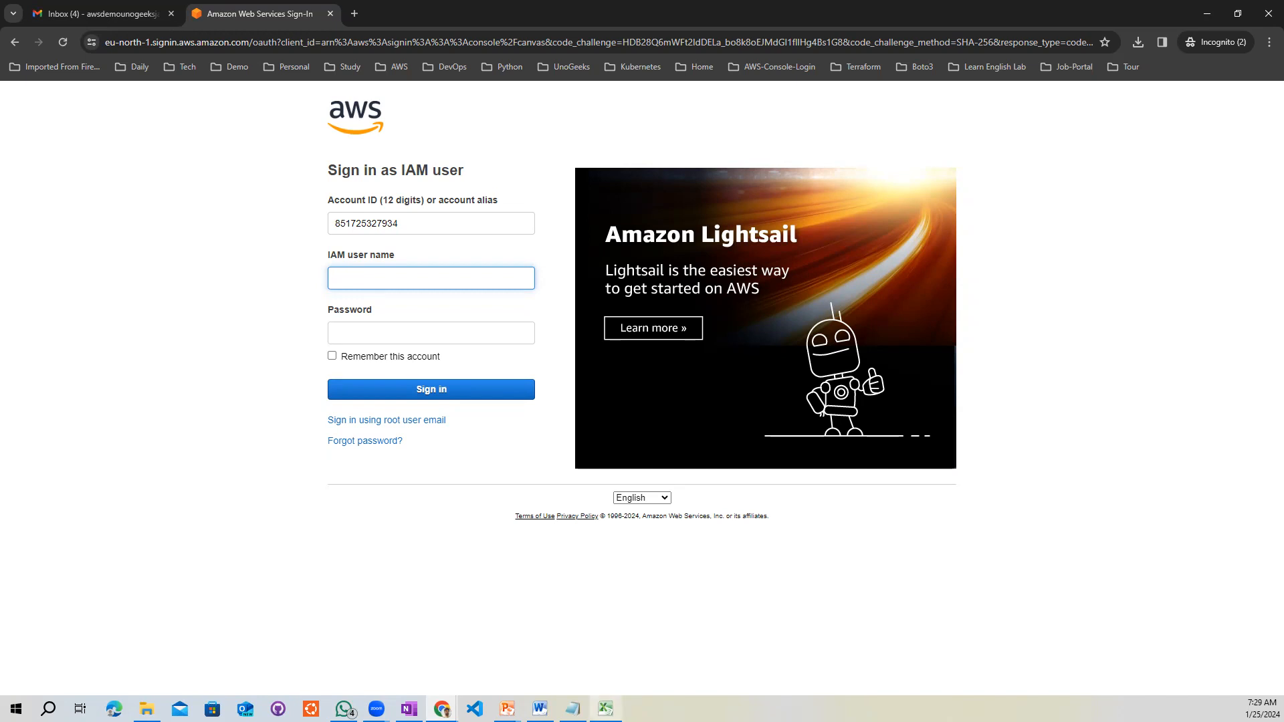
- Copy the user name unogeeks-admin from the Excel credentials sheet into the IAM user name field of the sign-in page
click(605, 709)
click(46, 143)
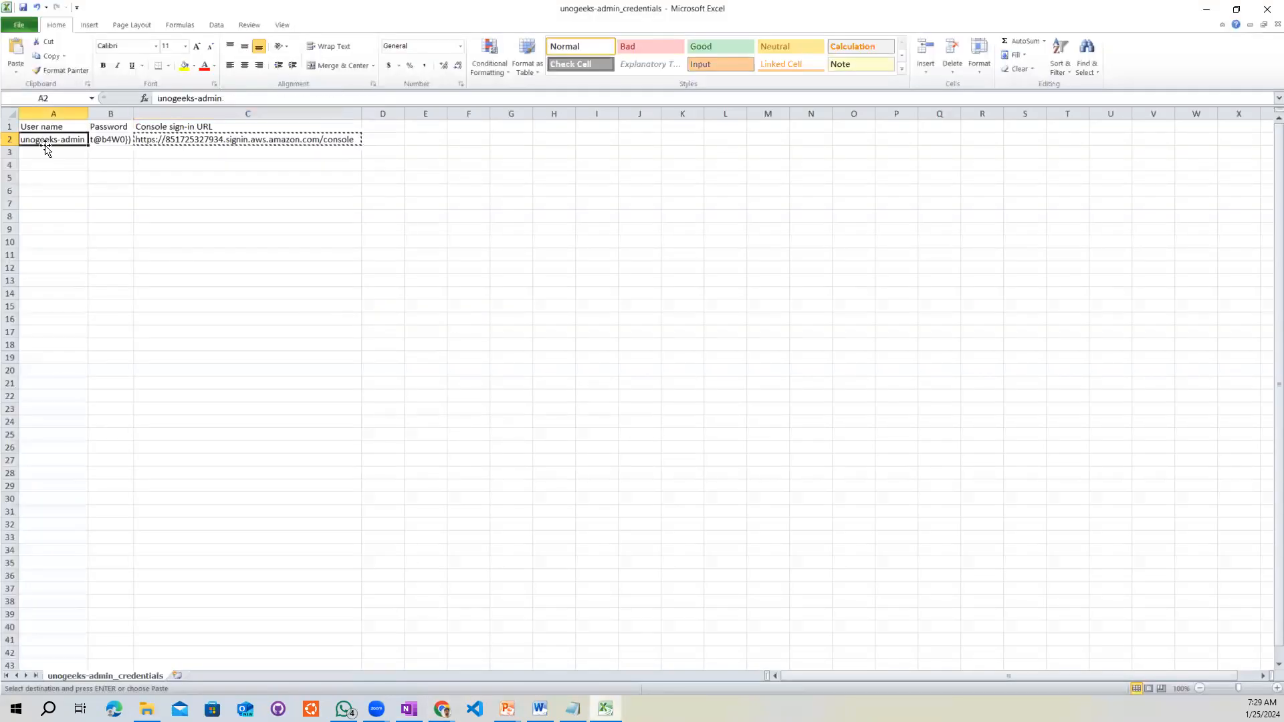
key(ctrl+c)
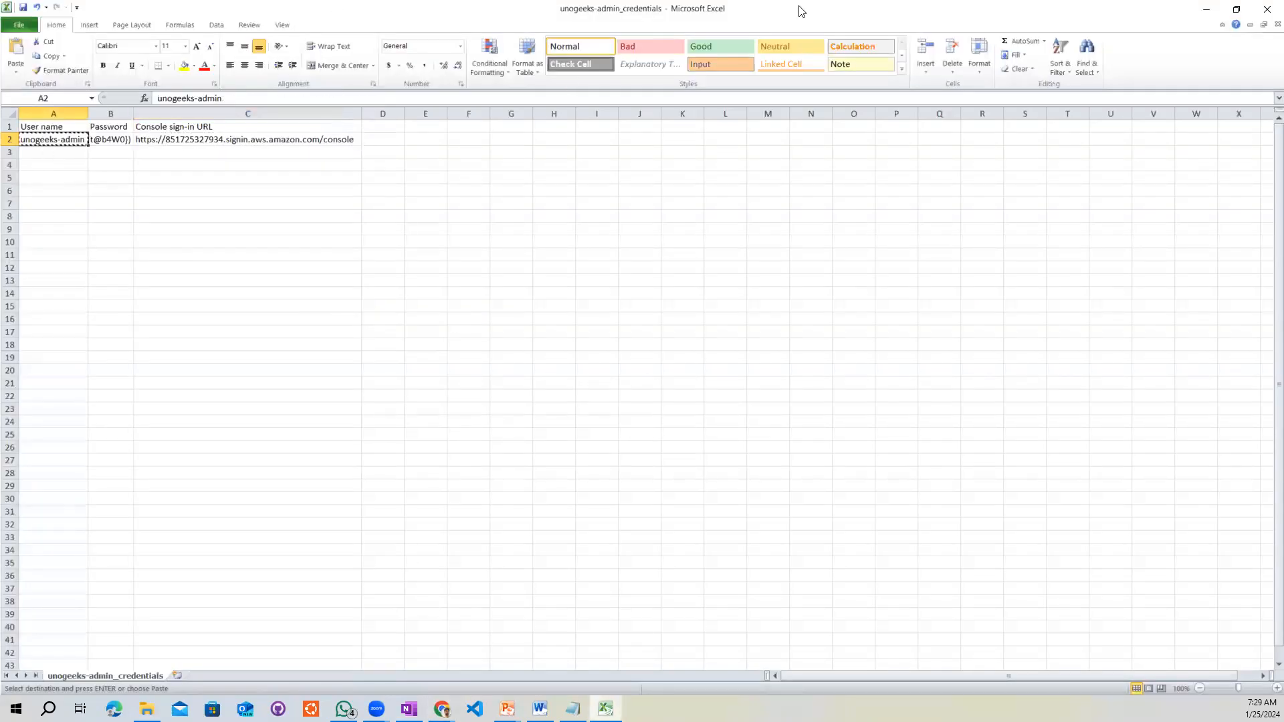
click(1197, 8)
click(348, 281)
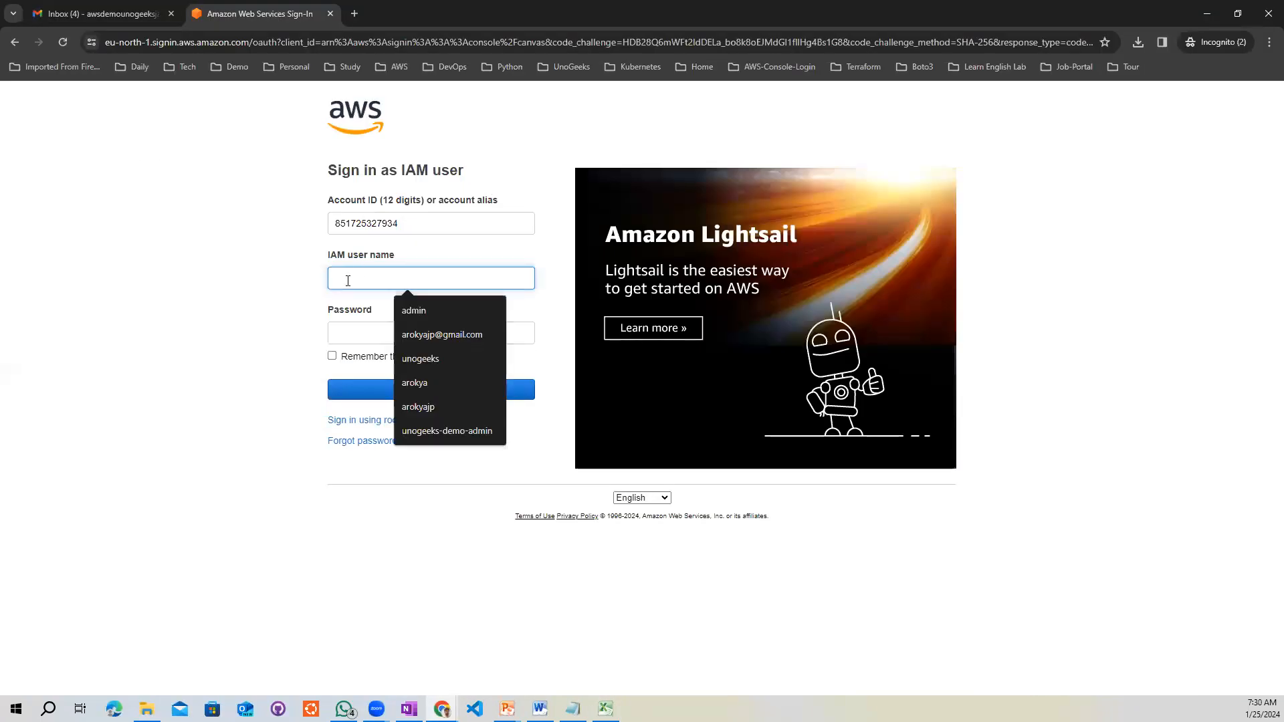
key(ctrl+v)
- Copy the password from the Excel credentials sheet into the sign-in page's password field and sign in as unogeeks-admin
click(606, 709)
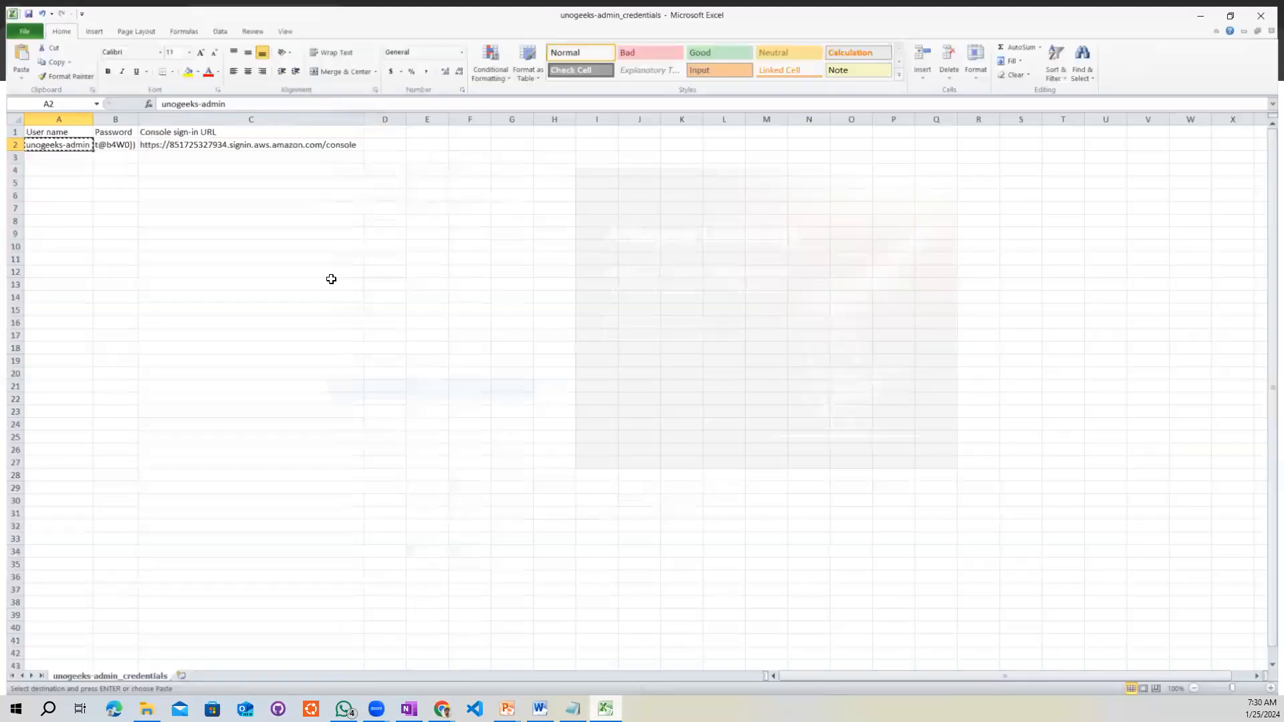
click(100, 139)
key(ctrl+c)
click(1207, 9)
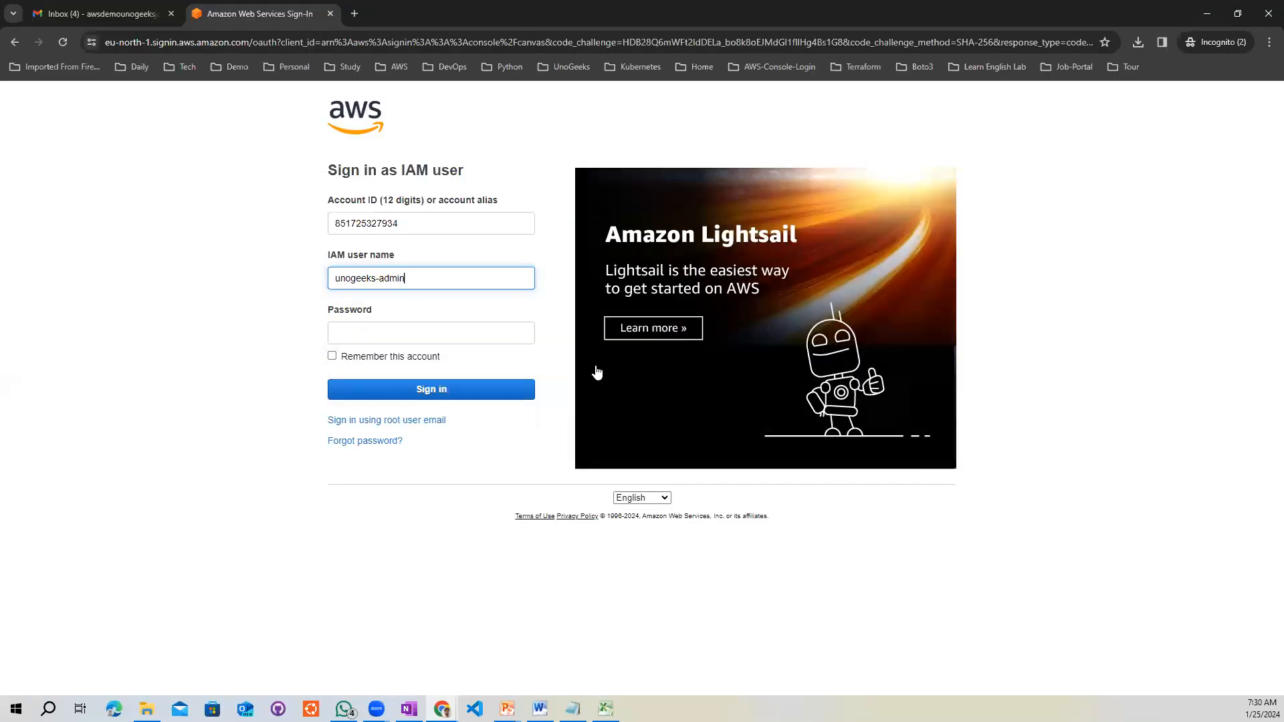
click(365, 339)
click(391, 392)
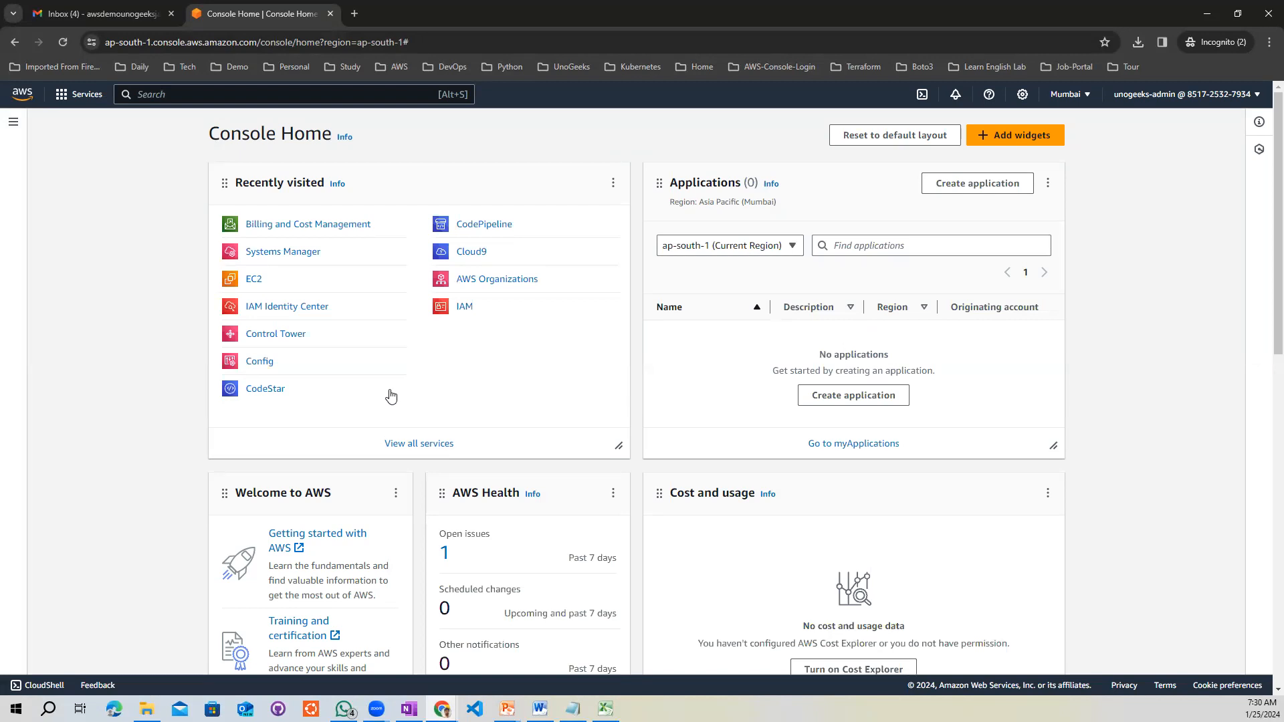
- Check the signed-in account details, search for the iam service and open its users list
click(1170, 100)
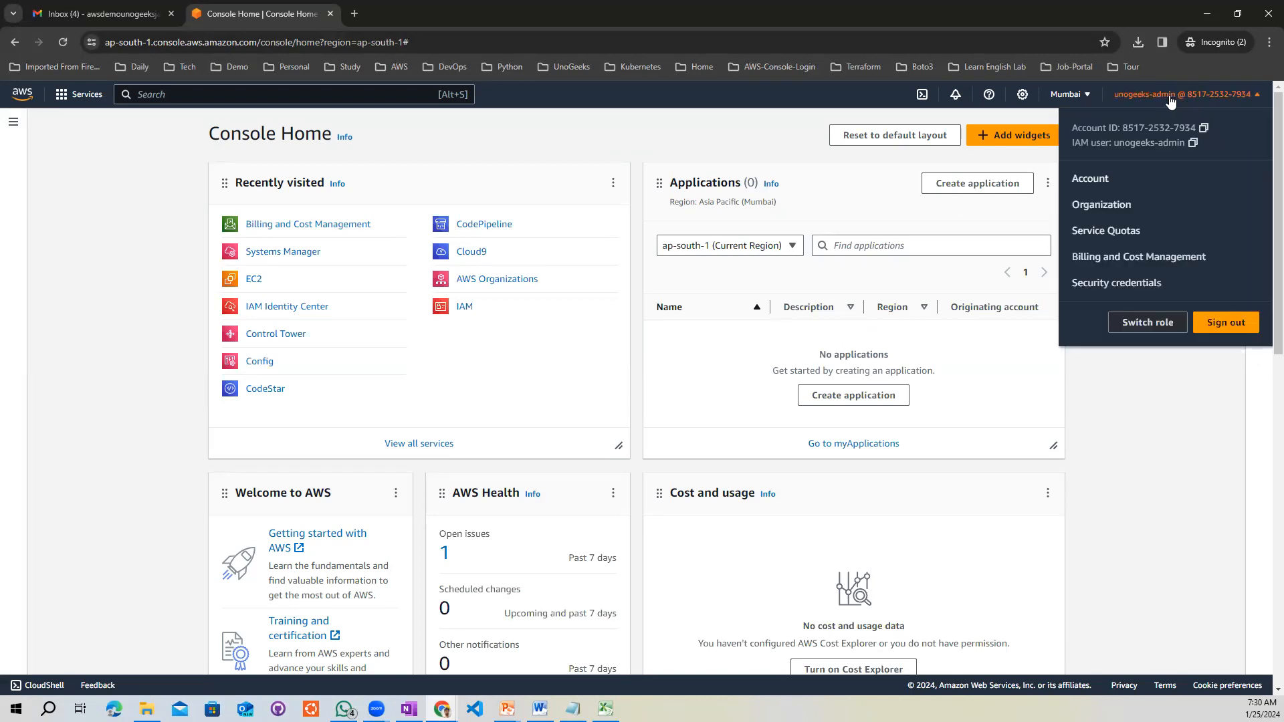
click(1169, 474)
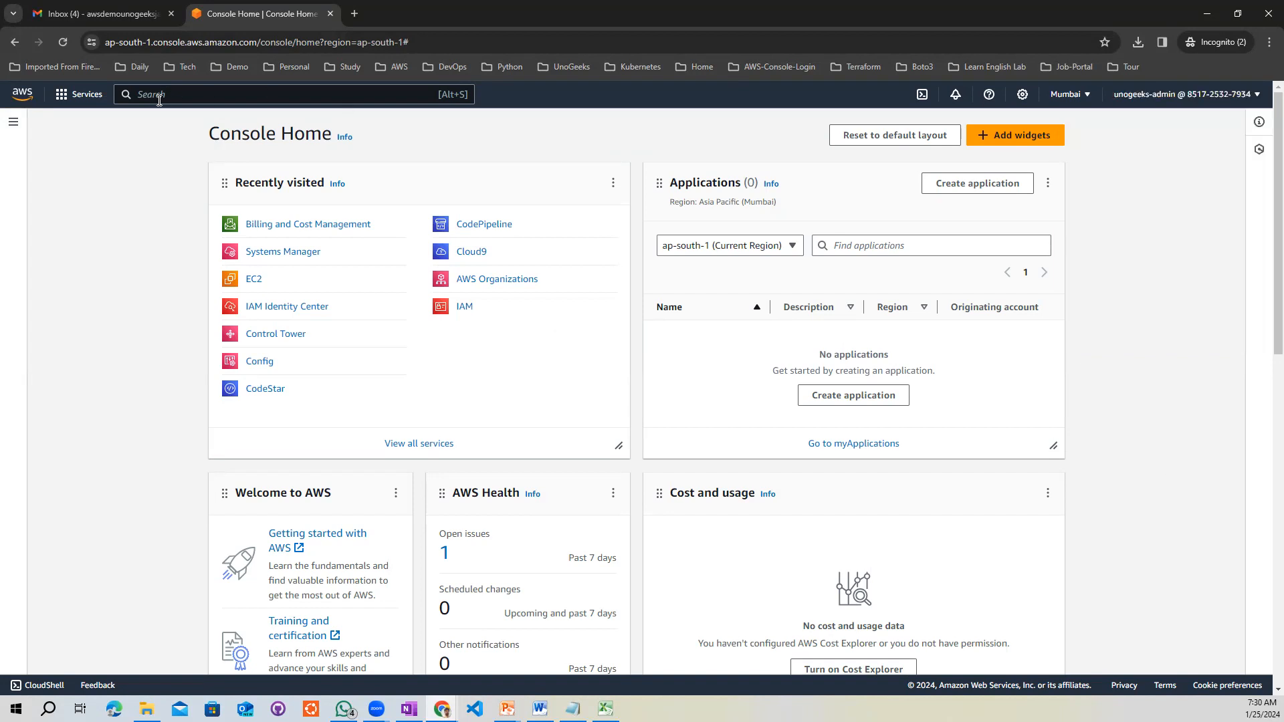
text(iam)
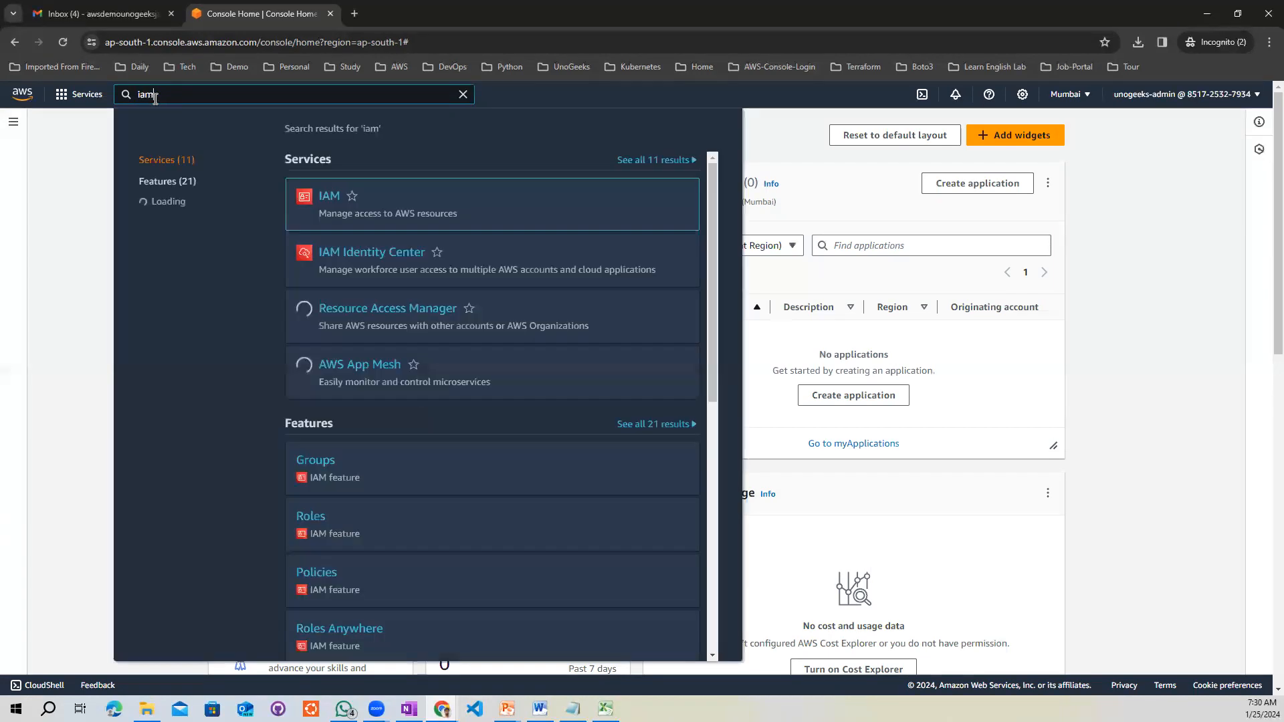
click(326, 197)
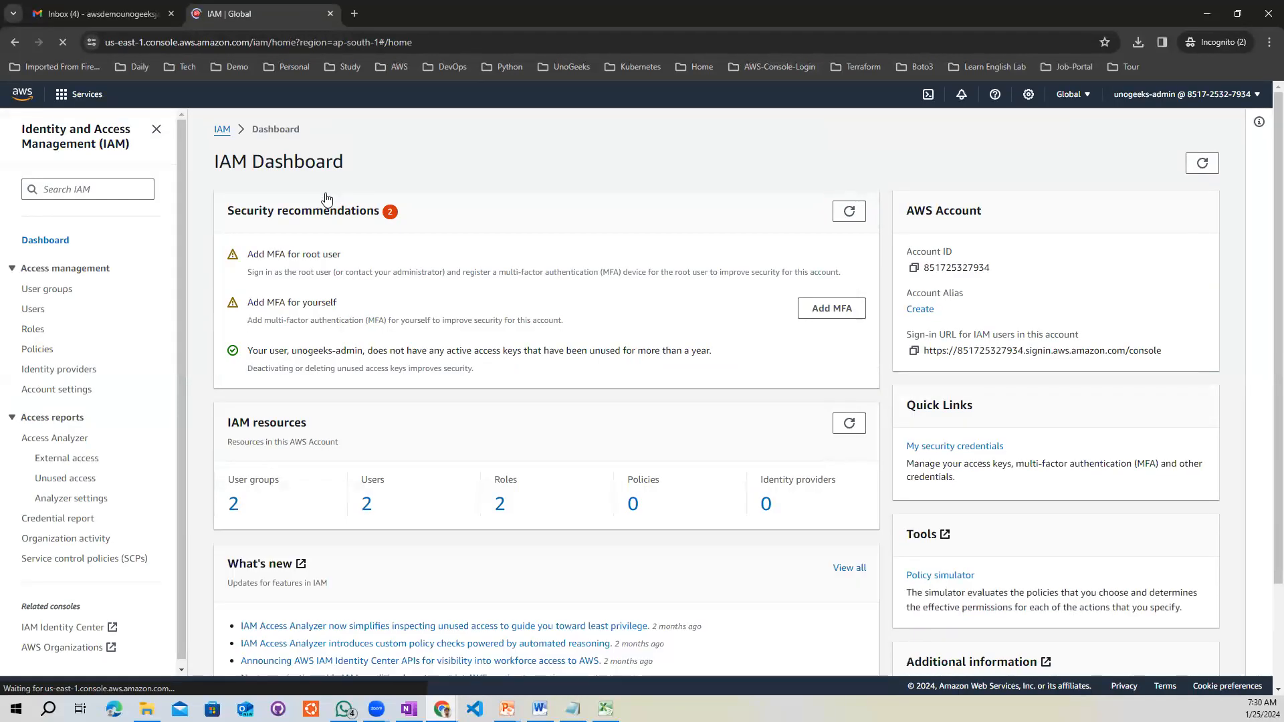
click(31, 312)
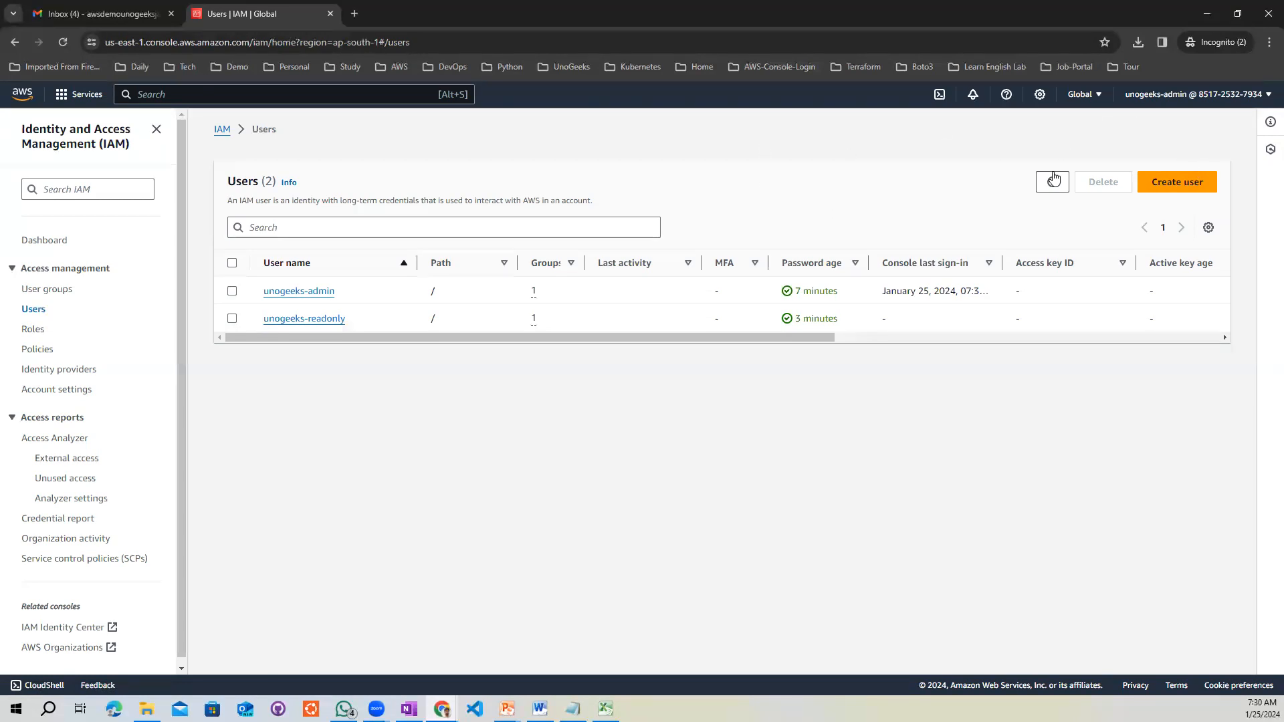
- Start a new IAM user named demo without console access and continue to its permissions
click(1182, 182)
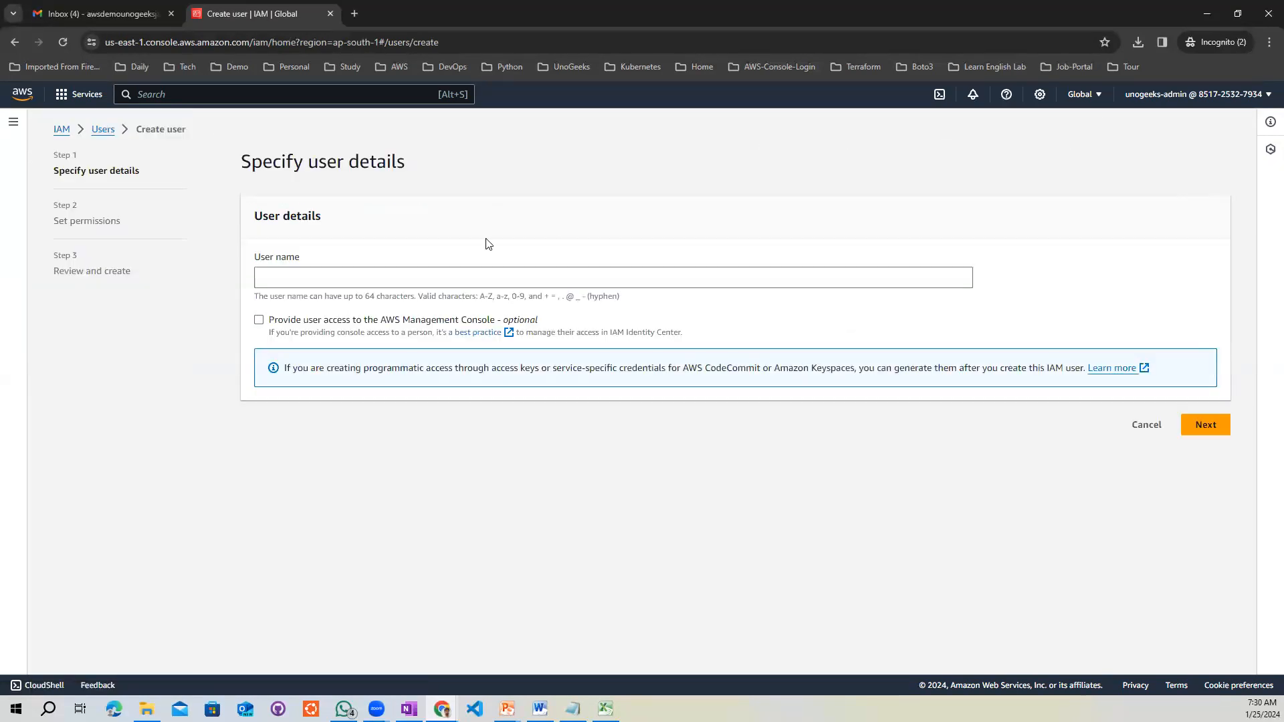
click(305, 277)
text(mo)
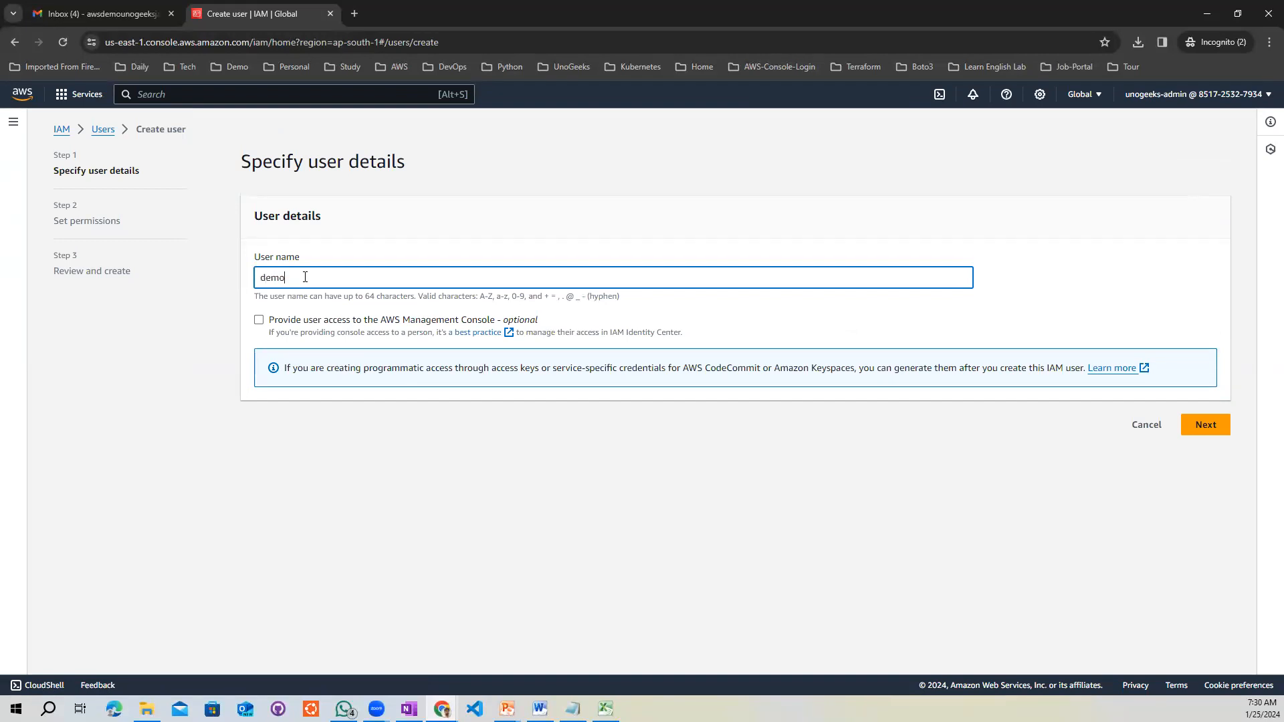
click(1205, 429)
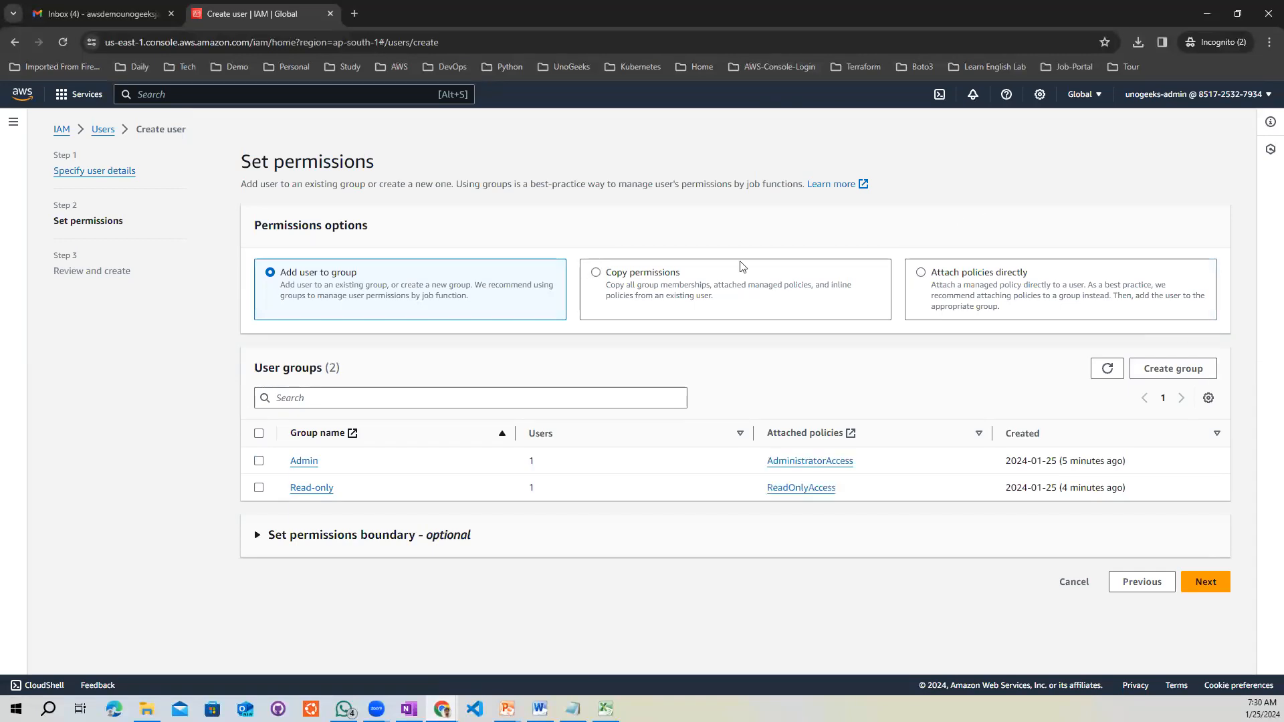
- Attach the AlexaForBusinessDeviceSetup policy directly to the demo user and create the user
click(922, 274)
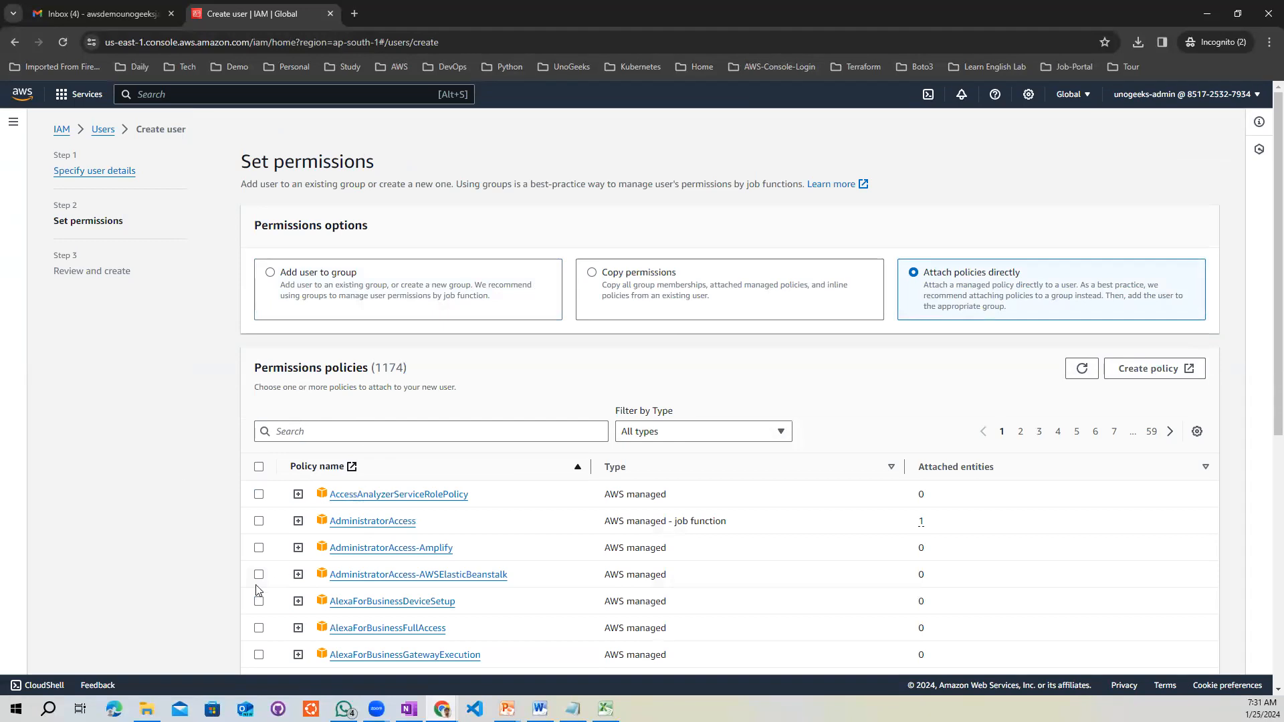
click(259, 601)
drag(1278, 371, 1266, 619)
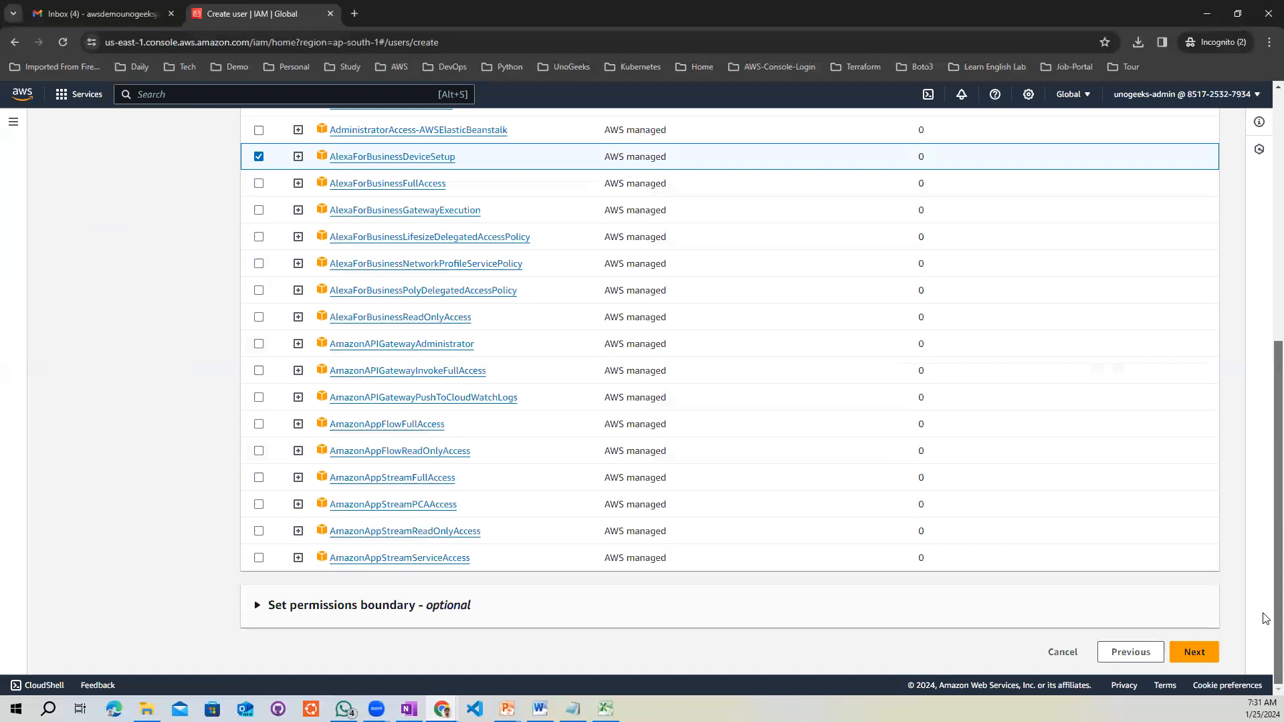
click(1196, 654)
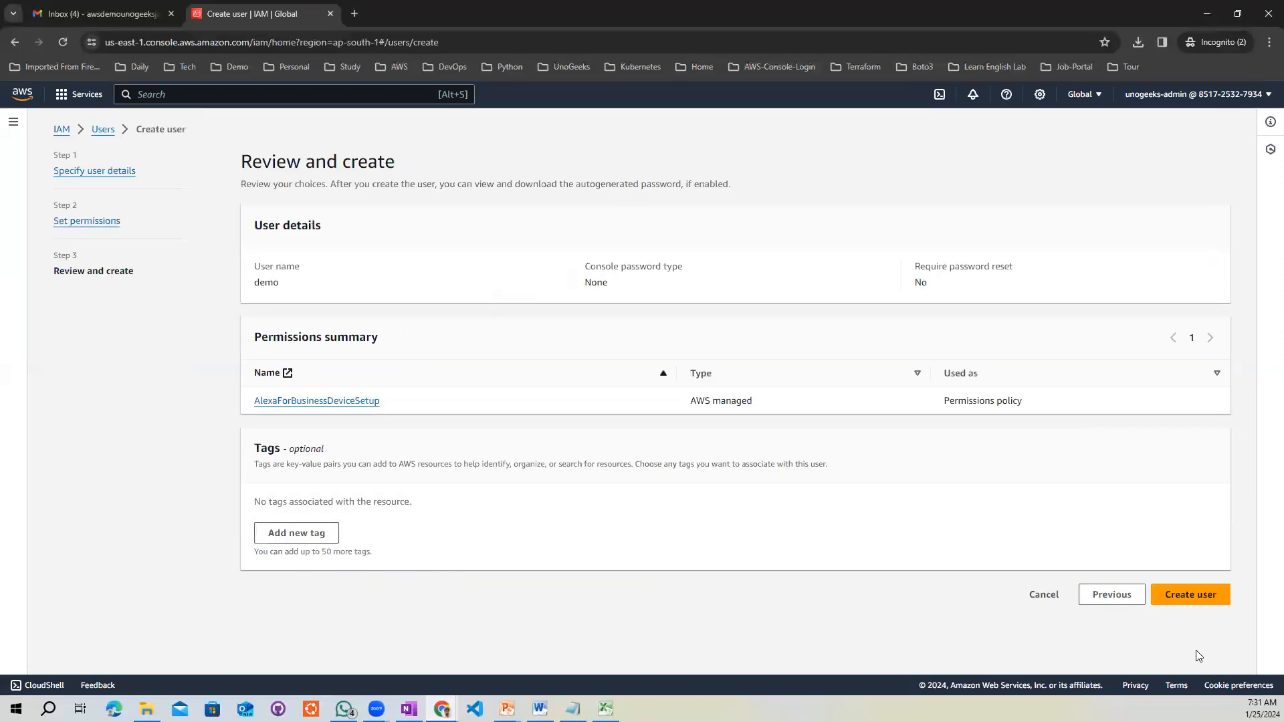
click(1188, 594)
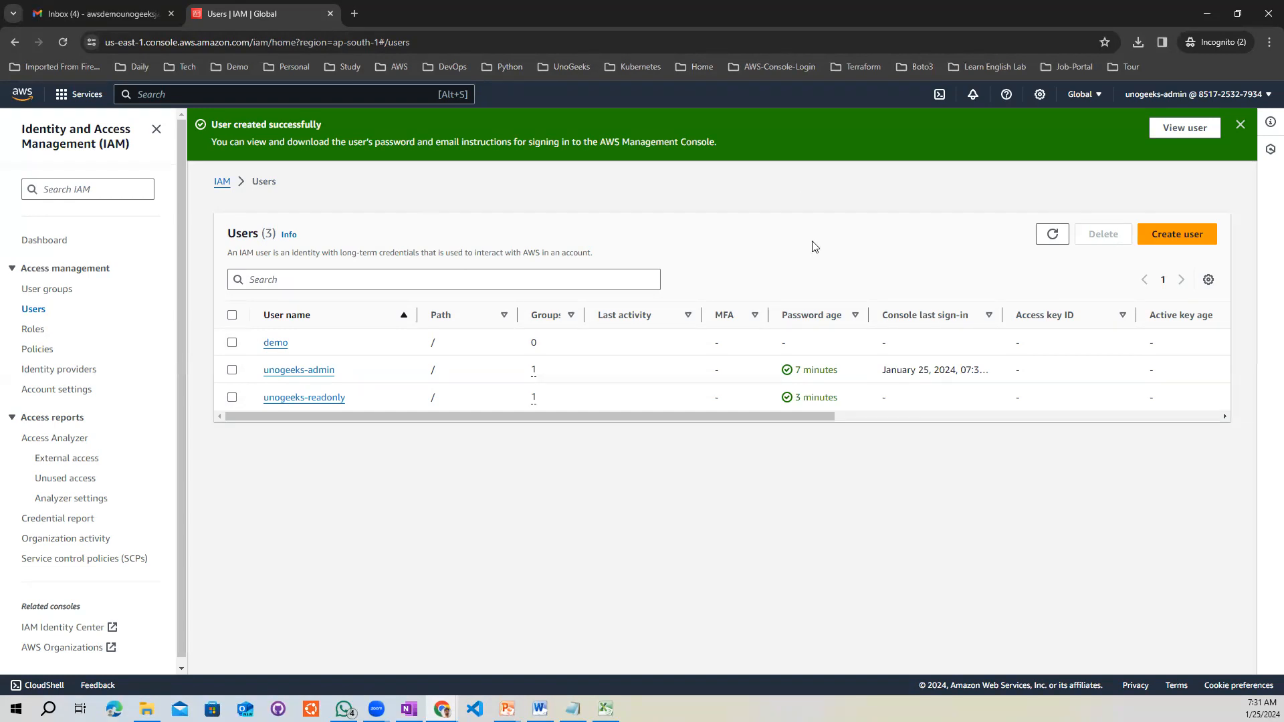
- Delete the demo user, confirming the deletion with its user name
click(232, 342)
click(1099, 236)
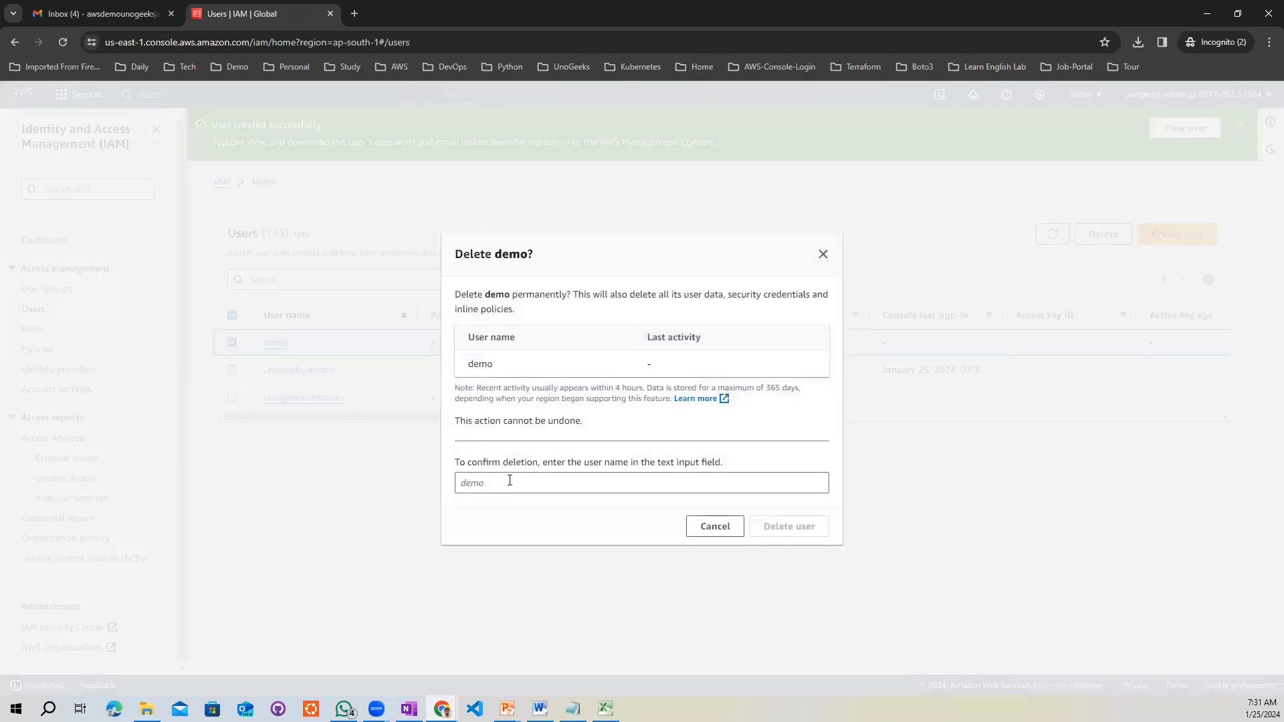
click(510, 480)
text(demo)
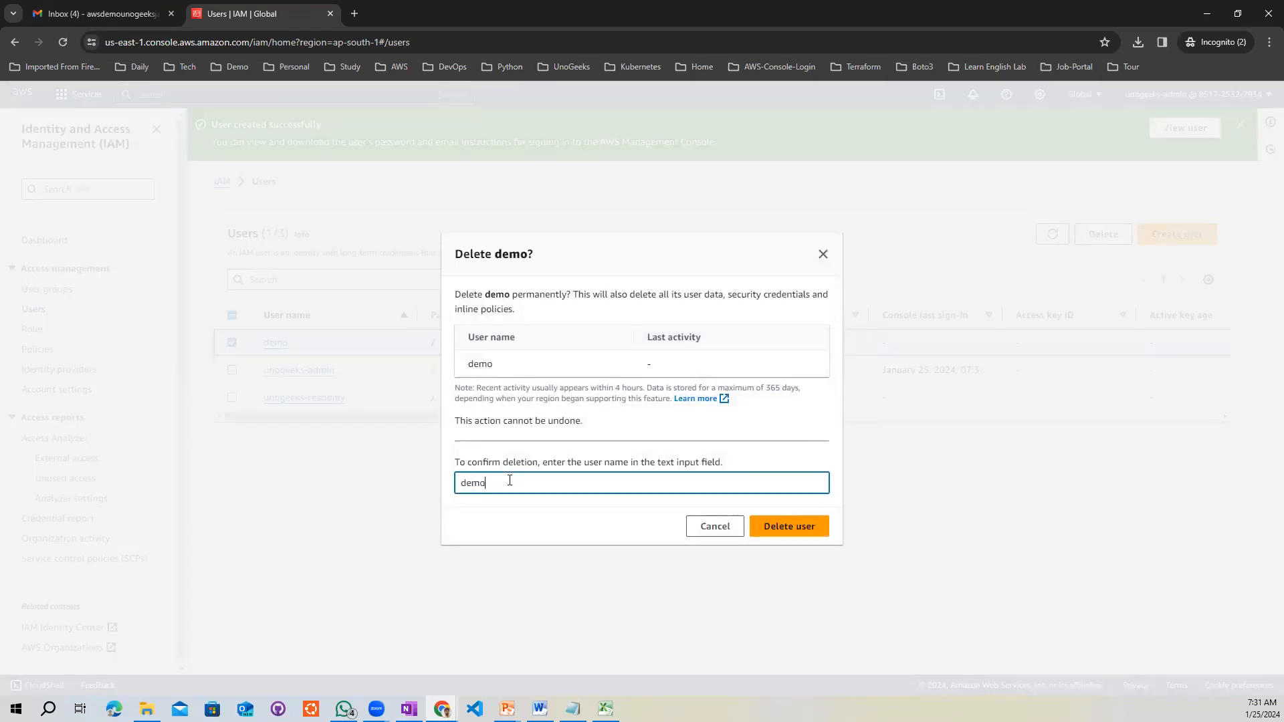
click(787, 530)
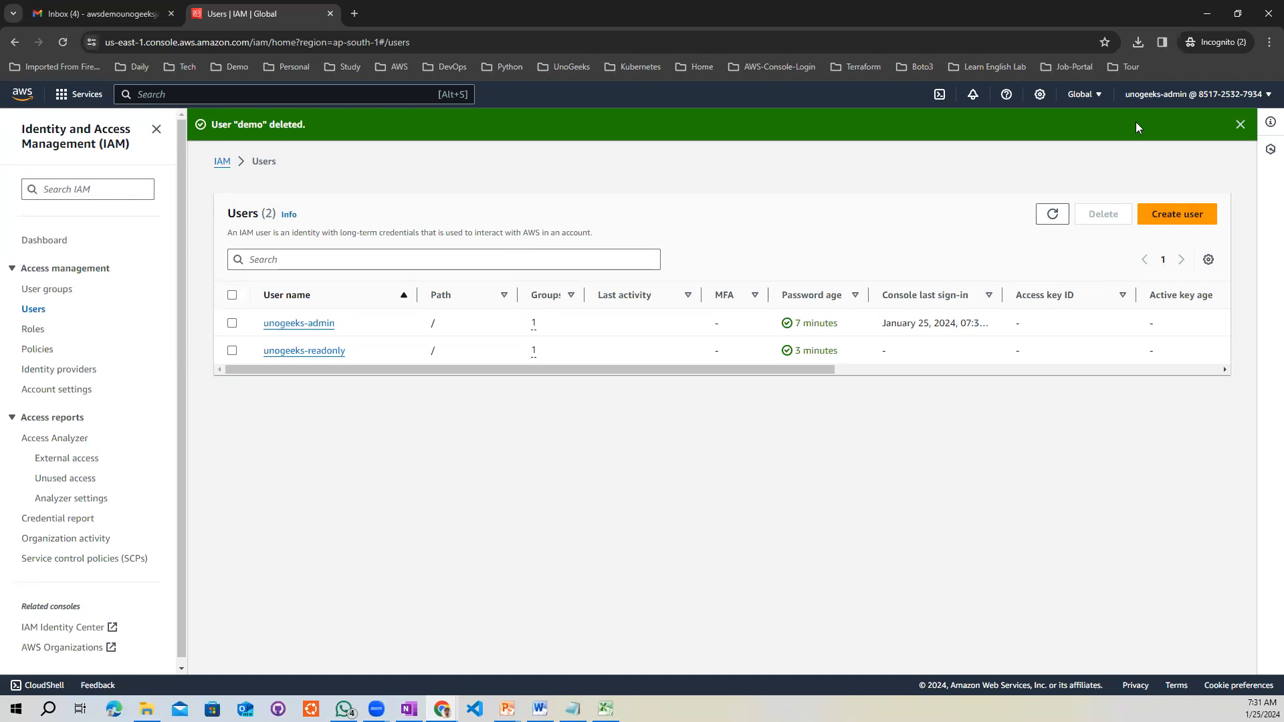
- Sign out of the unogeeks-admin console session
click(1182, 98)
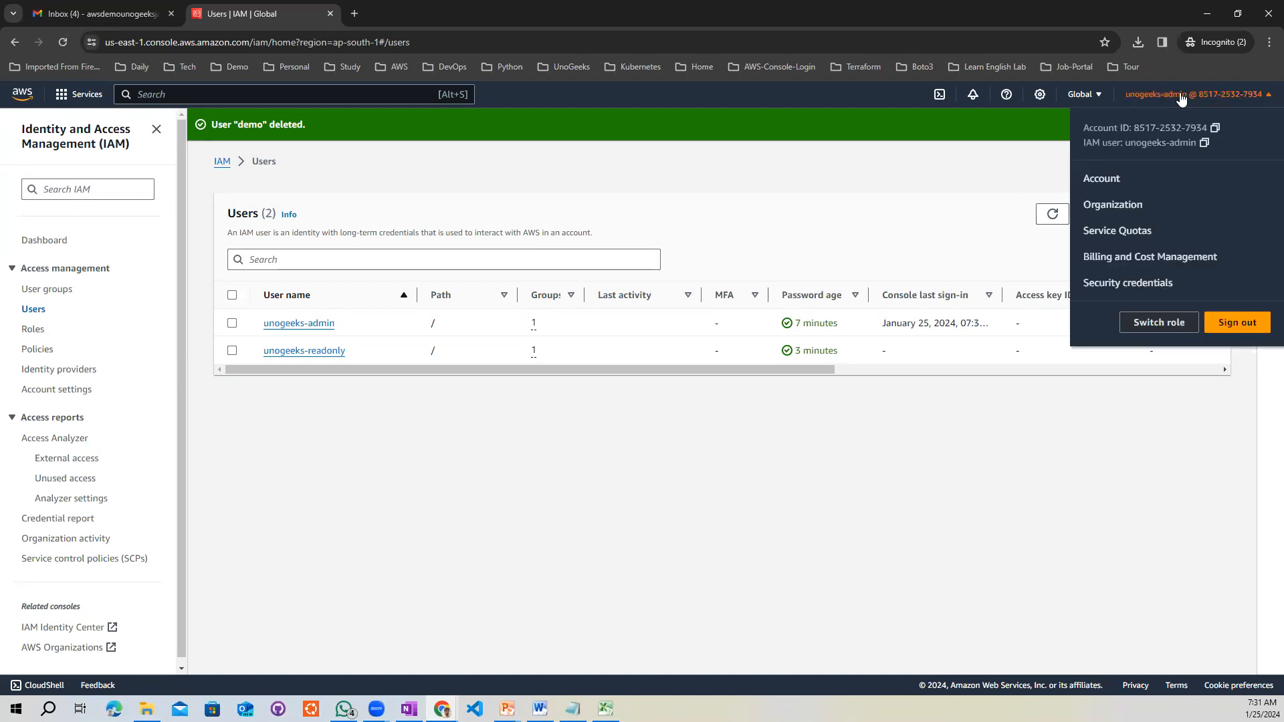
click(1233, 325)
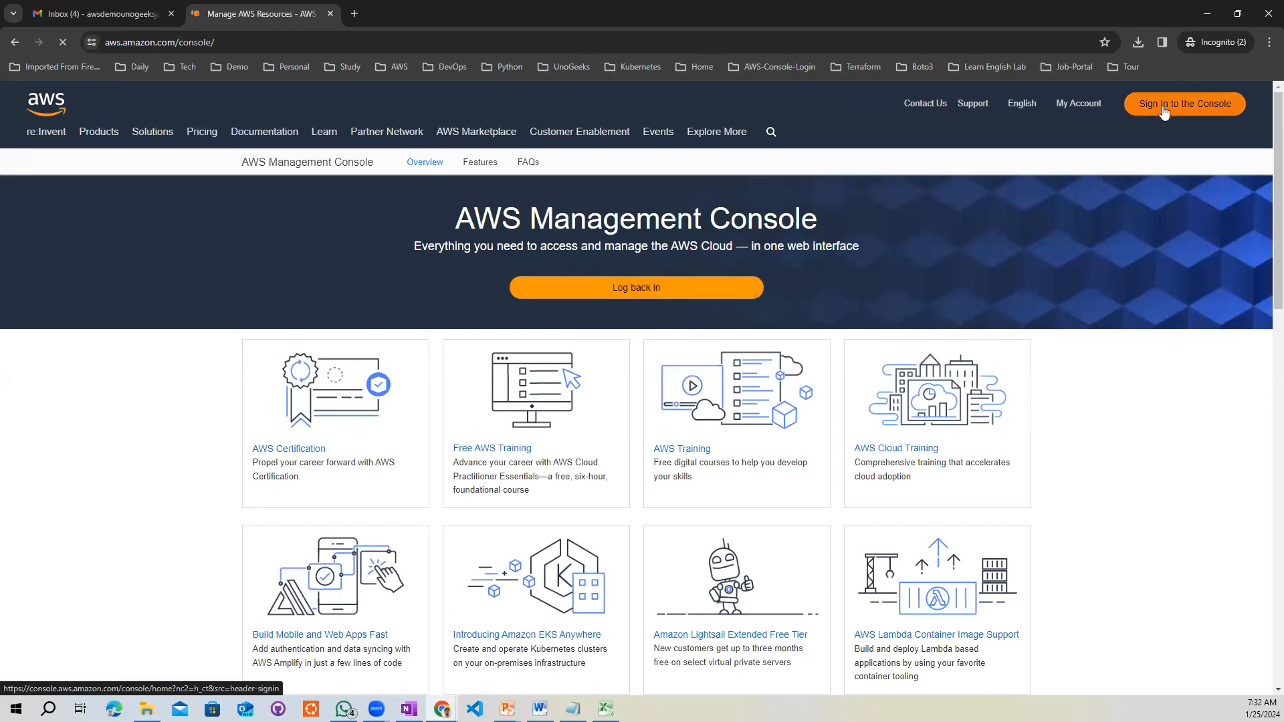
- Open the console sign-in page, then copy the console sign-in URL from the downloaded unogeeks-readonly_credentials file in Excel
click(1164, 106)
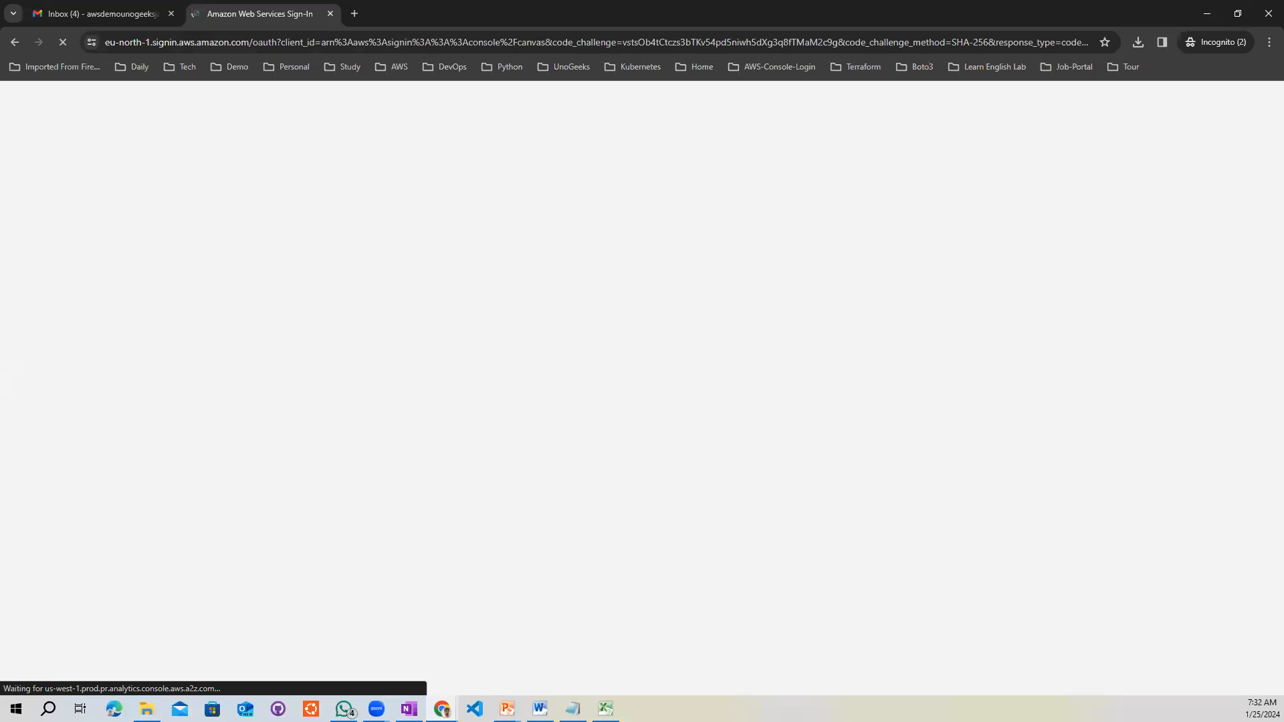
key(alt+Tab)
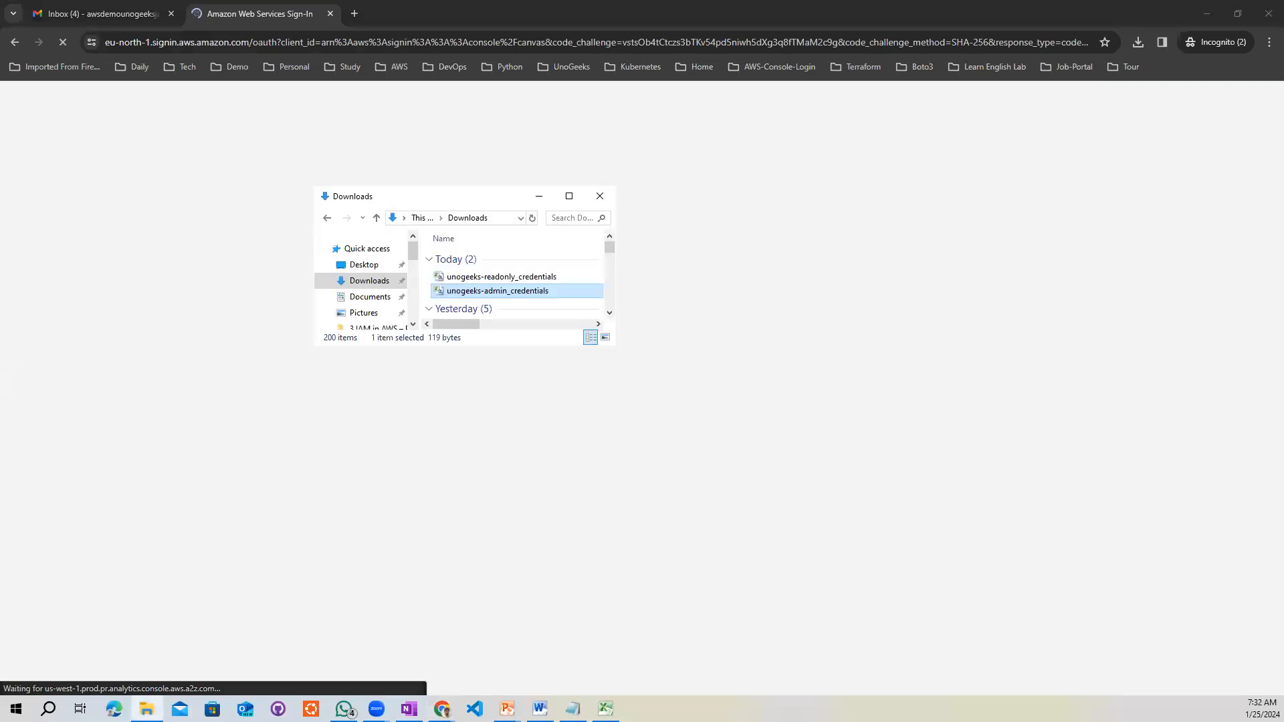
click(503, 278)
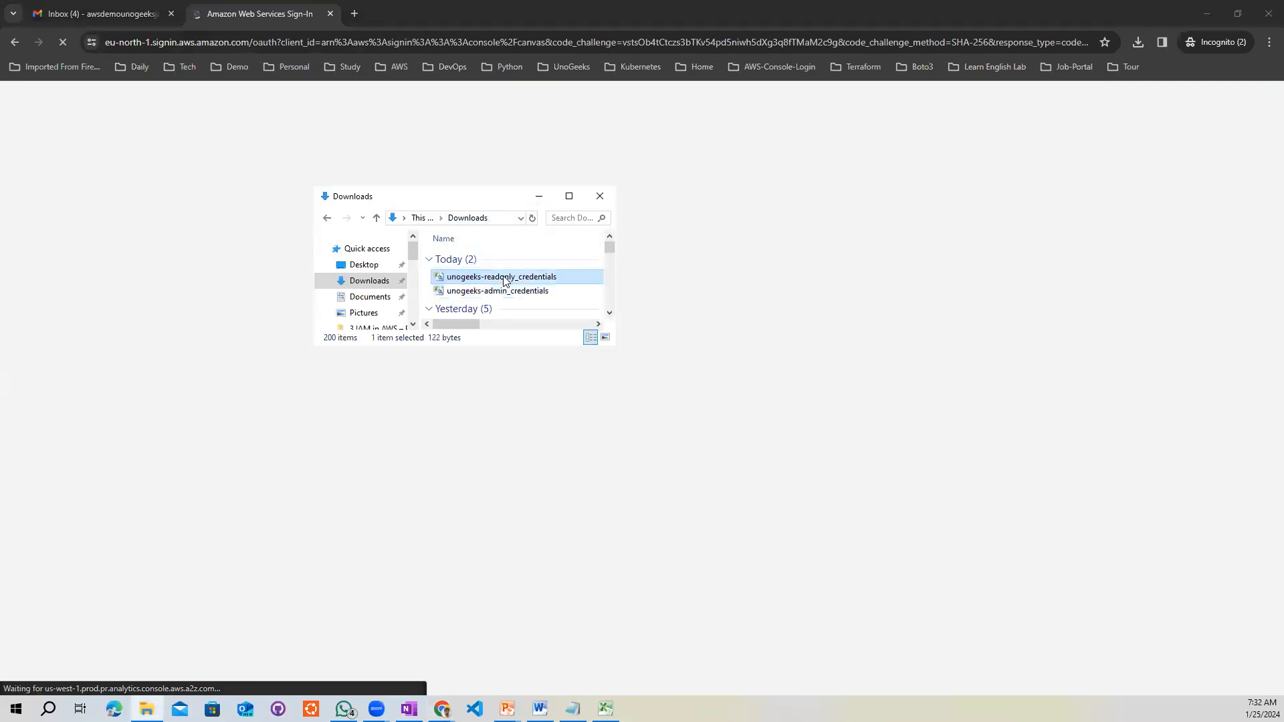
double_click(505, 278)
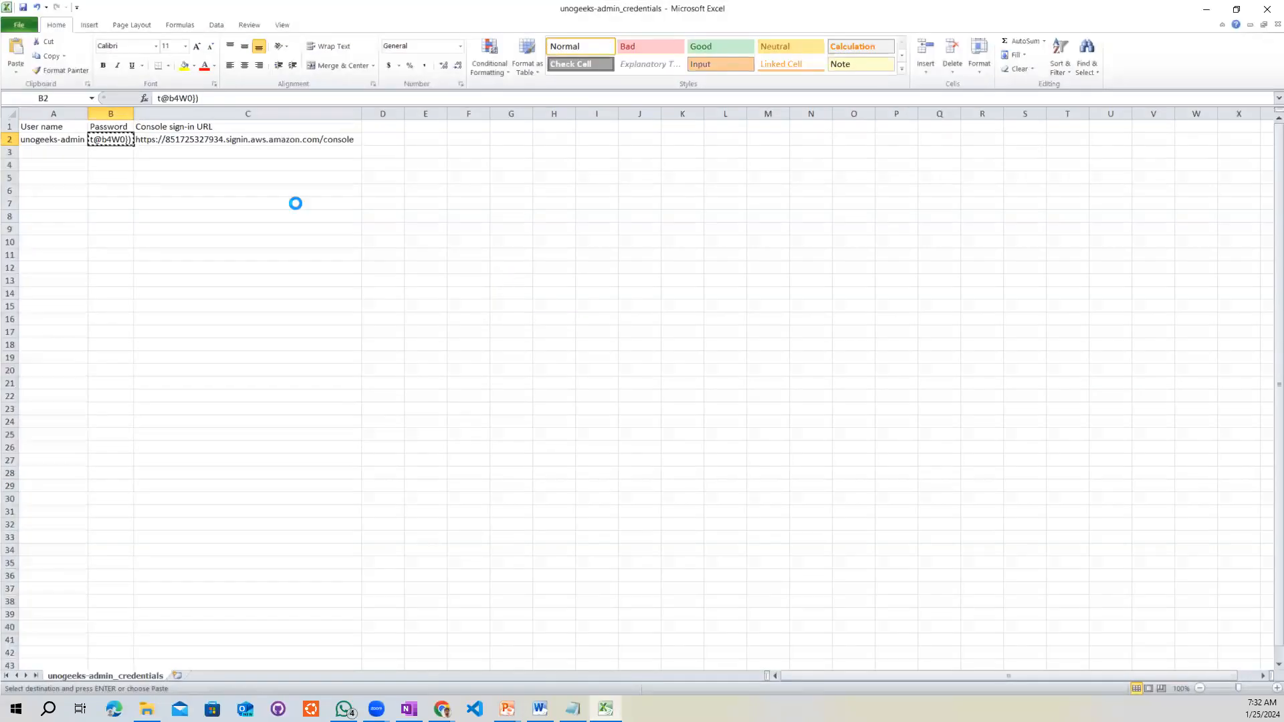
click(126, 139)
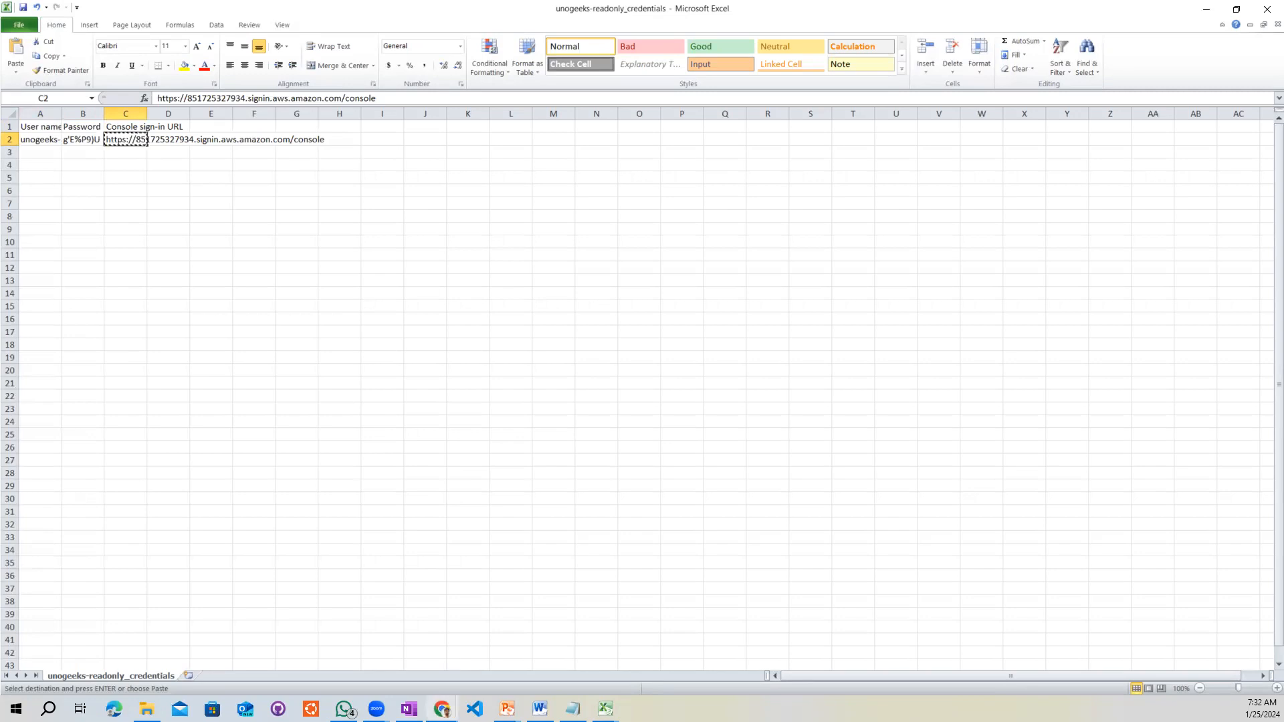
- Switch back to Chrome and load the copied console sign-in URL in the sign-in tab
mouse_move(442, 709)
click(486, 667)
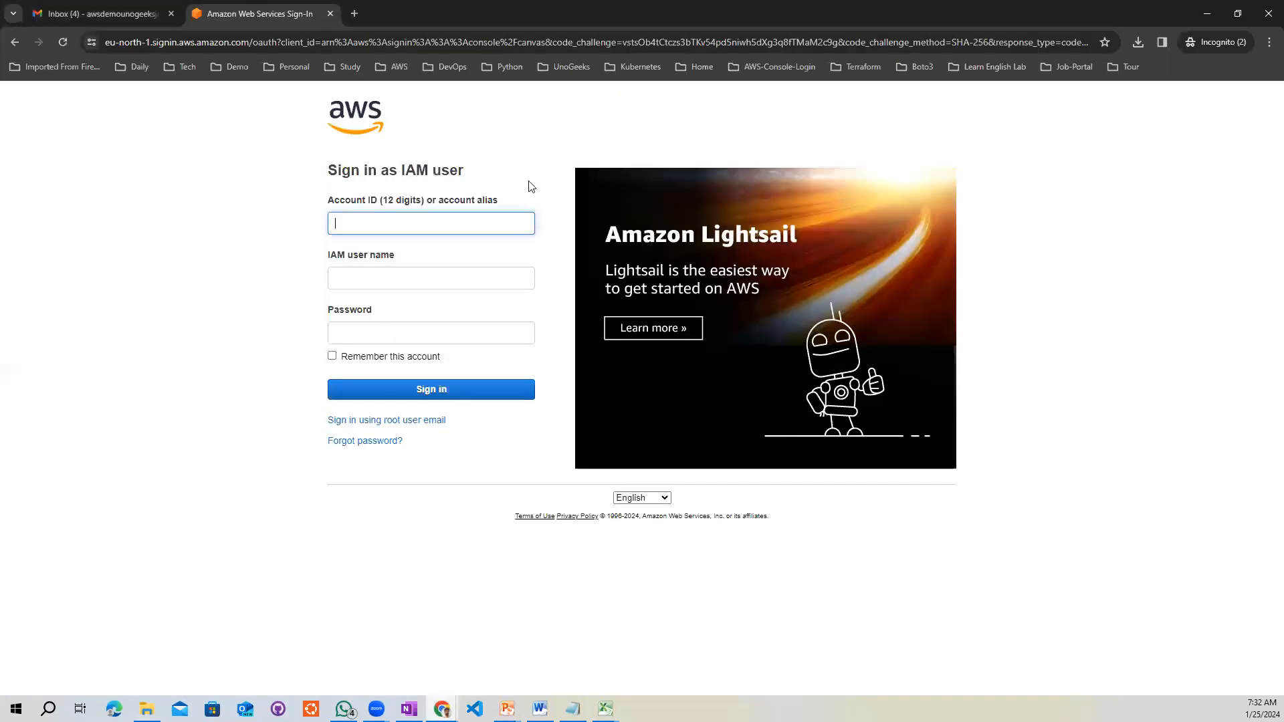
click(321, 41)
text(https://851725327934.signin.aws.amazon.com/console)
key(Return)
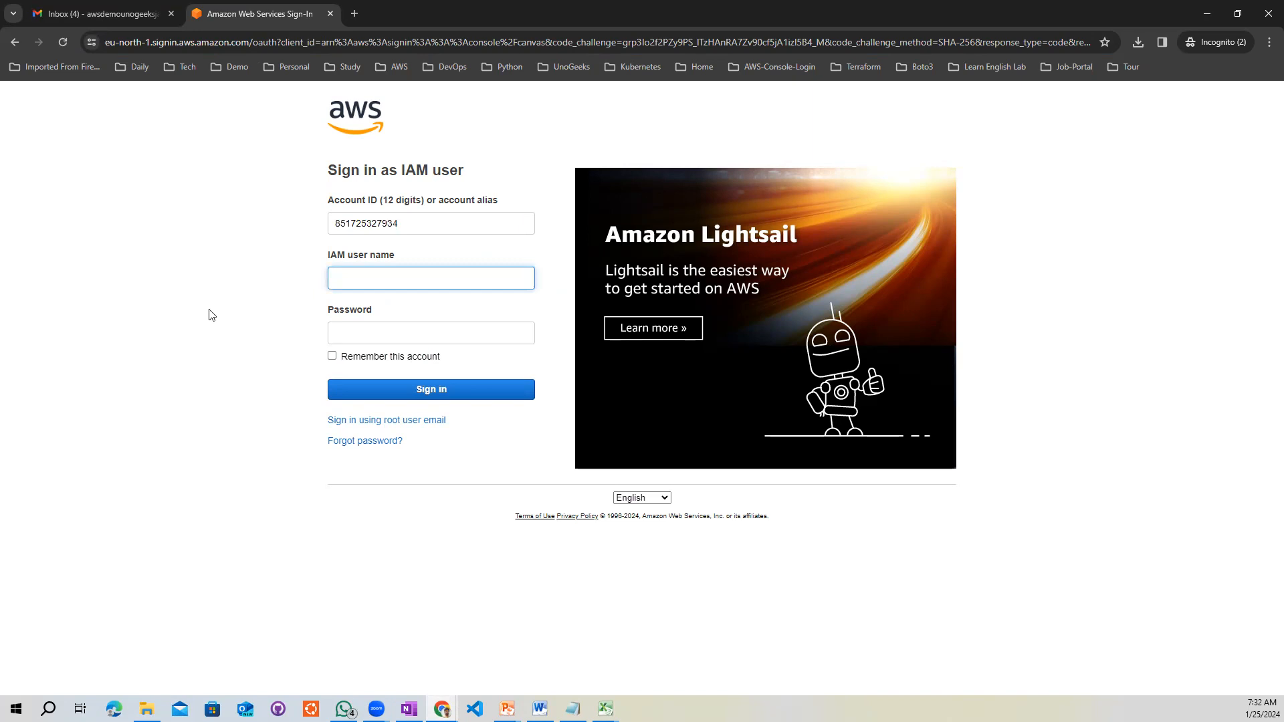
- Copy the user name unogeeks-readonly from the unogeeks-readonly_credentials spreadsheet into the IAM user name field of the sign-in form
key(alt+Tab)
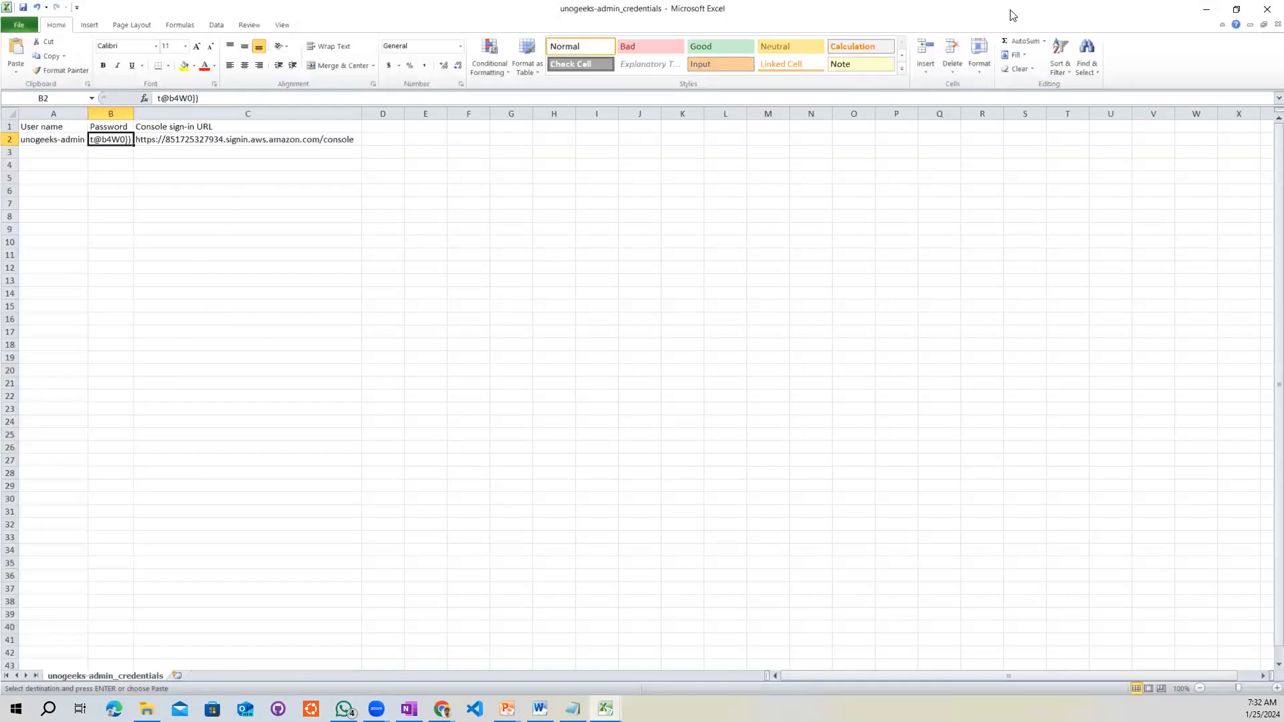
click(1207, 11)
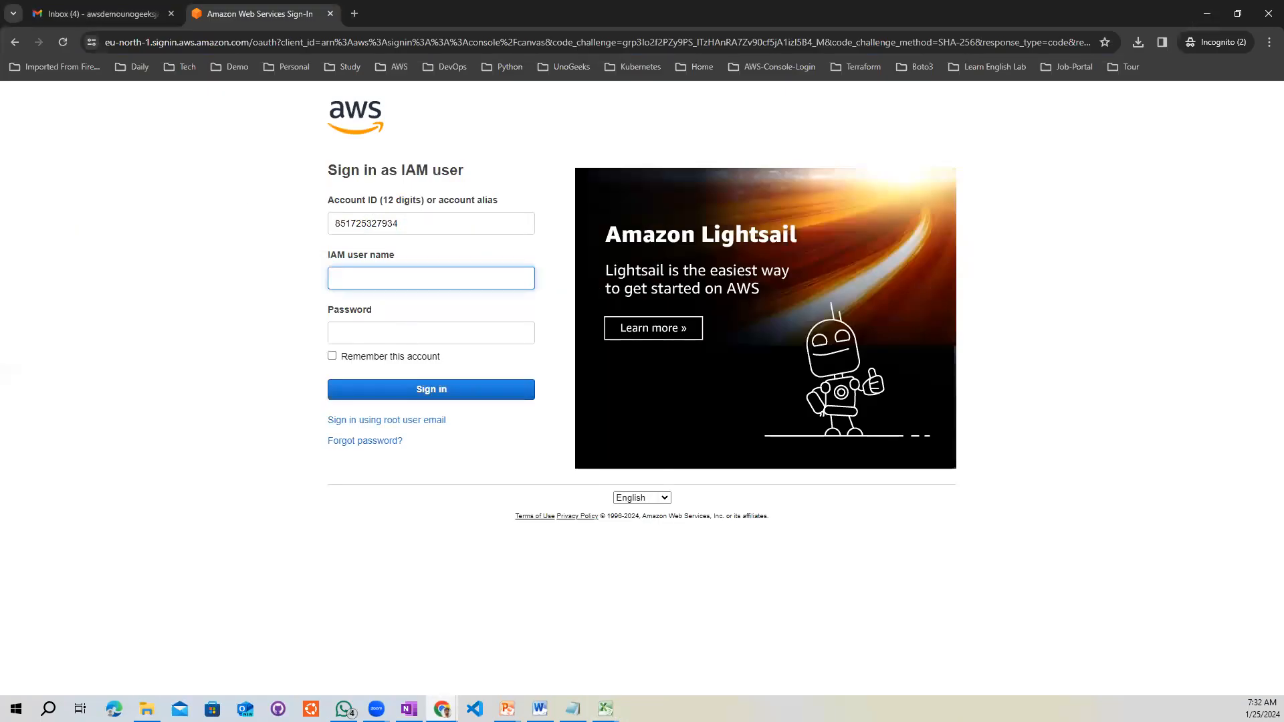
key(alt+Tab)
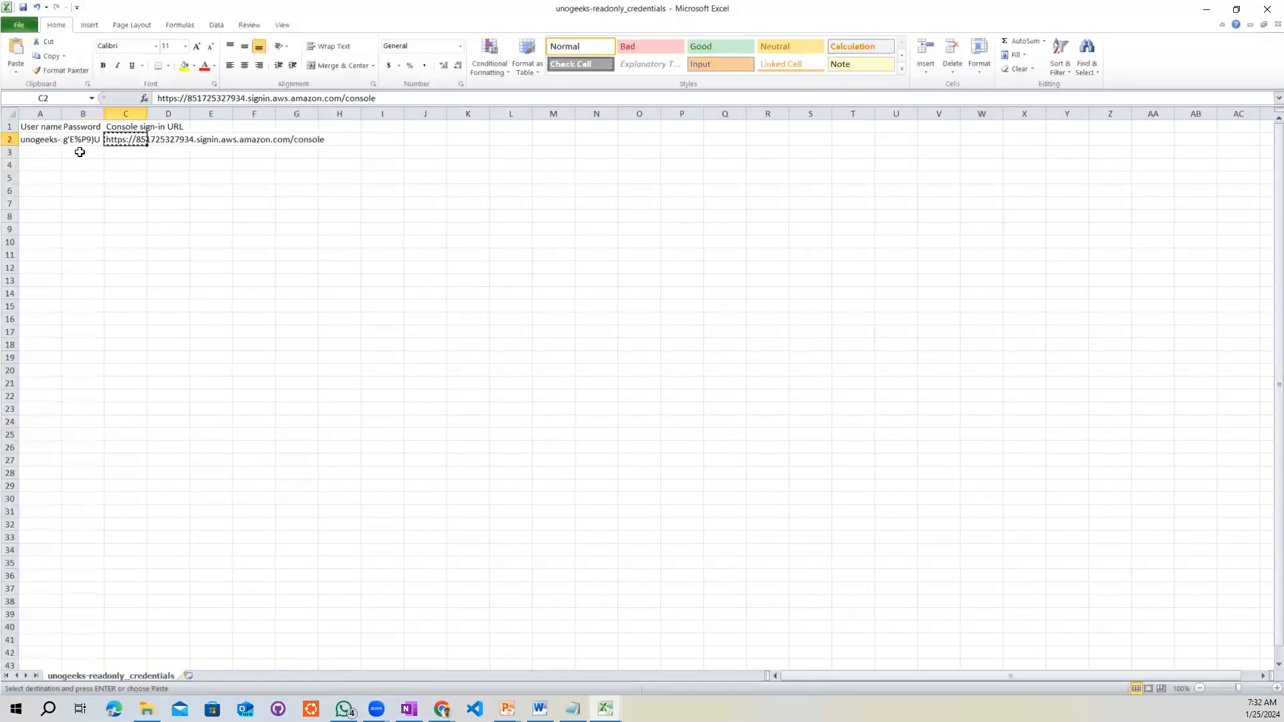
click(44, 140)
key(ctrl+c)
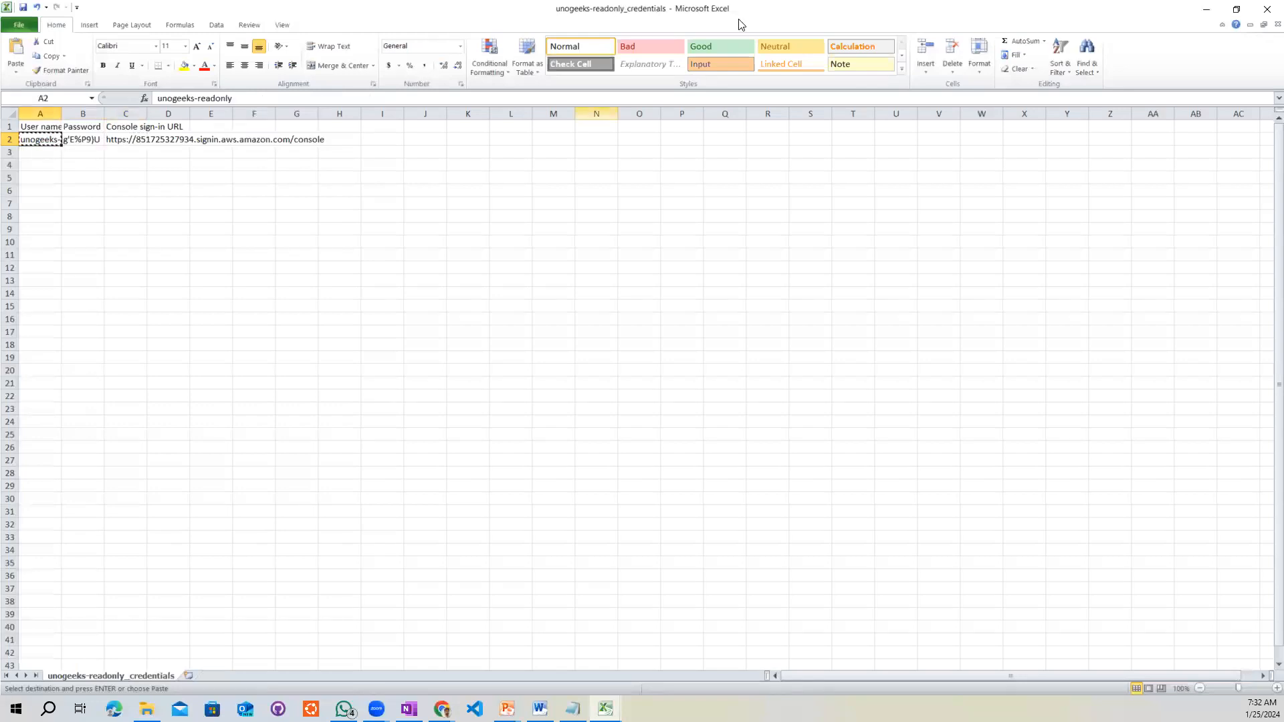
click(1206, 8)
click(348, 281)
key(ctrl+v)
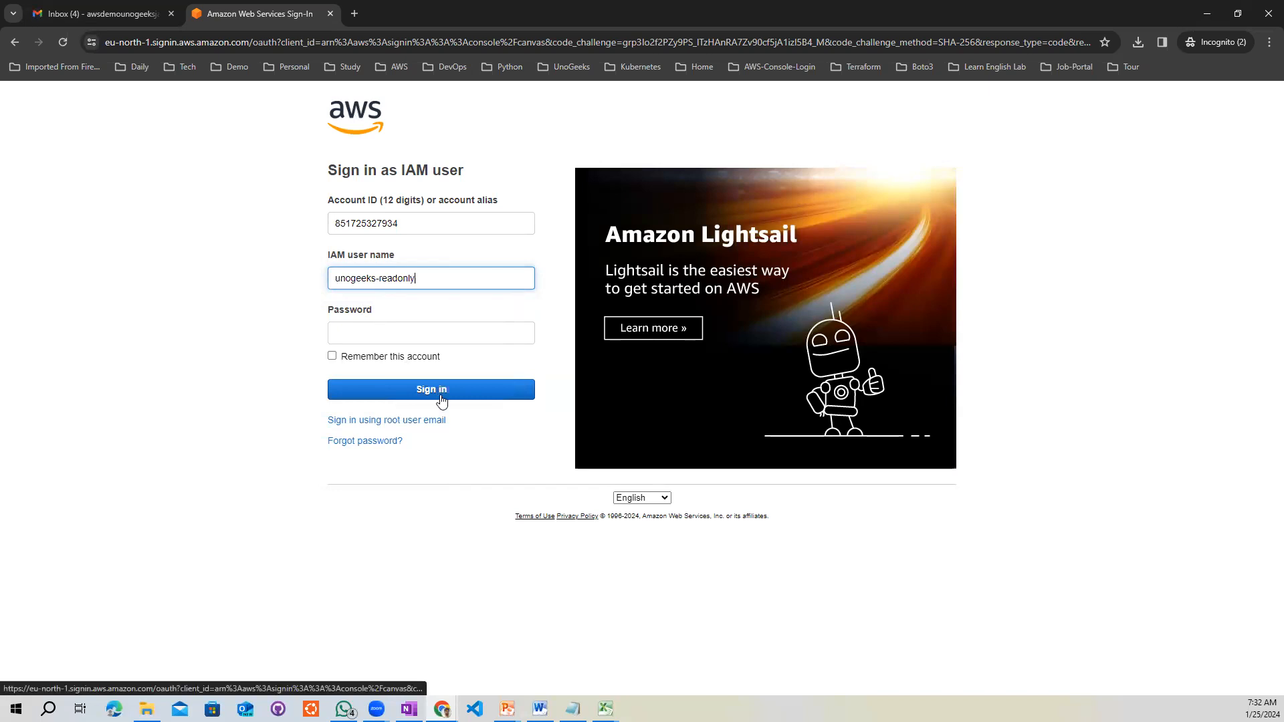
- Copy the read-only user's password from the credentials spreadsheet into the password field and sign in to the console
key(alt+Tab)
click(83, 140)
key(ctrl+c)
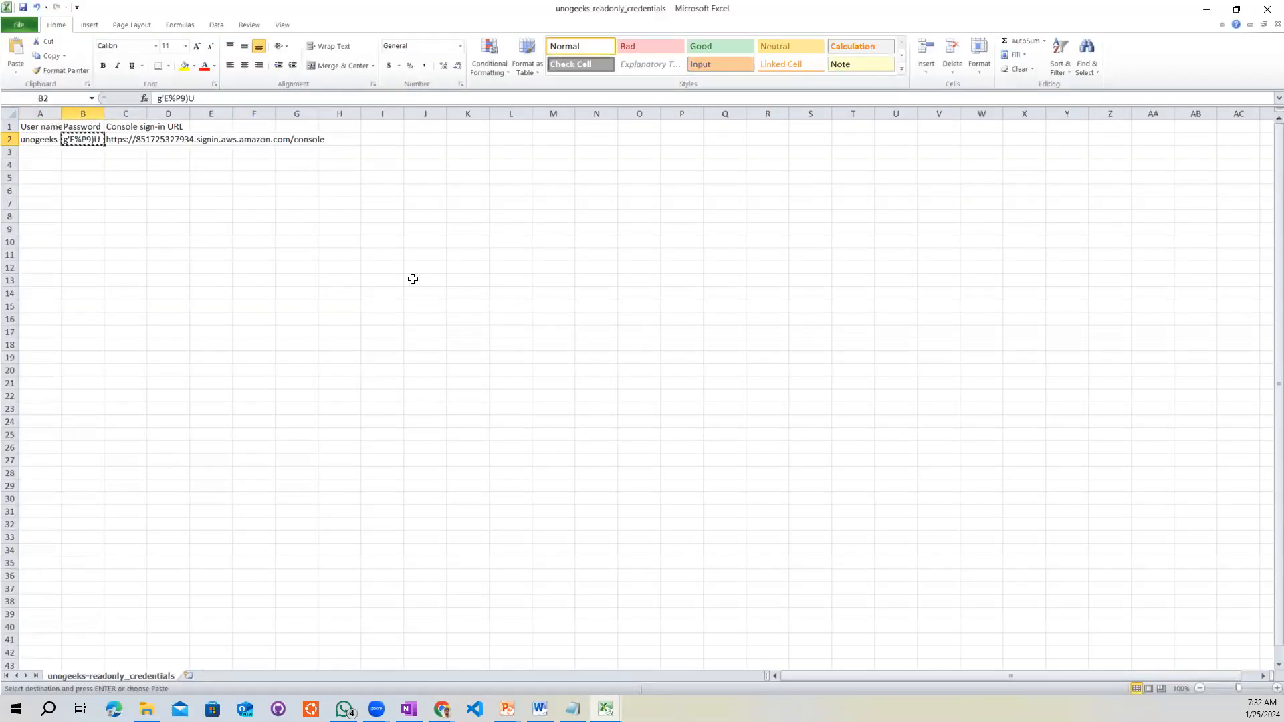
click(1202, 11)
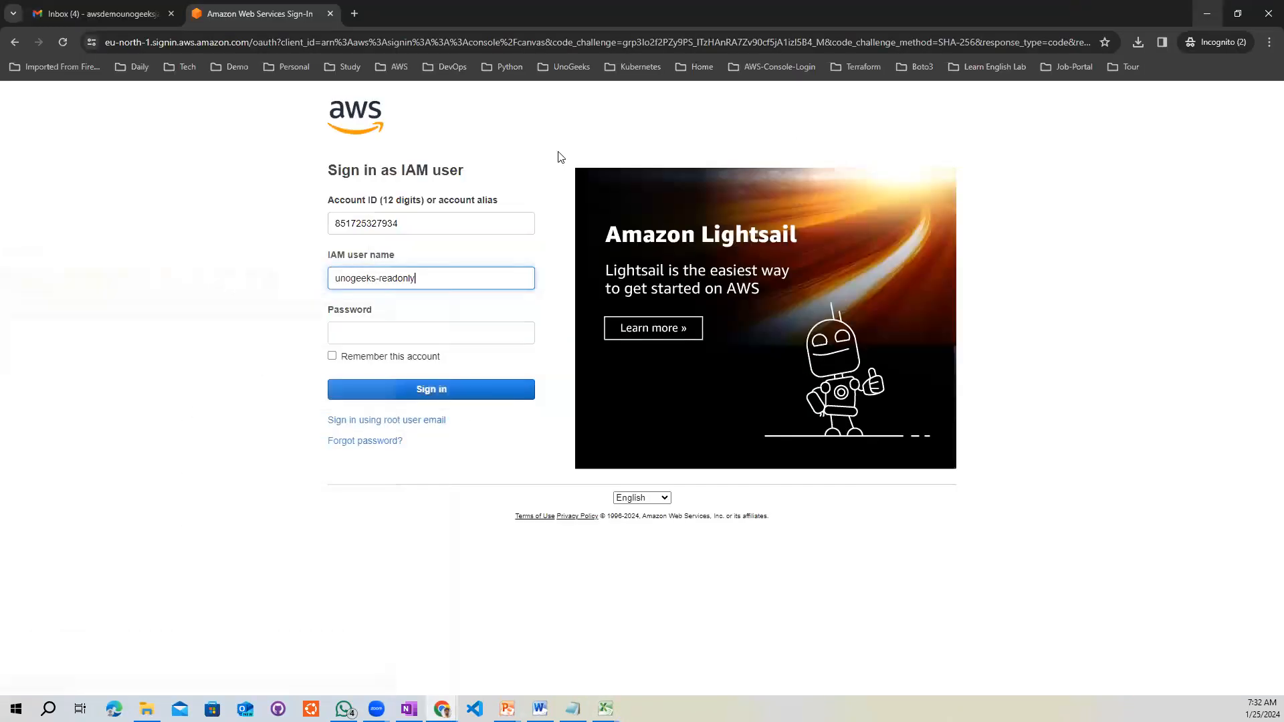
click(341, 333)
key(ctrl+v)
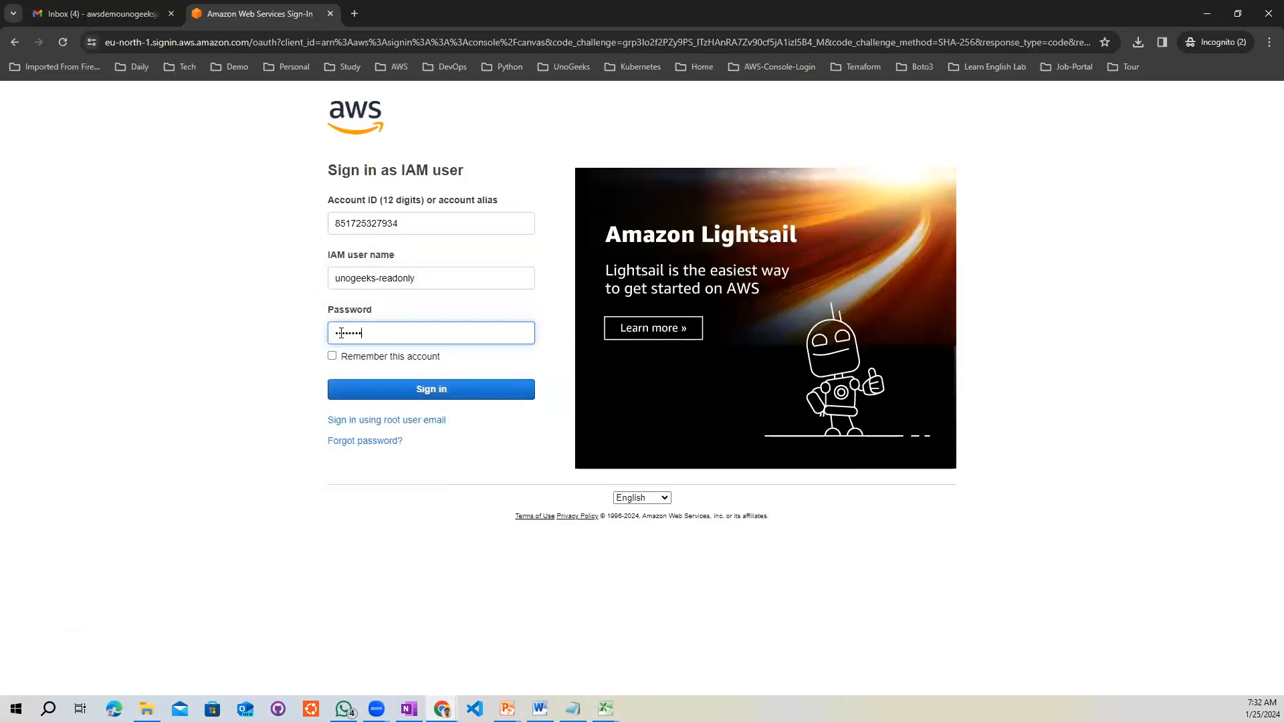
click(411, 395)
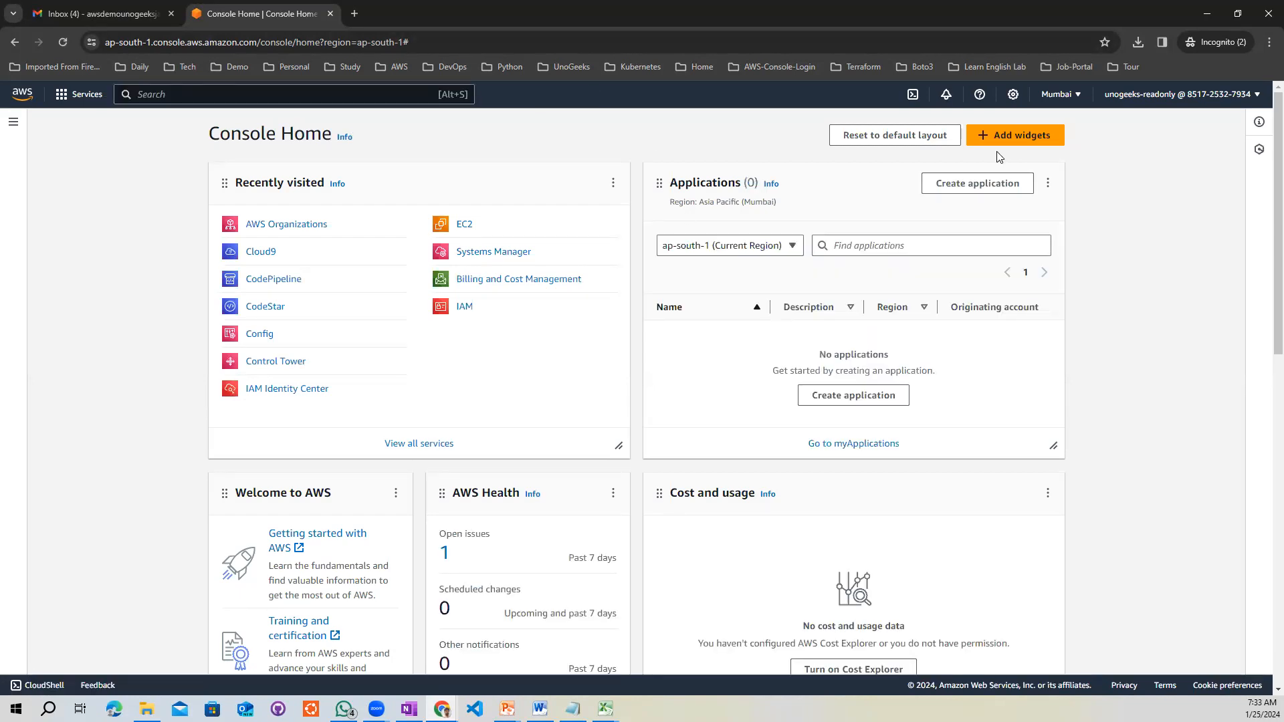
- Find the IAM service by searching for iam and open its list of users
click(173, 94)
text(iam)
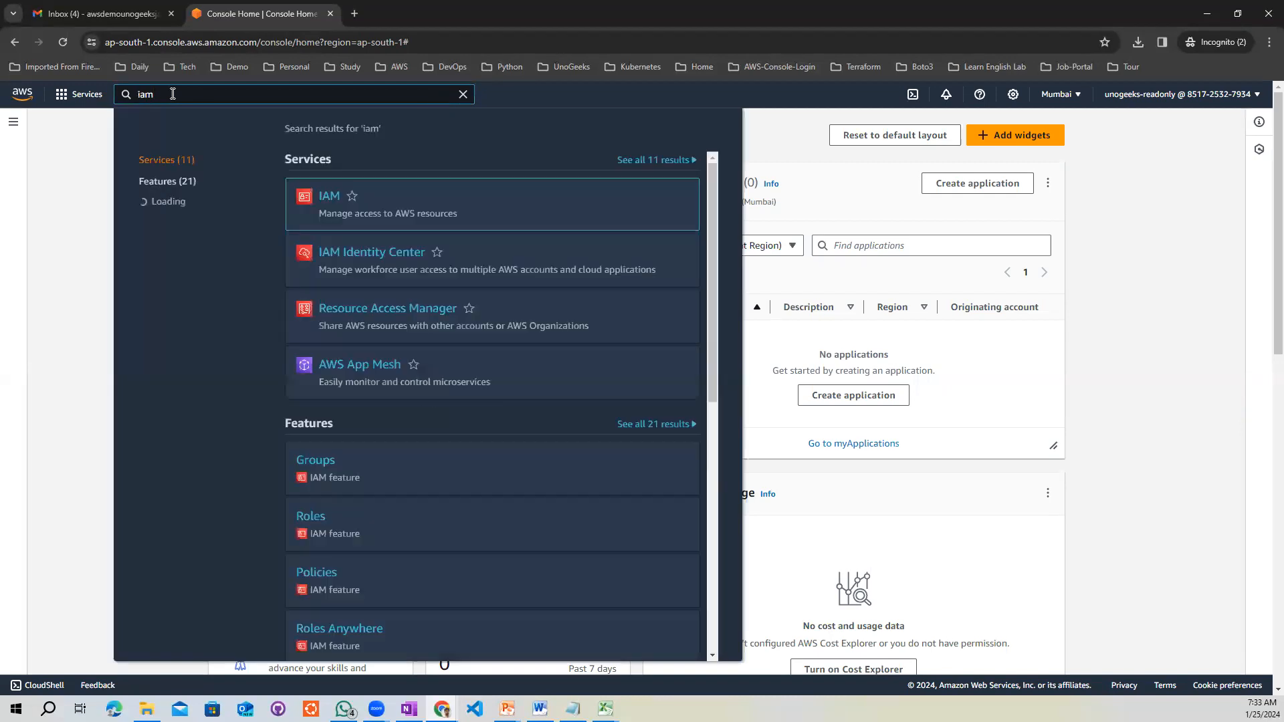
click(329, 196)
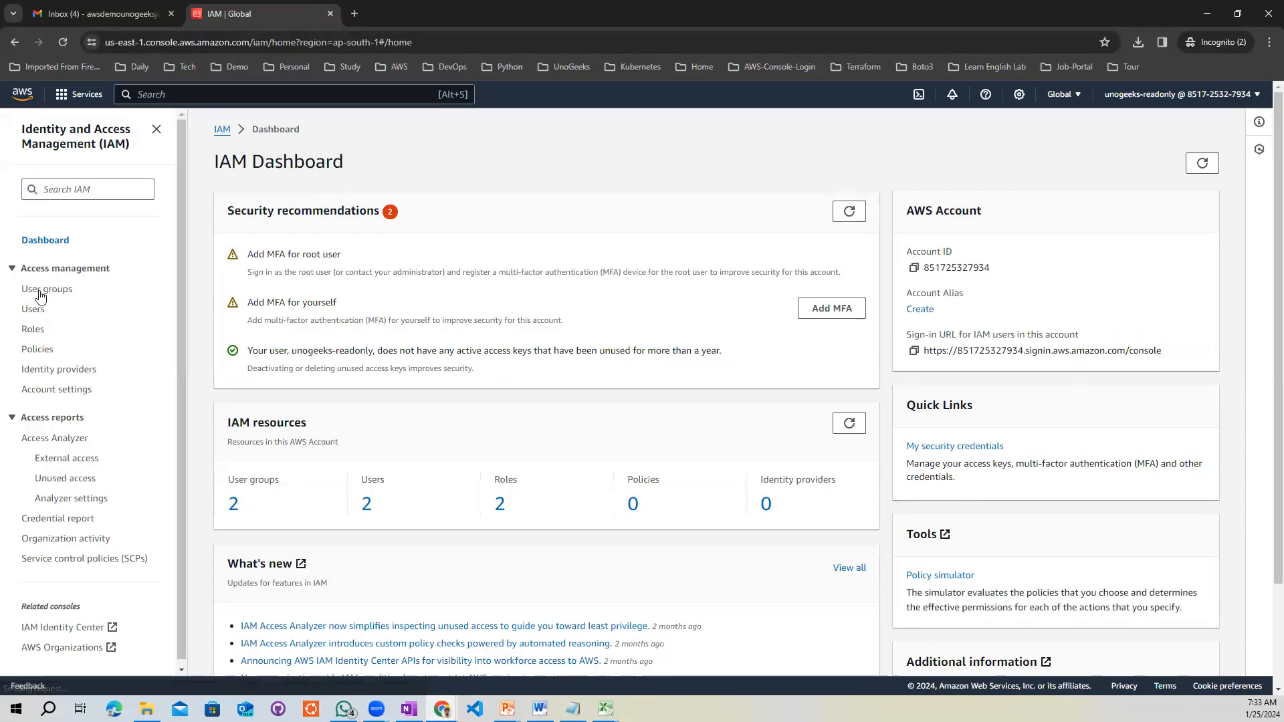
click(32, 311)
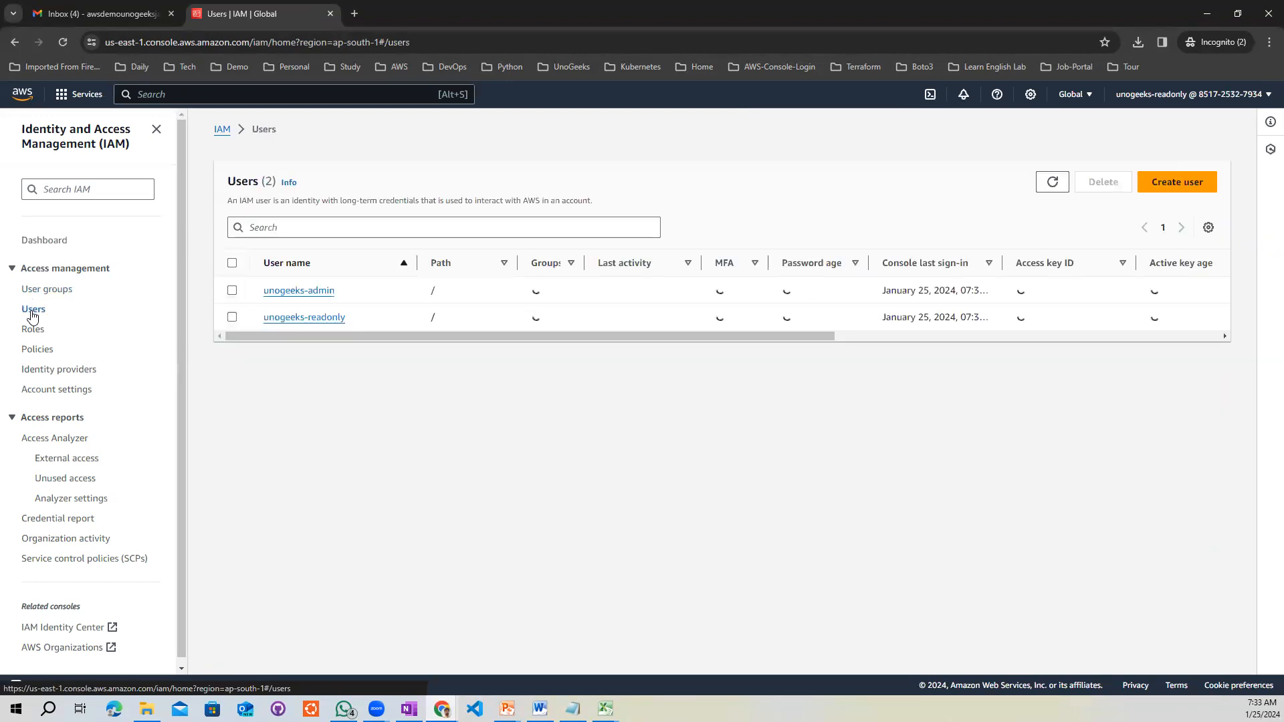
- Try to create an IAM user named demo without console access or group membership, and return to the users list
click(1170, 194)
click(304, 284)
text(demo)
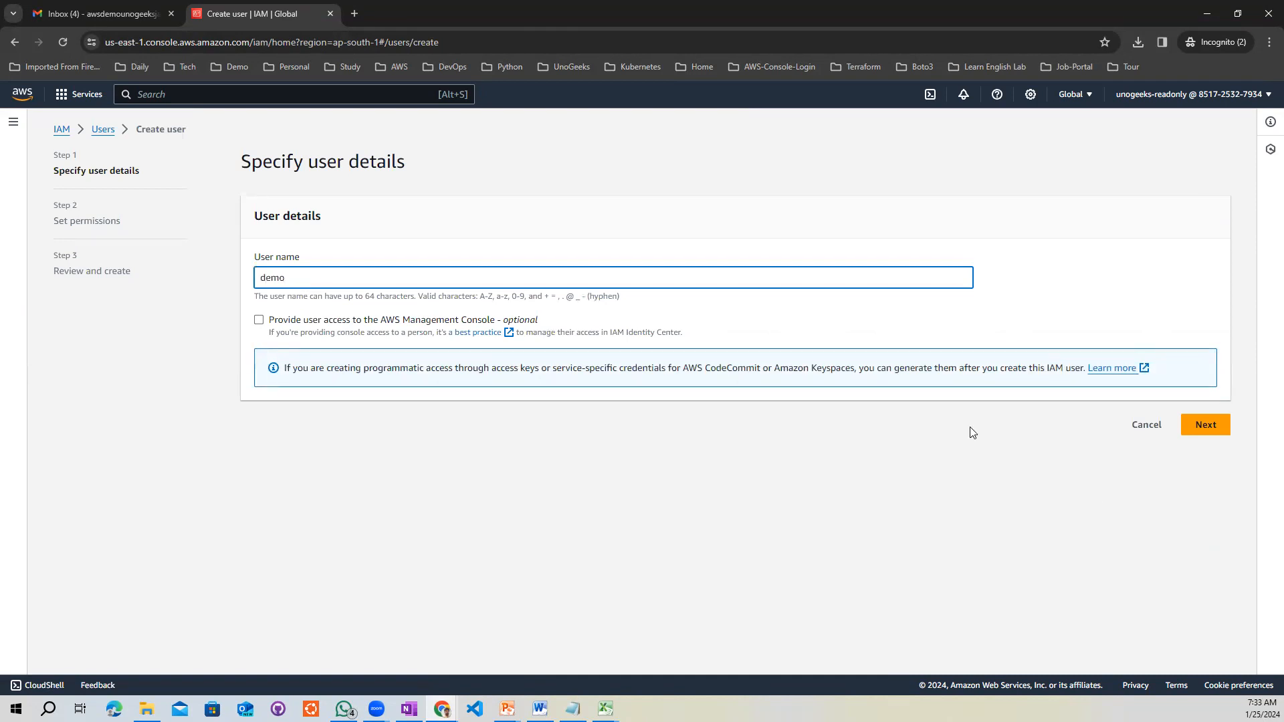
click(1216, 427)
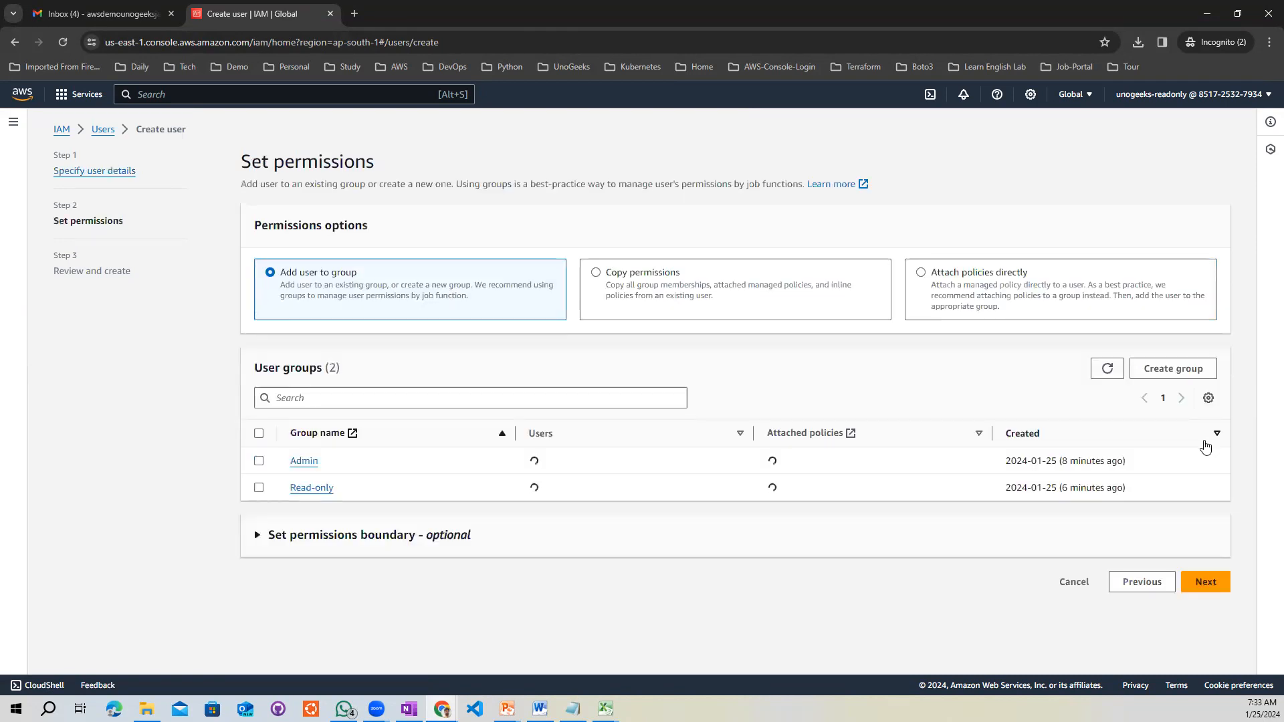
click(1202, 580)
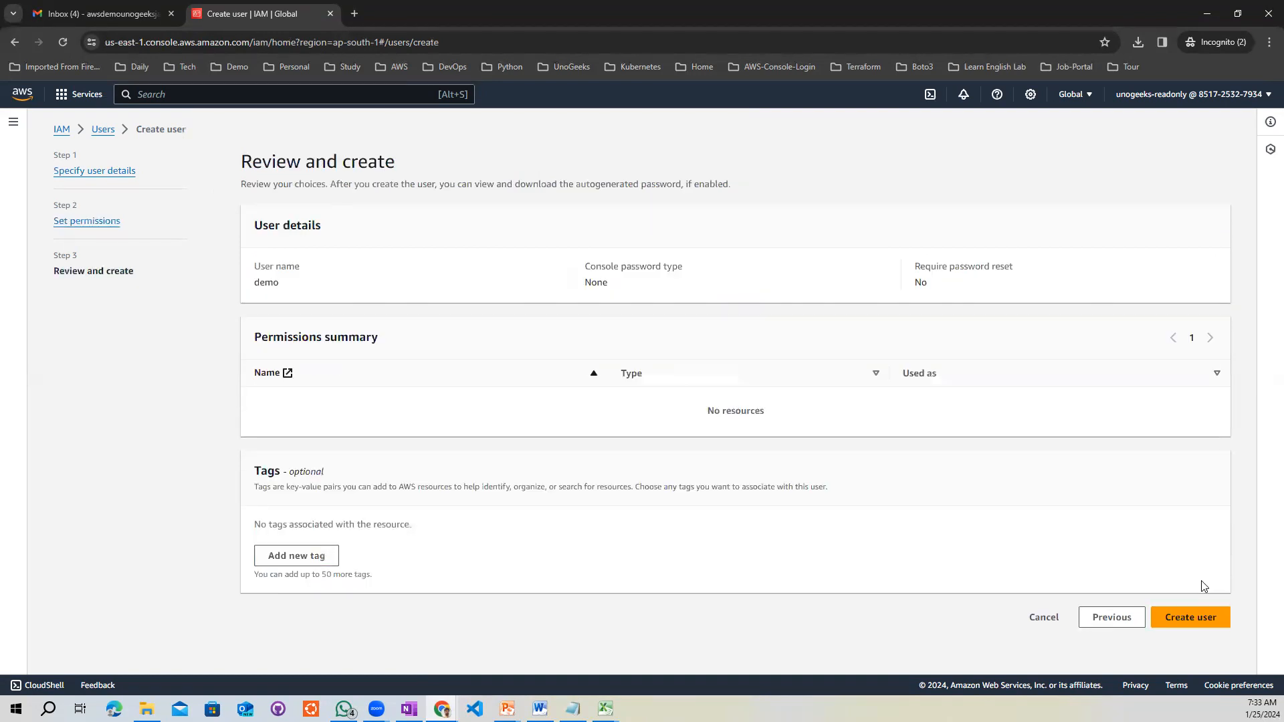
click(1190, 619)
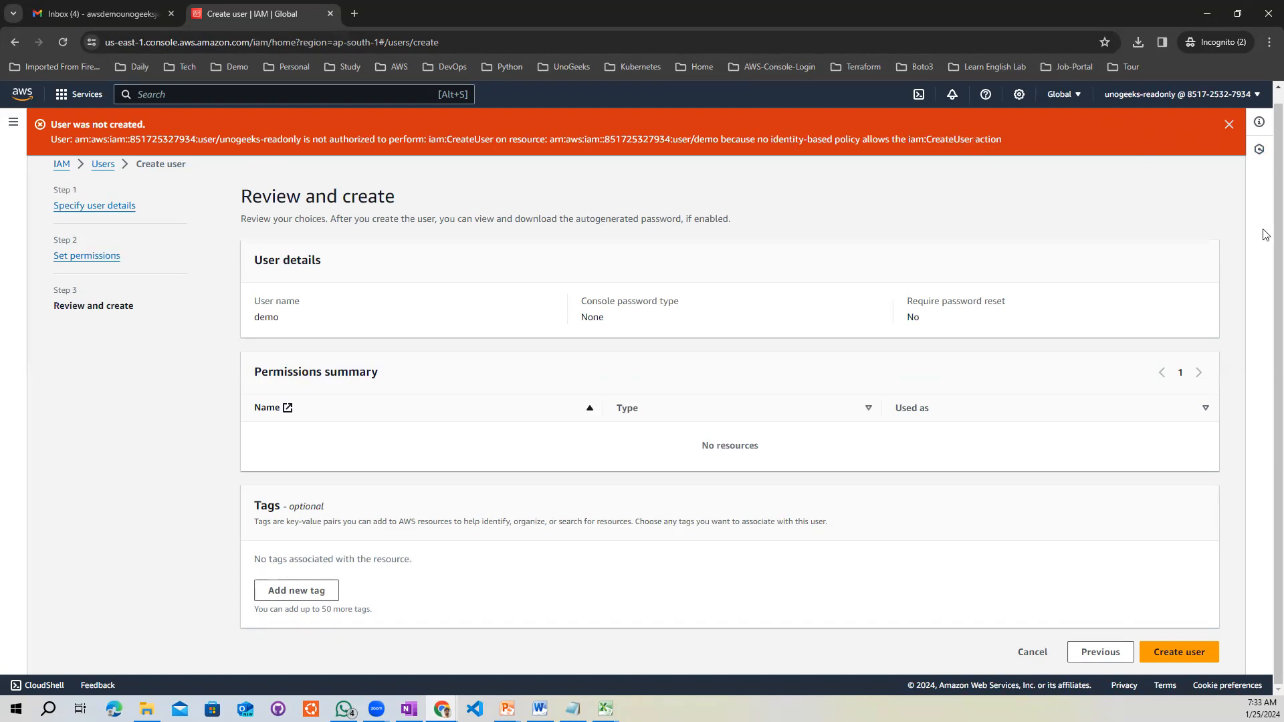
click(1229, 127)
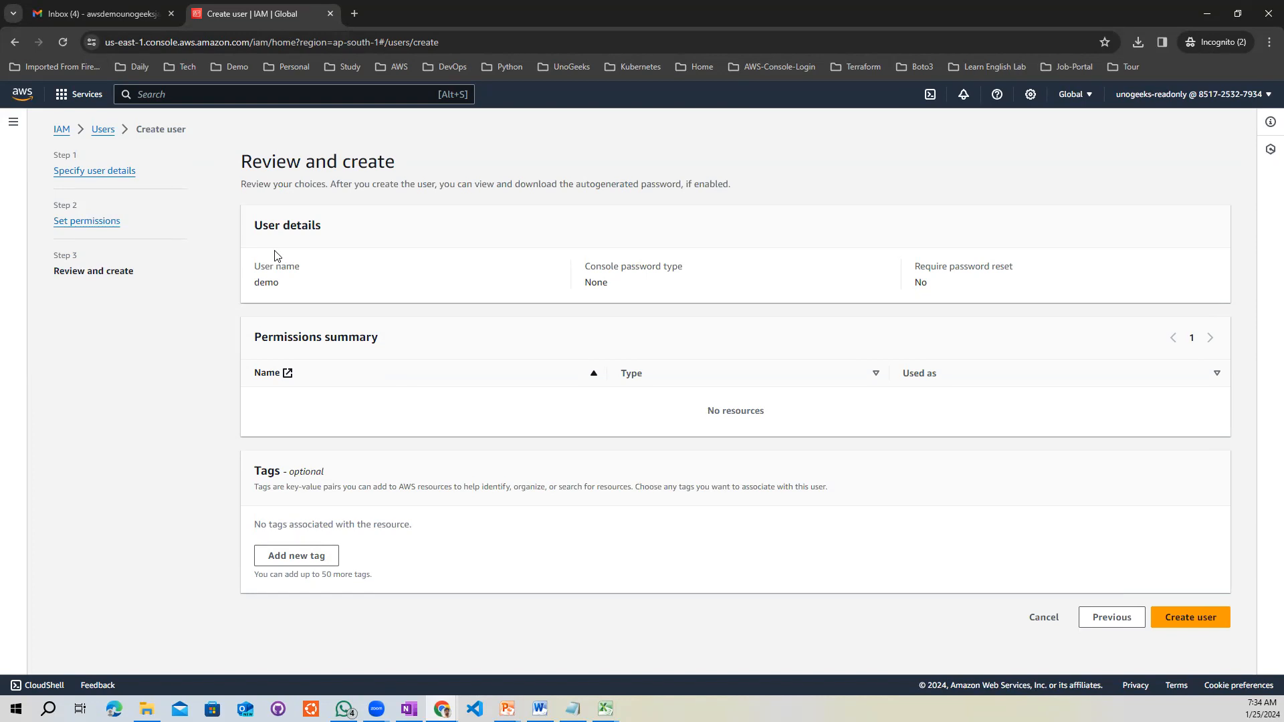
click(103, 132)
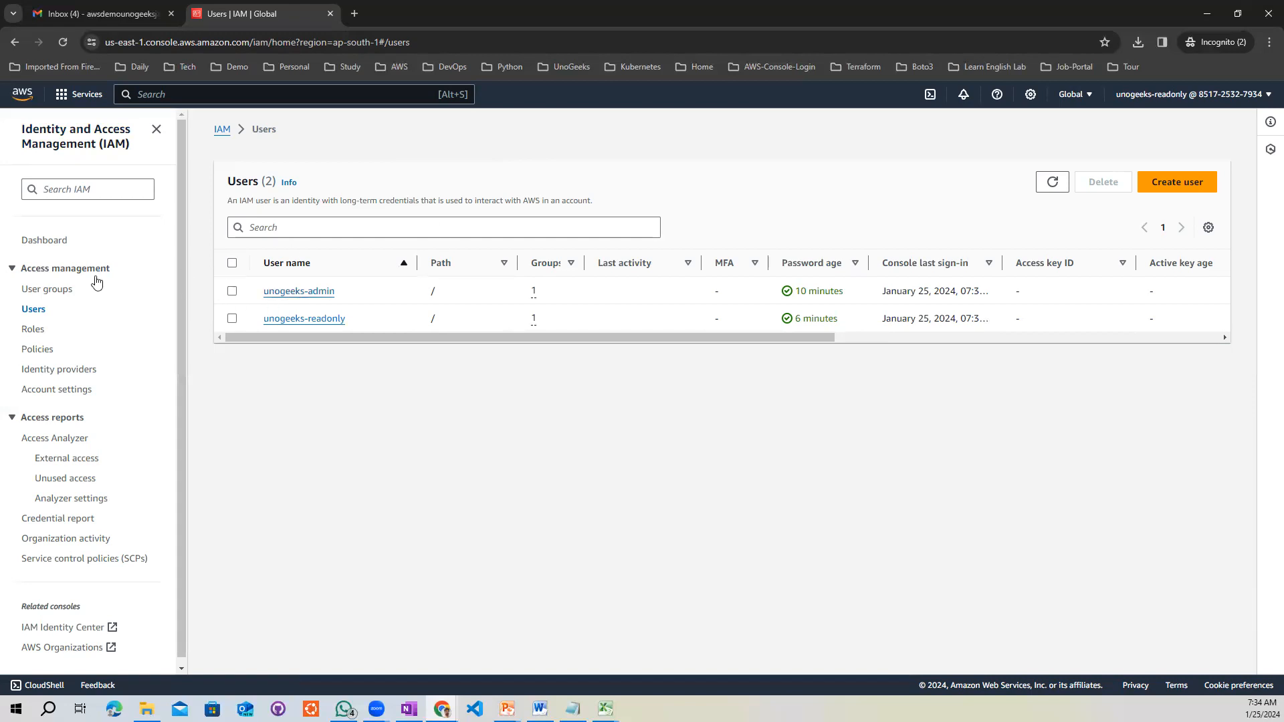
- Open the unogeeks-admin user's security credentials and view its console access options without applying any change
click(298, 292)
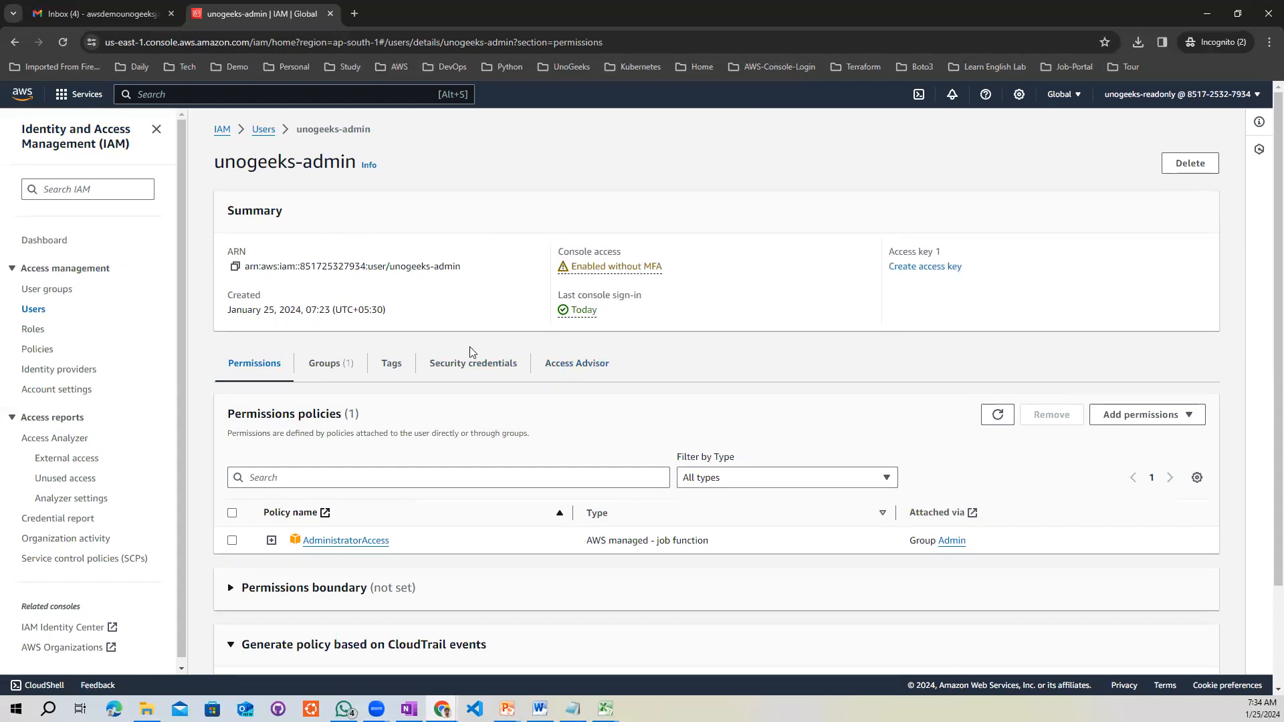
click(473, 371)
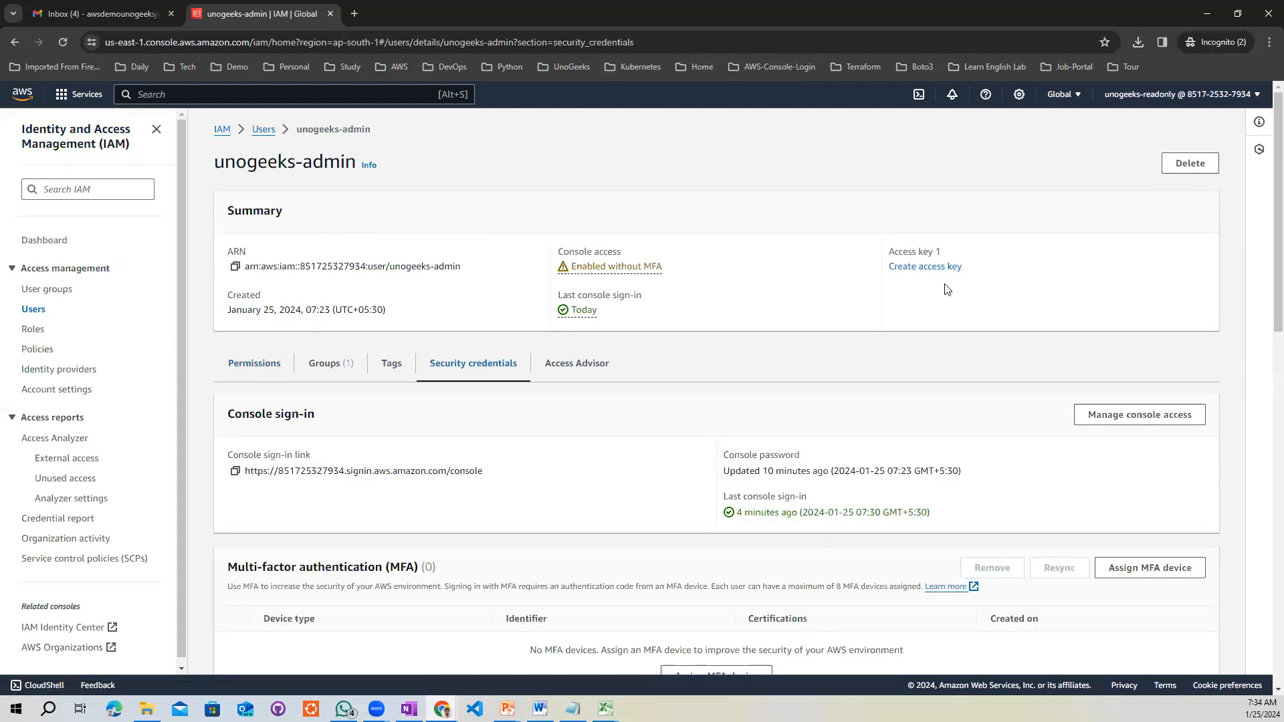
scroll(787, 279, down, 2)
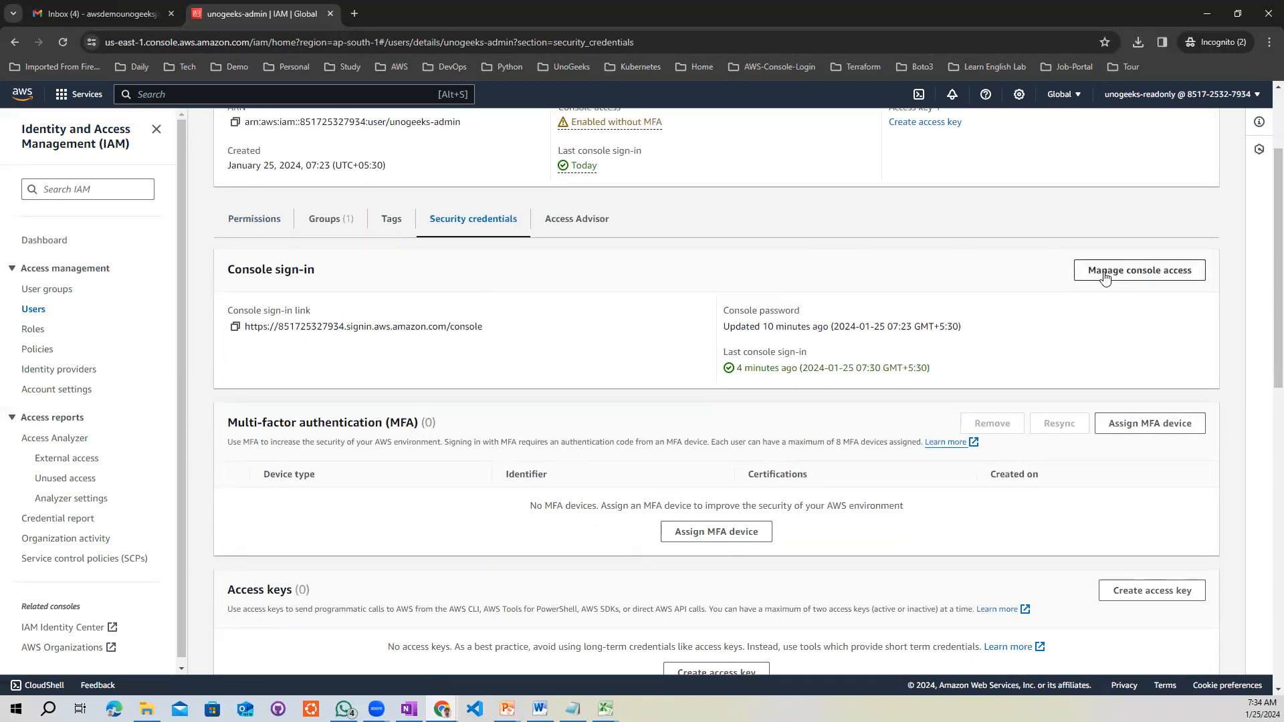
scroll(1266, 272, up, 2)
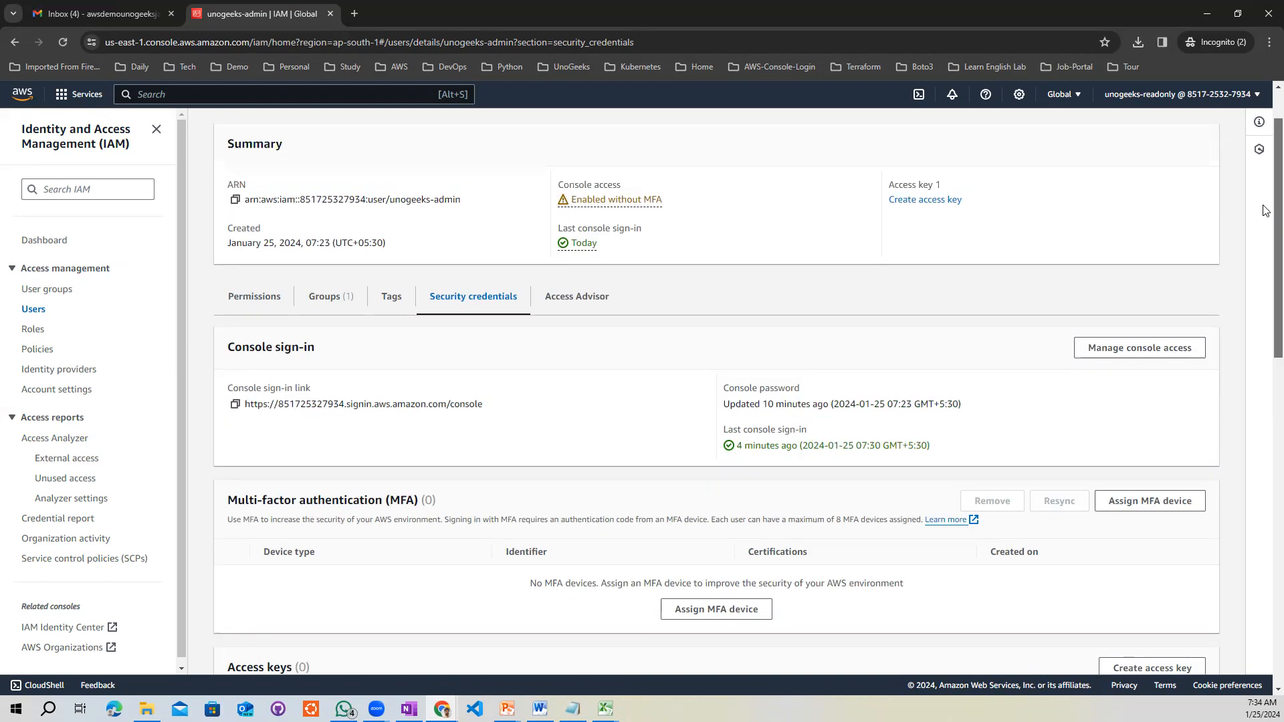
click(1139, 416)
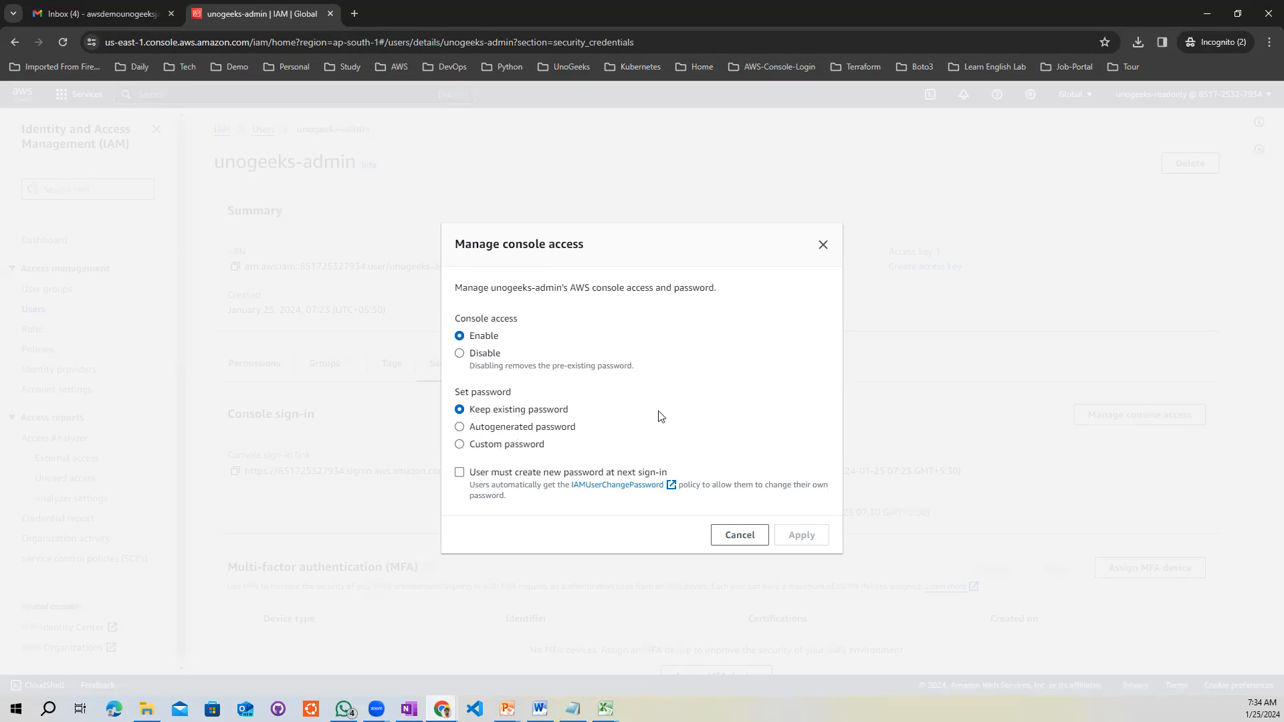
click(730, 538)
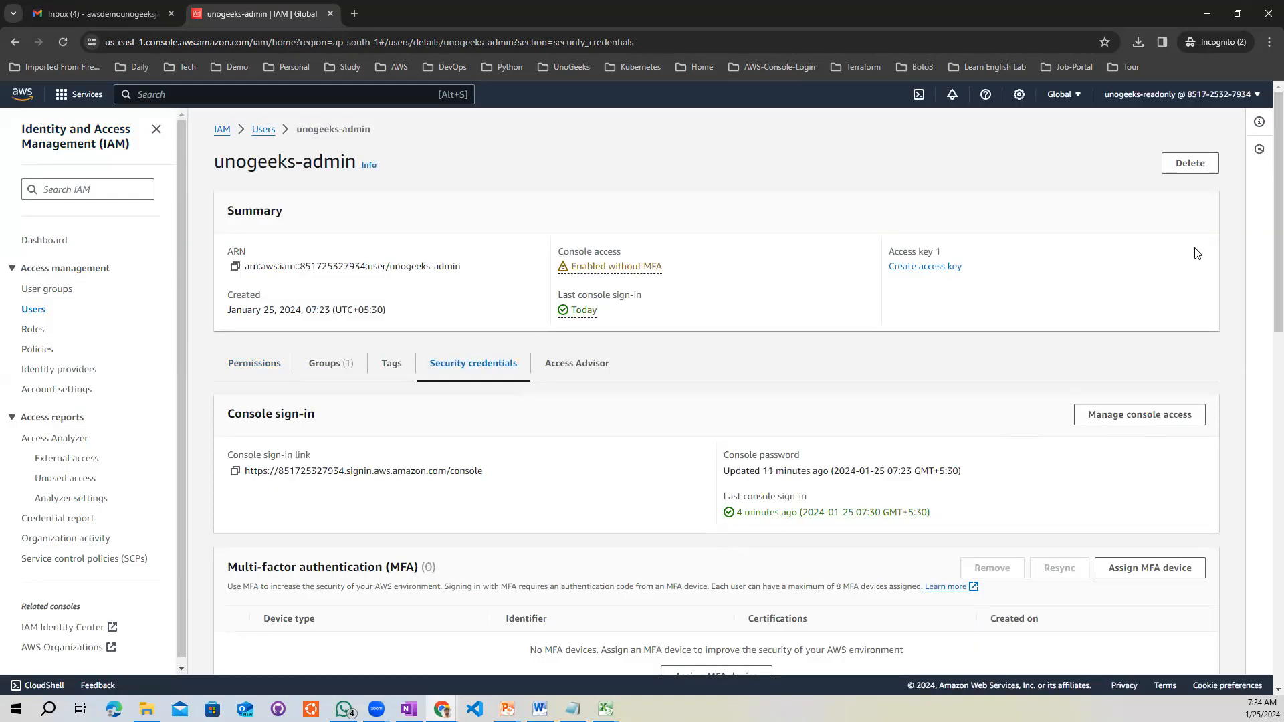
- Try to create an access key for the unogeeks-admin user with the use case Other and no description tag
scroll(1266, 261, down, 2)
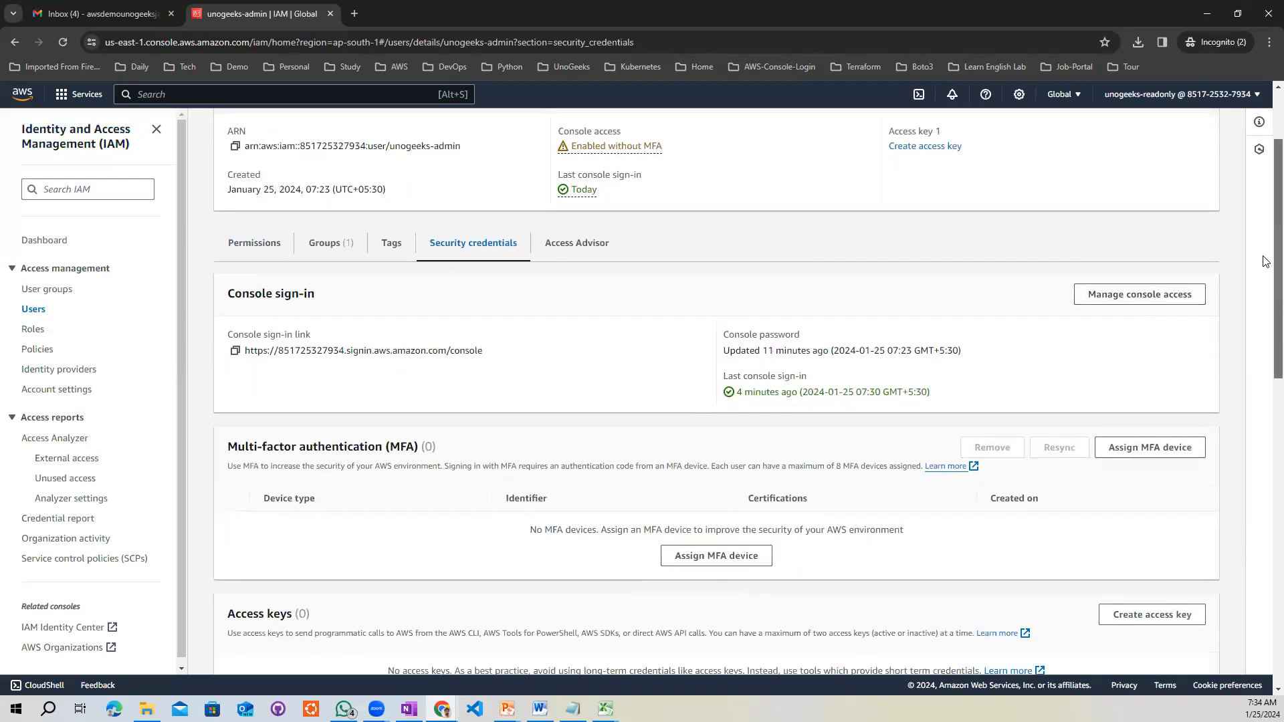
scroll(1266, 261, down, 2)
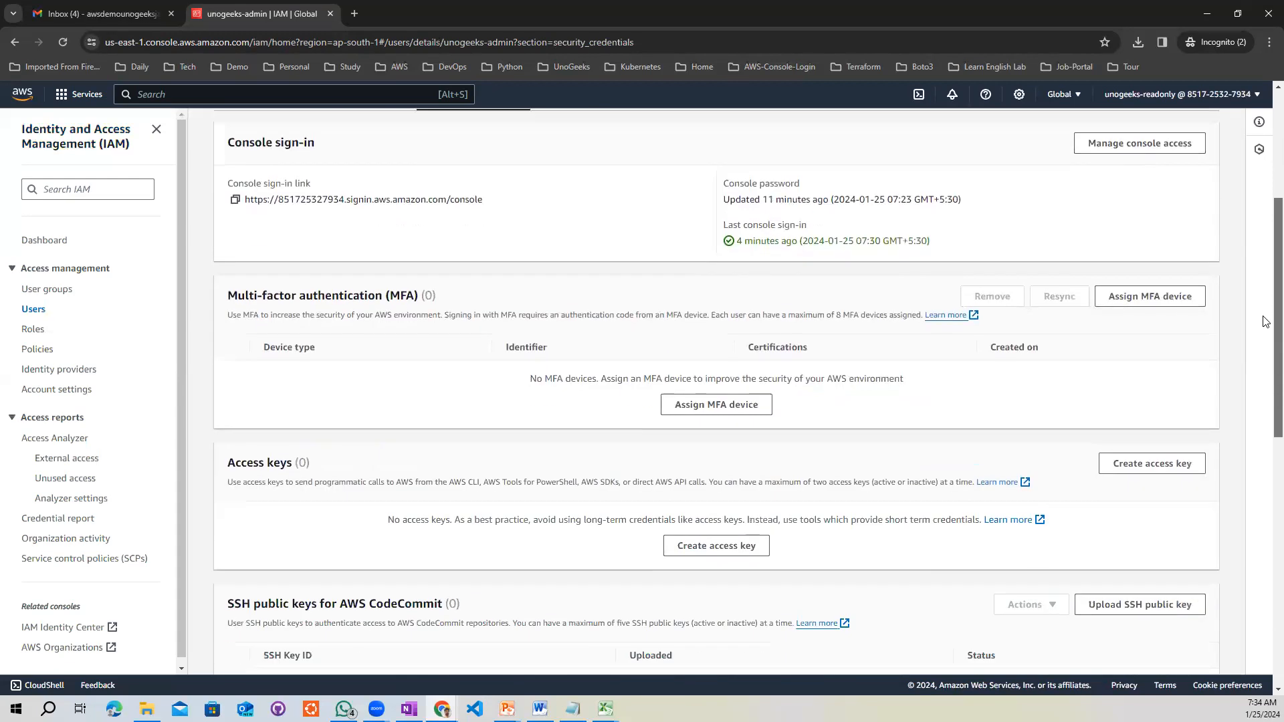
scroll(1266, 322, down, 2)
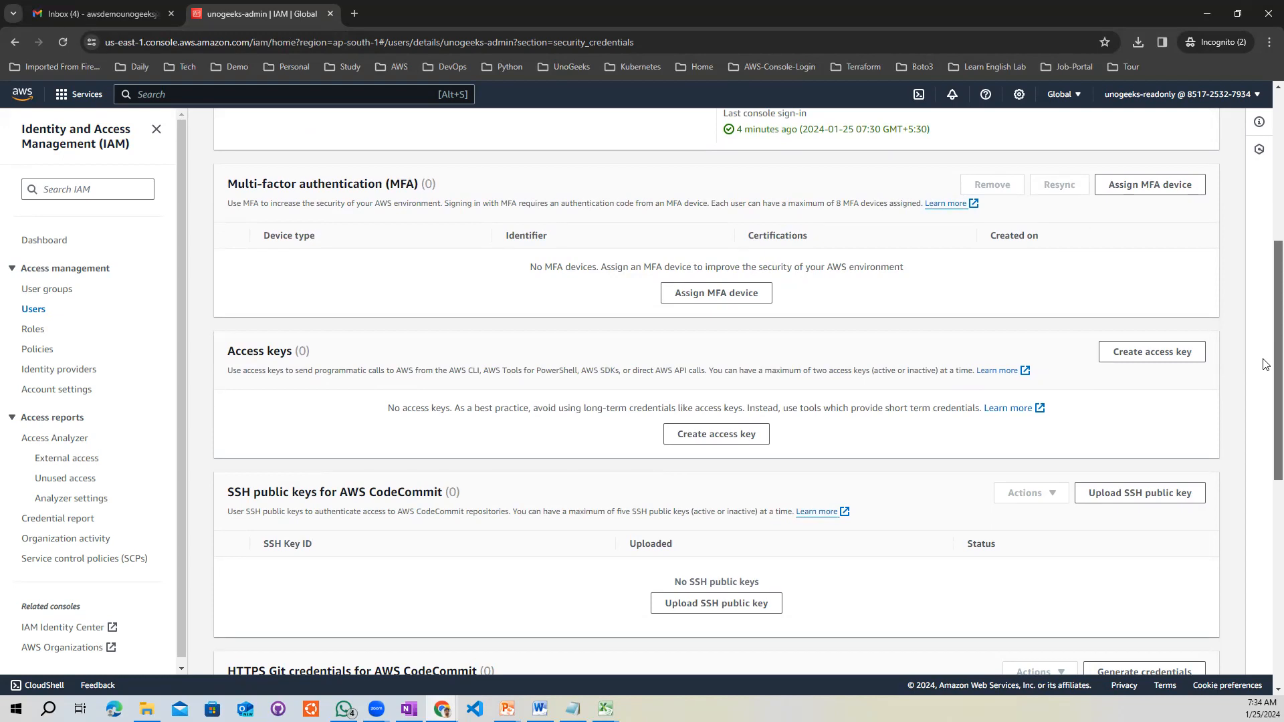
scroll(1266, 364, down, 1)
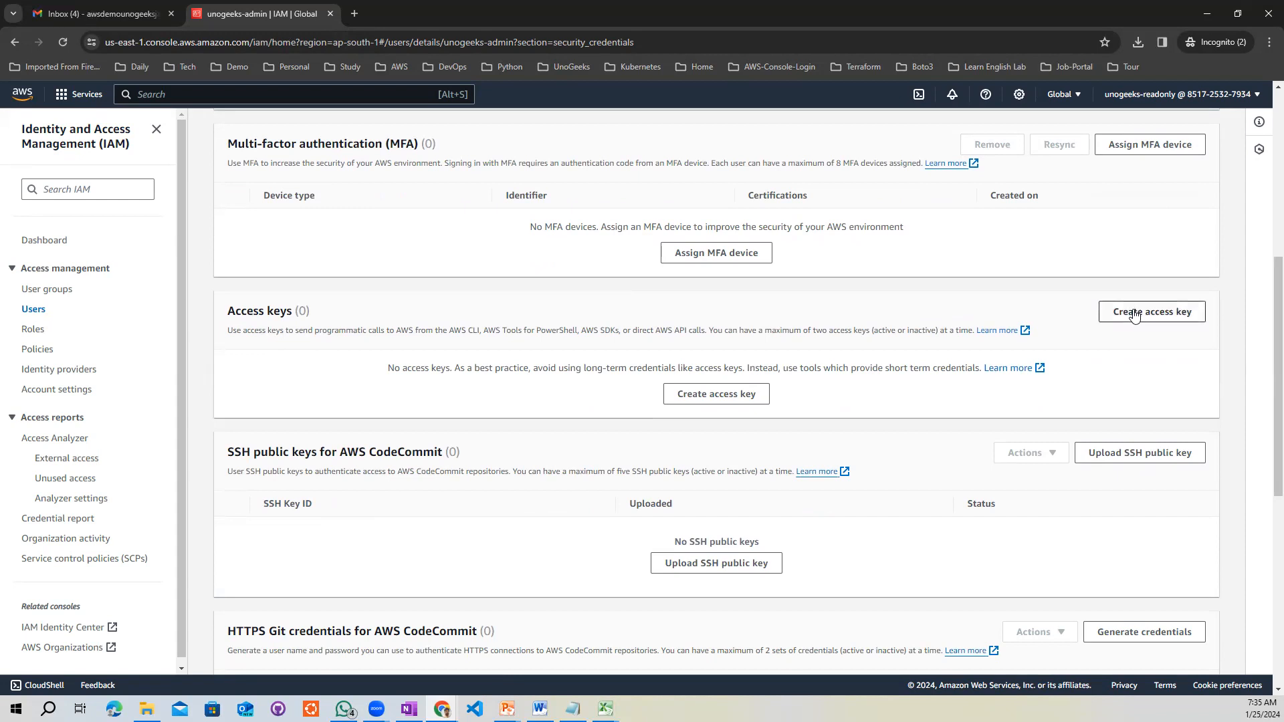
drag(1269, 402, 1265, 316)
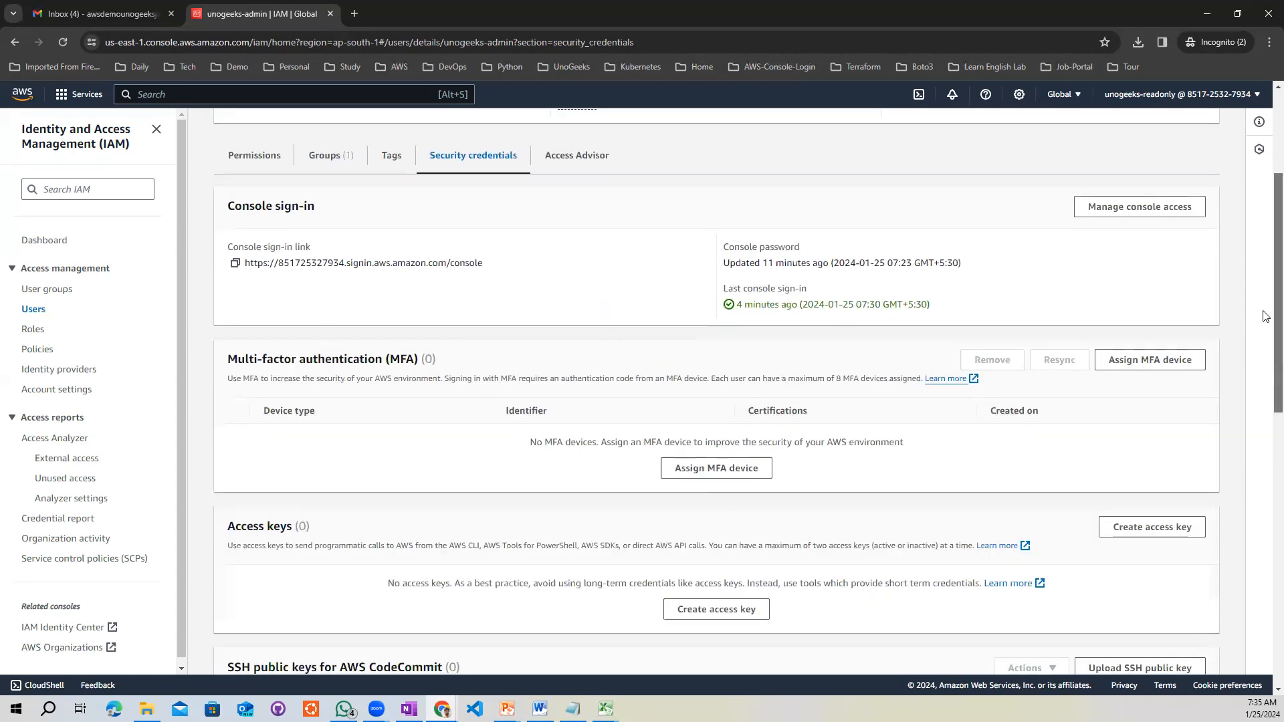
scroll(1265, 316, down, 4)
click(1160, 264)
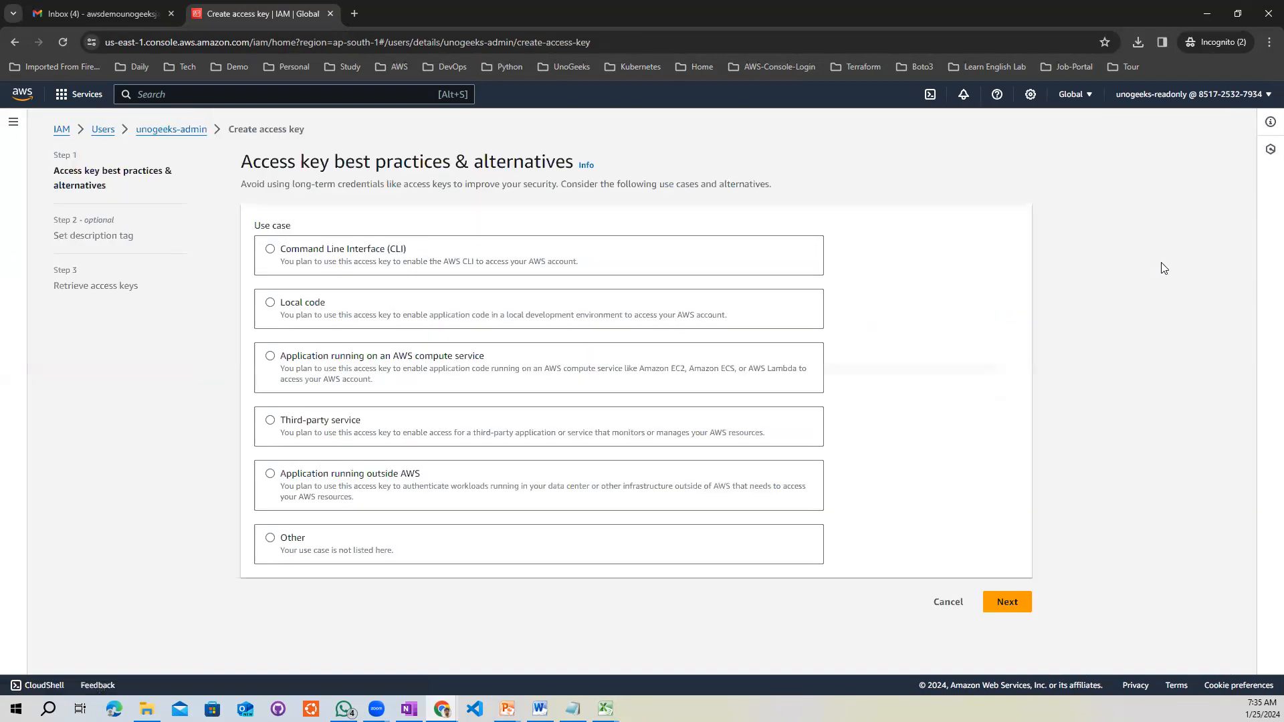
click(271, 545)
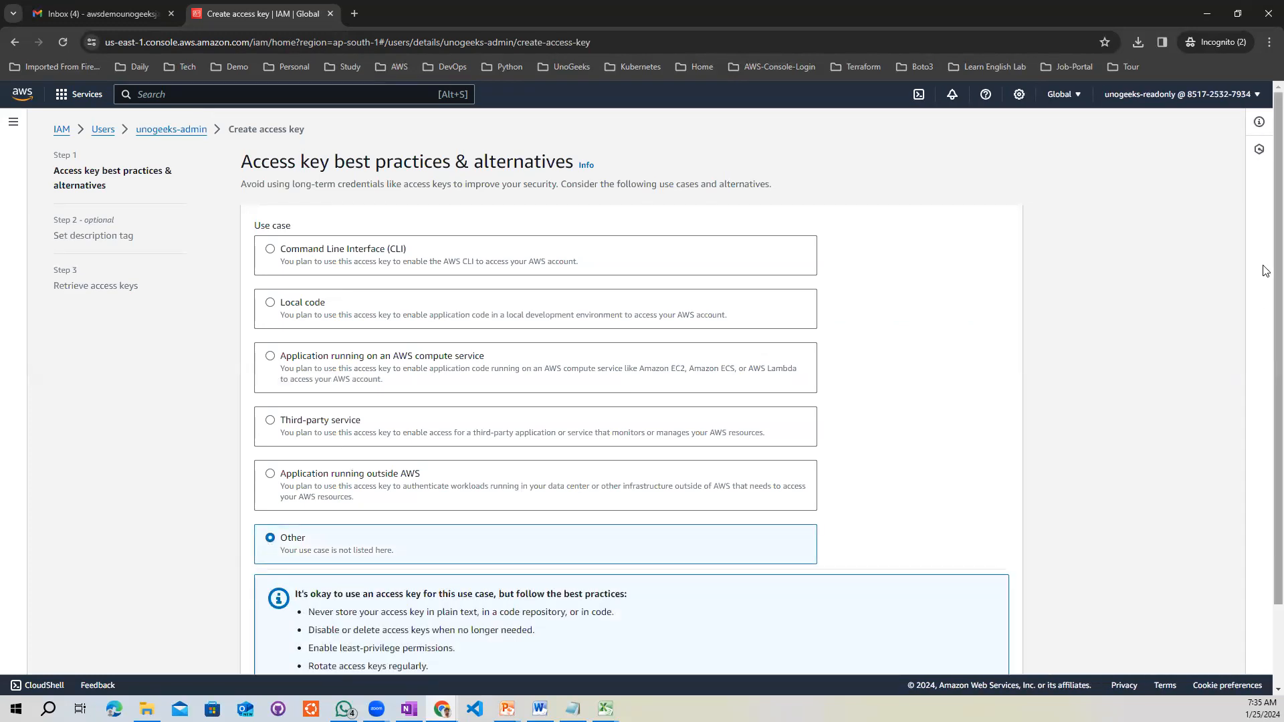
scroll(1265, 273, down, 2)
click(997, 653)
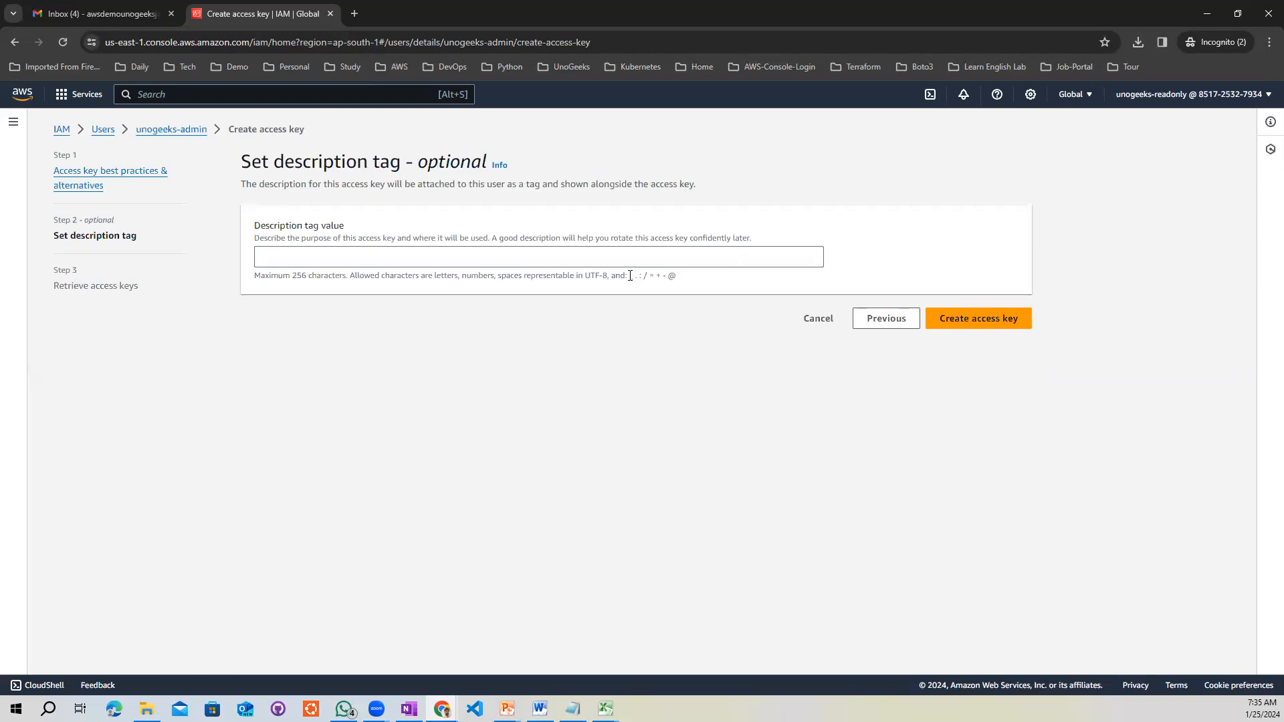
click(967, 316)
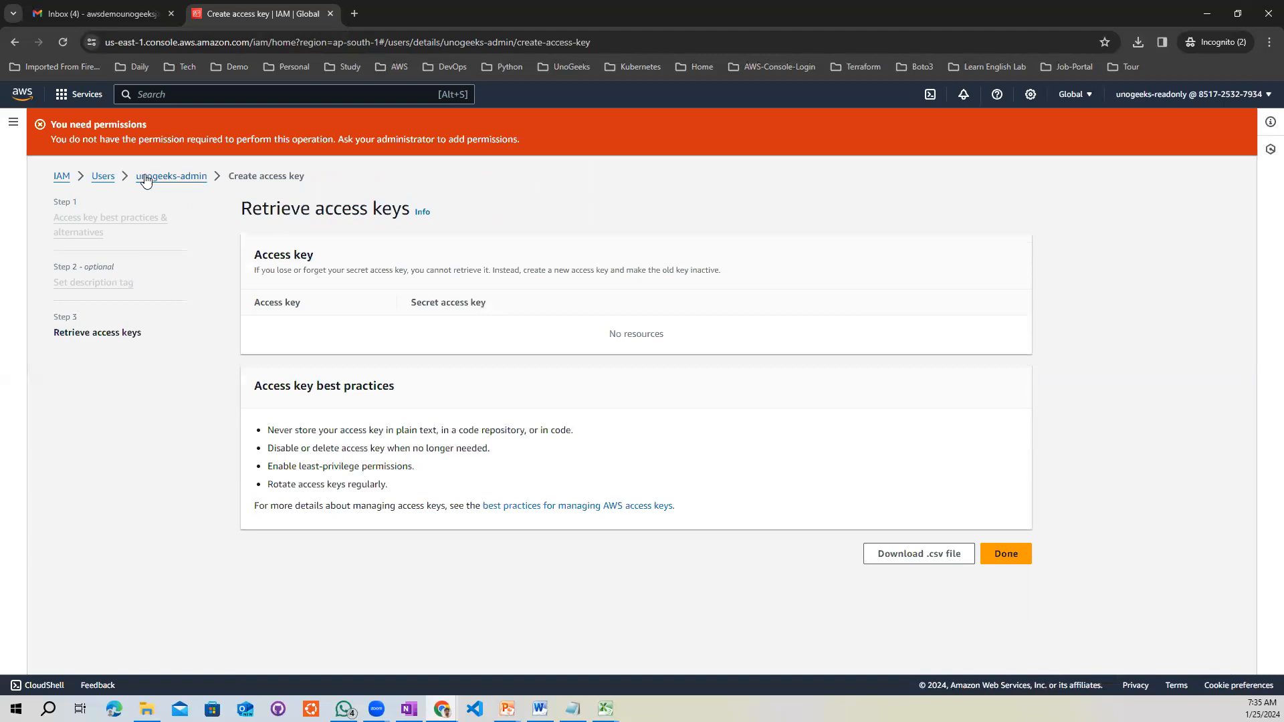
- Sign out of the read-only user's session and open the console sign-in page
click(1162, 105)
click(1236, 330)
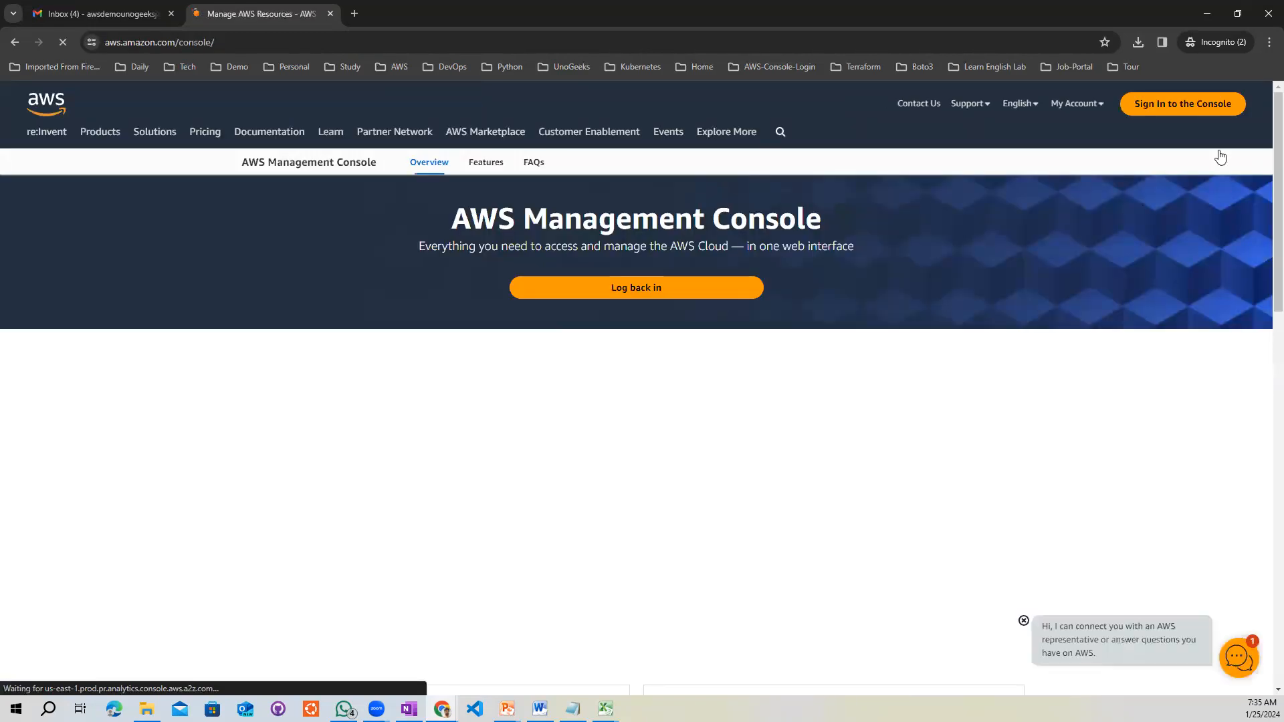
click(1169, 106)
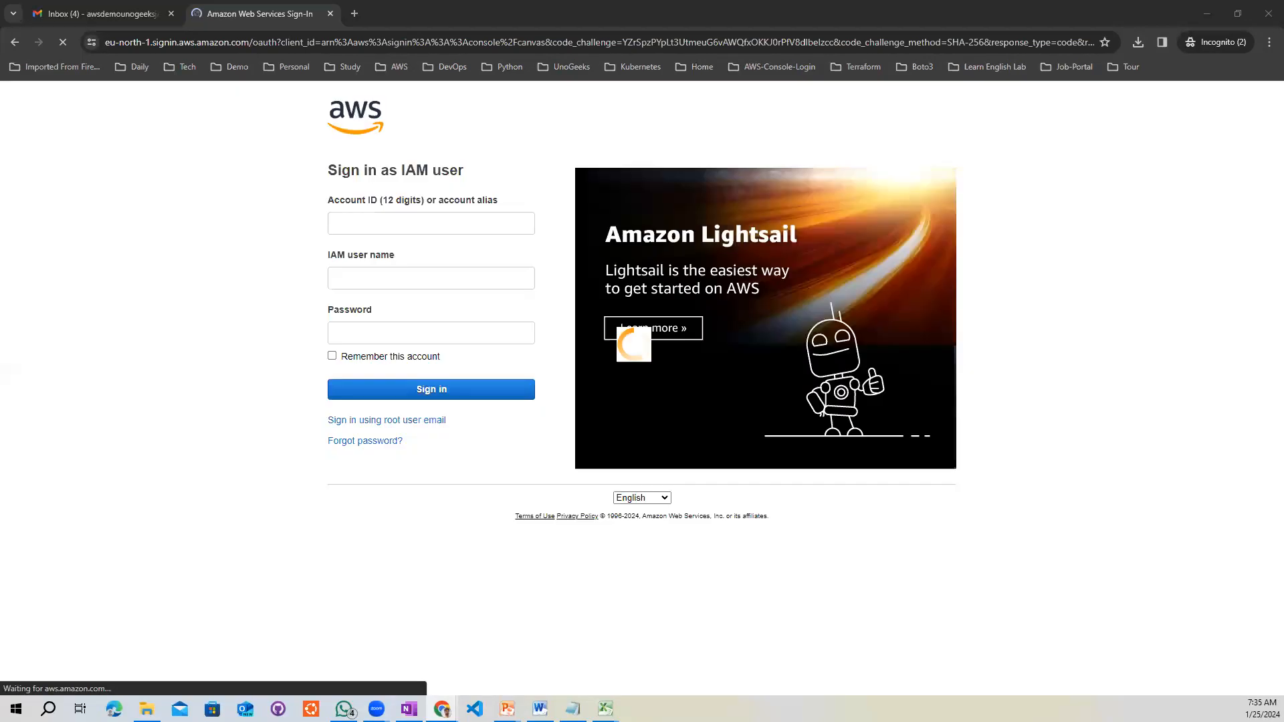
- Copy the console sign-in URL from the unogeeks-admin_credentials spreadsheet and load it in the browser
click(606, 709)
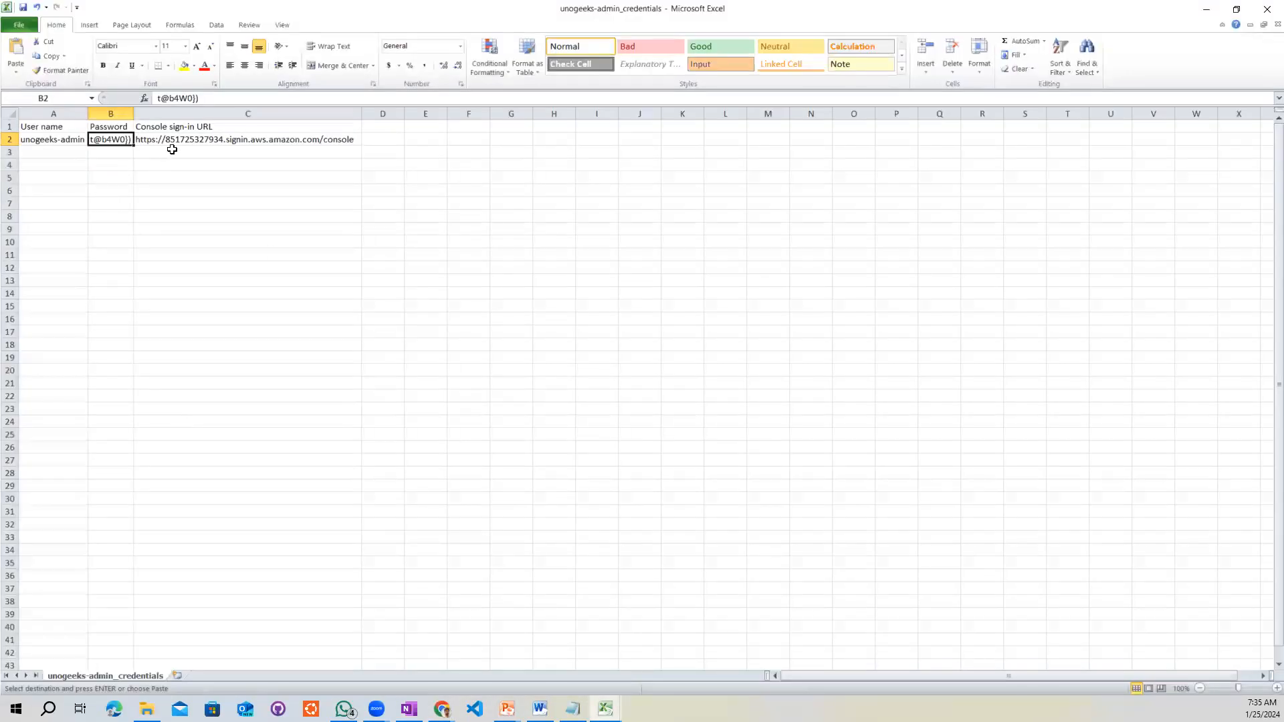
click(193, 138)
key(ctrl+c)
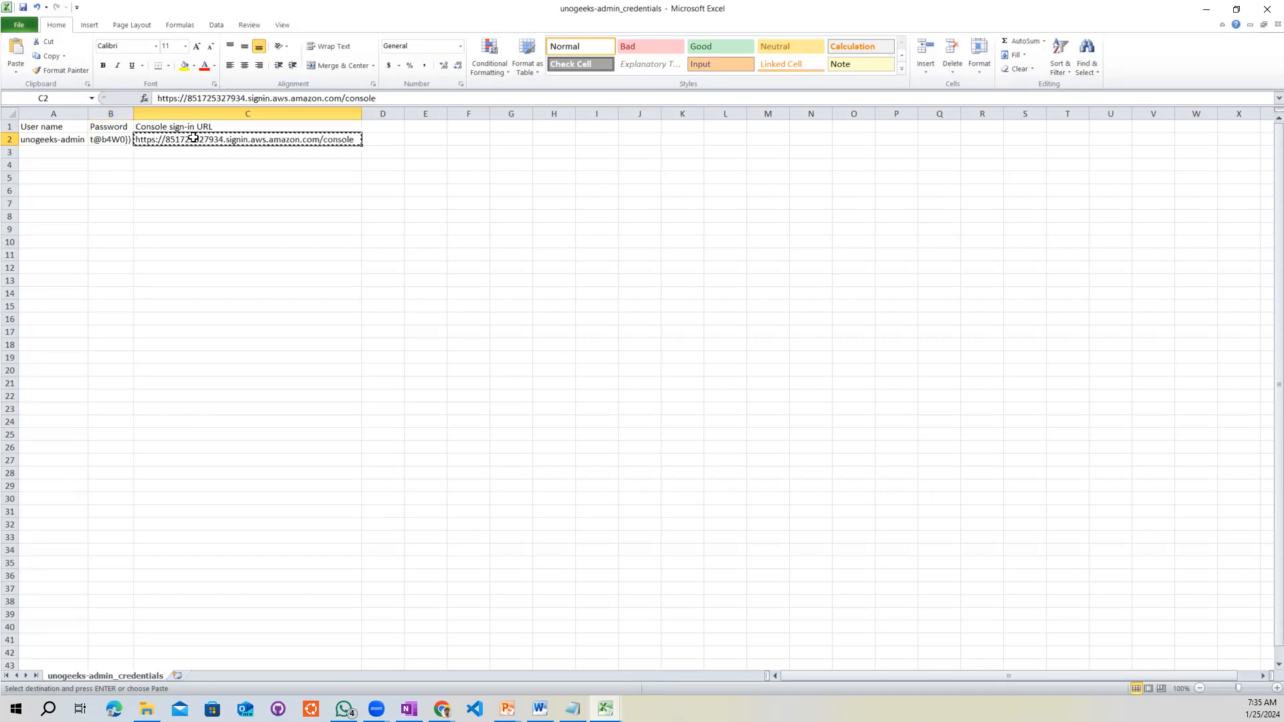
click(1210, 9)
click(412, 42)
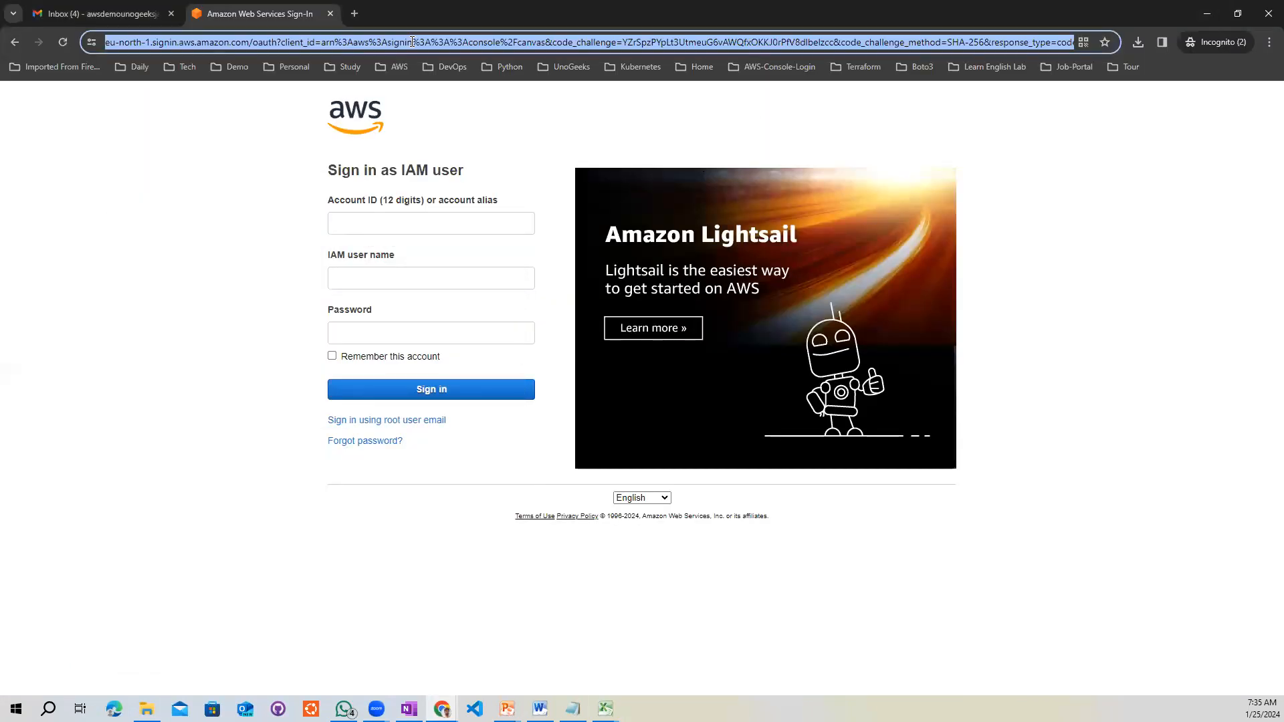
key(ctrl+v)
key(Return)
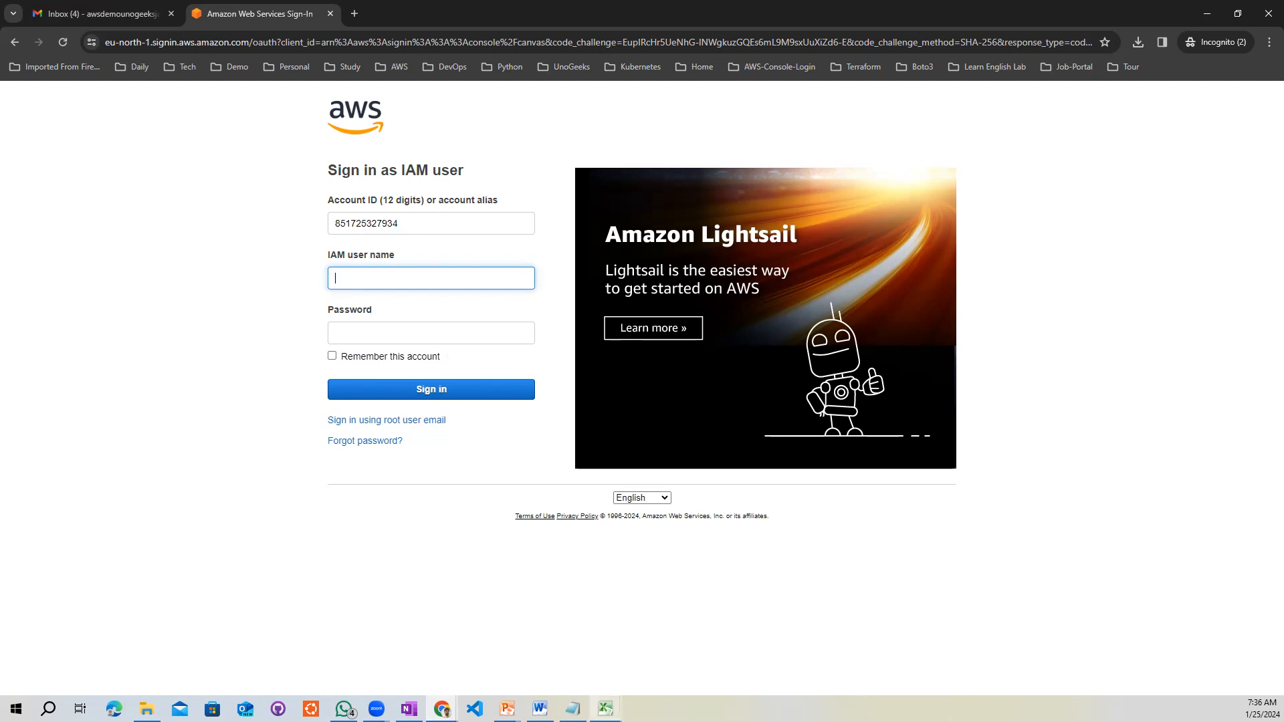
- Copy the admin's user name from the credentials spreadsheet into the IAM user name field
click(605, 708)
click(559, 666)
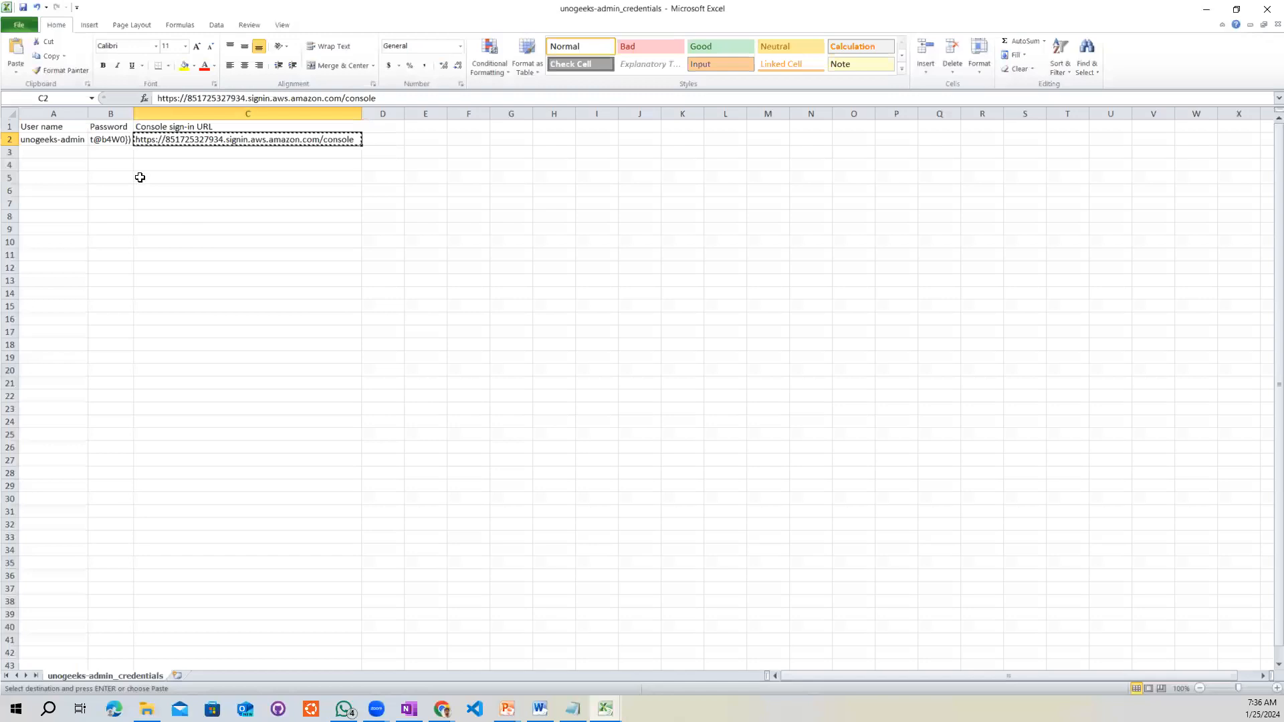
click(52, 140)
key(ctrl+c)
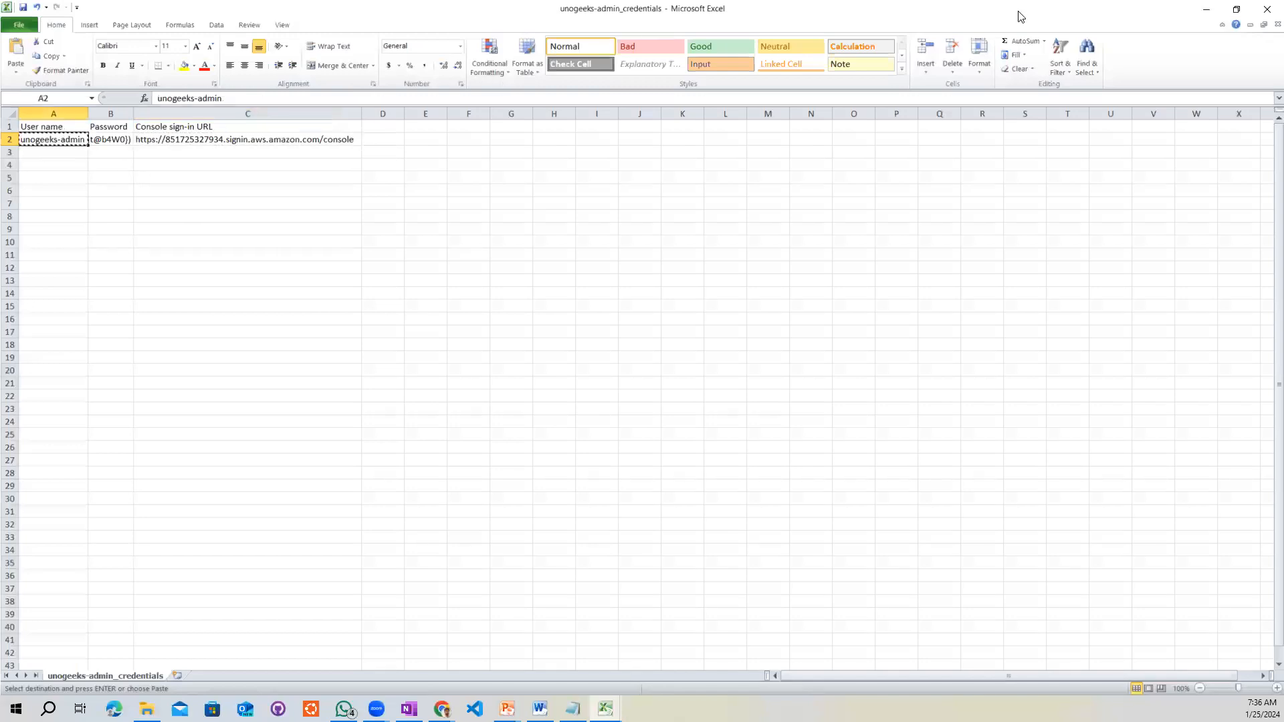
click(1206, 9)
click(362, 277)
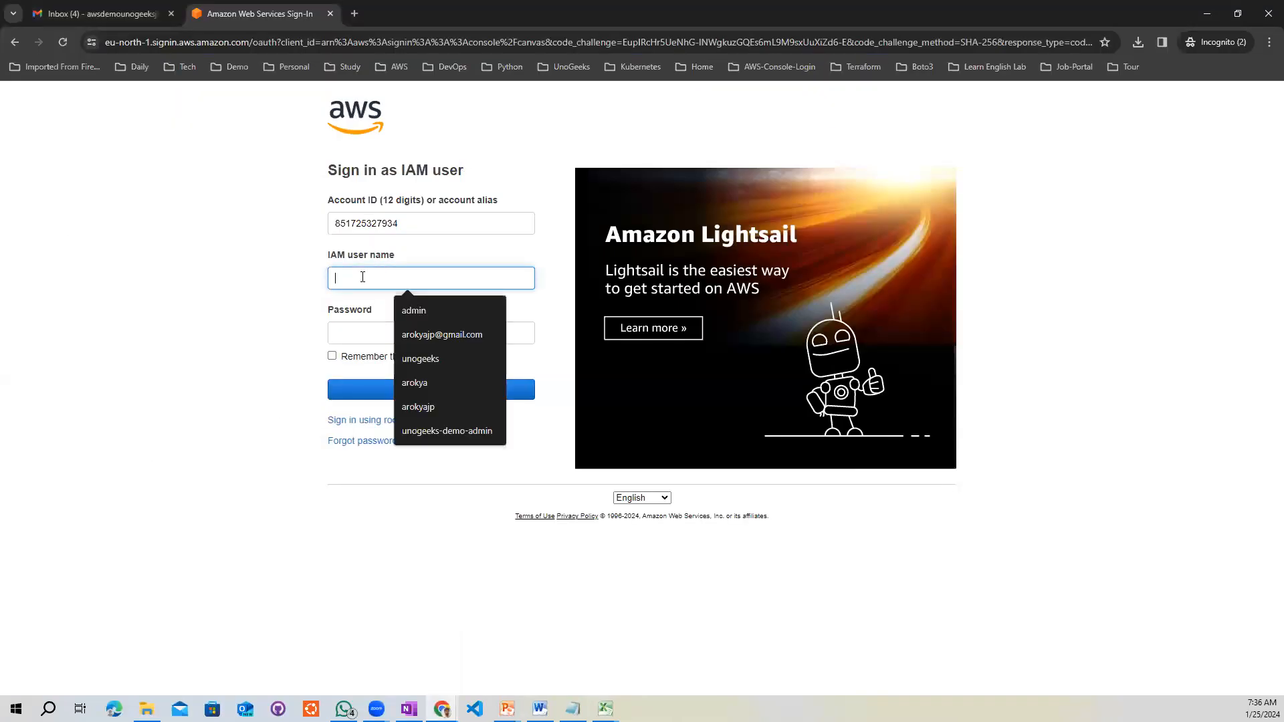
key(ctrl+v)
- Copy the admin user's password from the credentials spreadsheet into the password field and sign in to the console
click(360, 336)
click(605, 709)
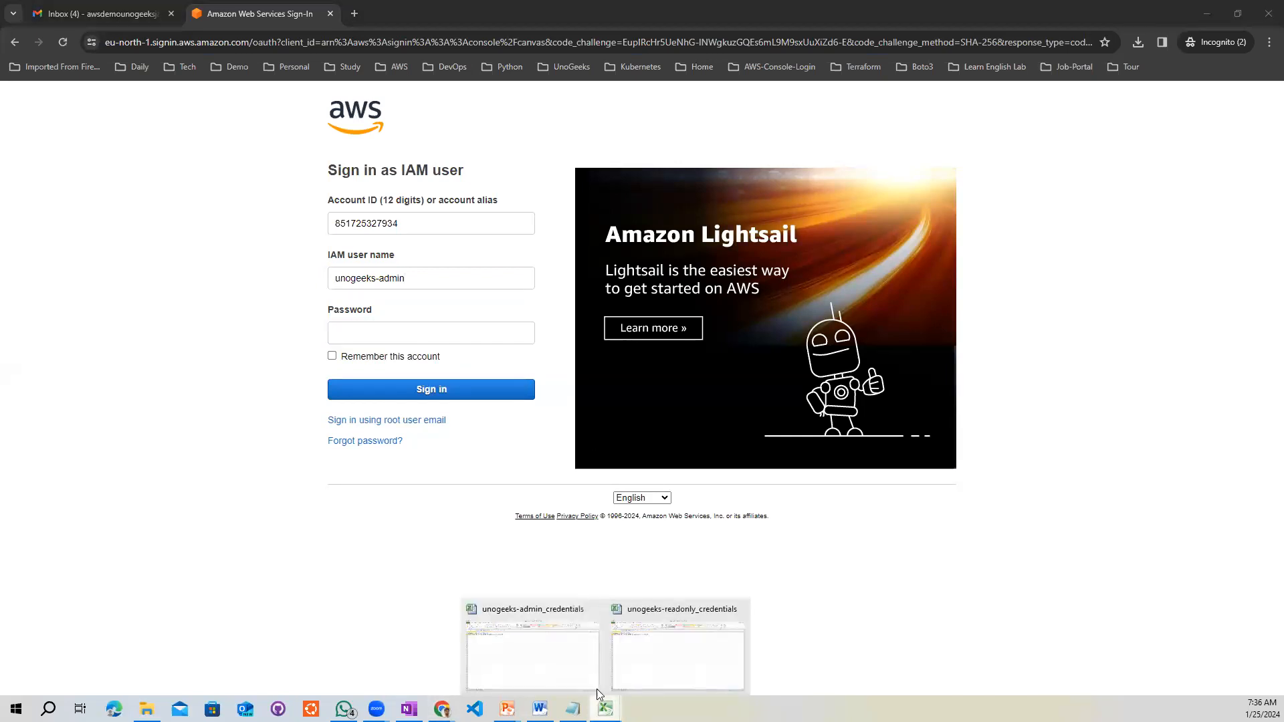
click(539, 659)
click(112, 140)
key(ctrl+c)
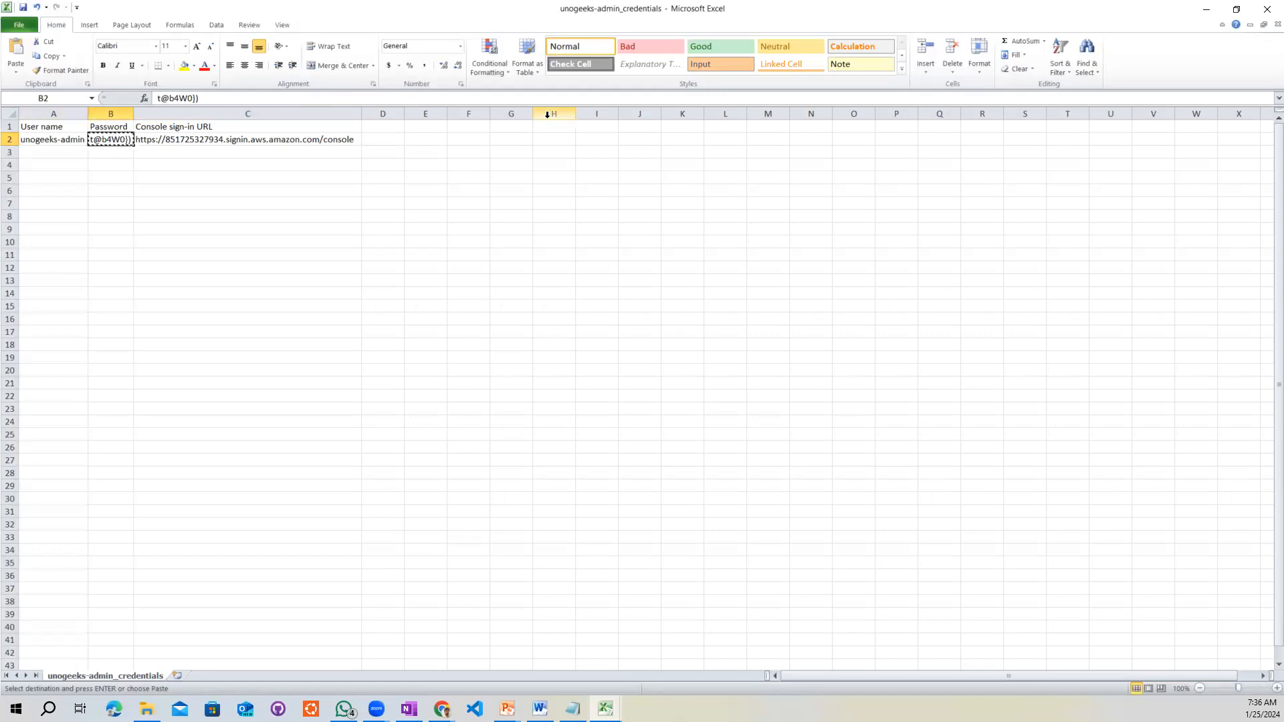
click(1205, 7)
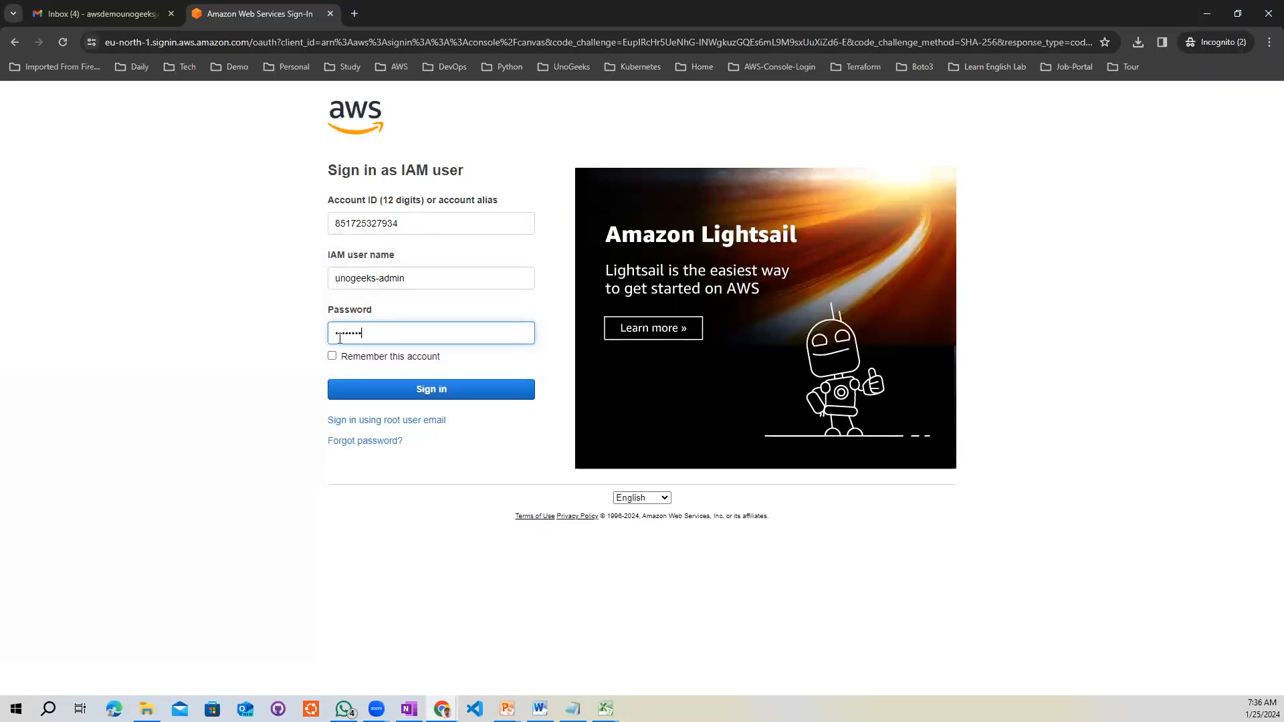
click(393, 383)
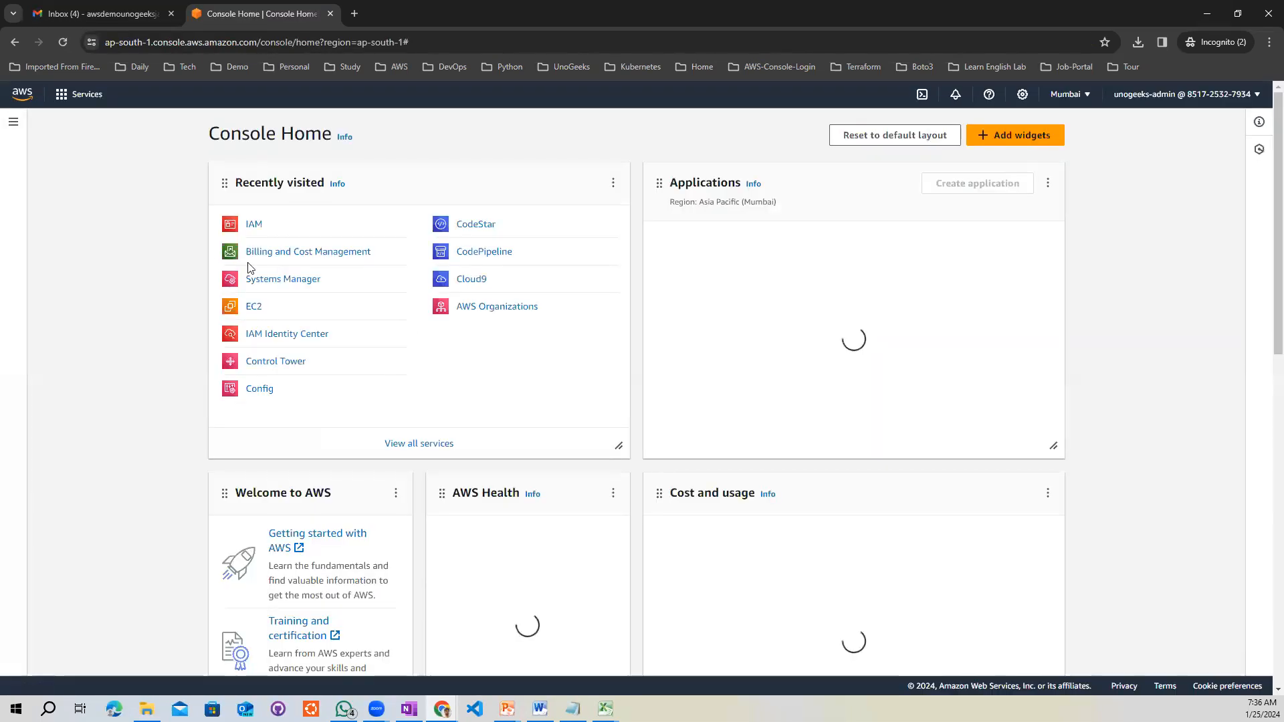
- Open the IAM users list and view the security credentials of the unogeeks-admin user
click(252, 225)
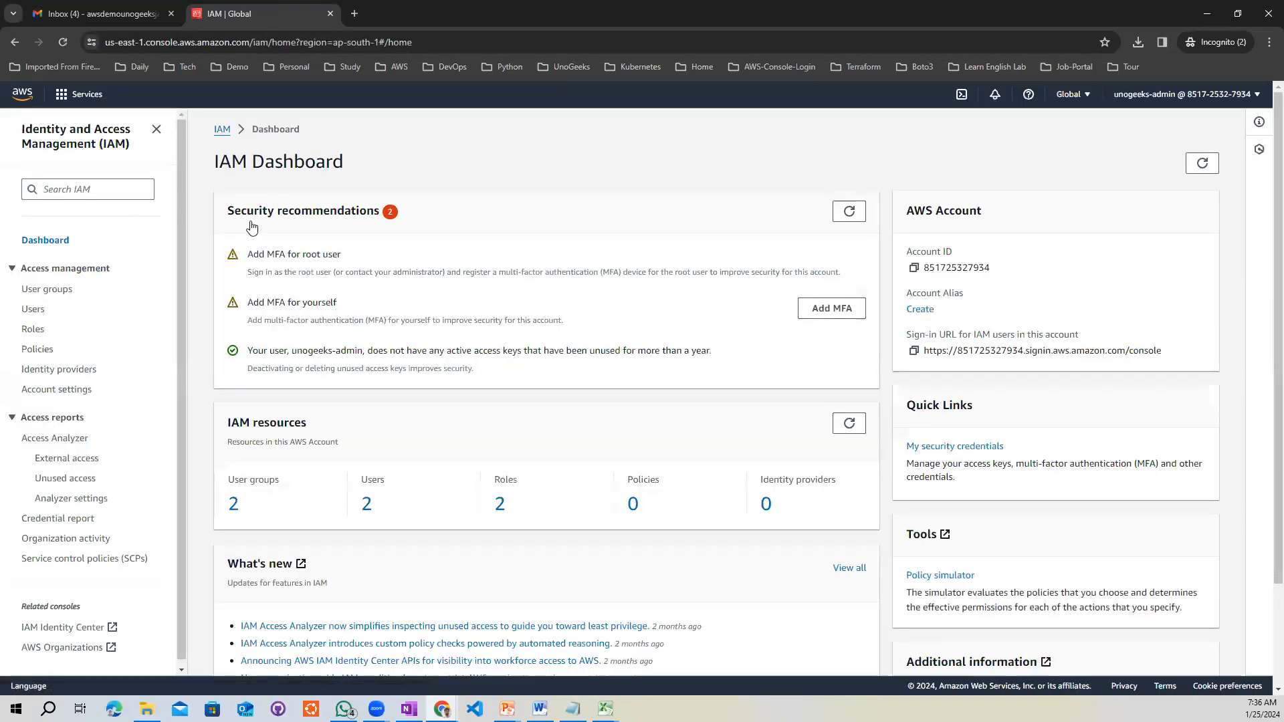
click(32, 309)
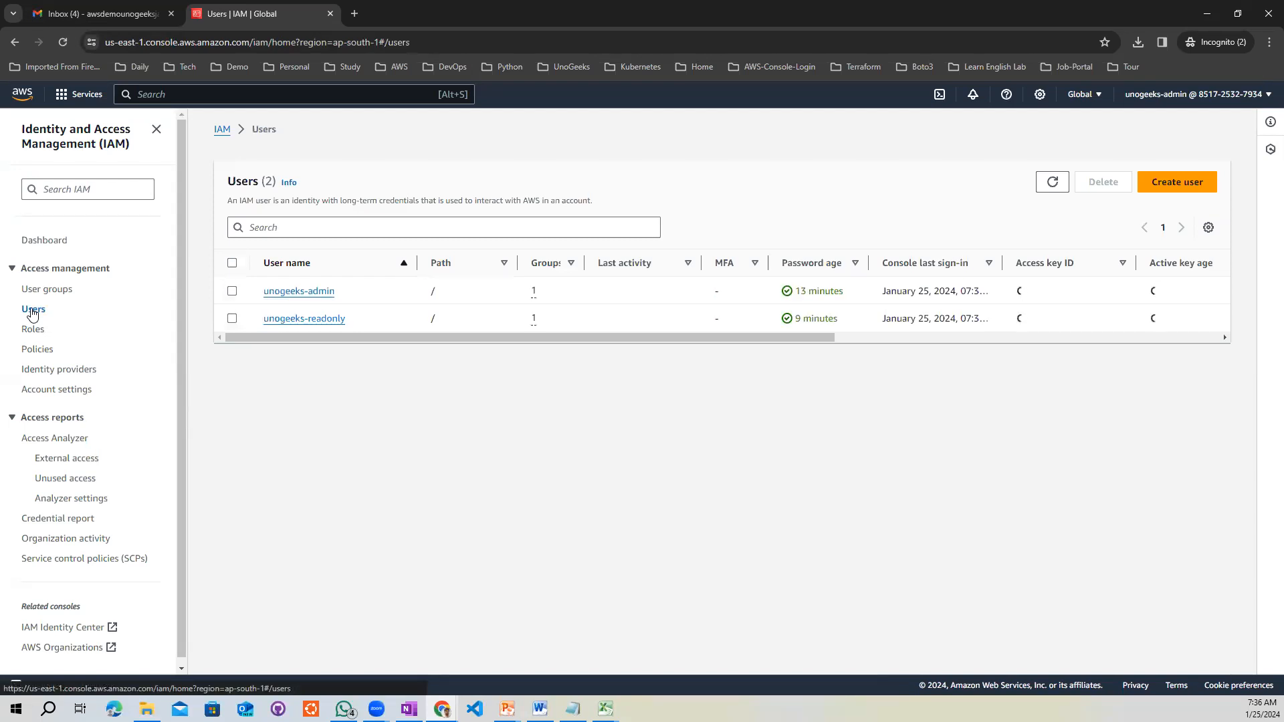
click(299, 293)
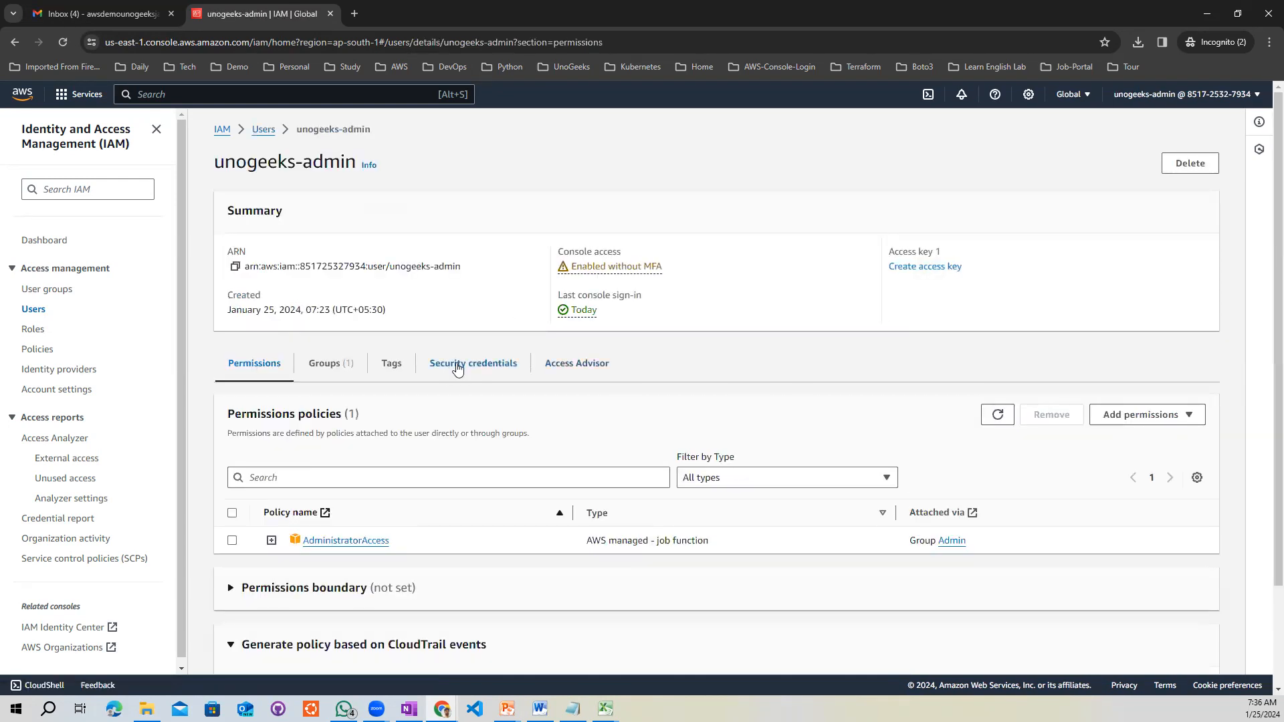
click(466, 368)
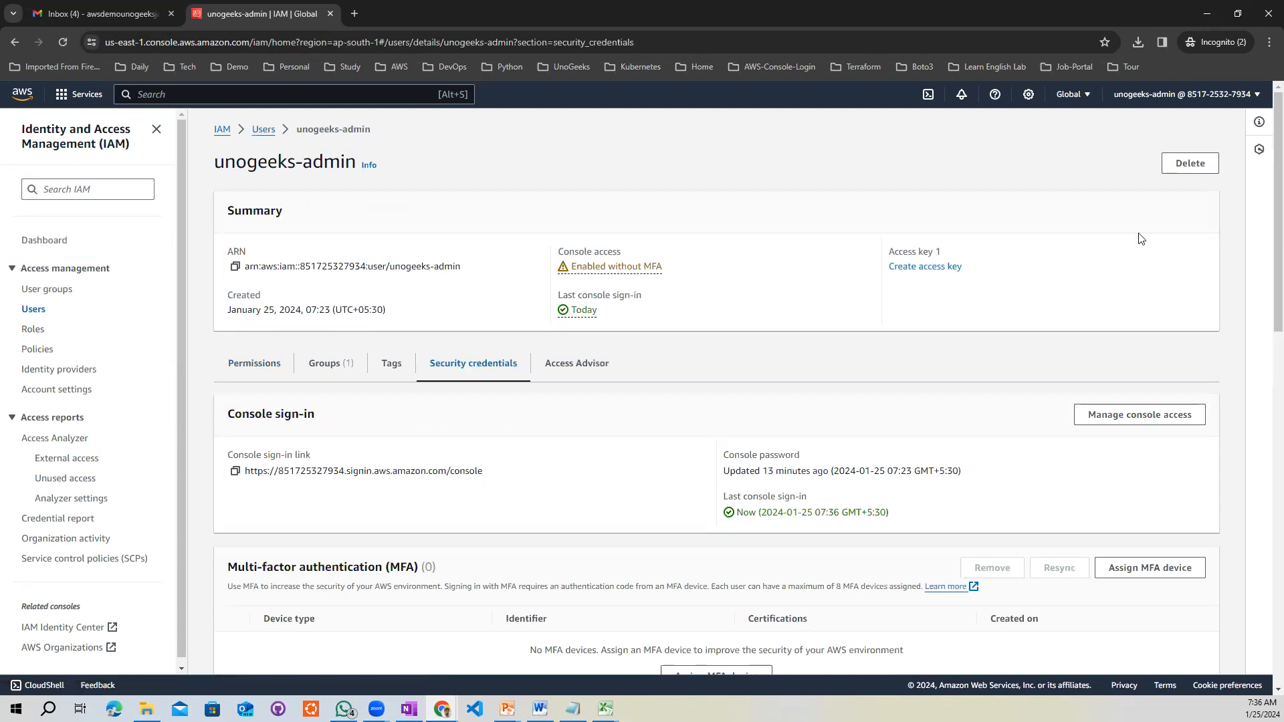
- Create an access key for unogeeks-admin with the use case Other and an empty description tag
scroll(1266, 233, down, 3)
scroll(1266, 233, down, 5)
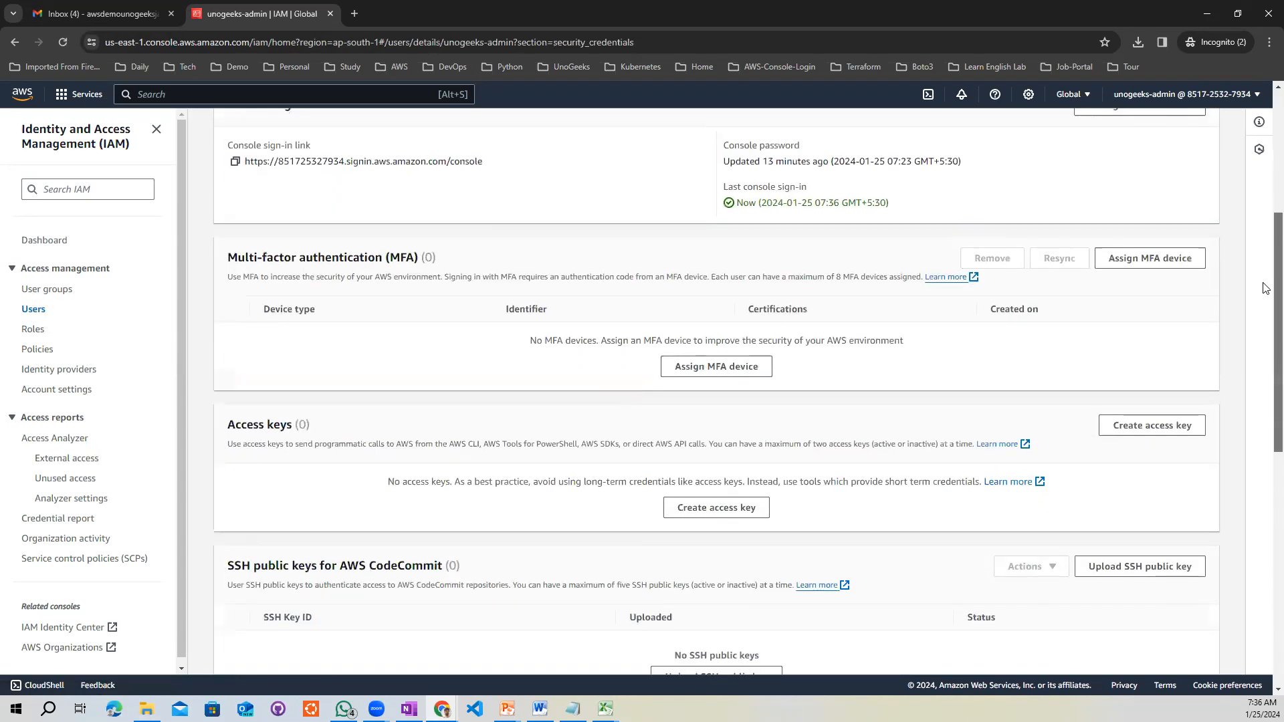
click(1162, 179)
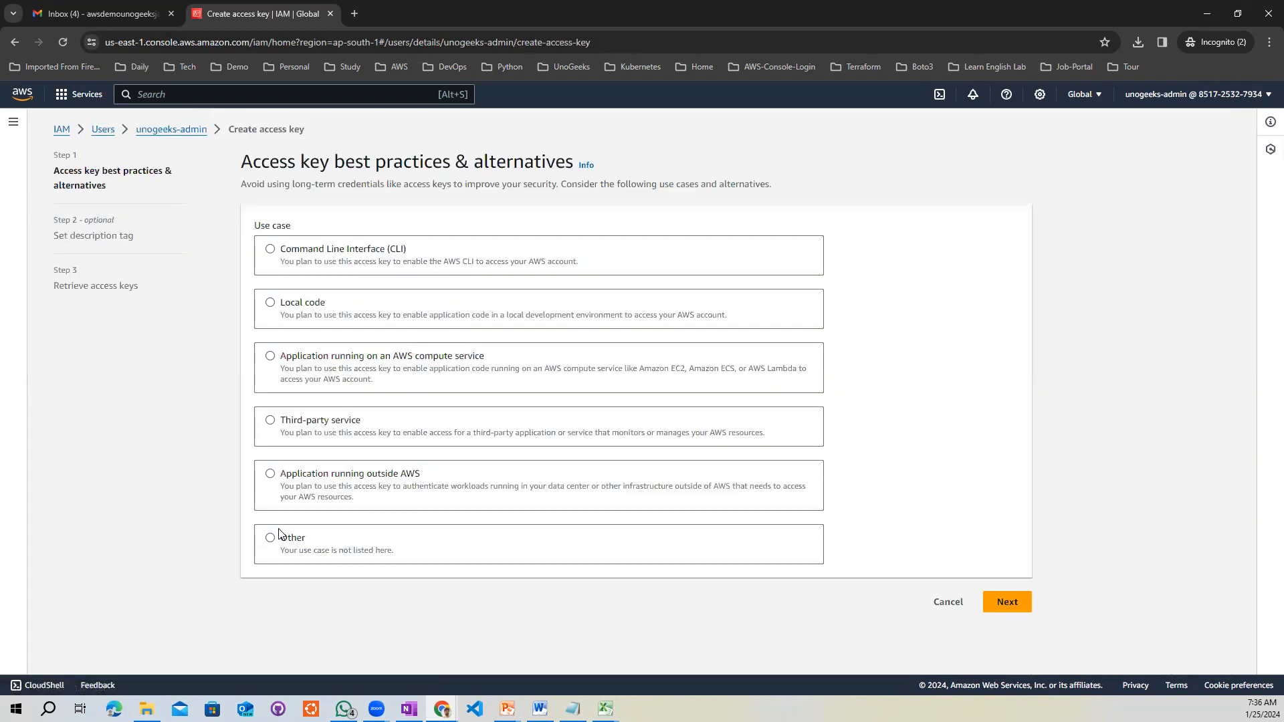
click(271, 538)
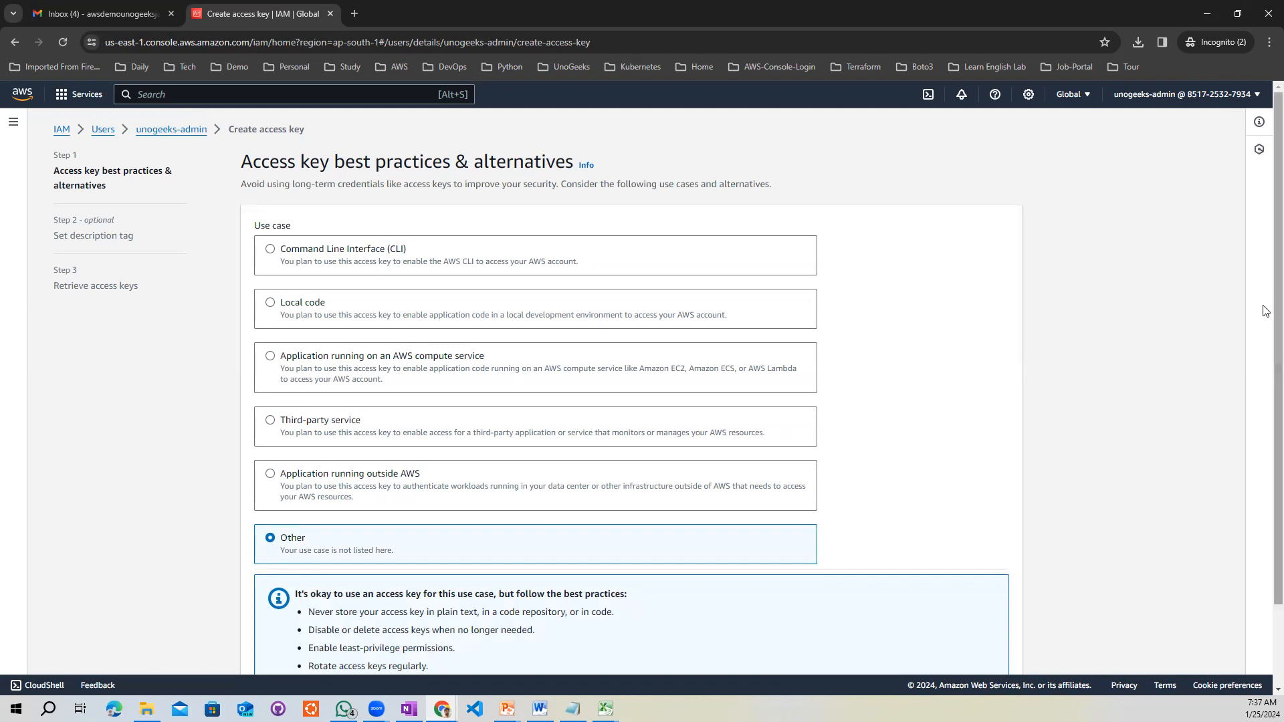
scroll(1266, 501, down, 2)
click(995, 654)
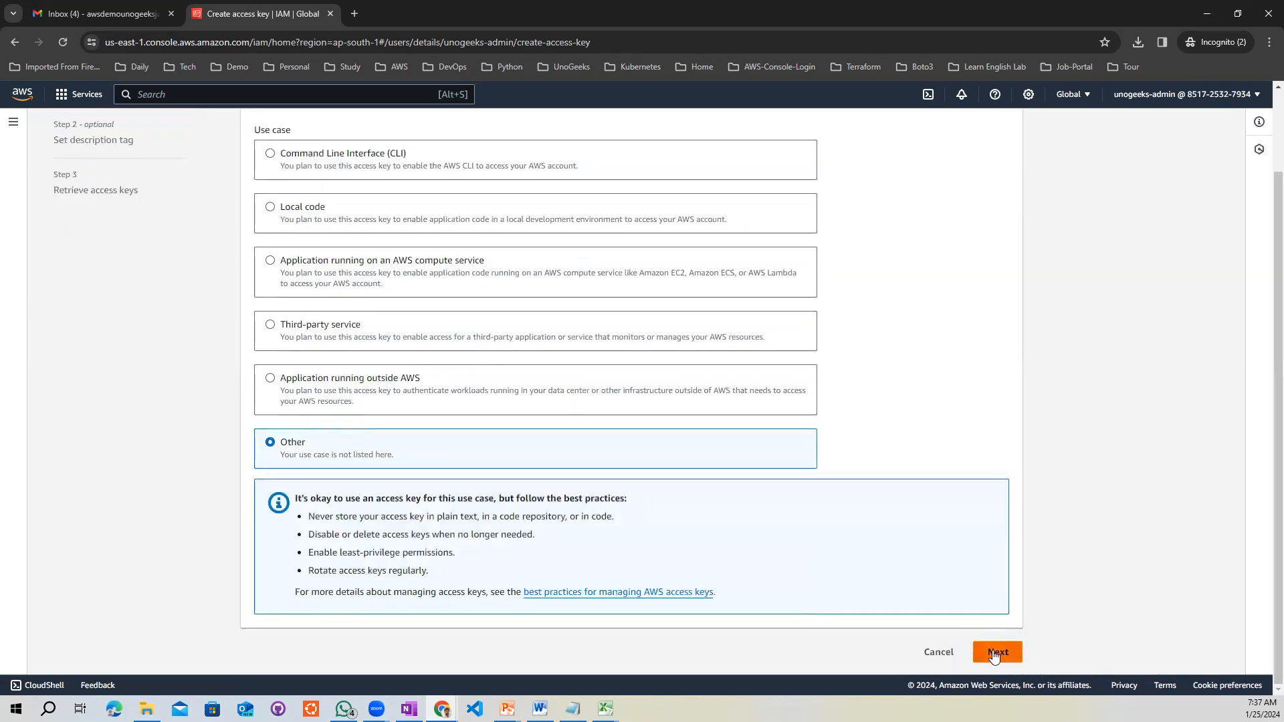
click(986, 314)
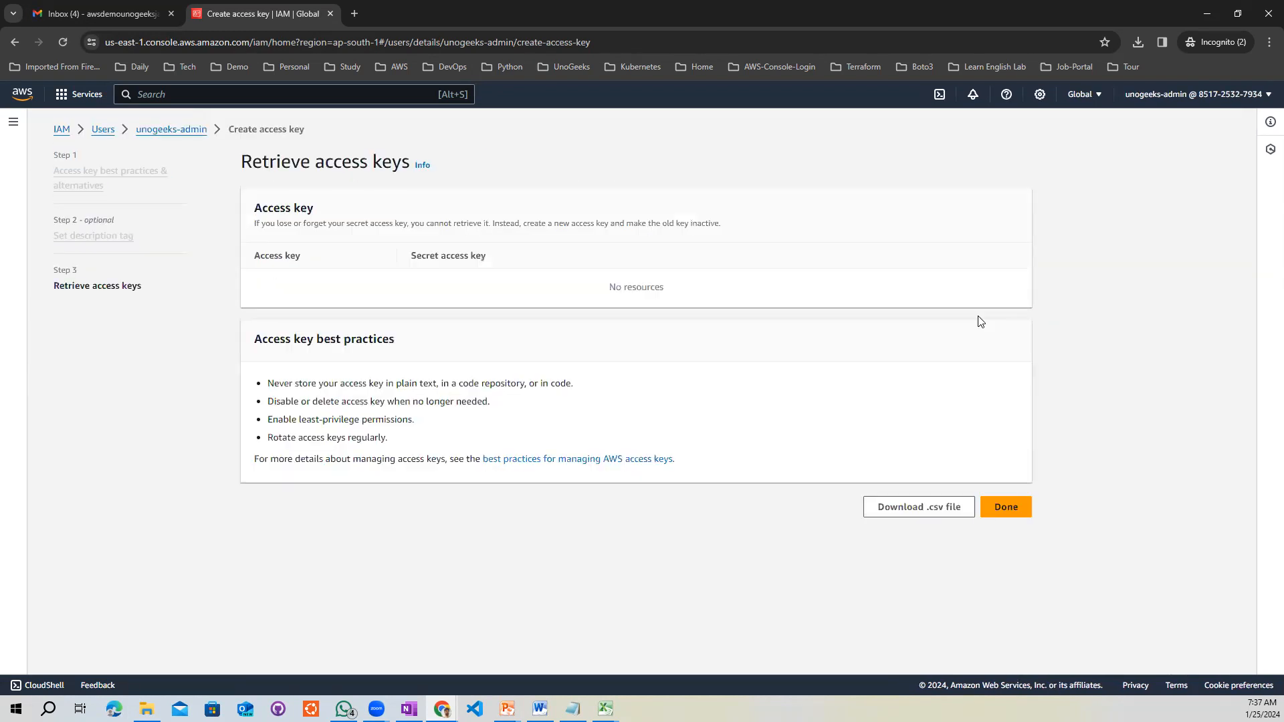
- Save the new access key to Downloads as the CSV file unogeeks-admin_accessKeys and finish the key creation
click(1006, 542)
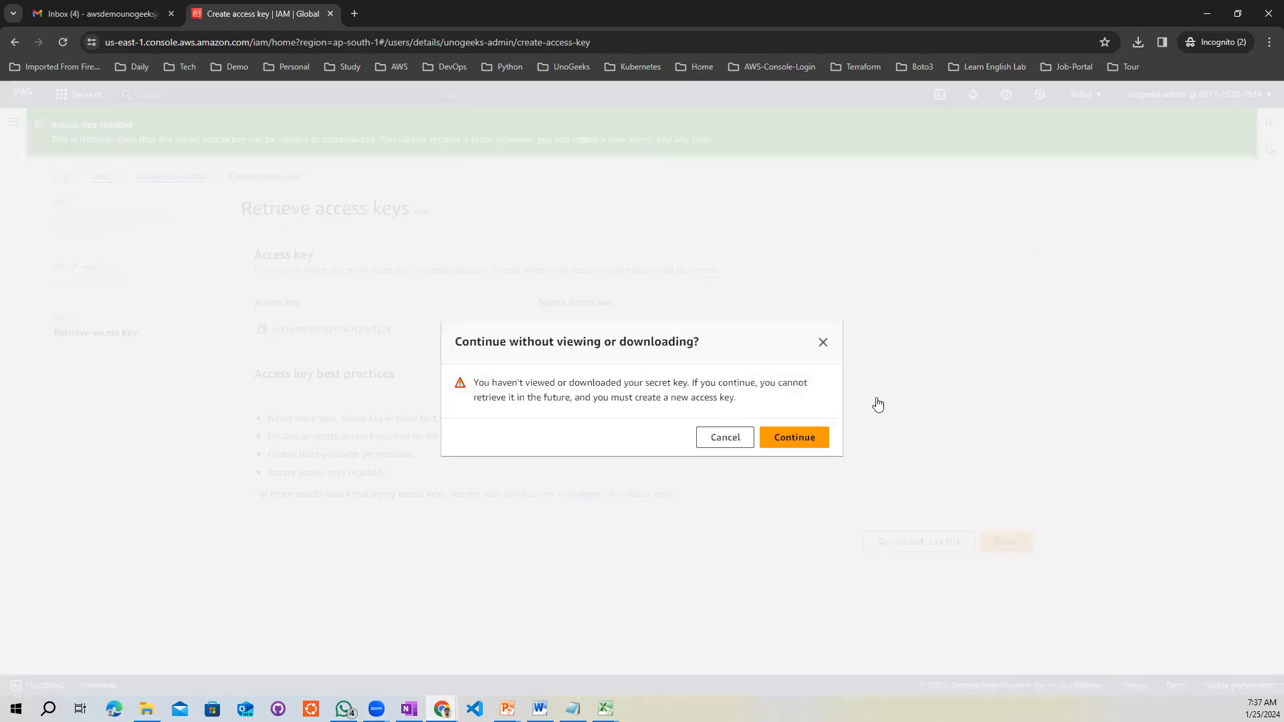
click(823, 343)
click(897, 543)
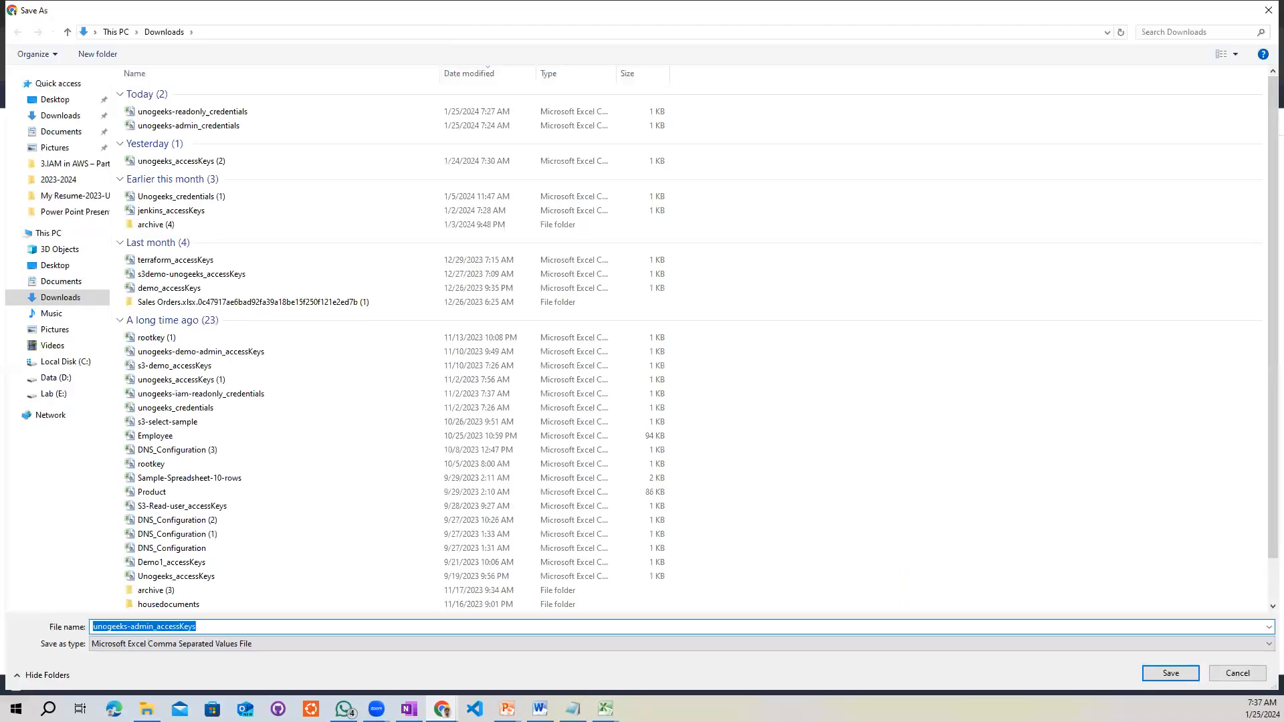
click(1171, 673)
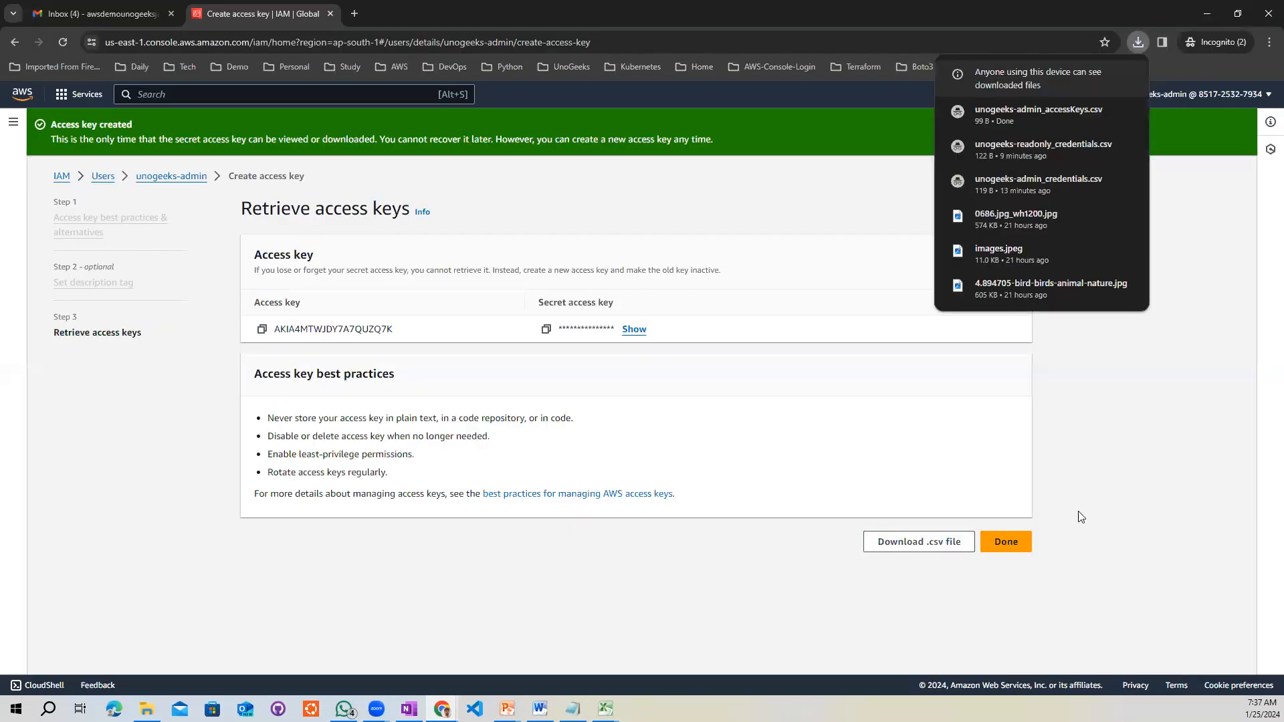
click(1006, 542)
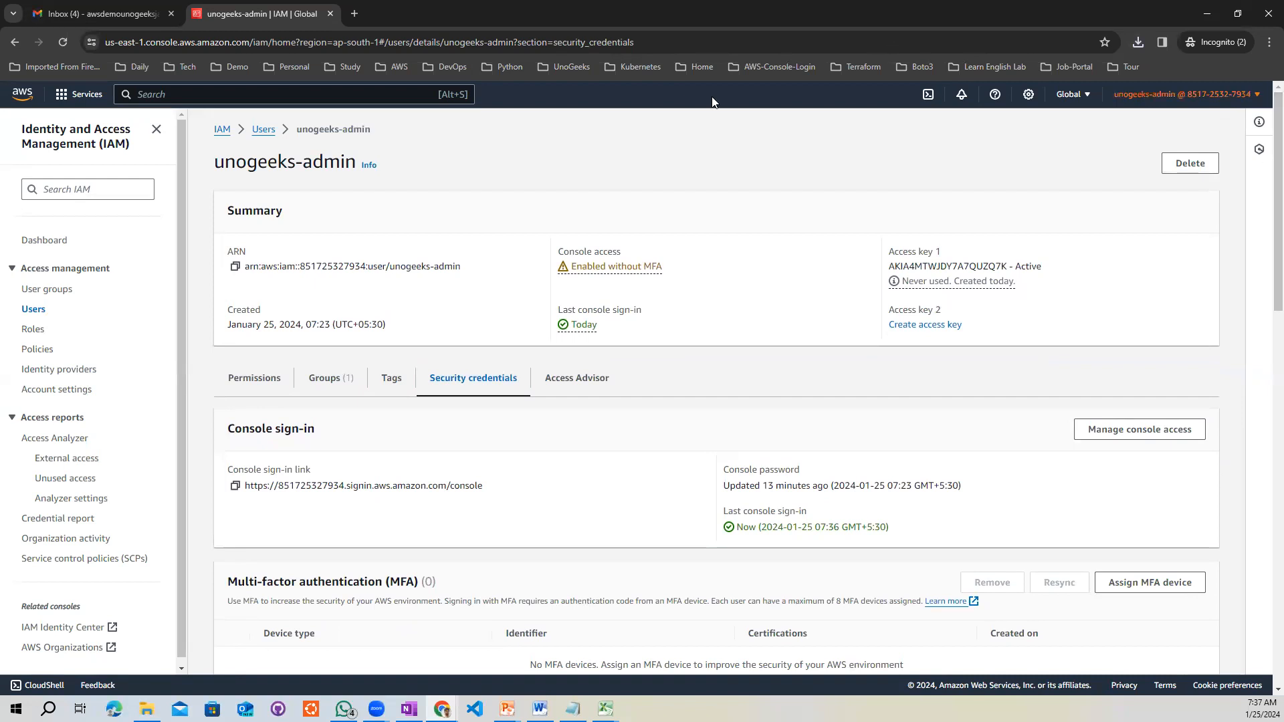
- Go back to the IAM users list and open the access keys section of the unogeeks-readonly user's security credentials
click(261, 133)
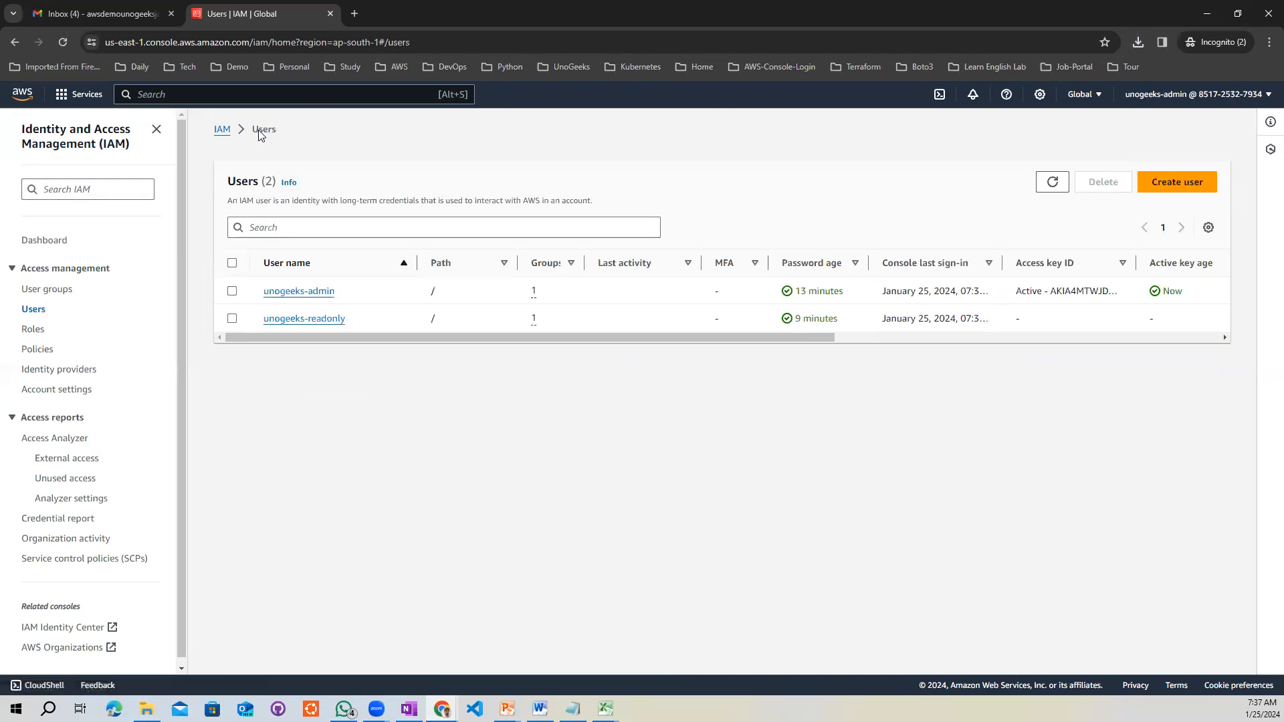
click(292, 325)
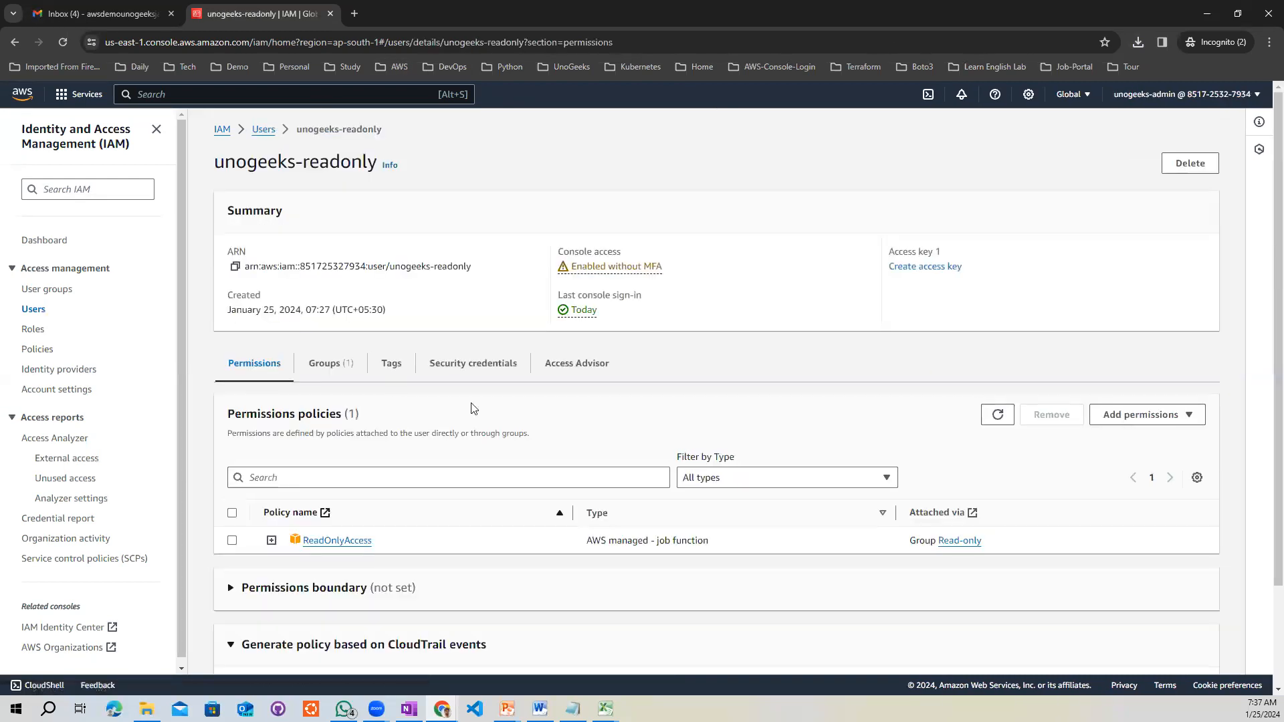
click(460, 365)
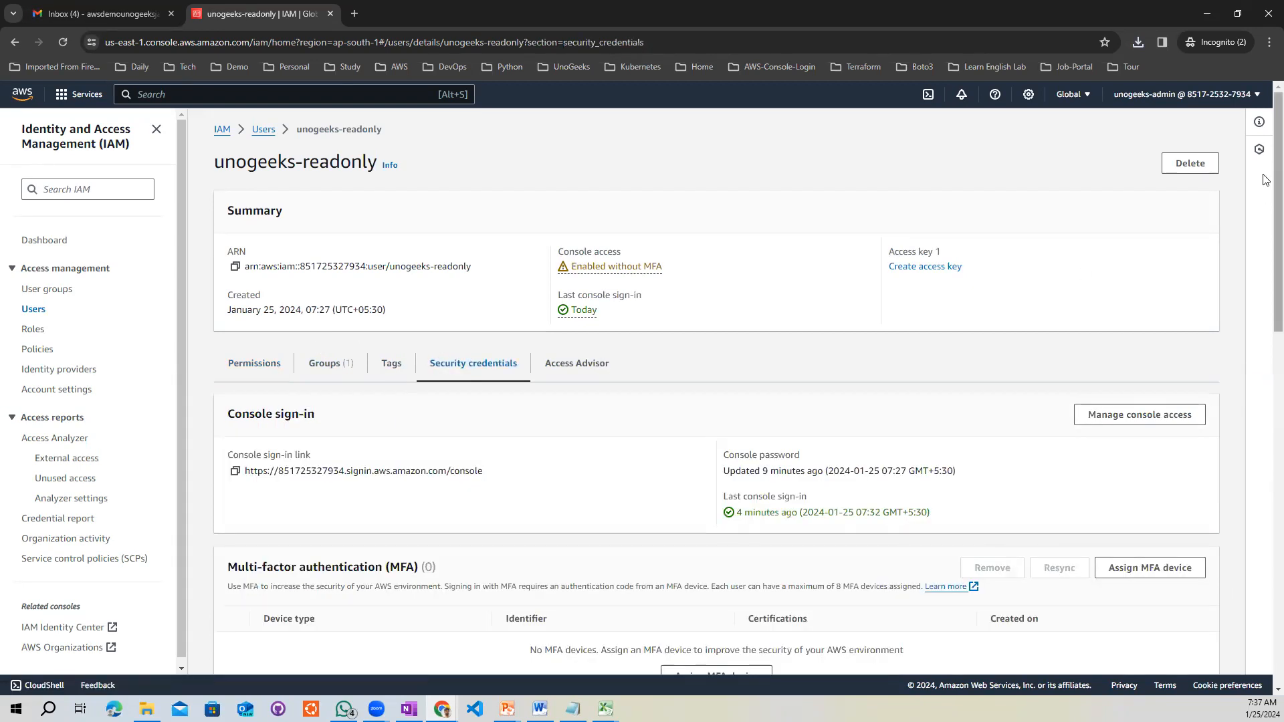
scroll(1204, 335, down, 7)
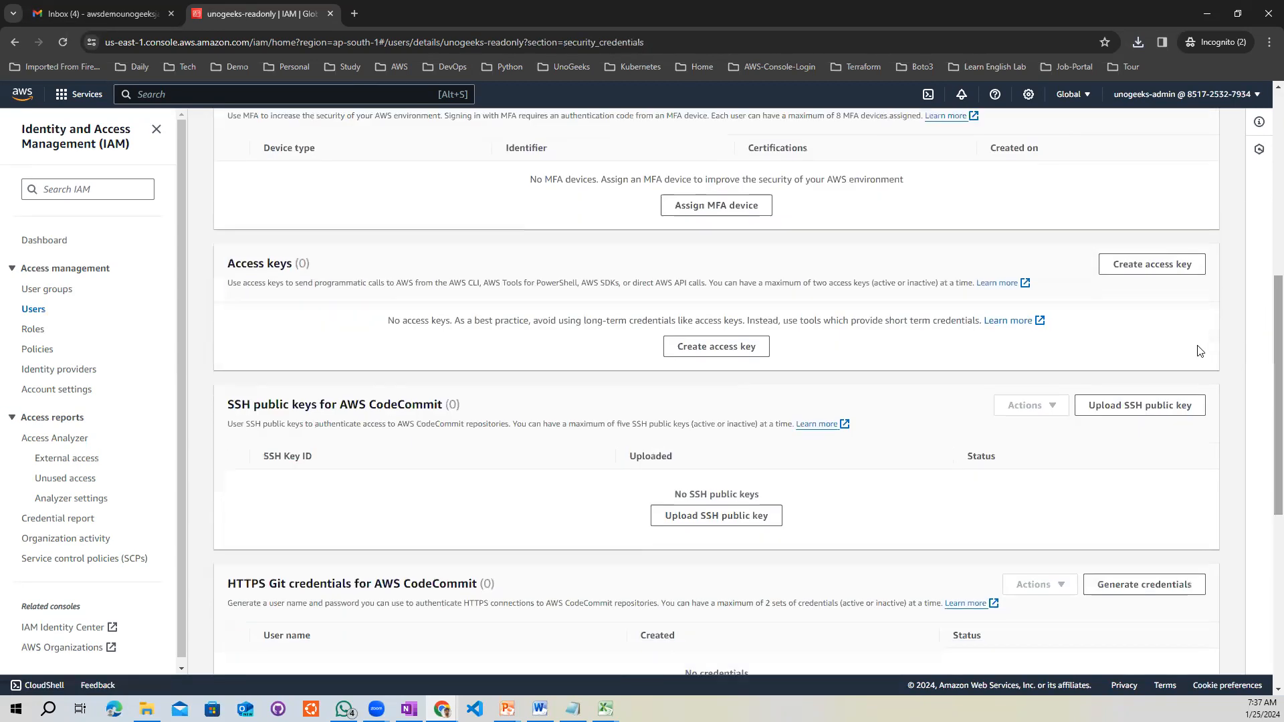
- Create an access key for unogeeks-readonly with the use case Other and an empty description tag
click(1152, 265)
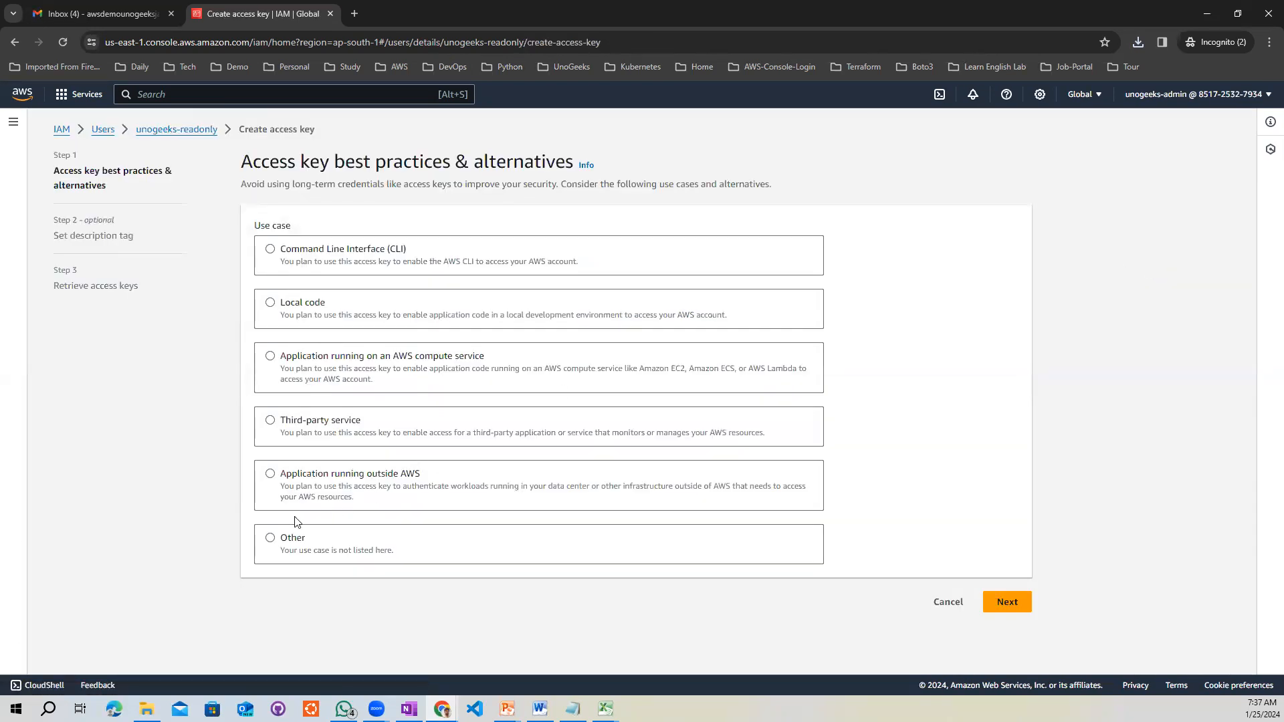
click(270, 540)
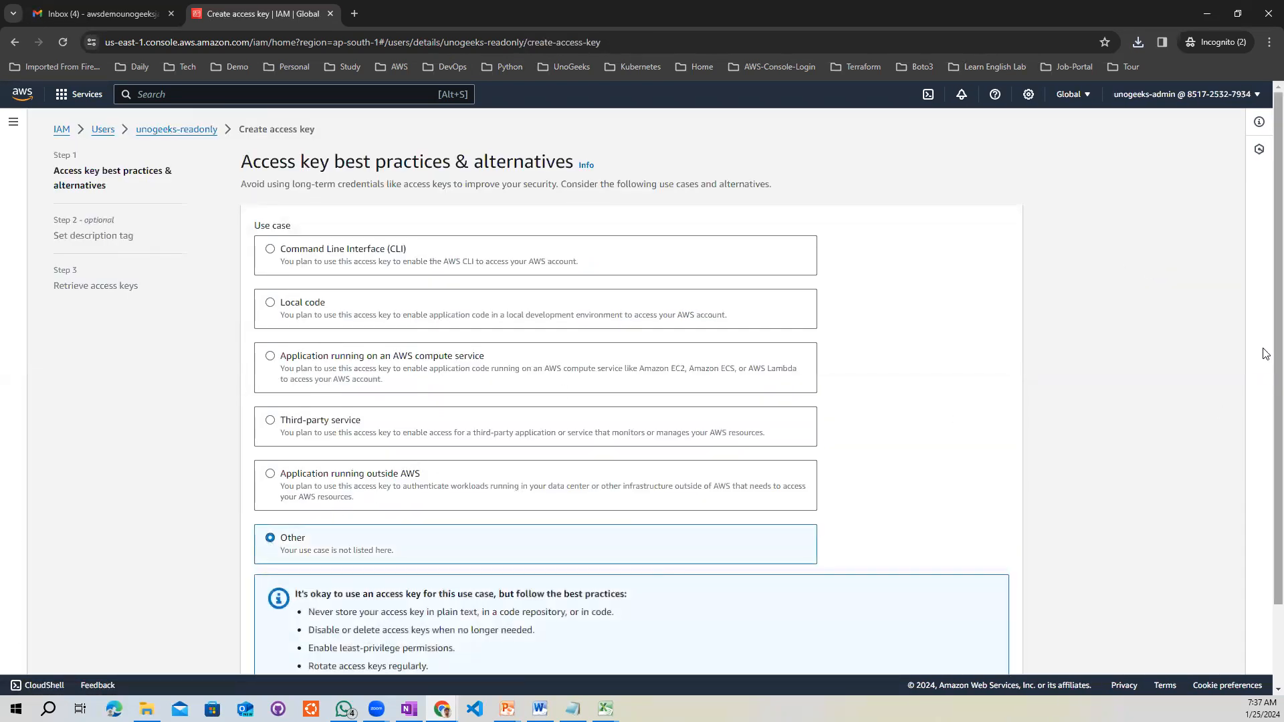
scroll(1267, 361, down, 2)
click(996, 660)
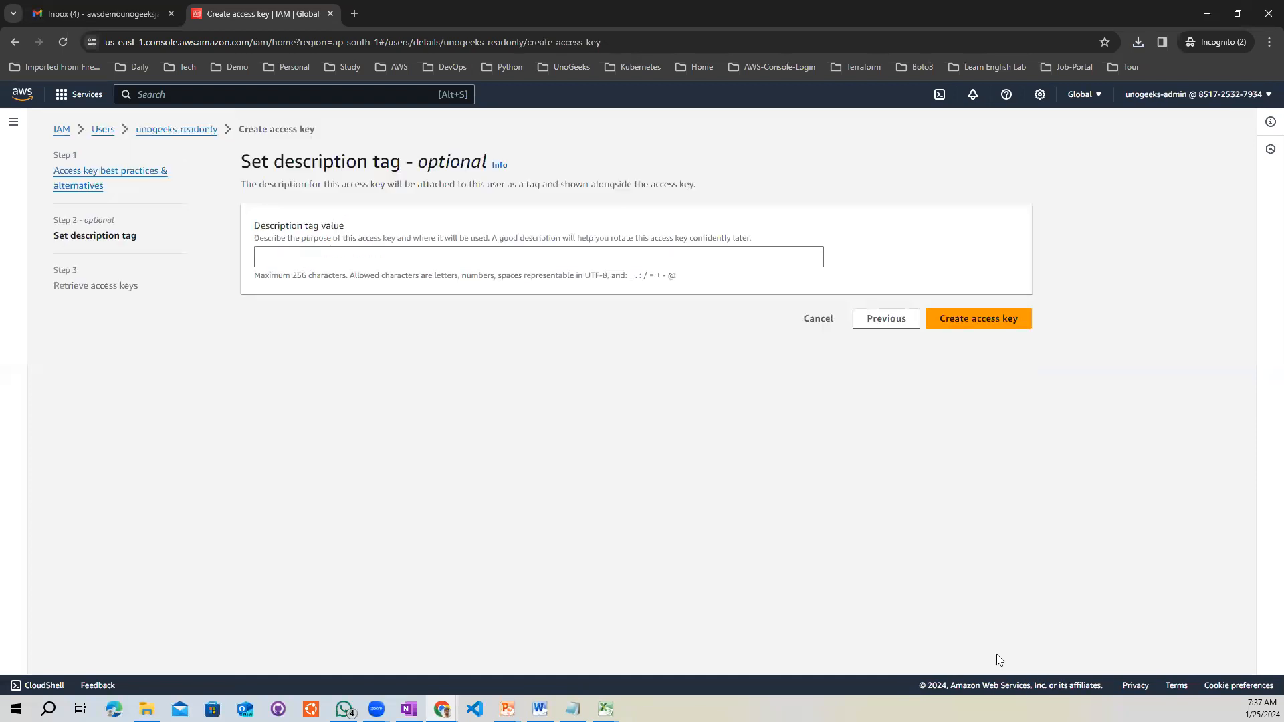
click(972, 324)
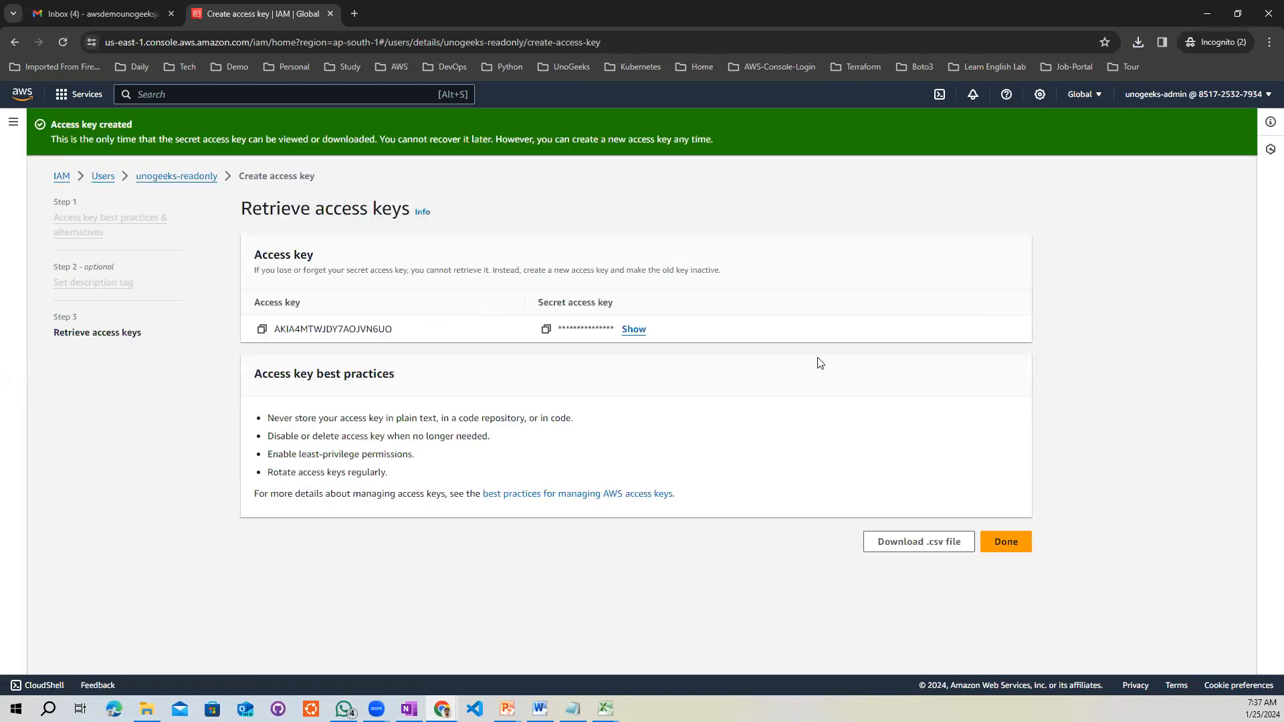
- Save the new key to Downloads as the CSV file unogeeks-readonly_accessKeys, finish the key creation and return to the users list
click(908, 542)
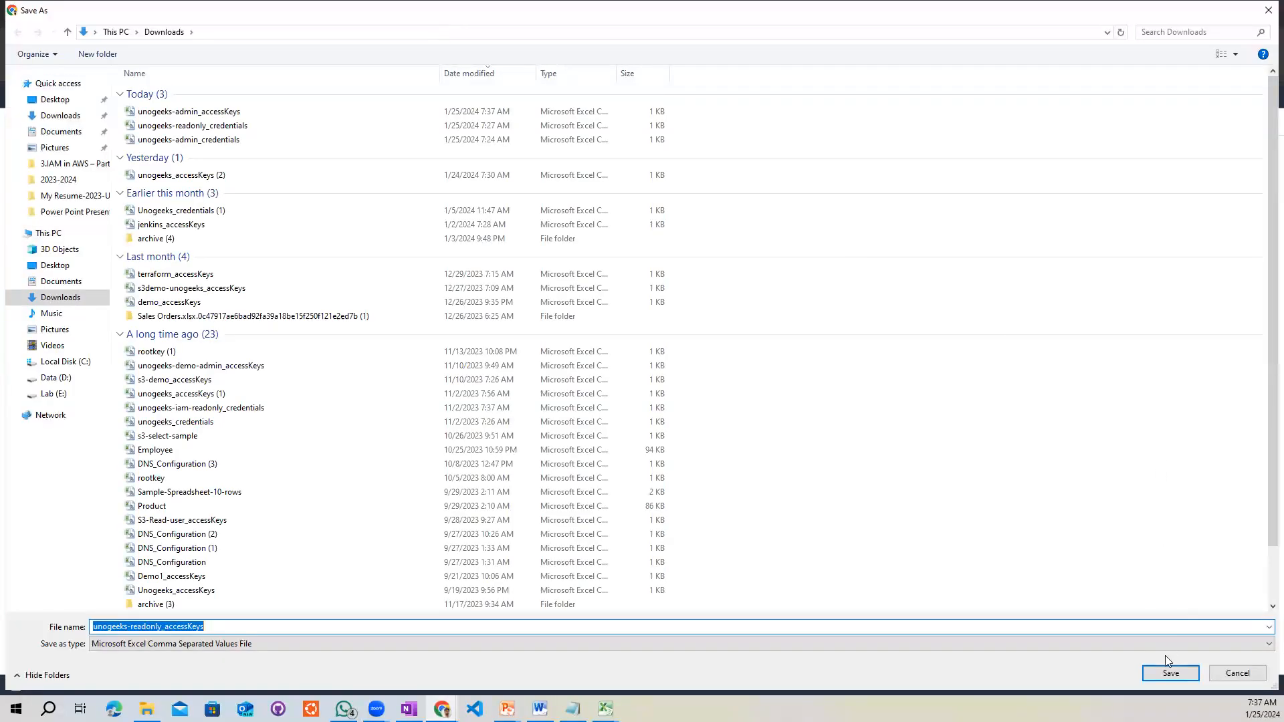
click(1164, 682)
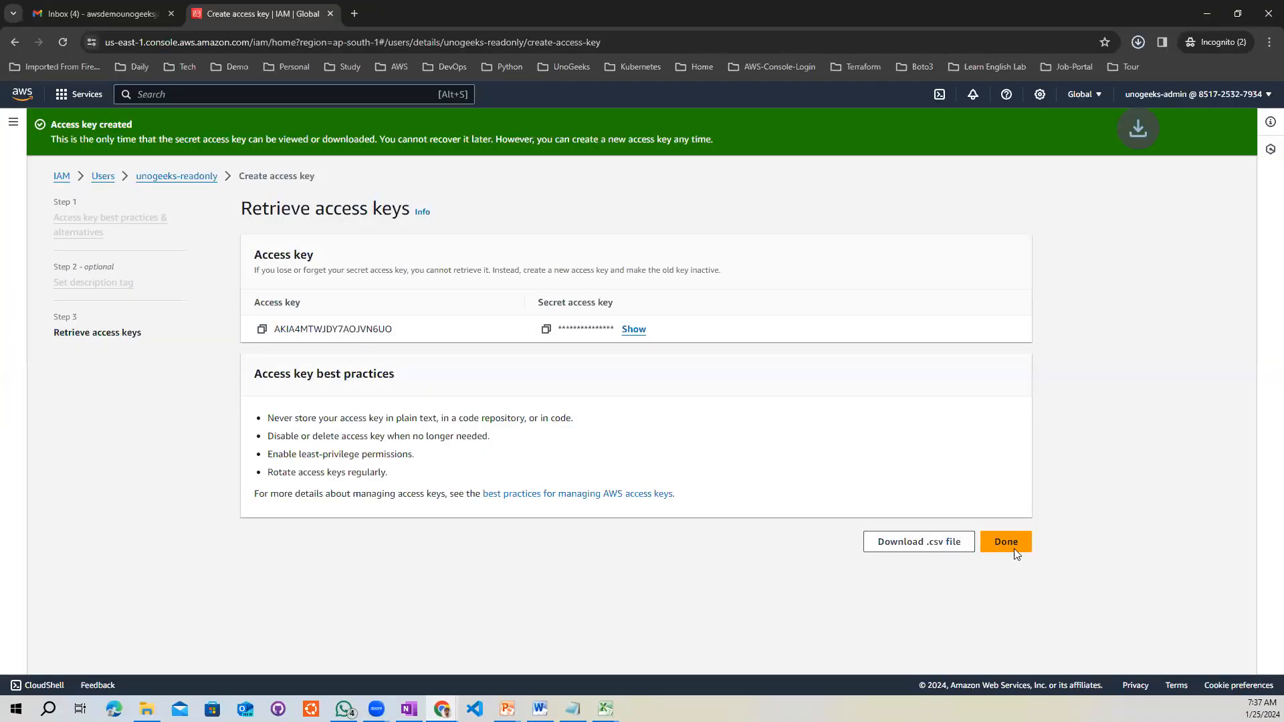
click(1012, 542)
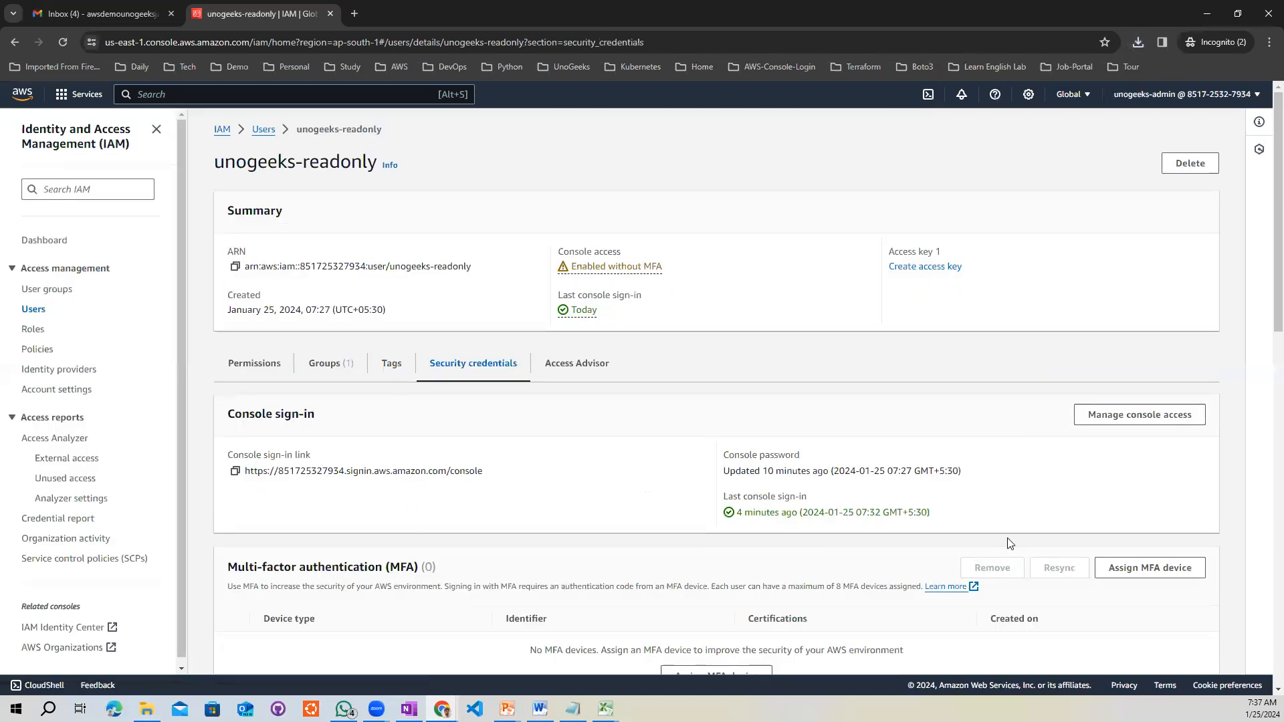
click(262, 131)
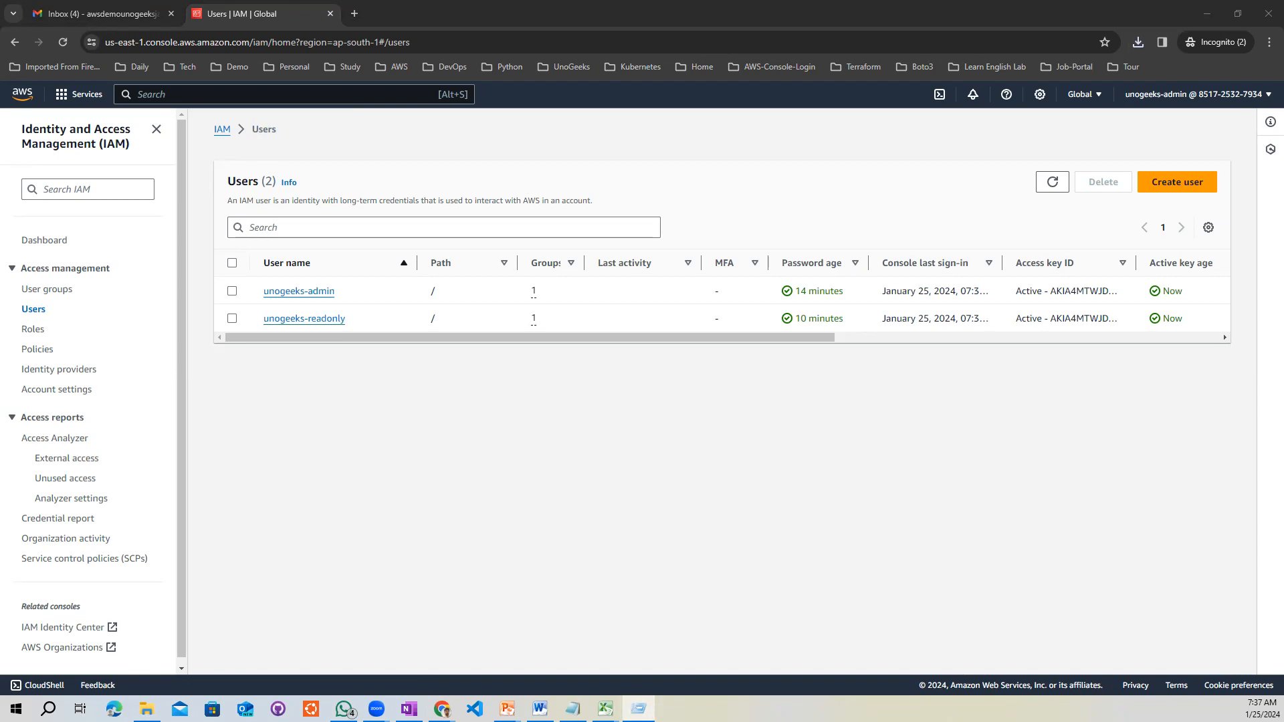
- Open a Windows Command Prompt and place its window over the AWS console
key(super+r)
click(420, 568)
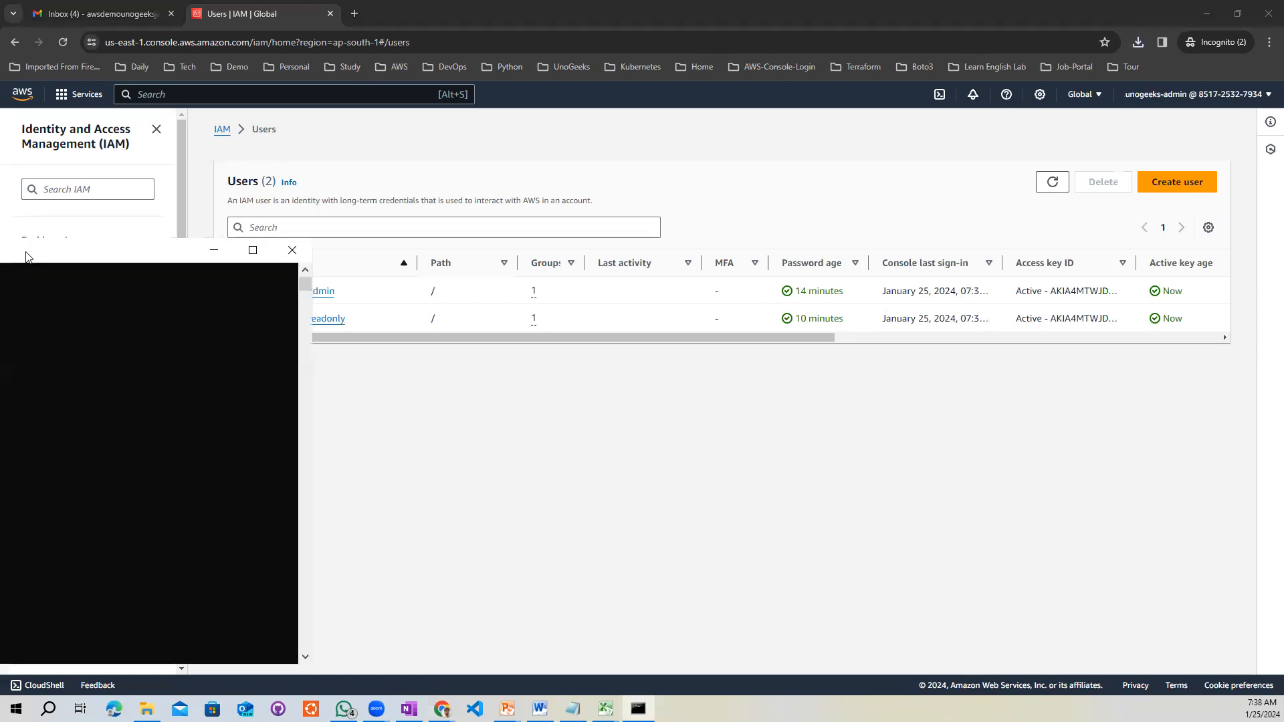
click(359, 254)
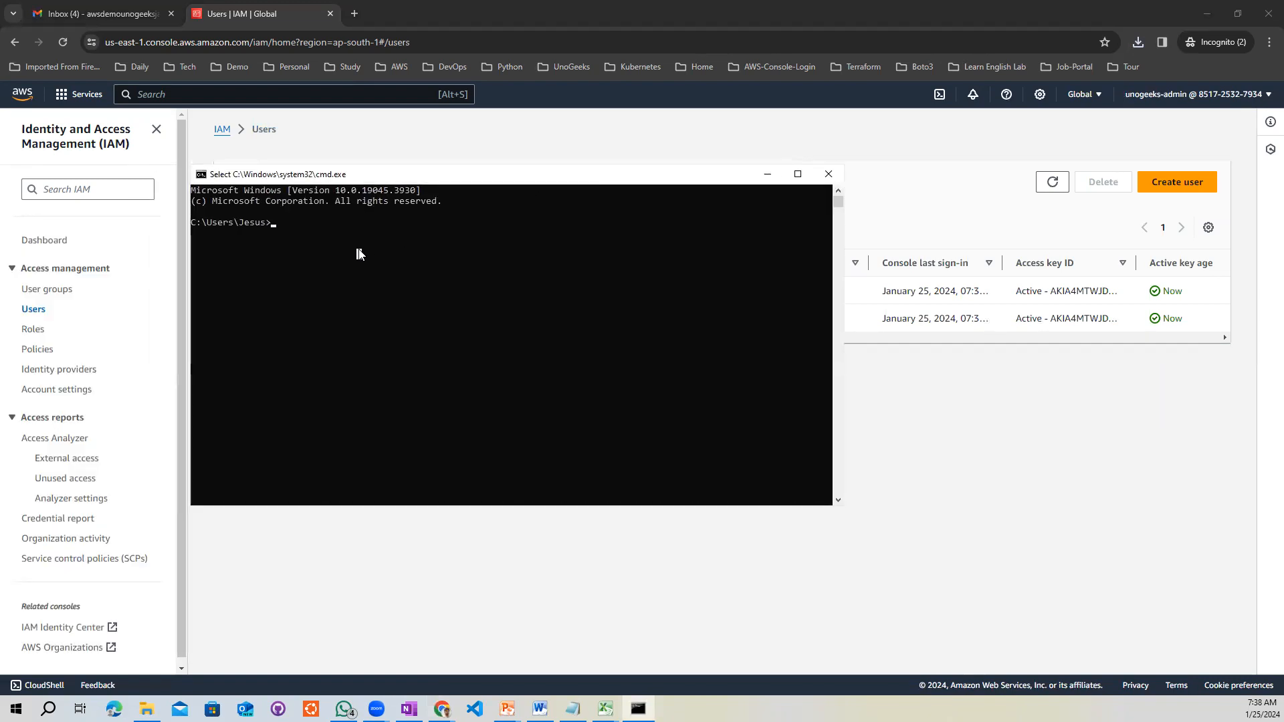
- Open unogeeks-readonly_credentials from the Downloads folder in Excel and widen the User name column to read its contents
key(super+e)
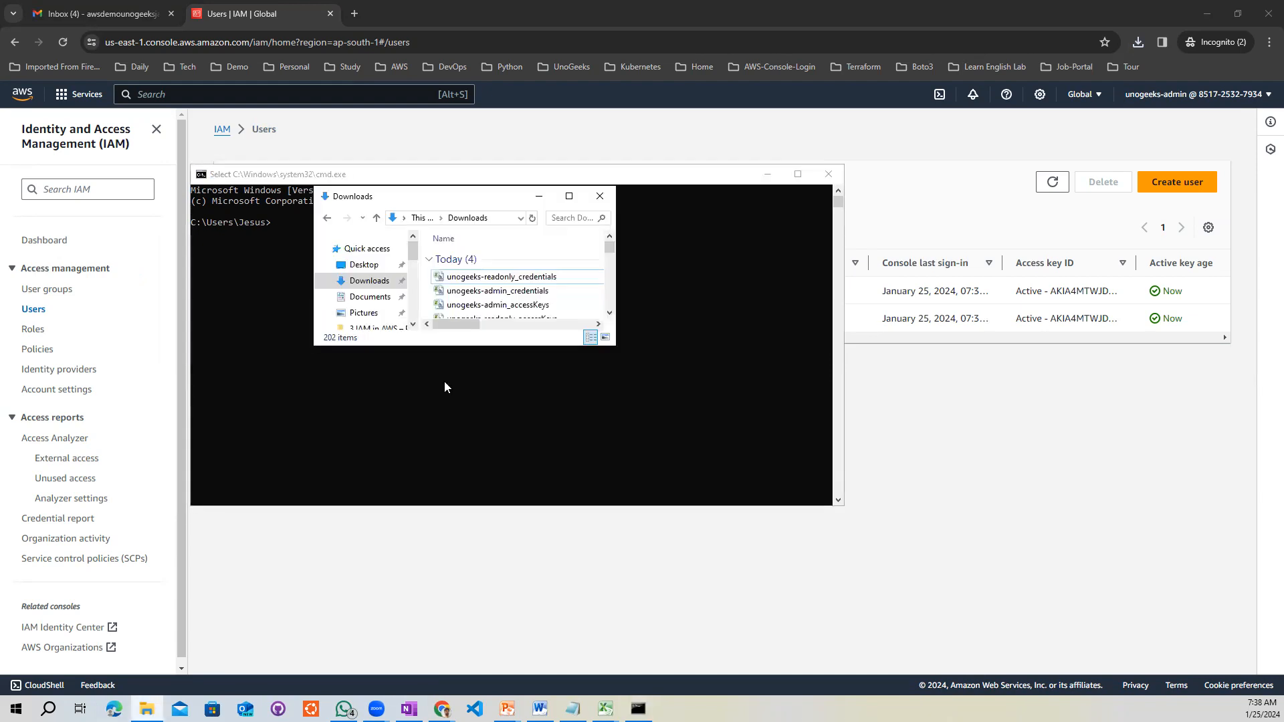
click(569, 196)
double_click(204, 115)
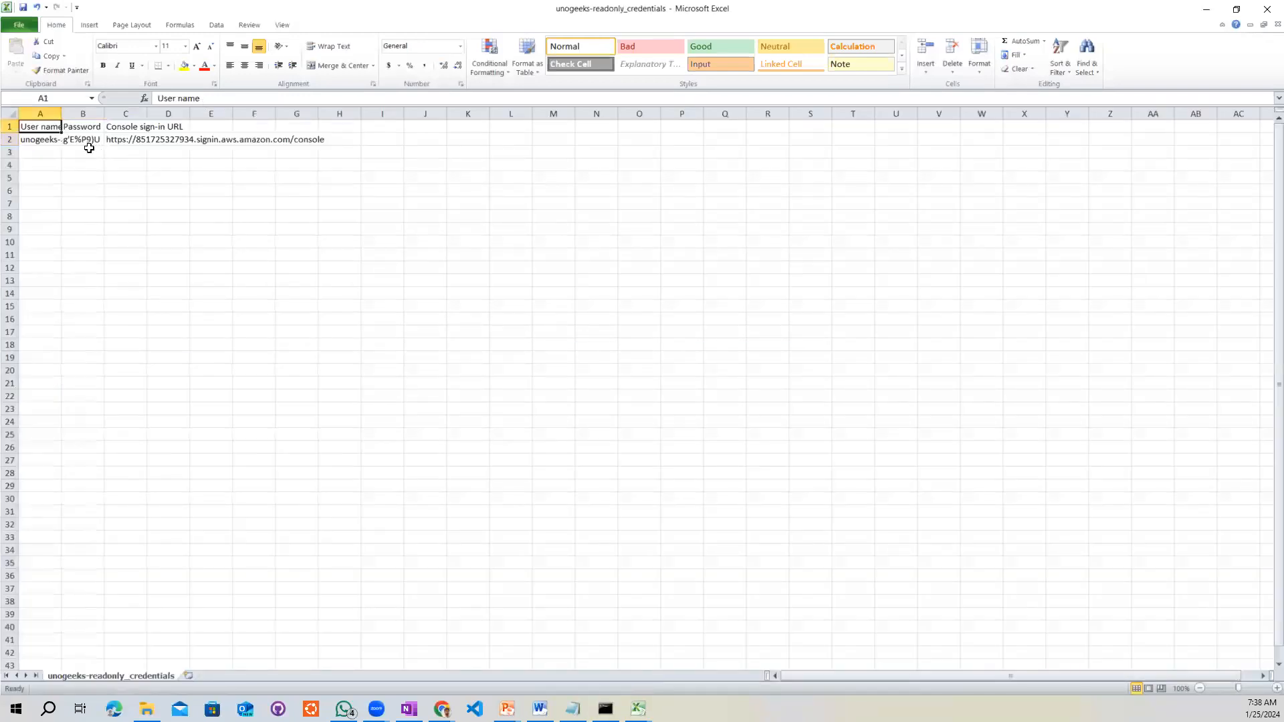
double_click(60, 106)
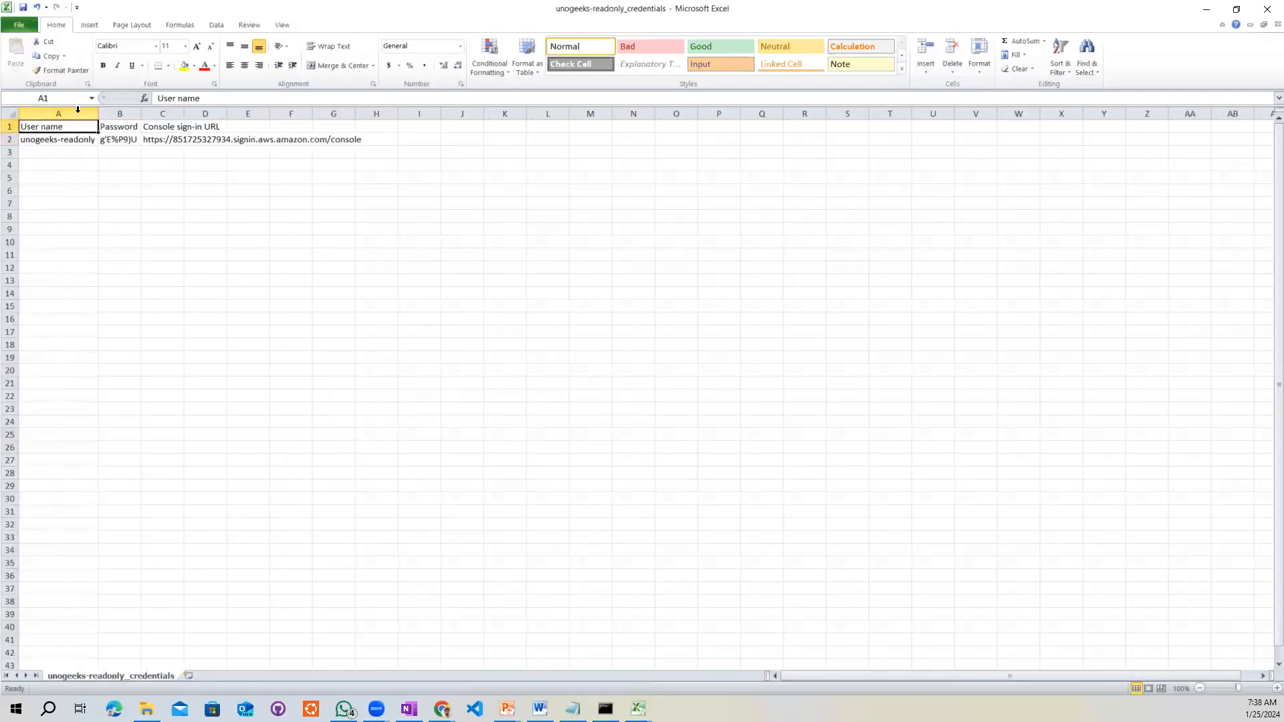
click(1206, 8)
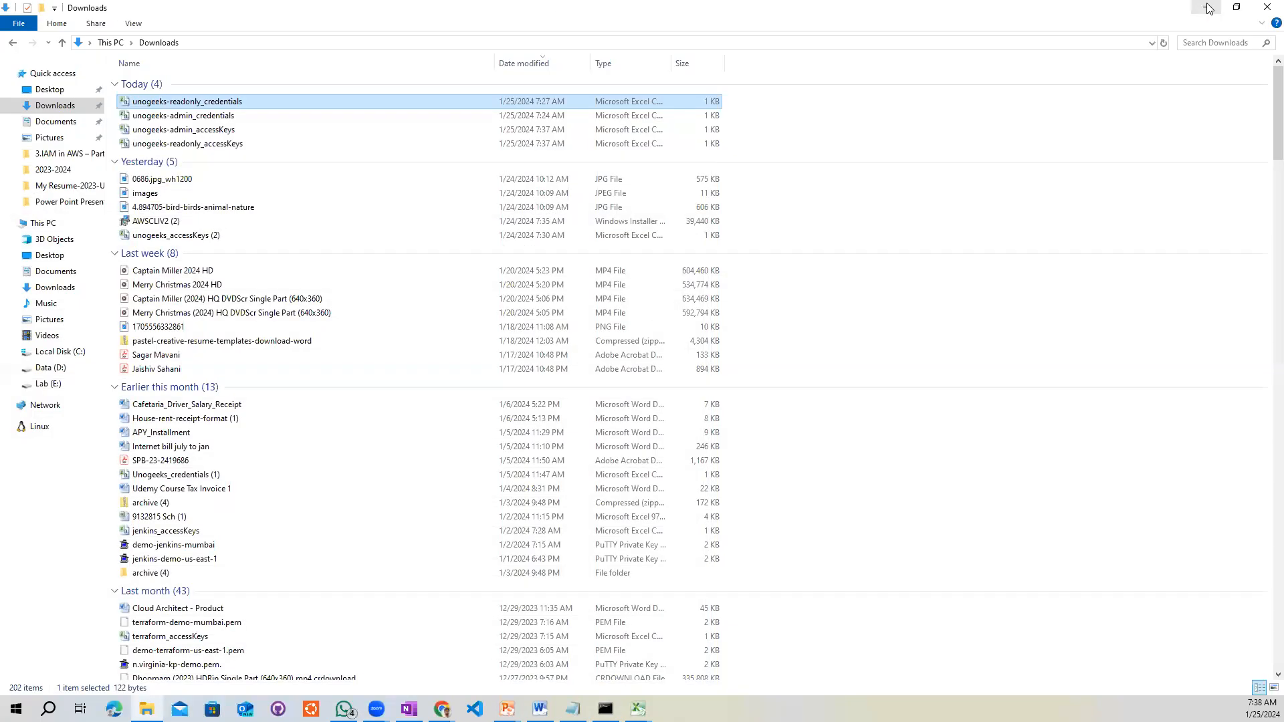
- Open unogeeks-readonly_accessKeys from Downloads in Excel, widen the Access key ID column and copy the access key ID
double_click(199, 143)
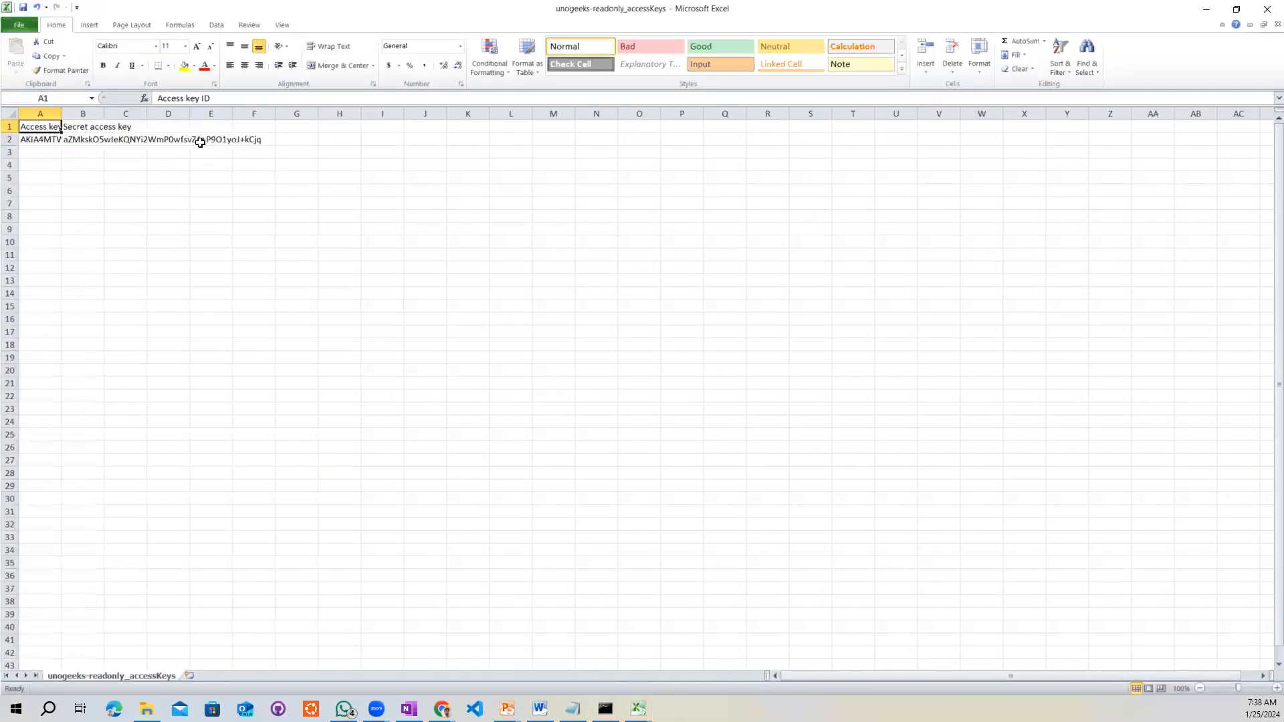
double_click(60, 107)
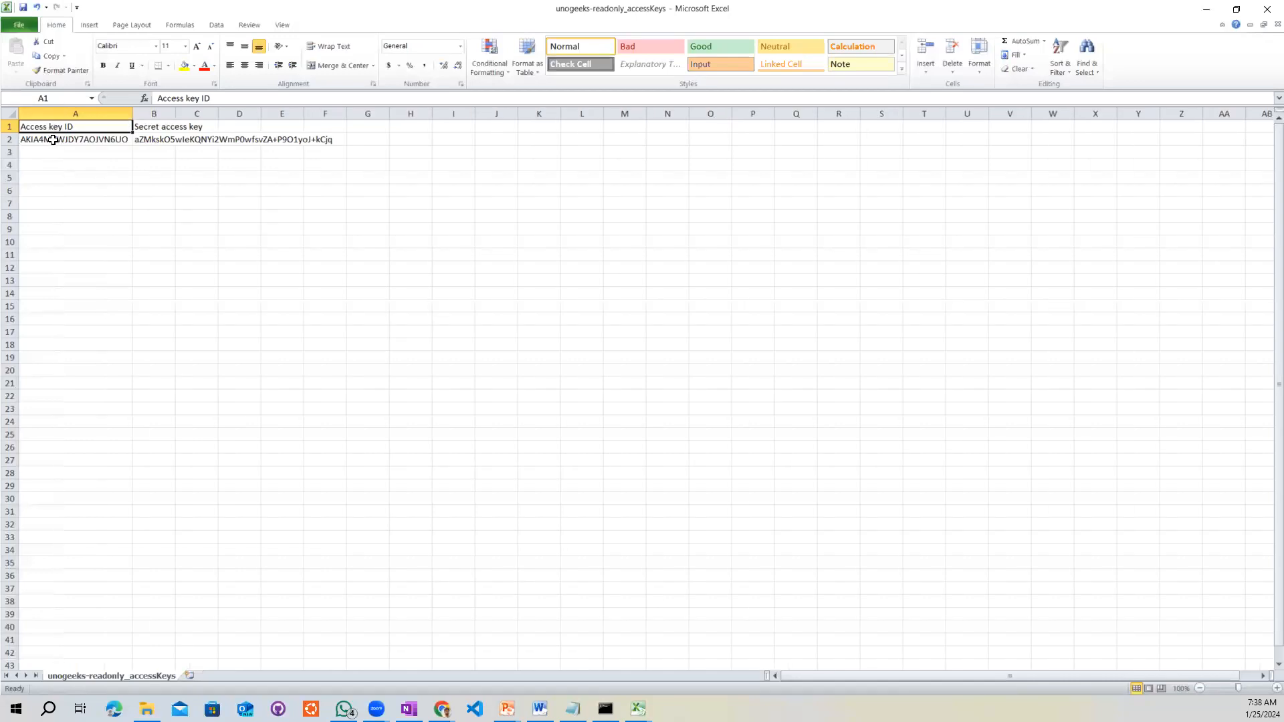
click(58, 139)
key(ctrl+c)
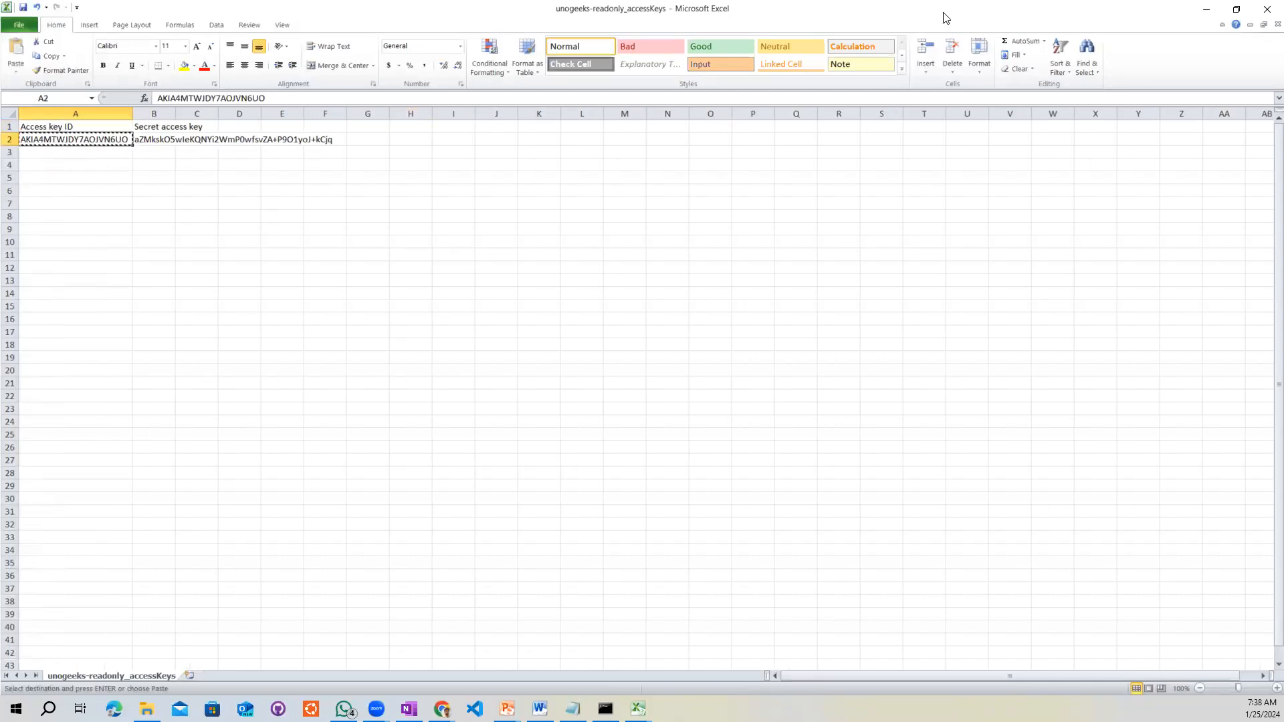
- Return to the Command Prompt and start the AWS CLI setup with the command aws configure
click(1204, 10)
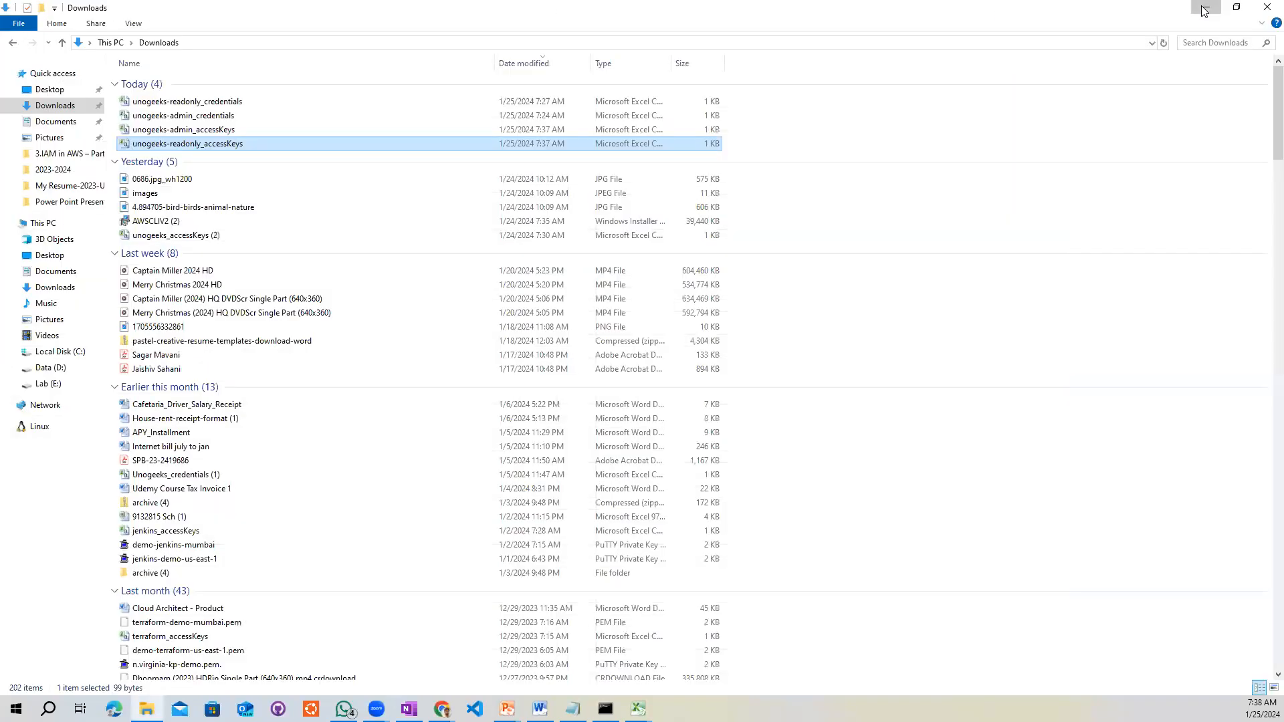
click(1202, 8)
click(359, 255)
click(290, 235)
text(aws co)
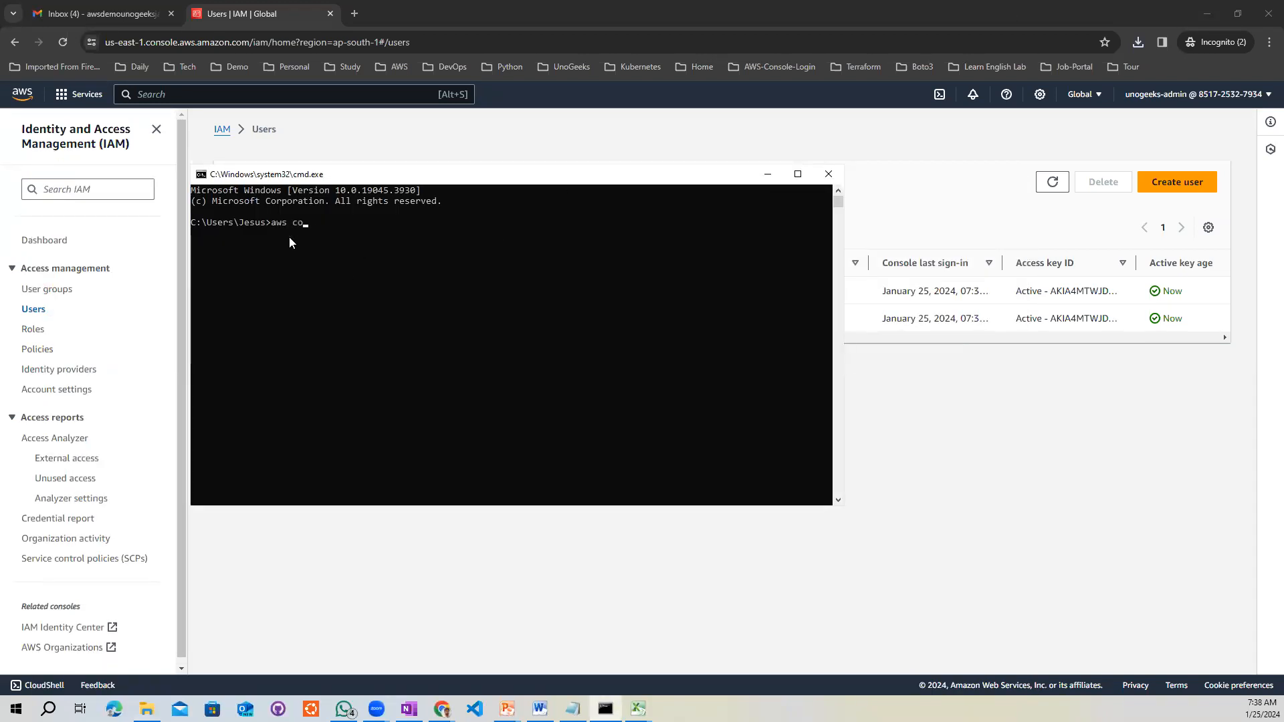
text(nfigure)
key(Return)
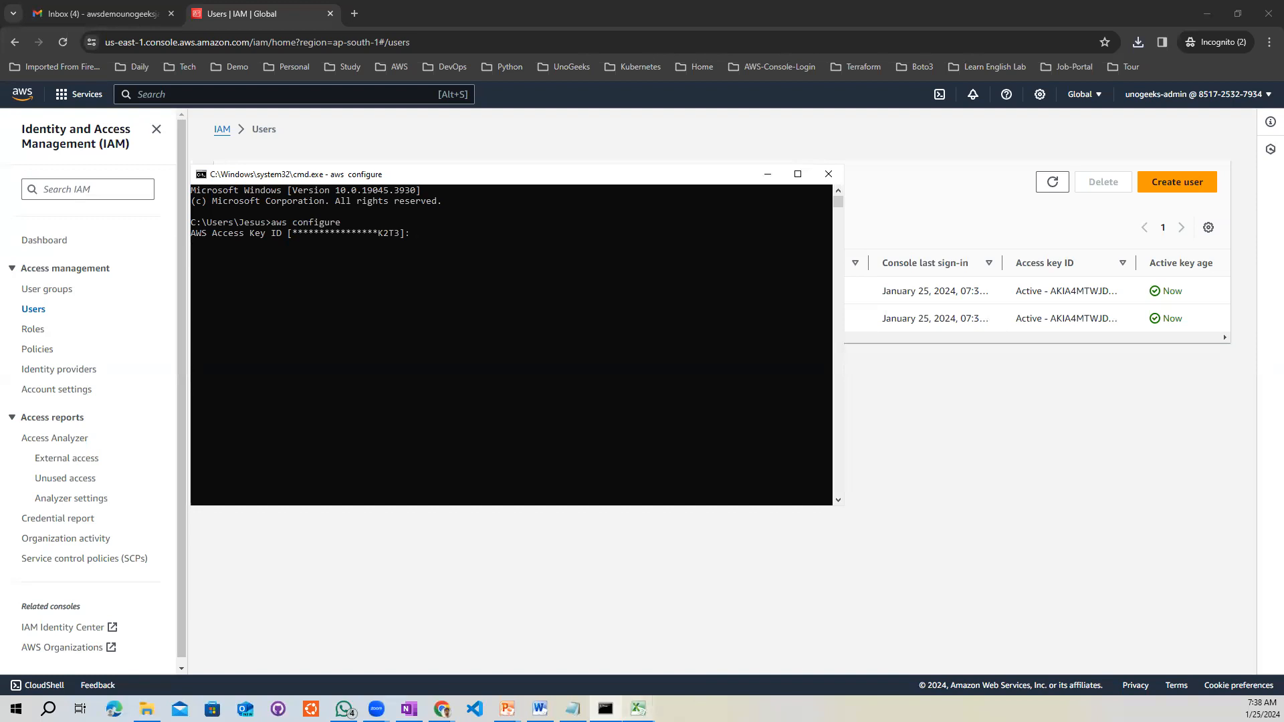
- Paste the read-only user's access key ID at the AWS Access Key ID prompt and submit it
mouse_move(638, 708)
click(776, 641)
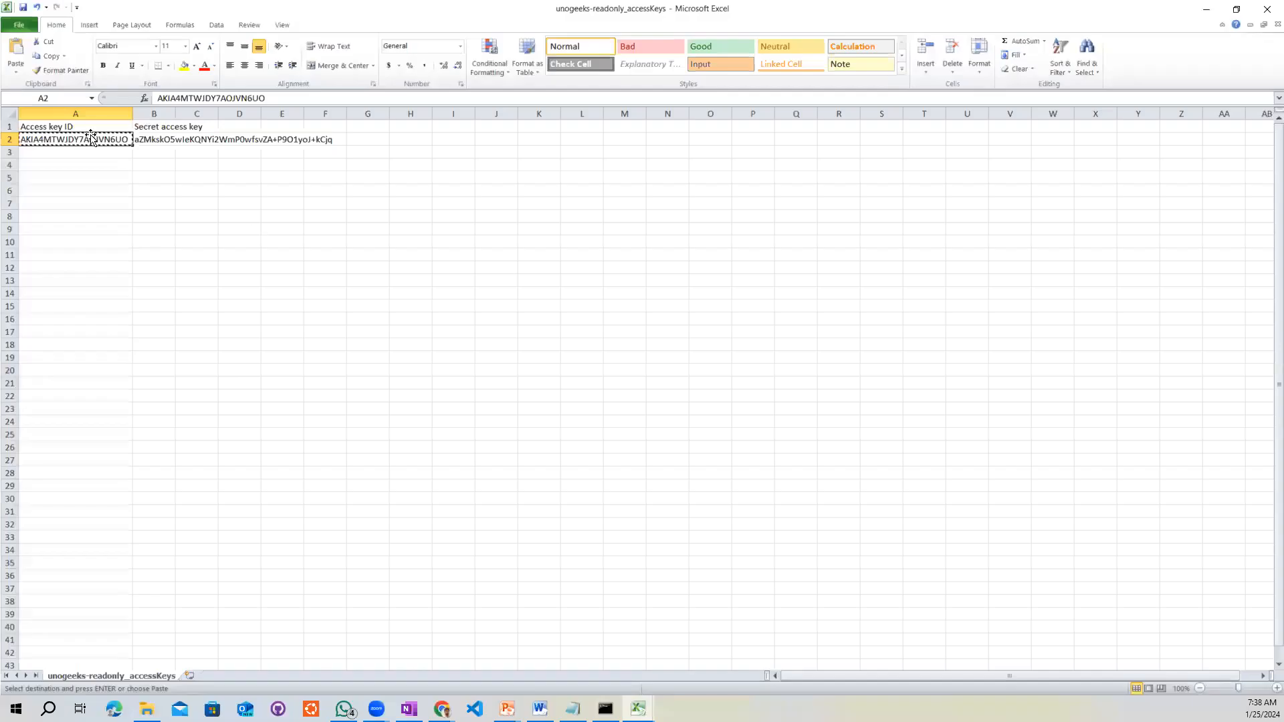
click(1205, 8)
key(ctrl+v)
key(Return)
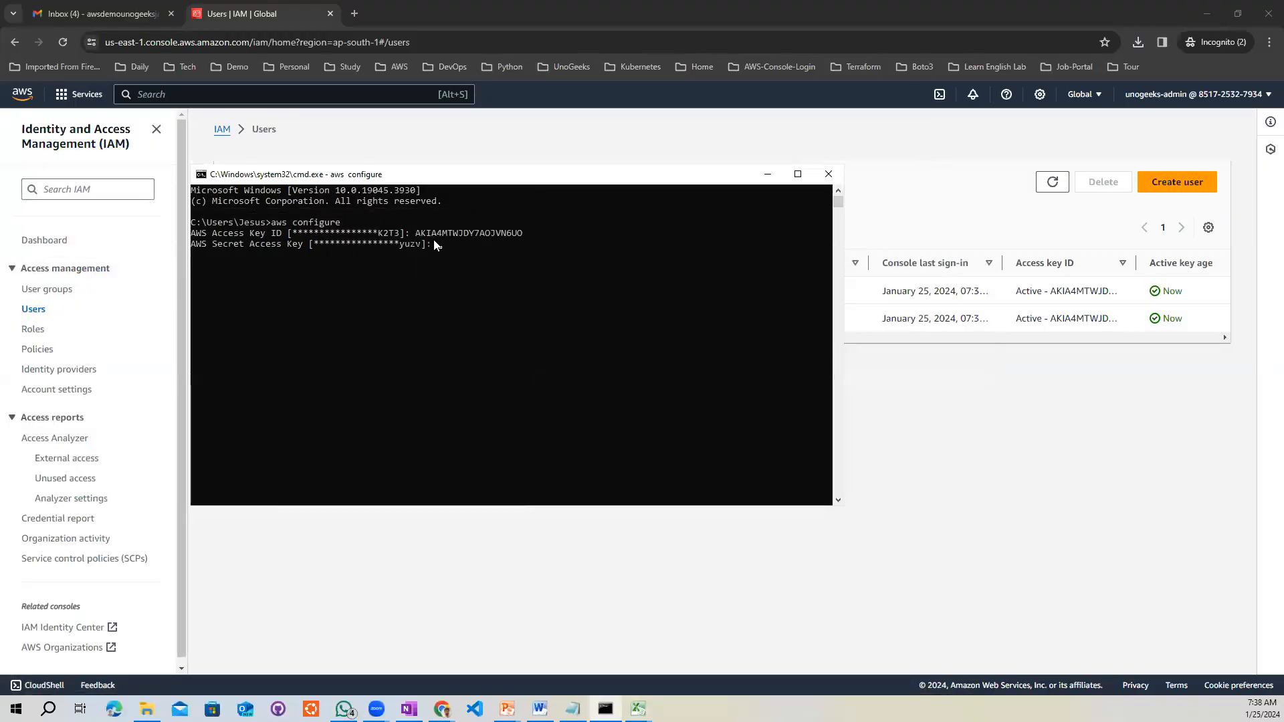
- Copy the secret access key from the spreadsheet and paste it at the AWS Secret Access Key prompt
key(alt+Tab)
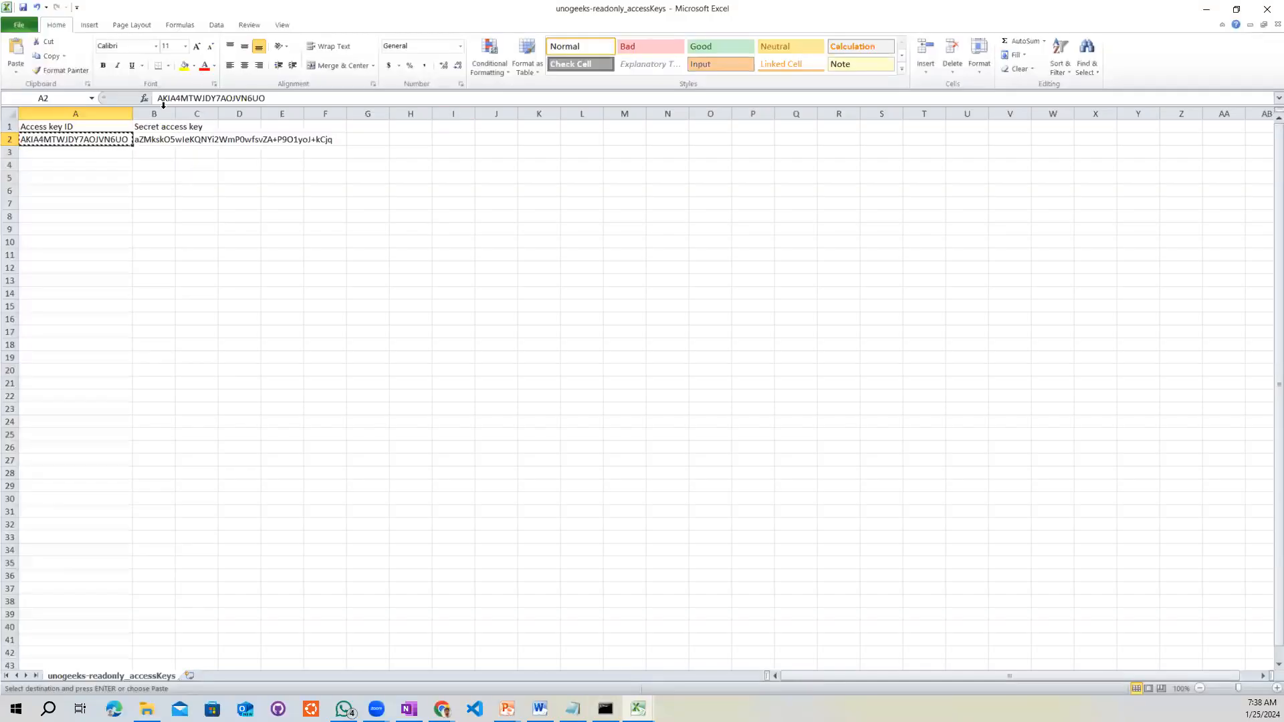
click(147, 146)
click(151, 138)
key(ctrl+c)
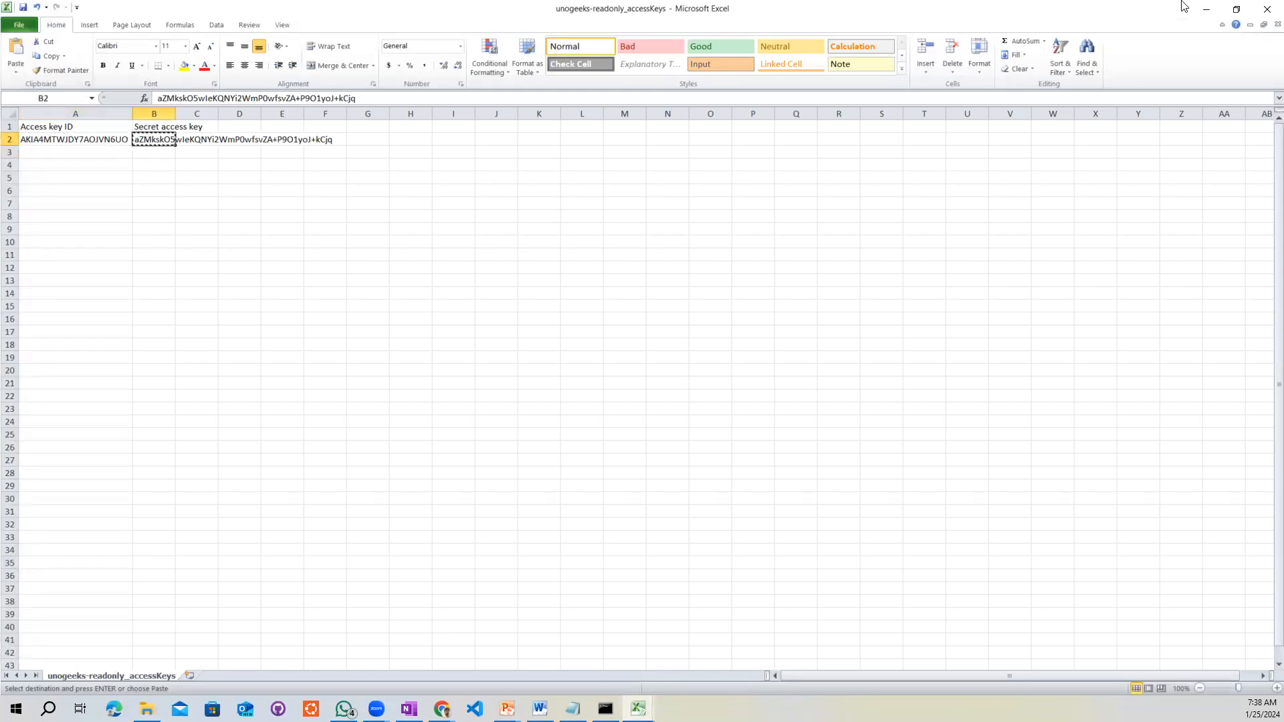
click(1208, 11)
right_click(455, 265)
- Set the AWS CLI default region name to ap-south-1 and the default output format to json
text(ap-south-1]: ap-south-1)
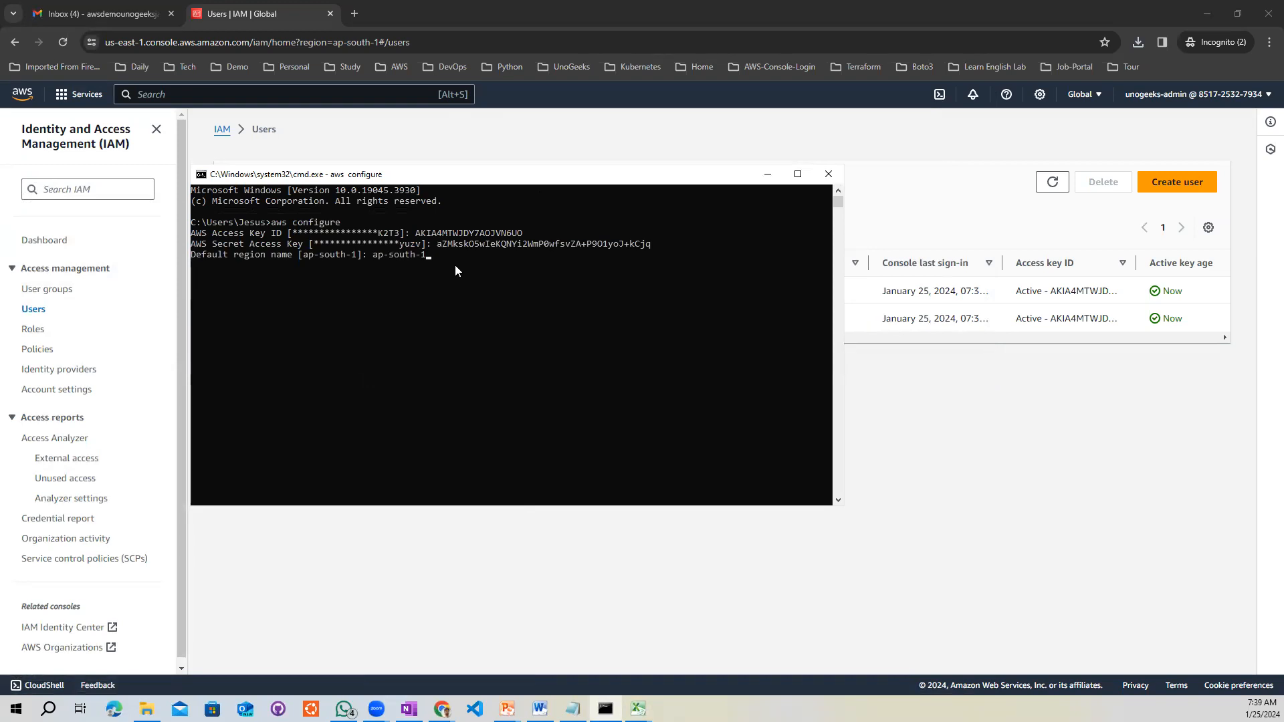
key(Return)
text(json]: json)
key(Return)
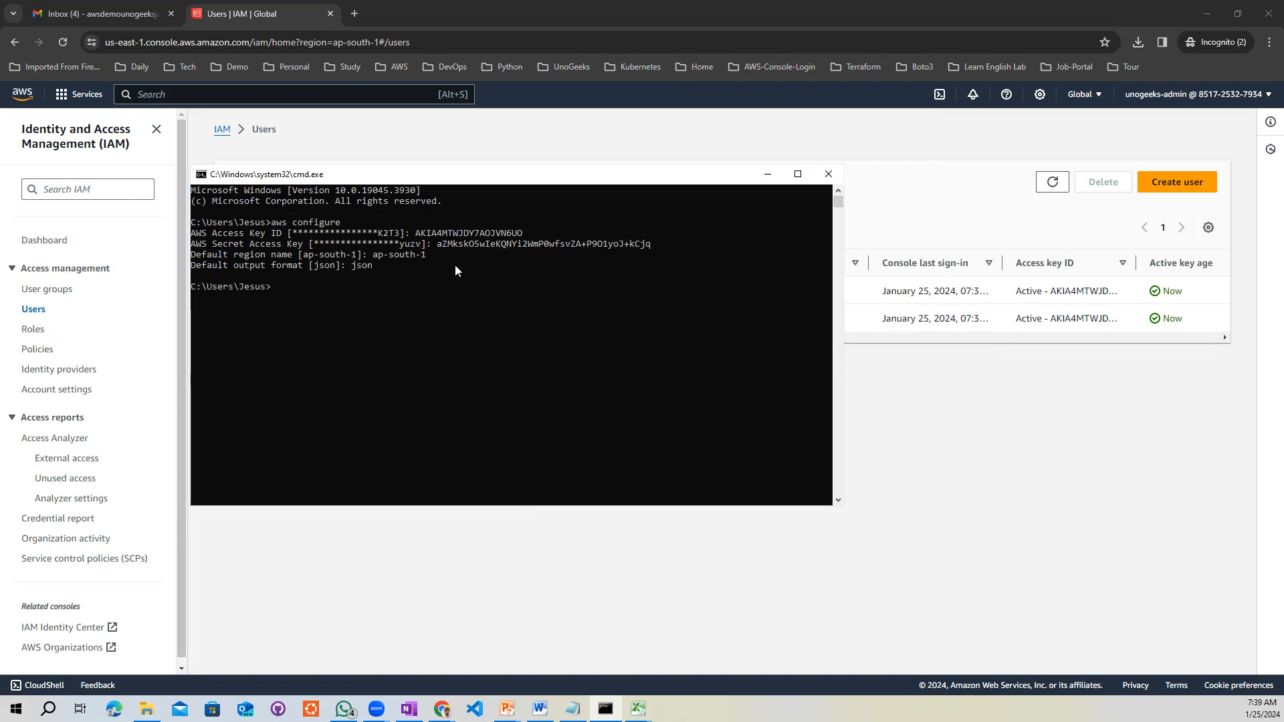
- In a new browser tab, search for "aws cli command for iam" and open the iam AWS CLI Command Reference result
key(alt+Tab)
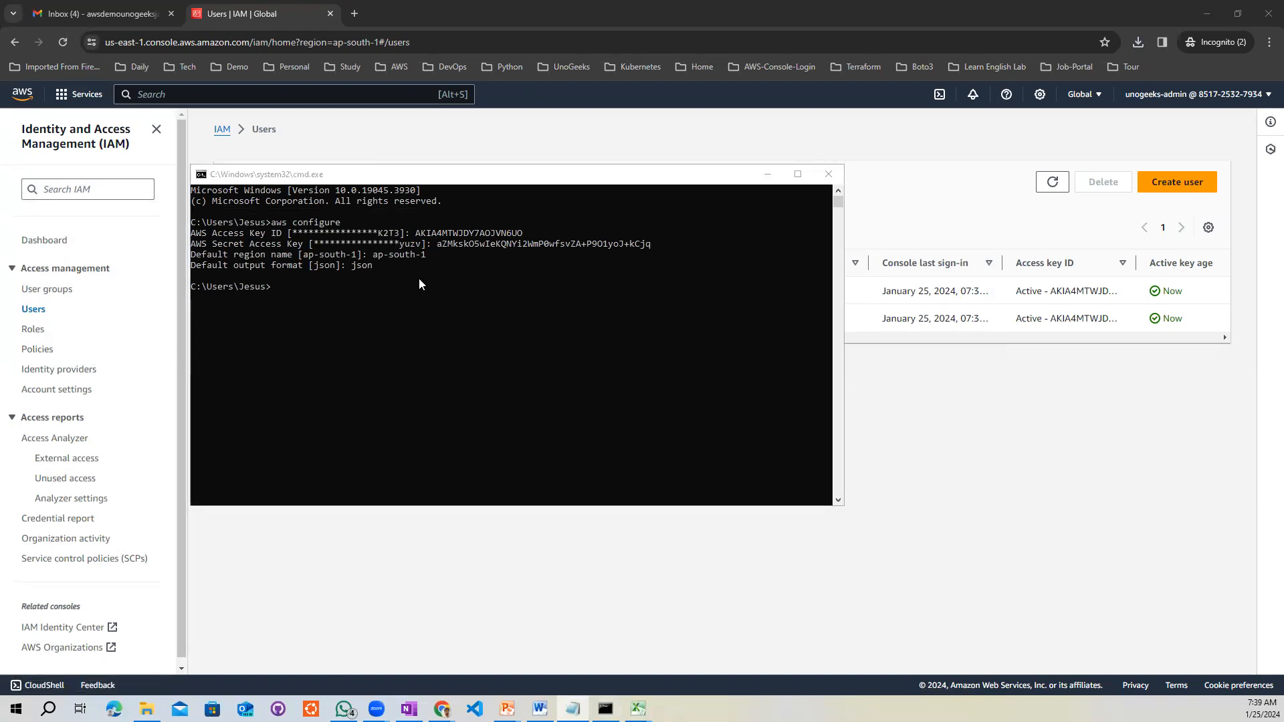
click(282, 289)
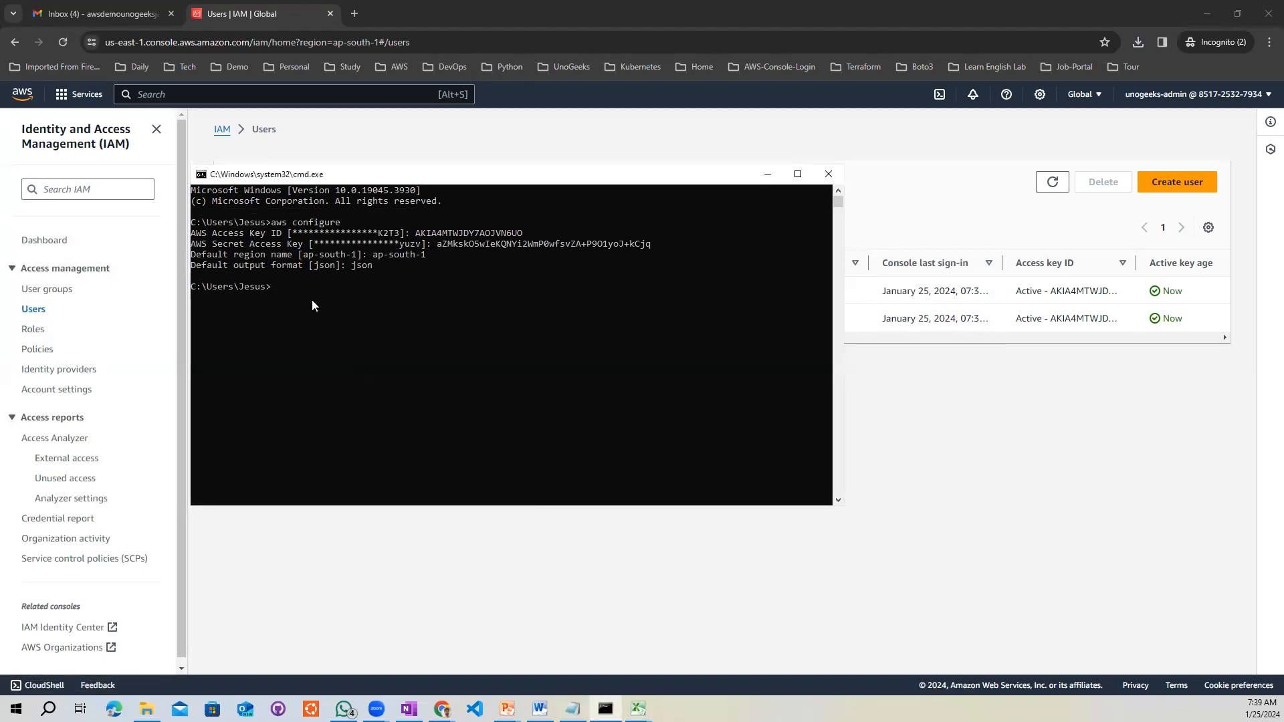
click(356, 14)
click(355, 13)
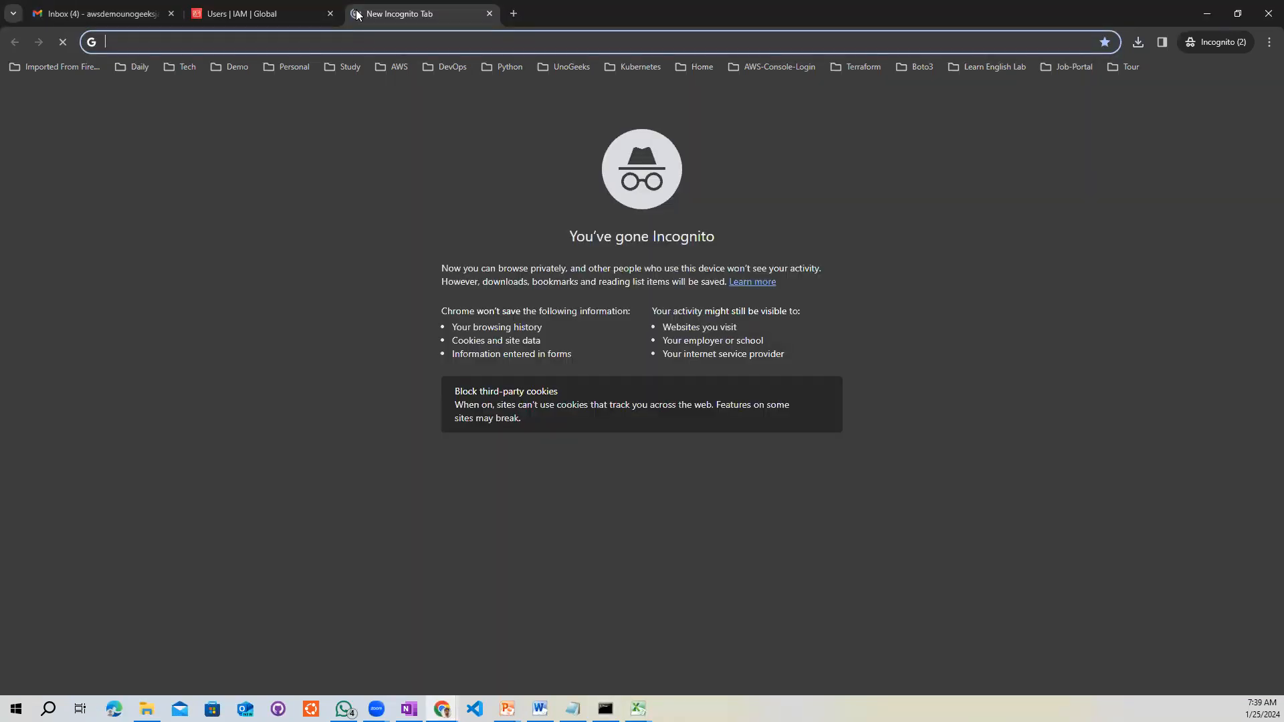
text(aws cli)
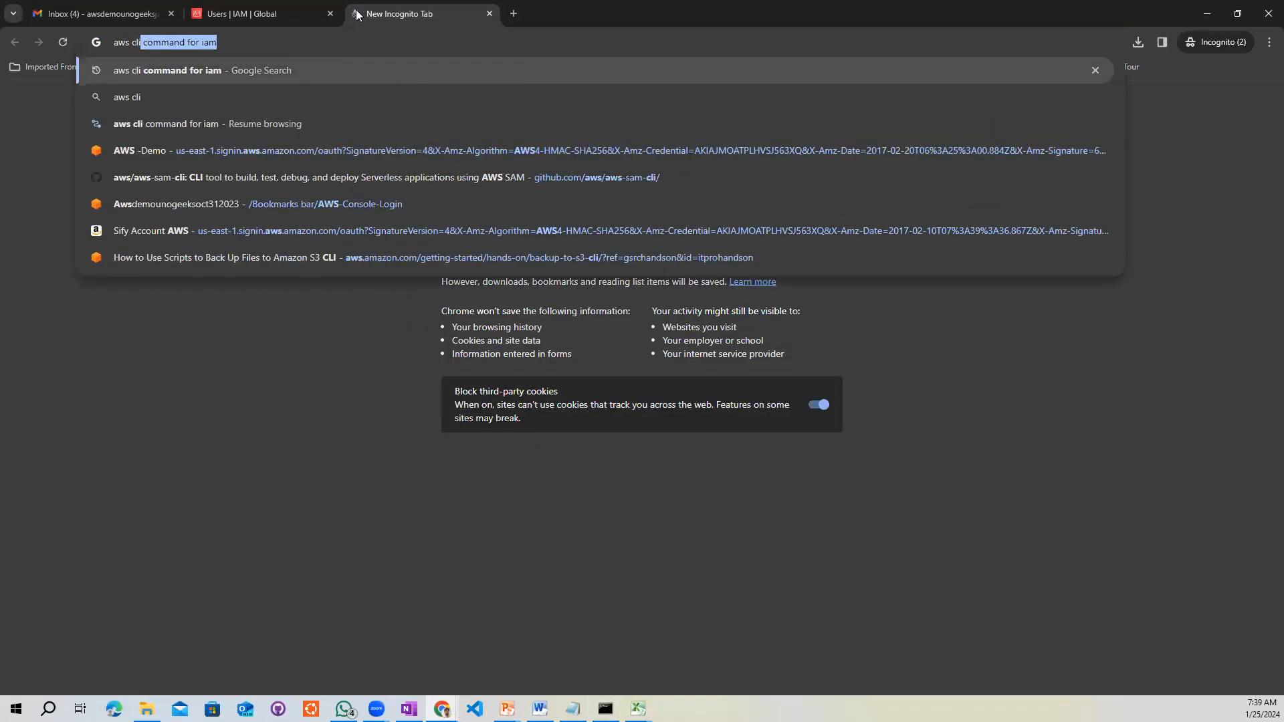
key(Right)
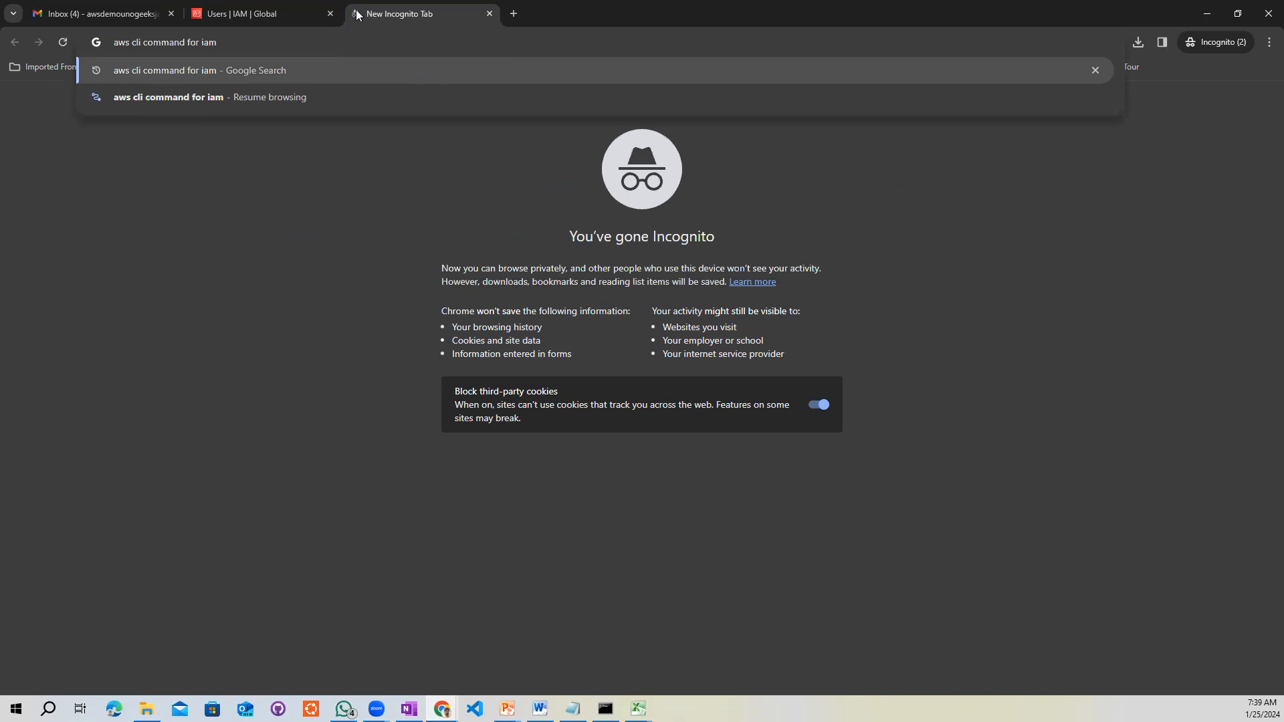
key(Return)
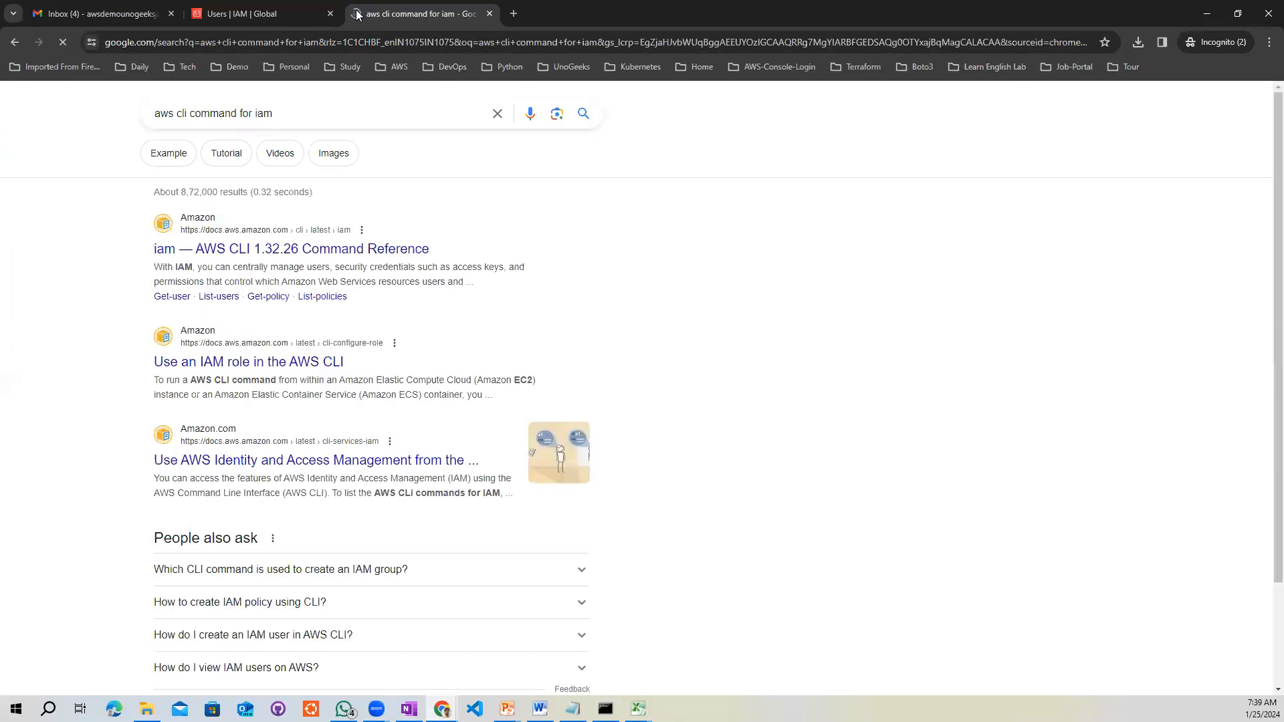
click(274, 251)
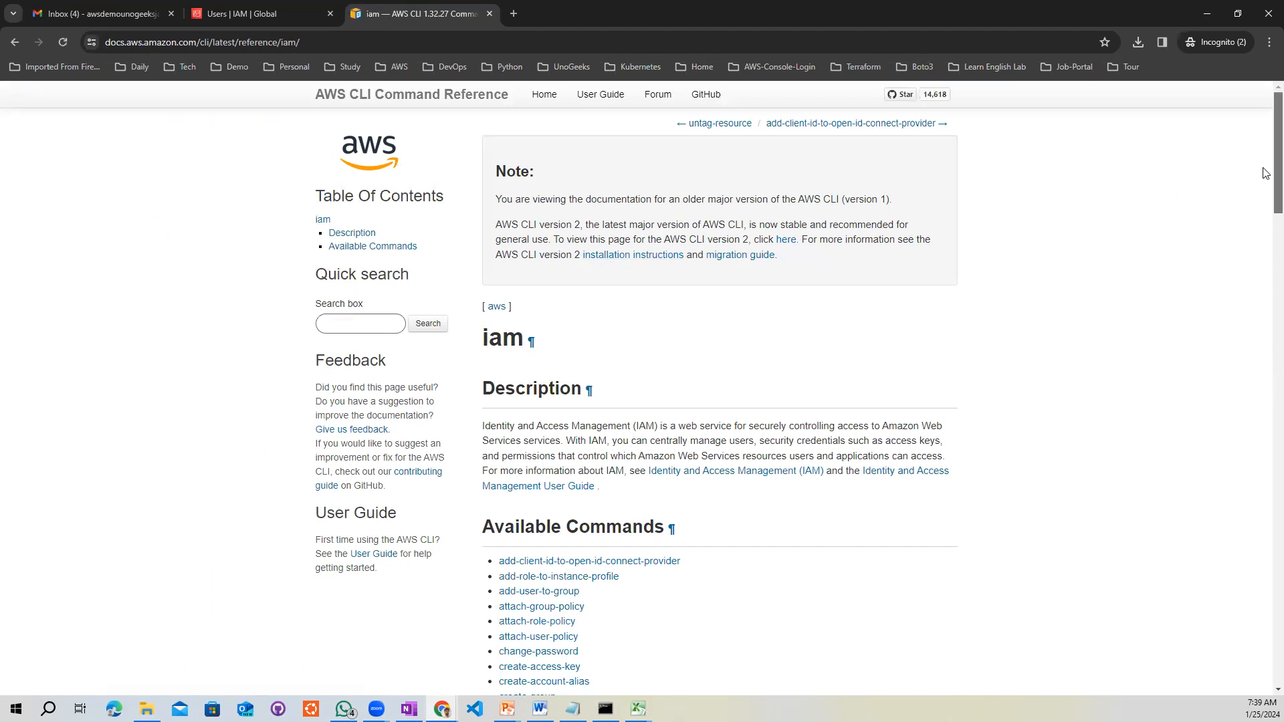
- Select the iam reference page's address and look through its Available Commands list
click(323, 40)
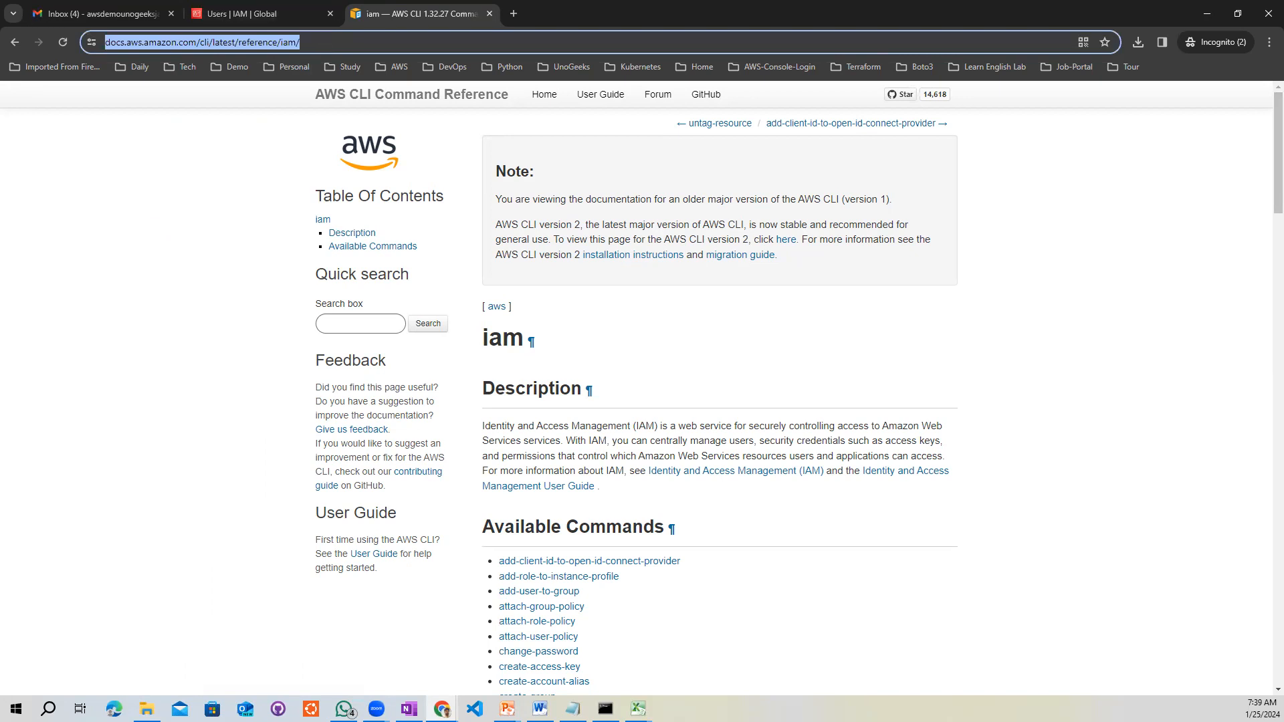
key(alt+Tab)
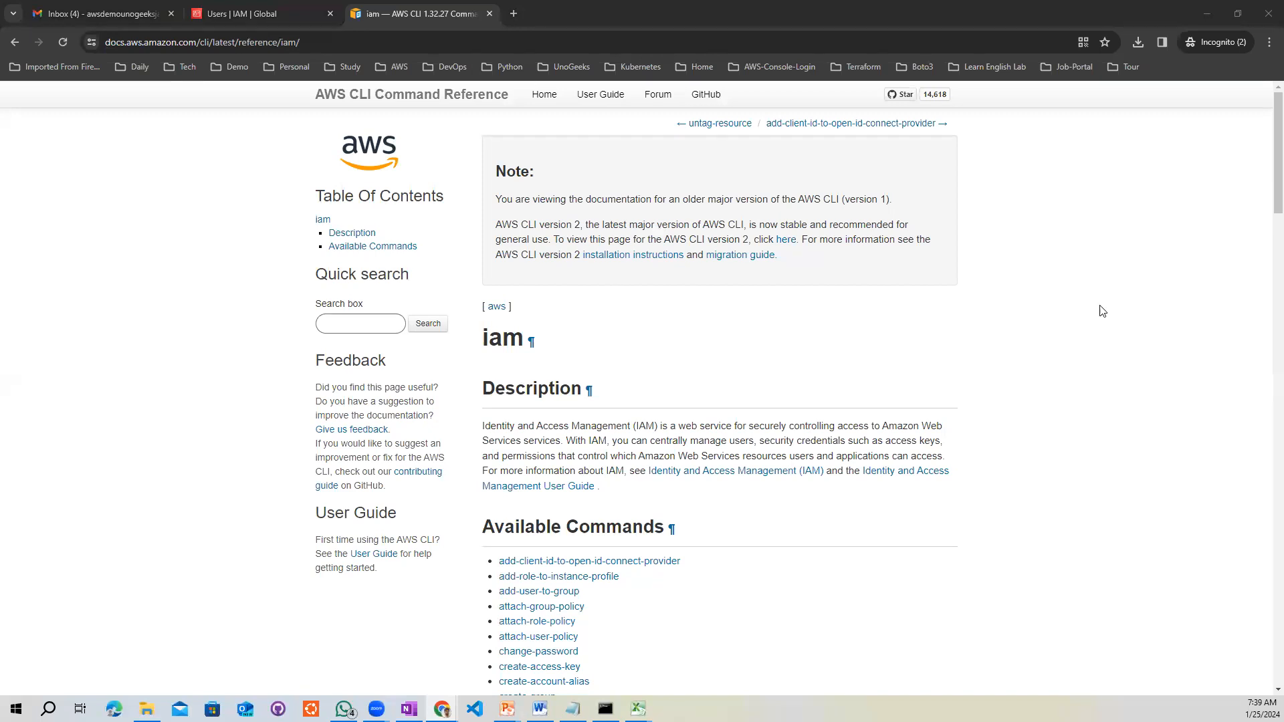
click(1266, 197)
scroll(1266, 197, down, 3)
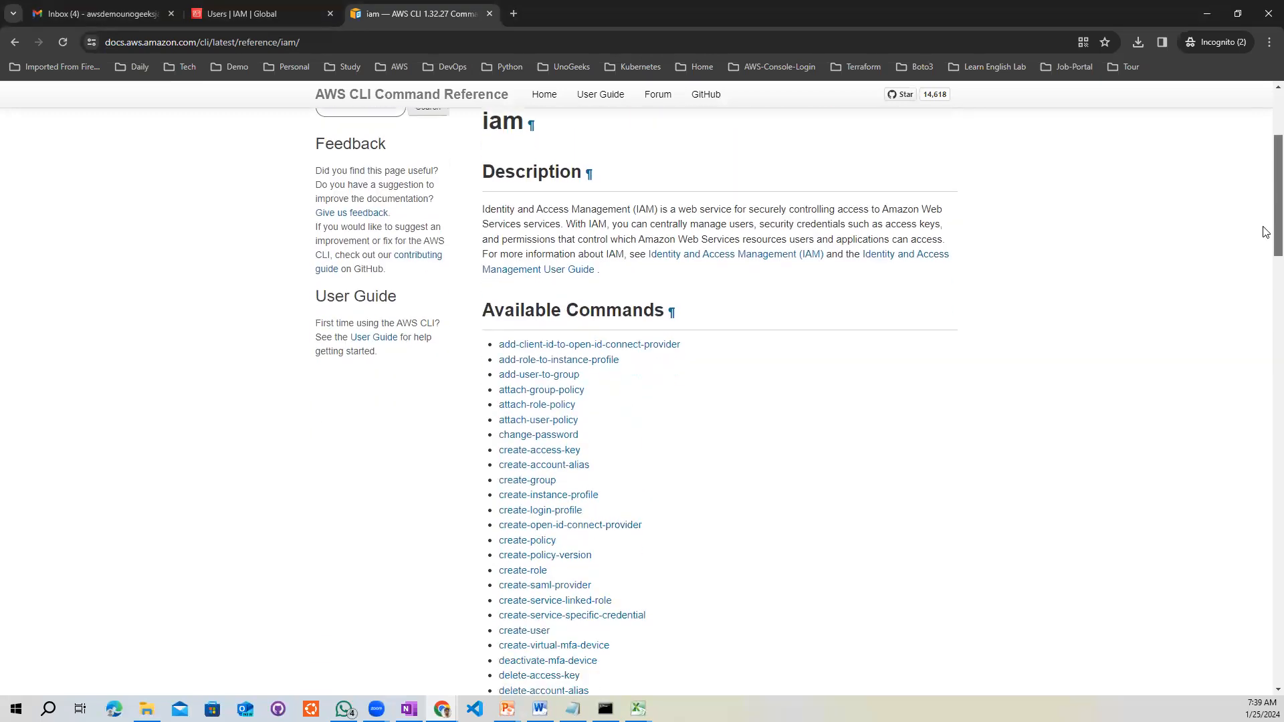
scroll(1266, 232, down, 1)
scroll(1266, 263, down, 1)
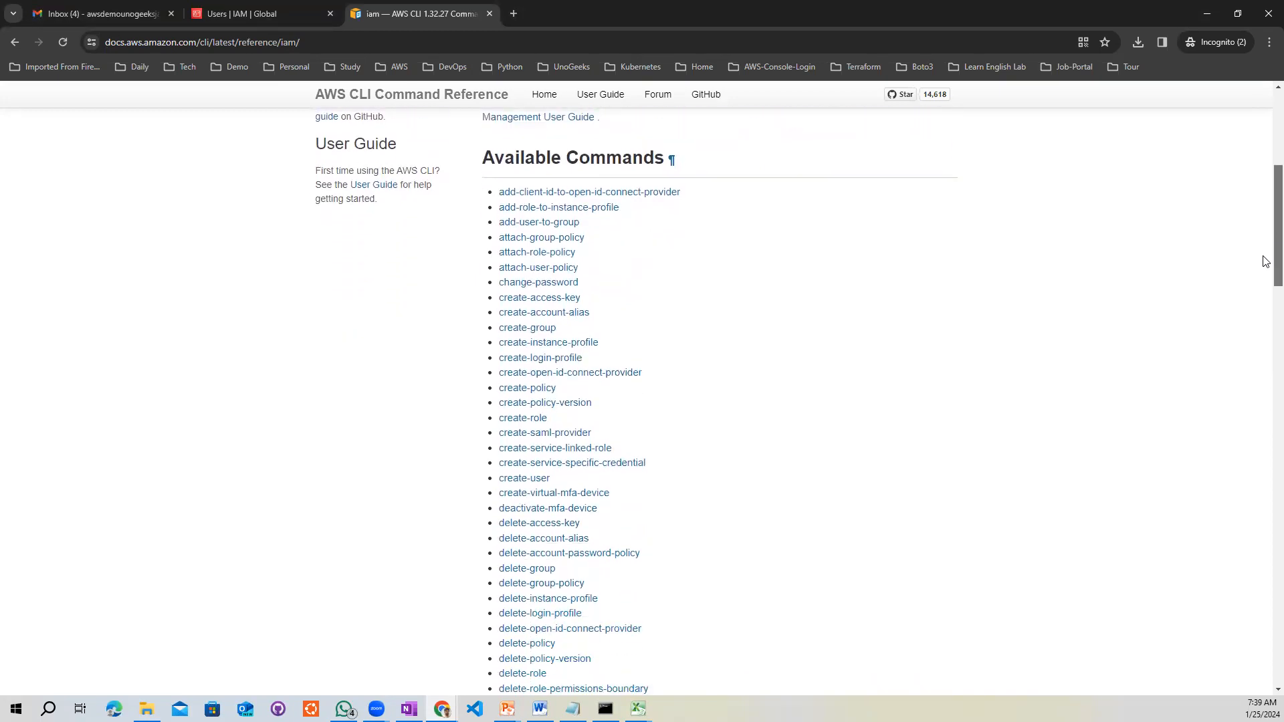
scroll(1266, 261, up, 1)
scroll(1266, 266, down, 1)
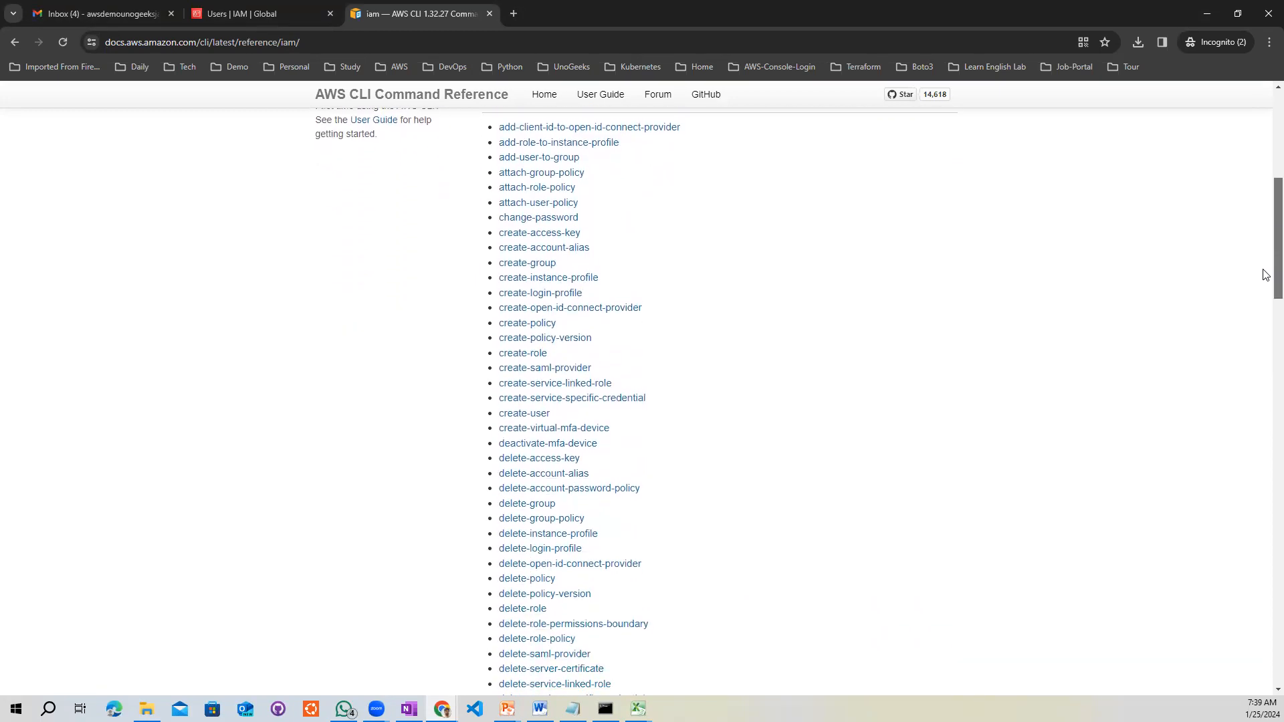
- Find "list" on the iam reference page and open the list-users command page
key(ctrl+f)
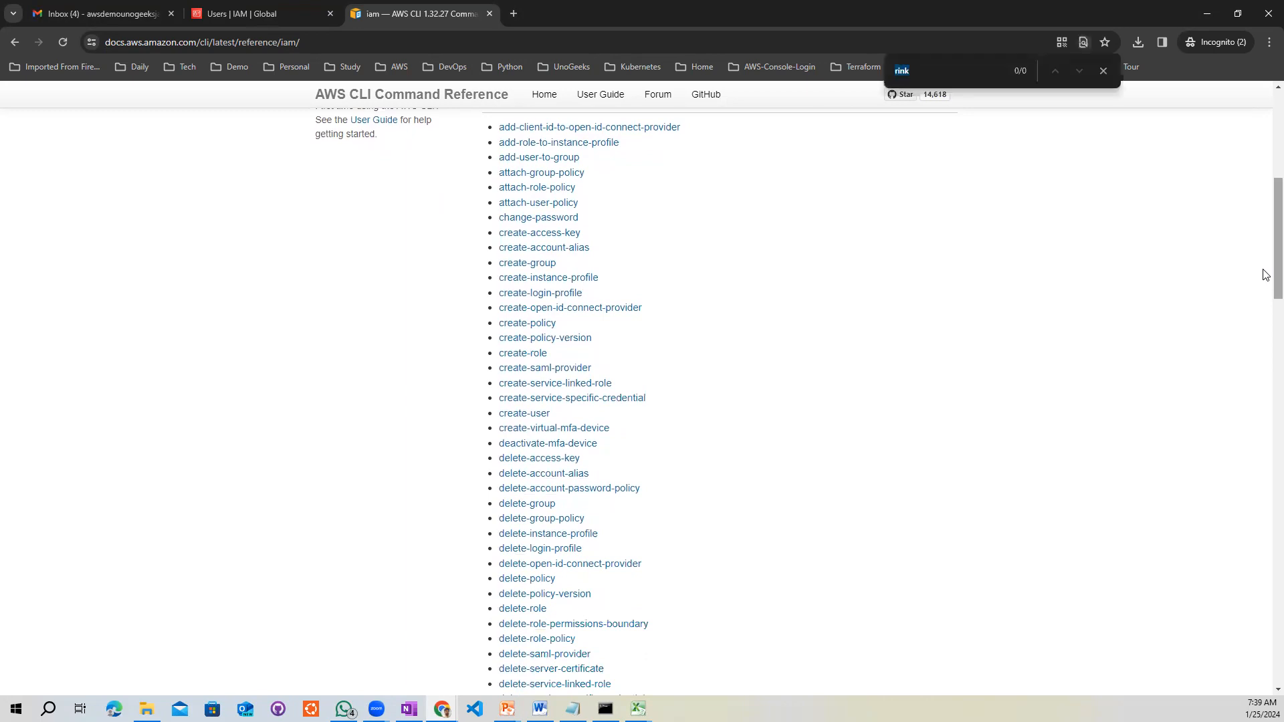
text(list)
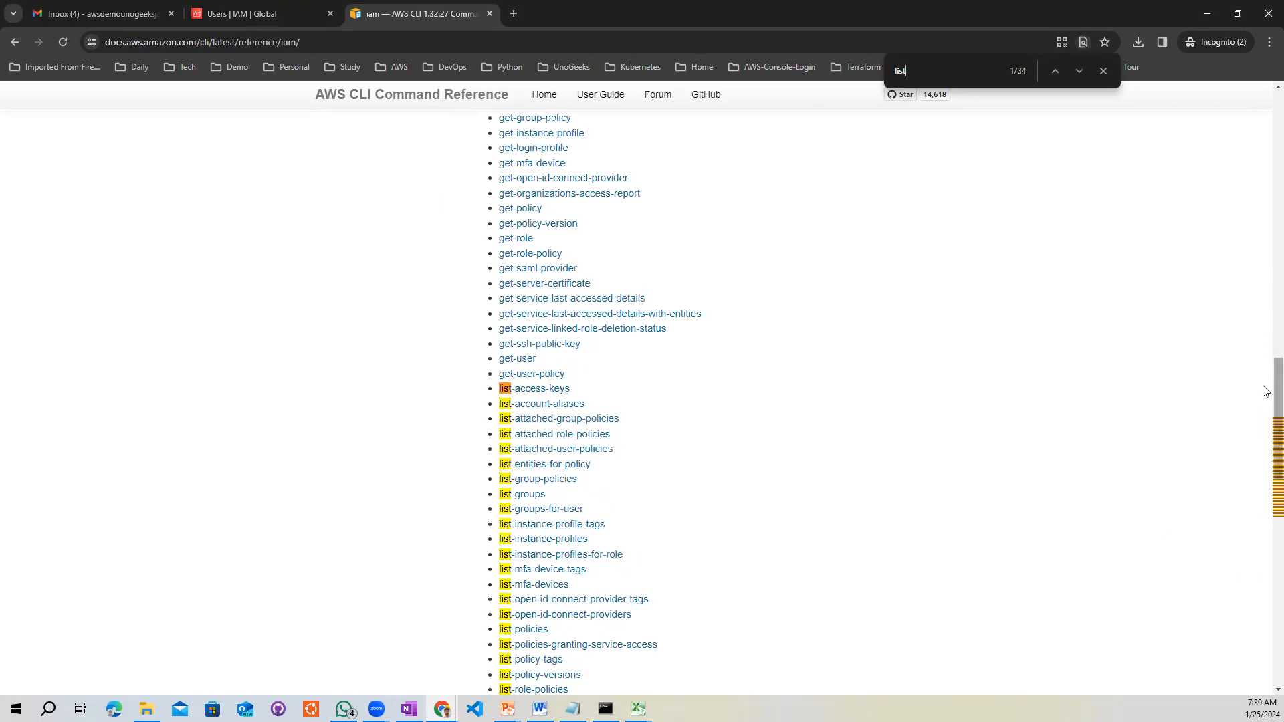
drag(1265, 389, 1265, 448)
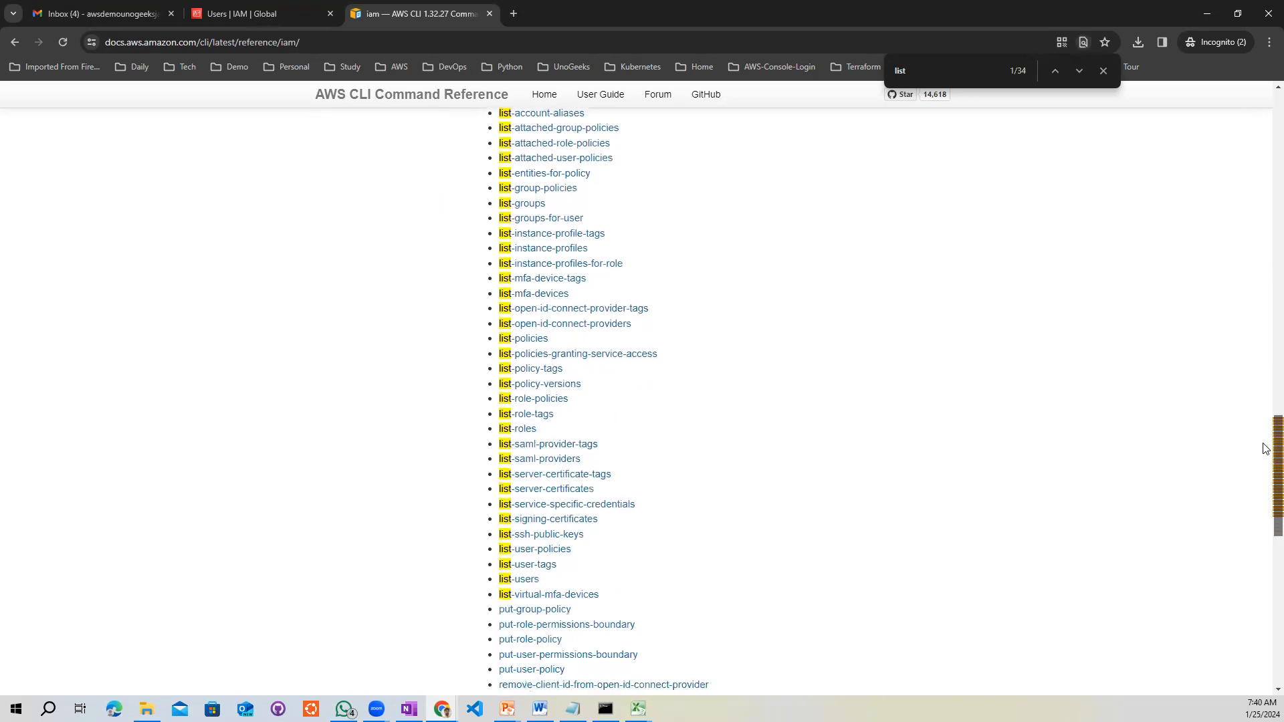
click(519, 580)
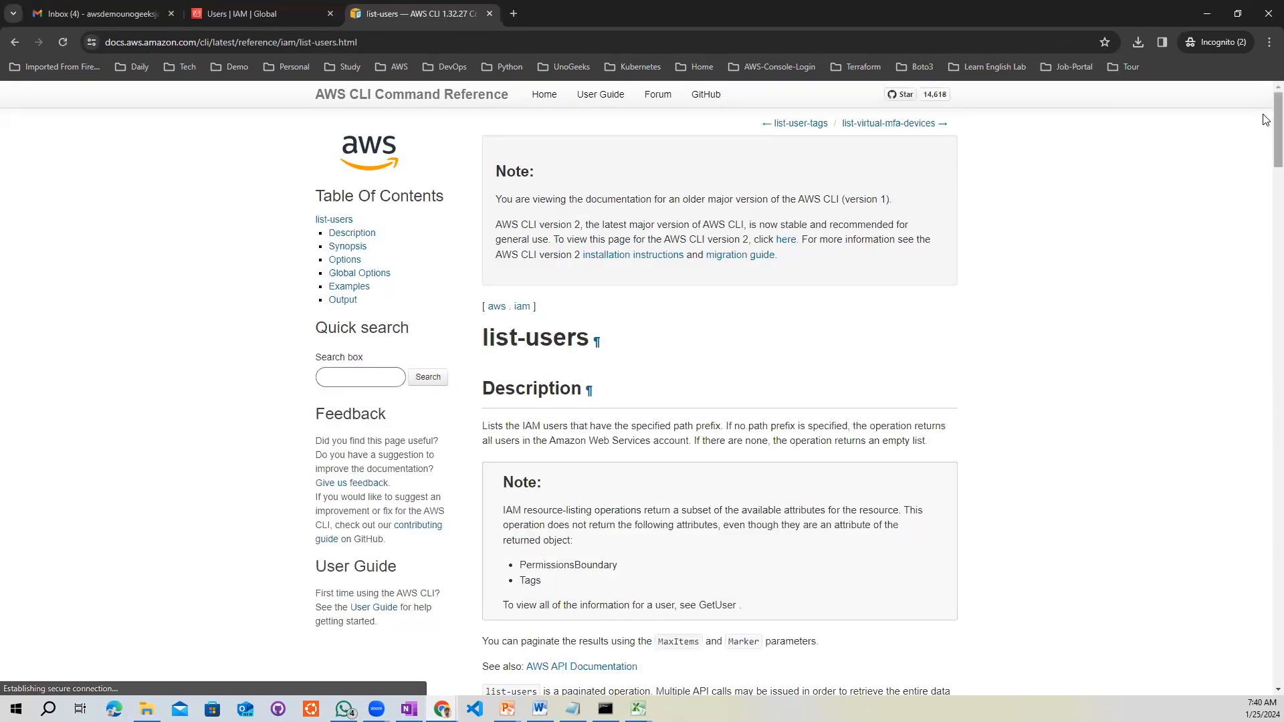
- Copy the example command aws iam list-users from the Examples section and run it in the Command Prompt
scroll(1266, 119, down, 20)
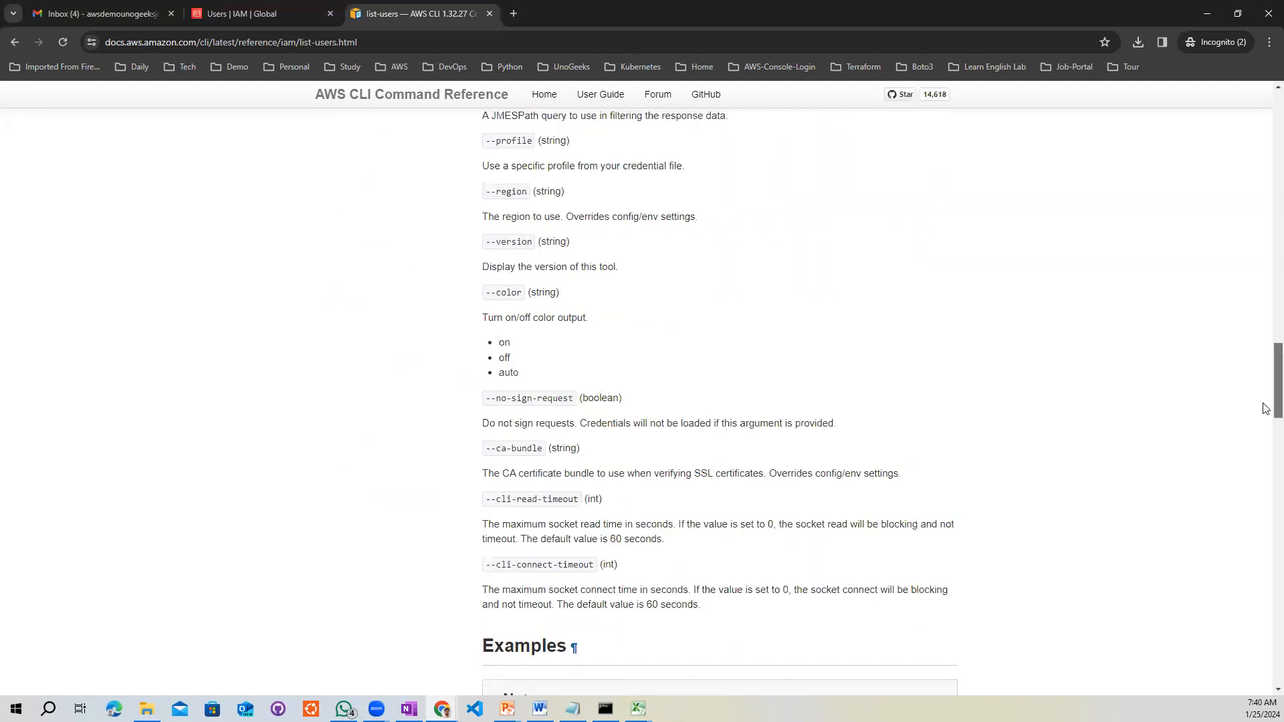
scroll(1266, 408, down, 20)
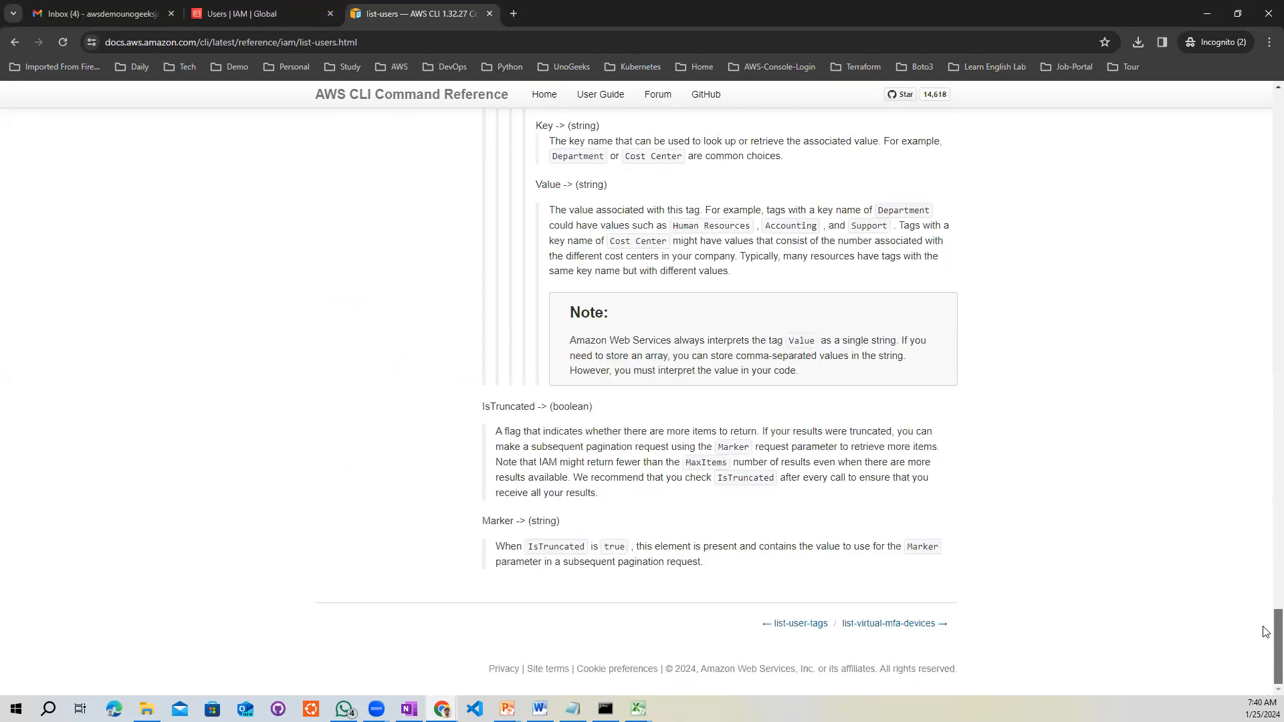
scroll(1266, 632, up, 15)
scroll(1230, 474, up, 4)
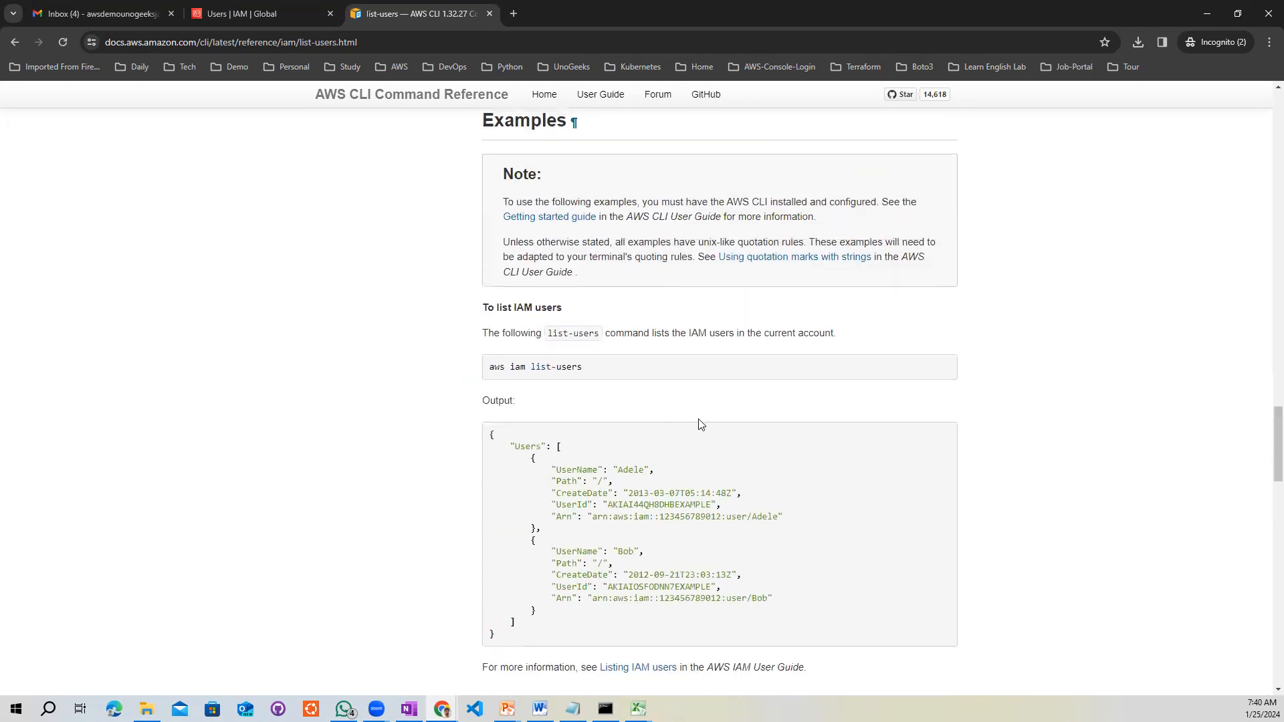
drag(490, 366, 591, 371)
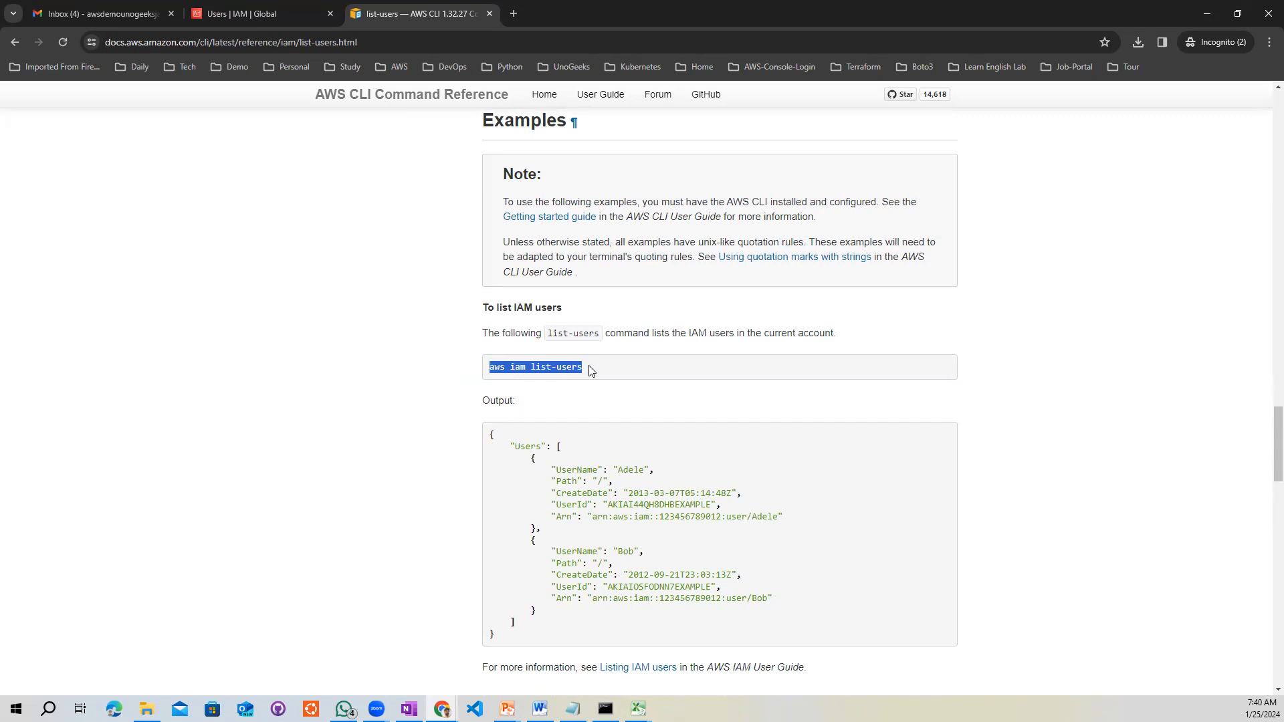
click(605, 709)
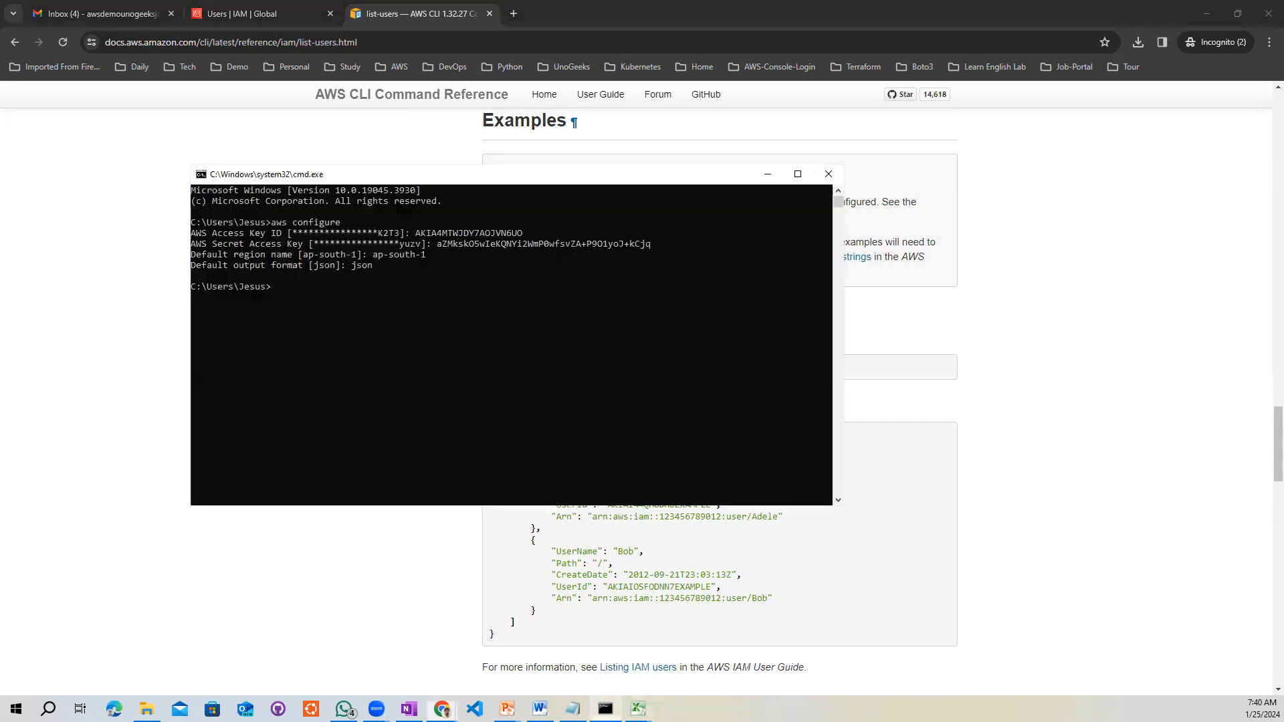
text(aws iam list-users)
key(Return)
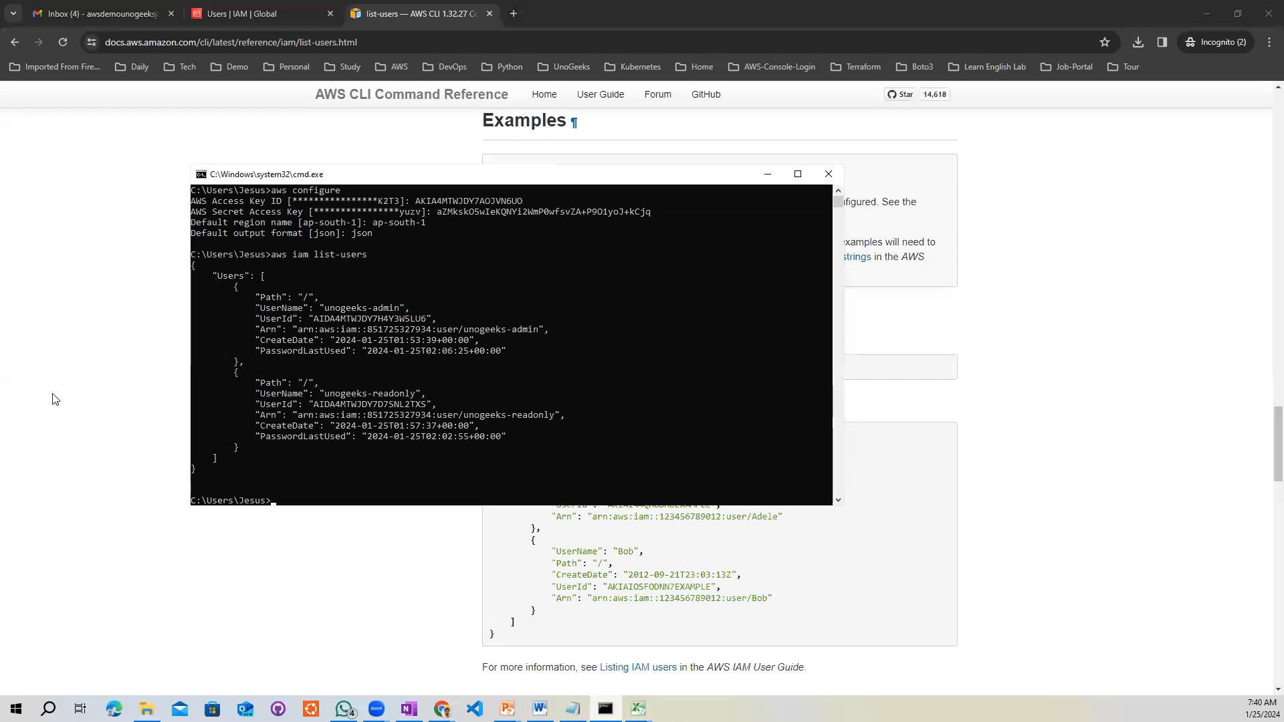
- Compare the documented aws iam list-users example with the command's output in the Command Prompt
click(1104, 448)
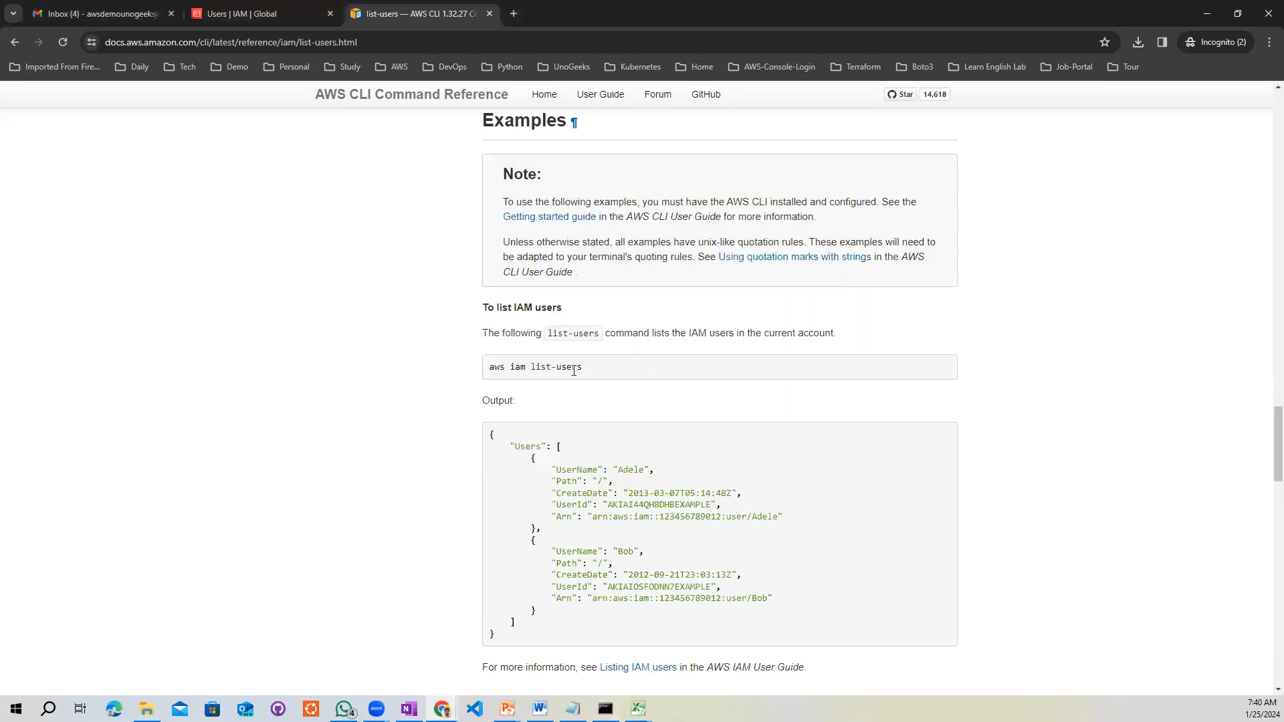
drag(593, 373, 485, 375)
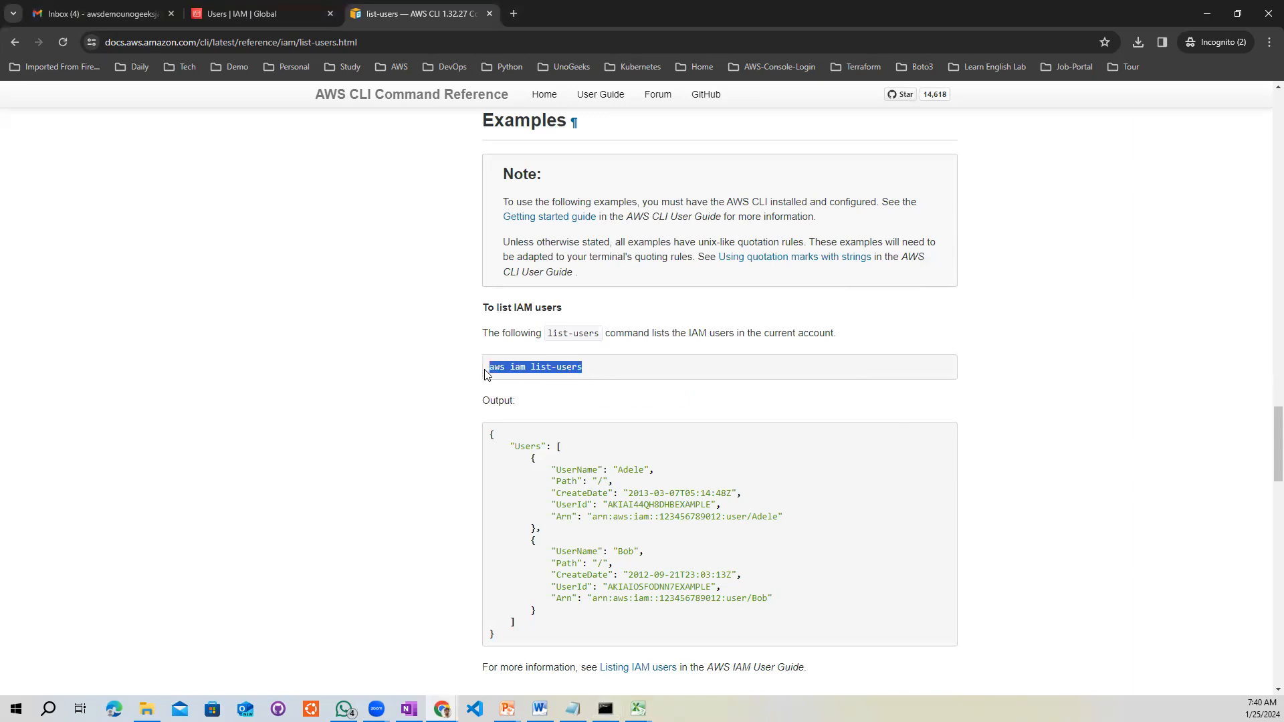
key(alt+Tab)
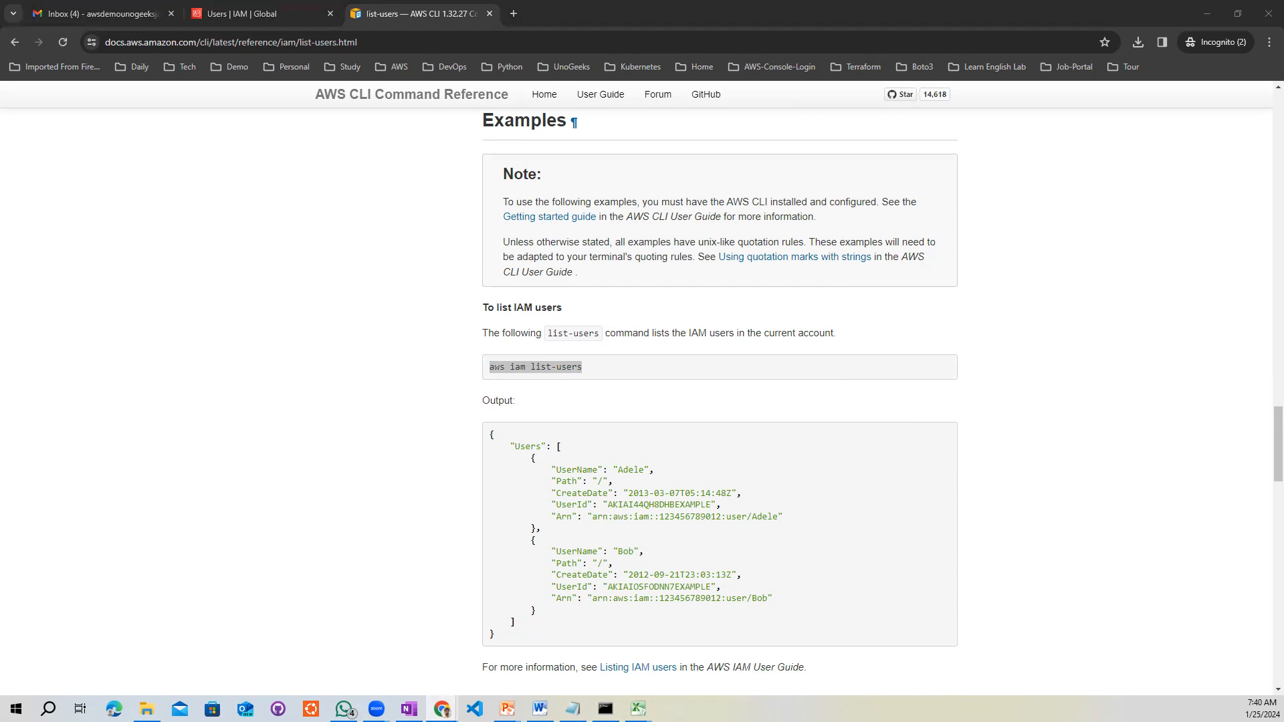
click(605, 709)
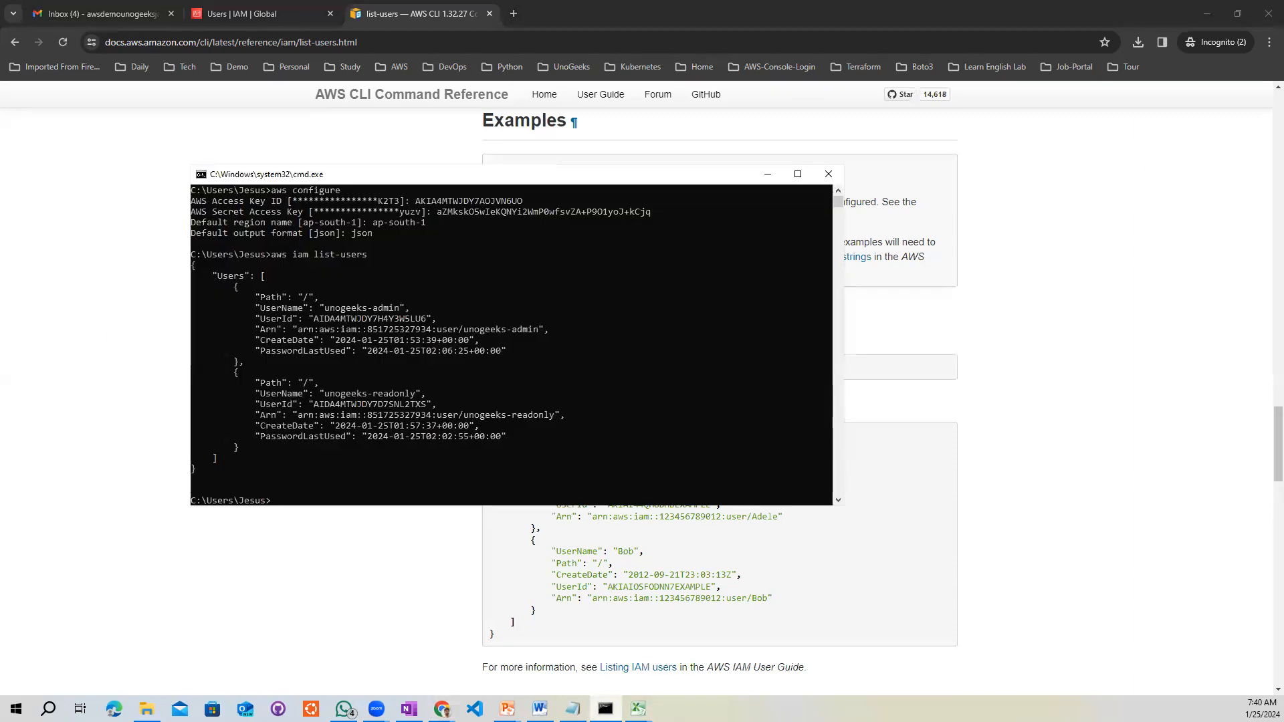
click(1220, 351)
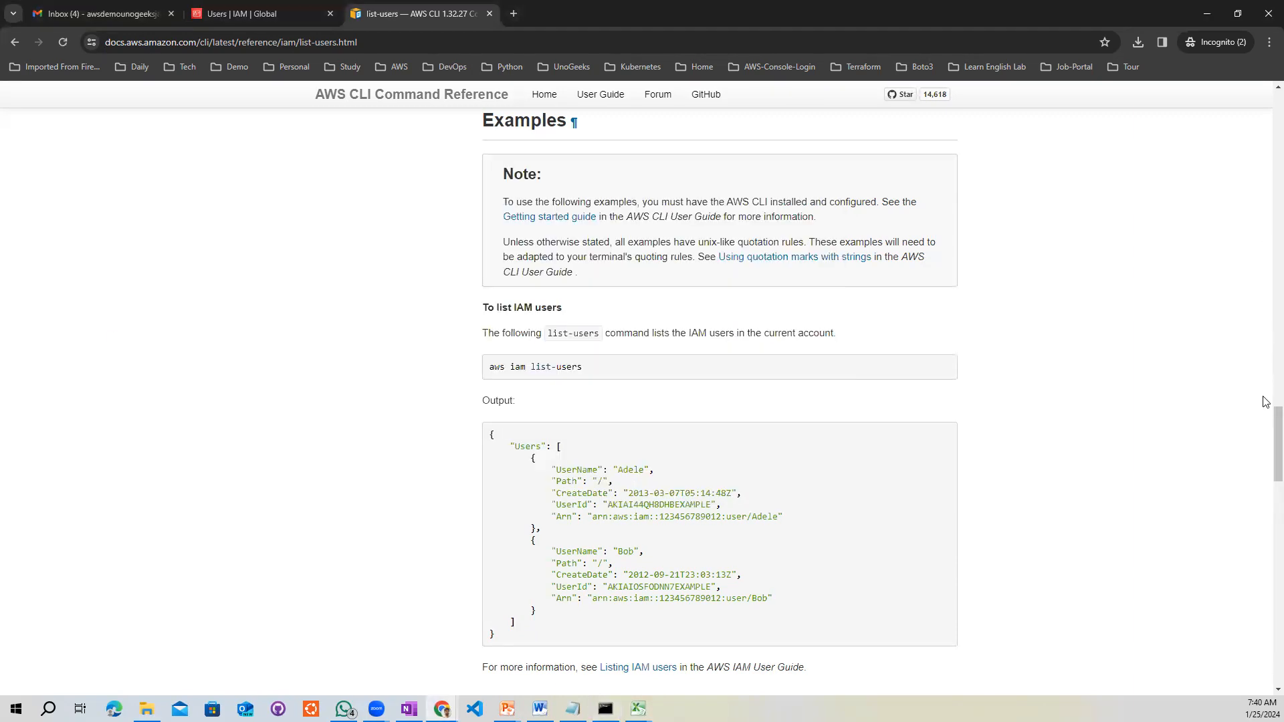
- Go back to the iam reference page, find "create" on it and open the create-user command page
click(12, 45)
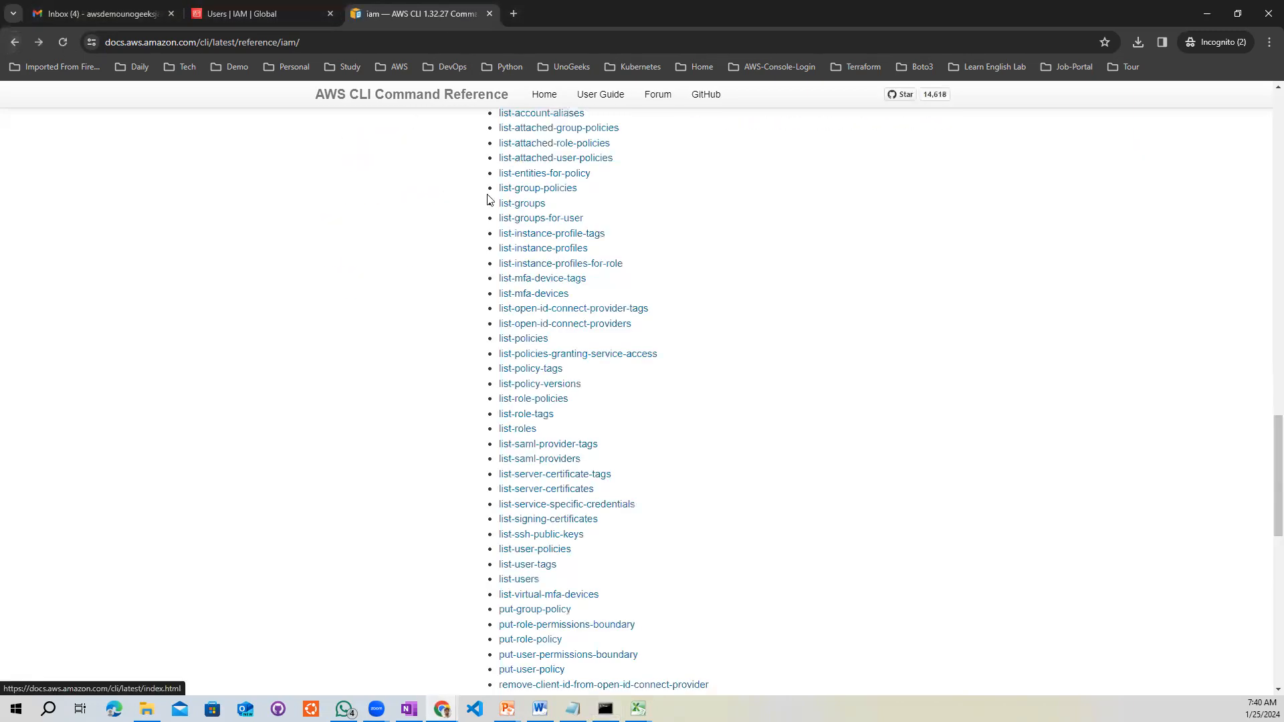
key(ctrl+f)
text(create)
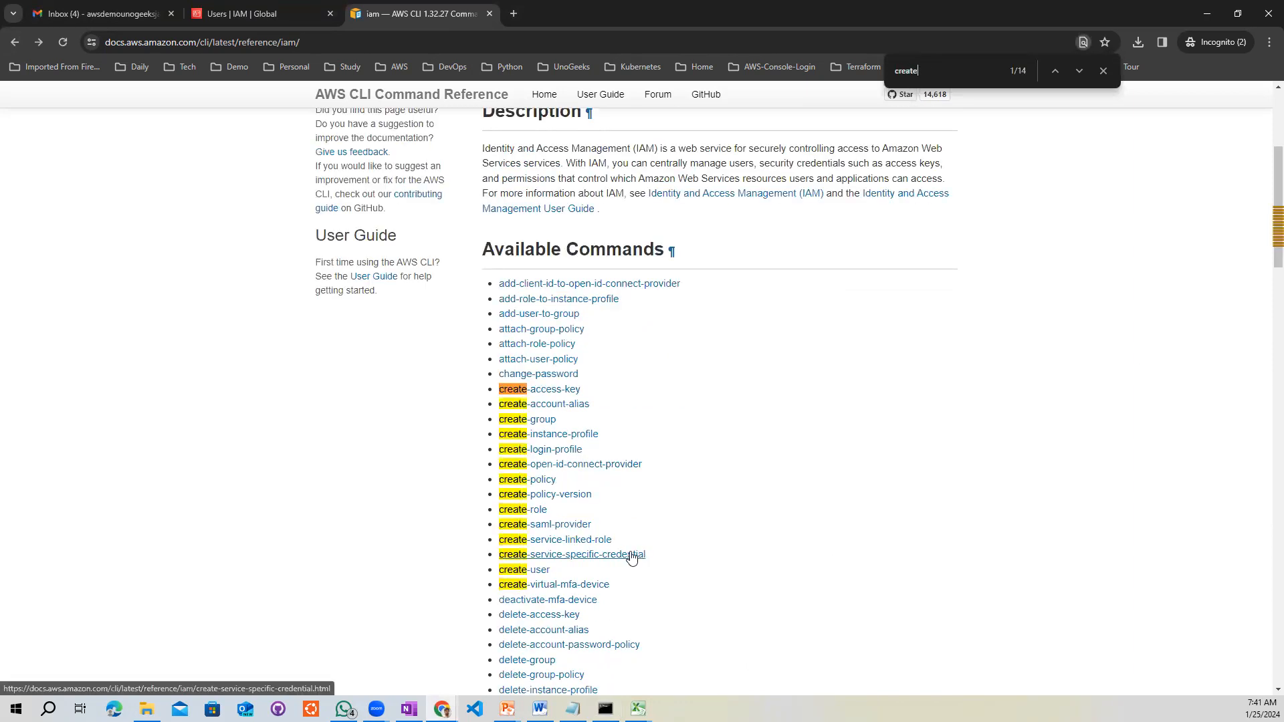
click(527, 573)
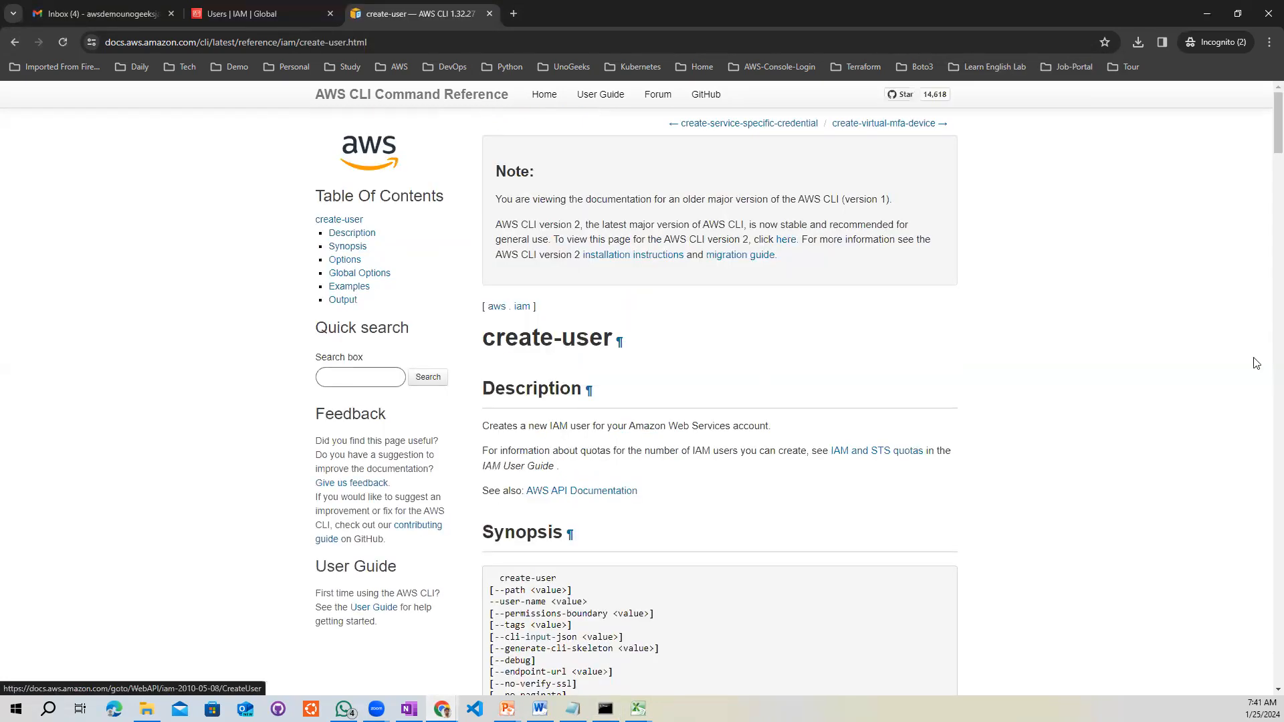
- Copy the aws iam create-user command with its --user-name option from Example 2 on the page, leaving out the --path line
scroll(1266, 122, down, 15)
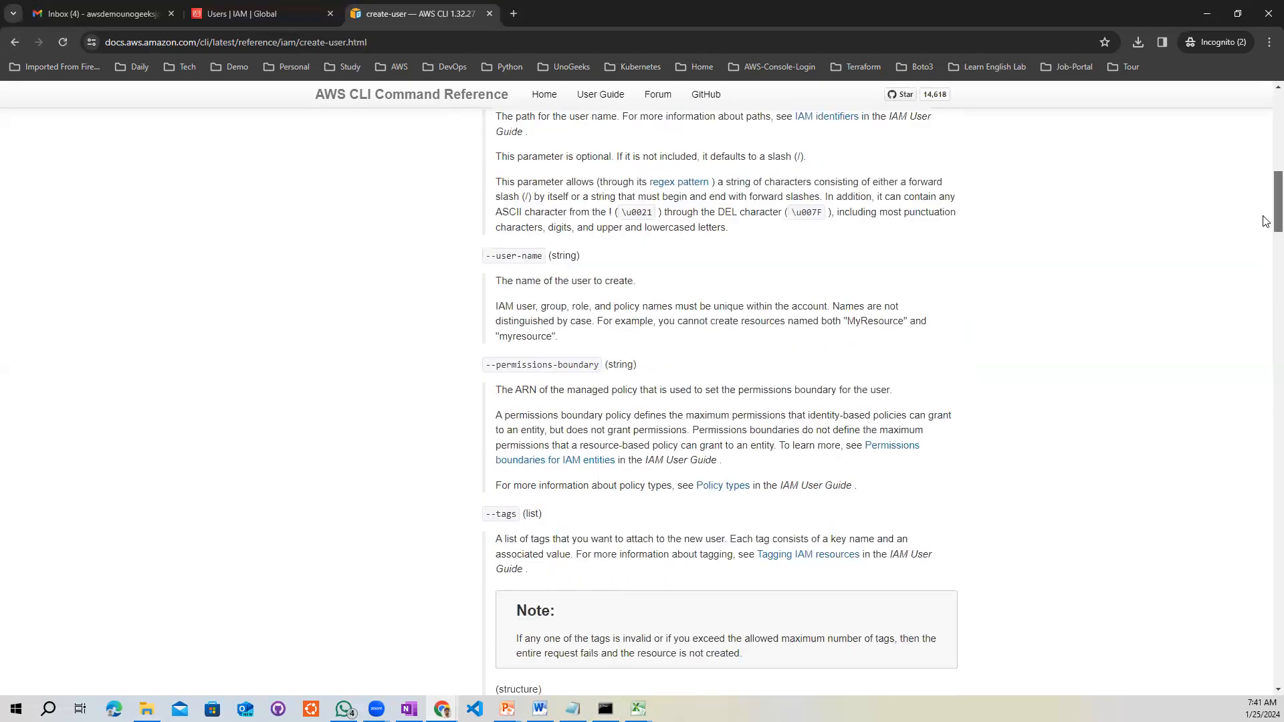
scroll(1266, 294, down, 9)
scroll(1268, 300, up, 3)
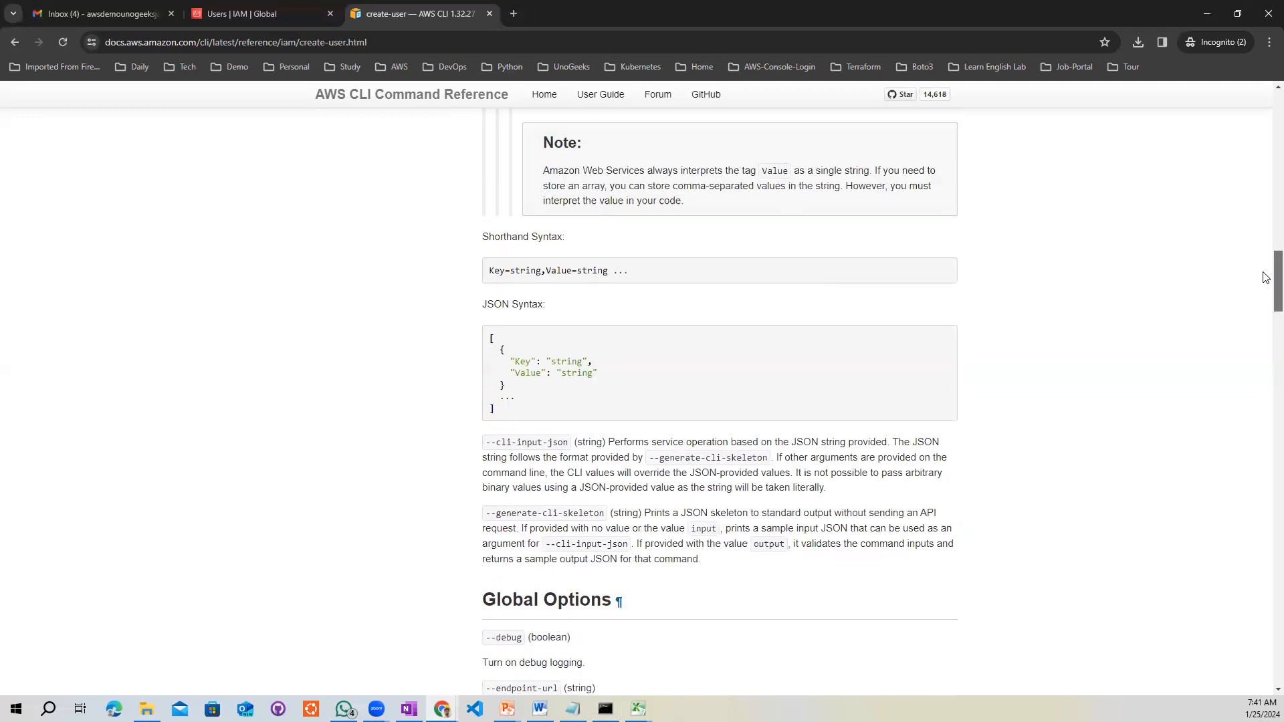
scroll(1266, 334, down, 10)
scroll(1266, 357, down, 20)
scroll(1266, 446, up, 6)
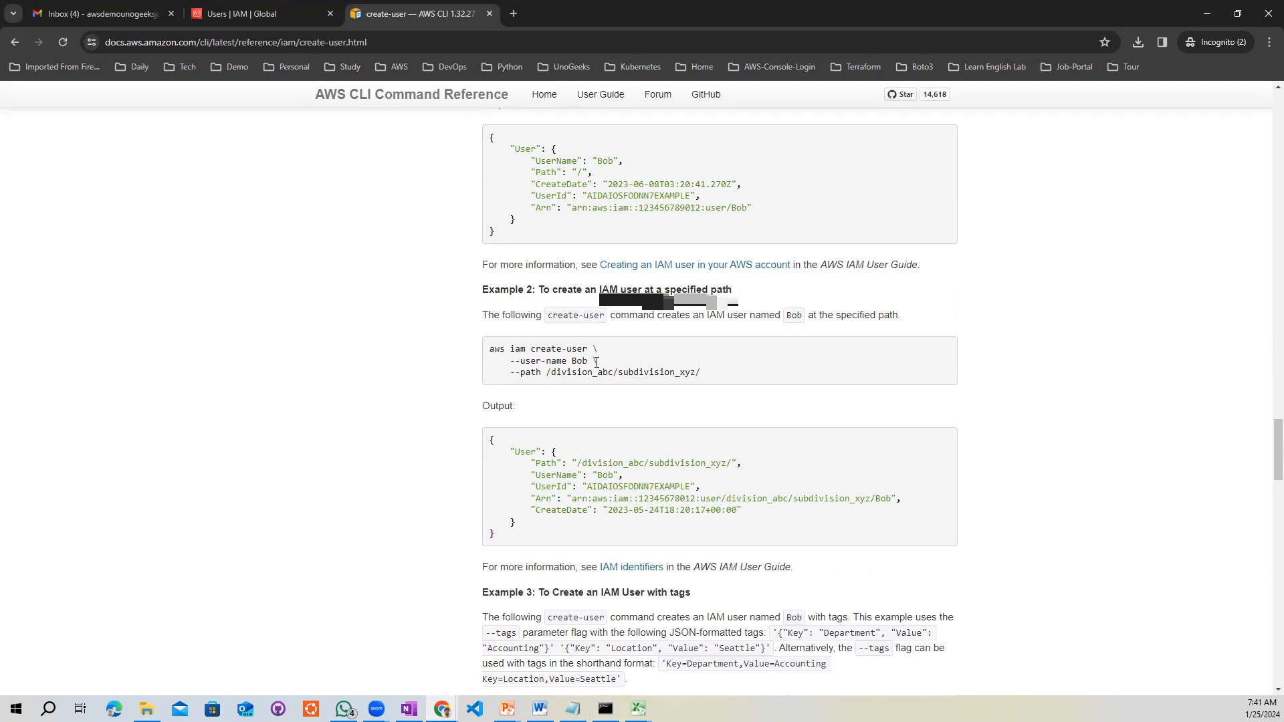
drag(596, 362, 484, 352)
click(602, 327)
drag(597, 362, 486, 353)
key(ctrl+c)
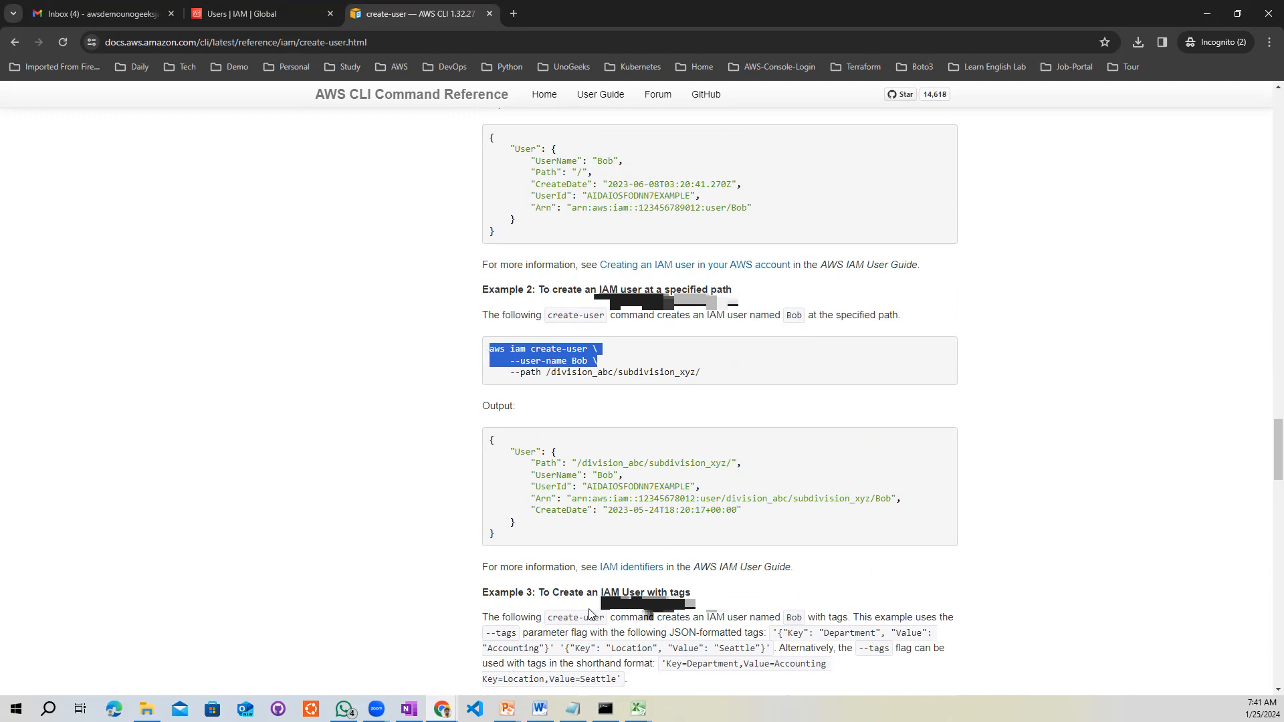
- Open a new Notepad window, paste the copied aws iam create-user command into it and maximize the window
key(super+r)
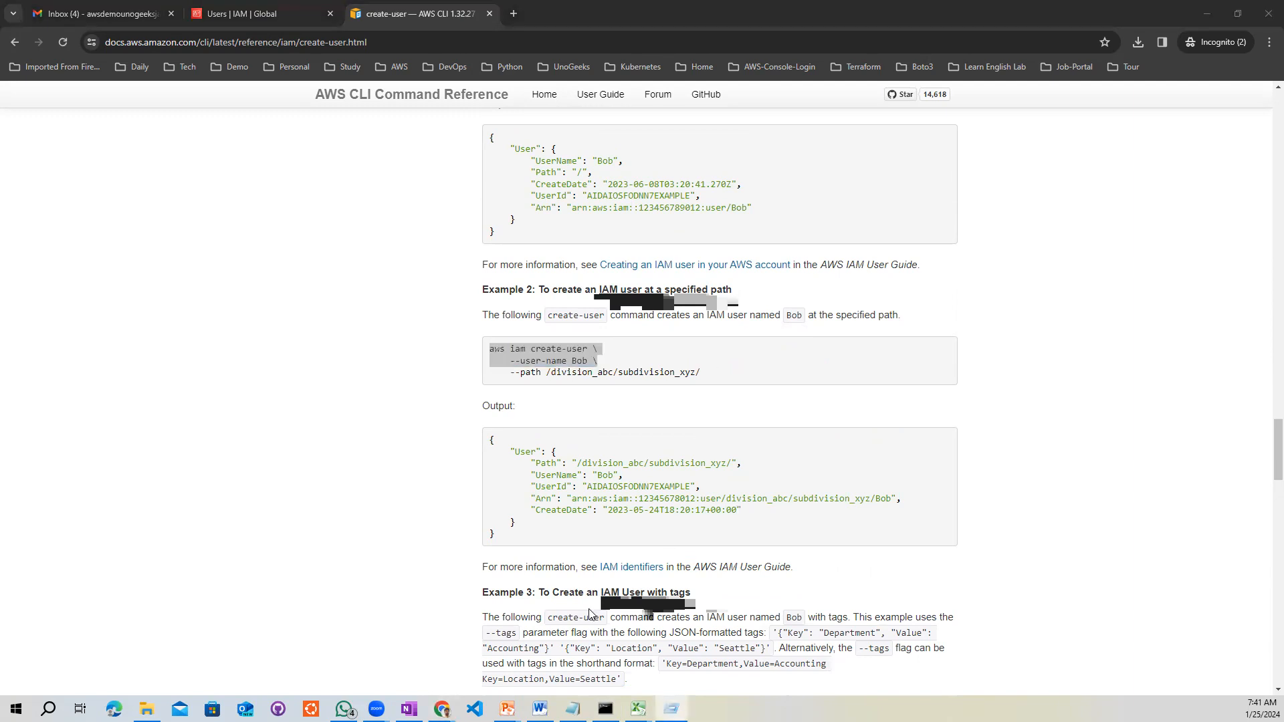
key(Return)
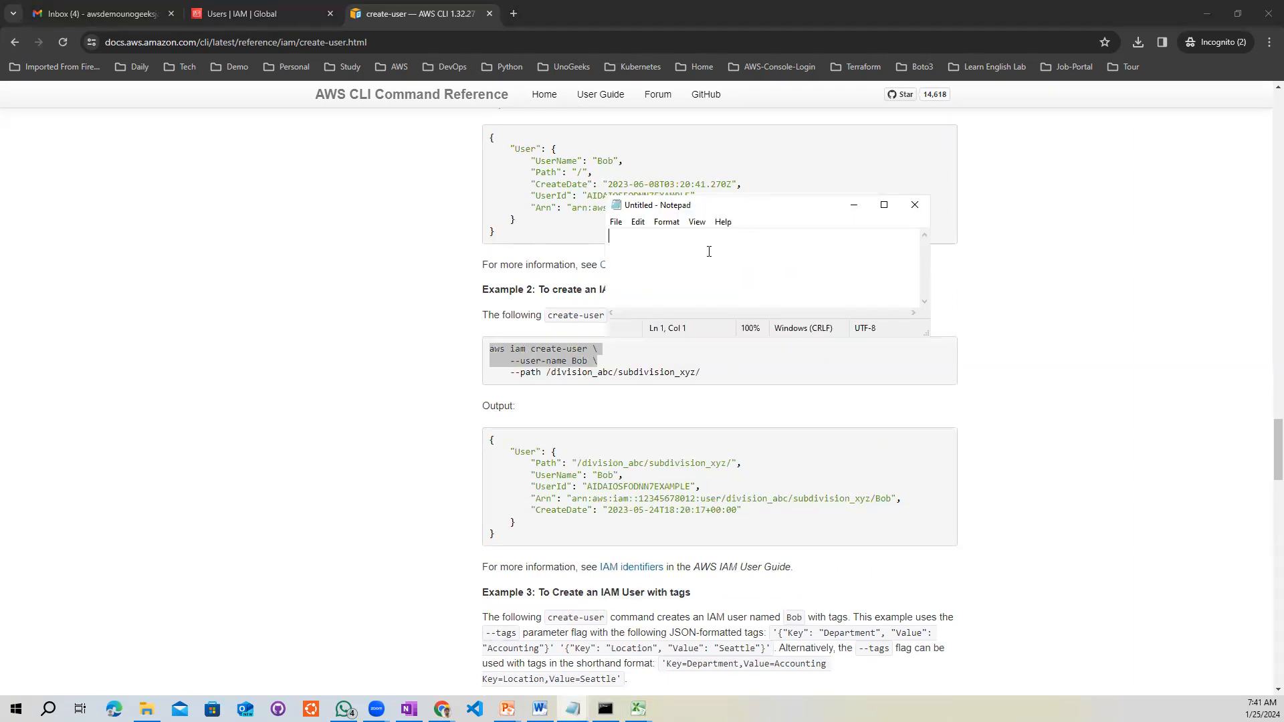
key(ctrl+v)
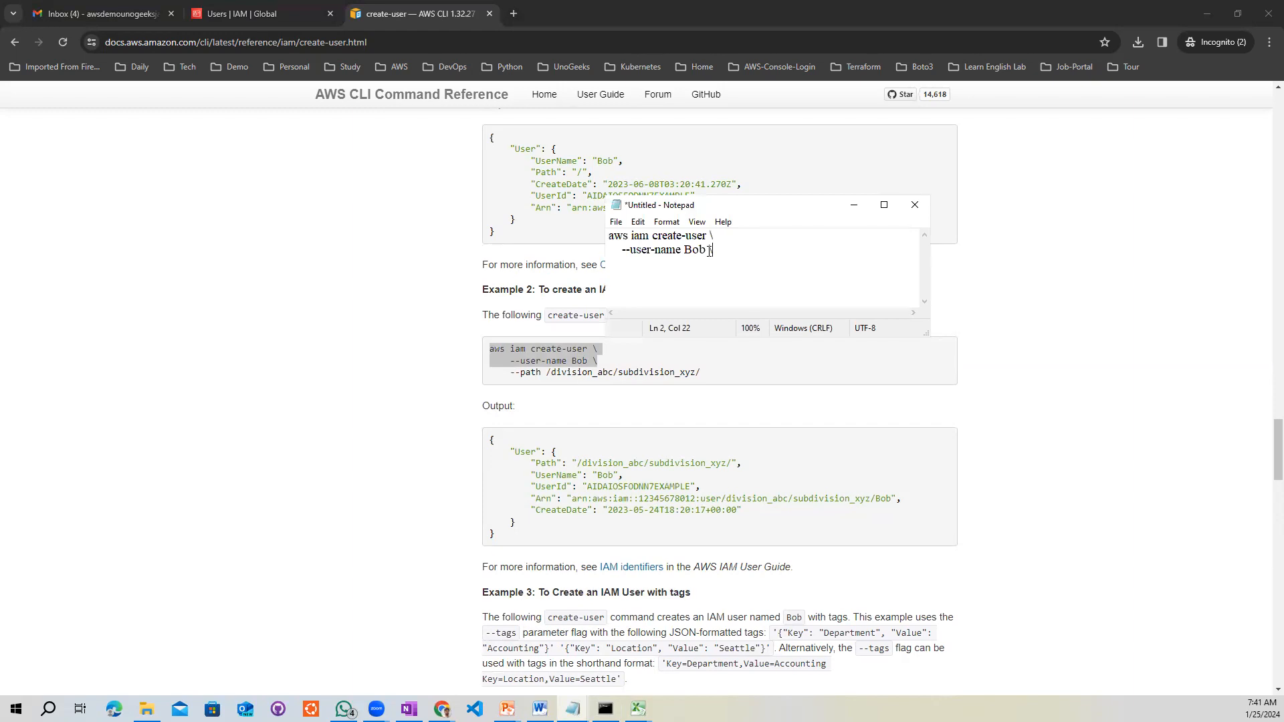
click(883, 204)
- Join the pasted create-user command and its --user-name option onto one line, removing the indentation and both backslashes
click(17, 50)
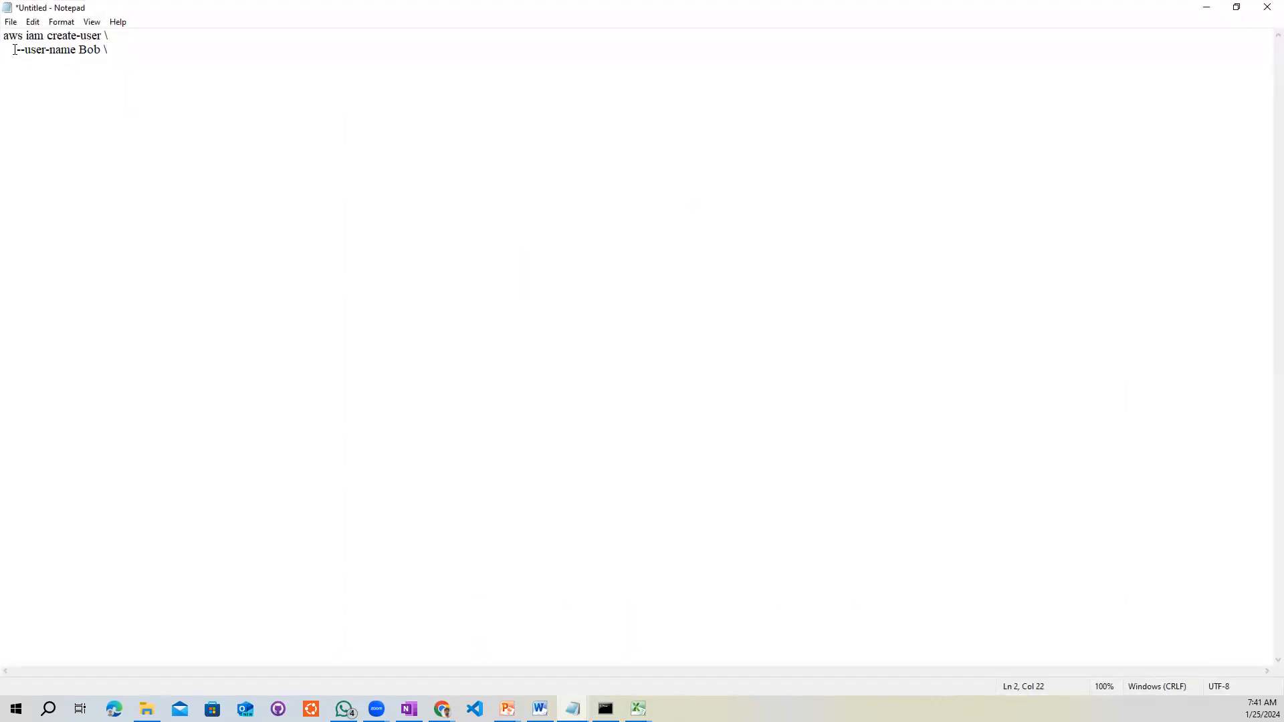
key(BackSpace)
key(BackSpace)
key(BackSpace)
key(BackSpace)
key(BackSpace)
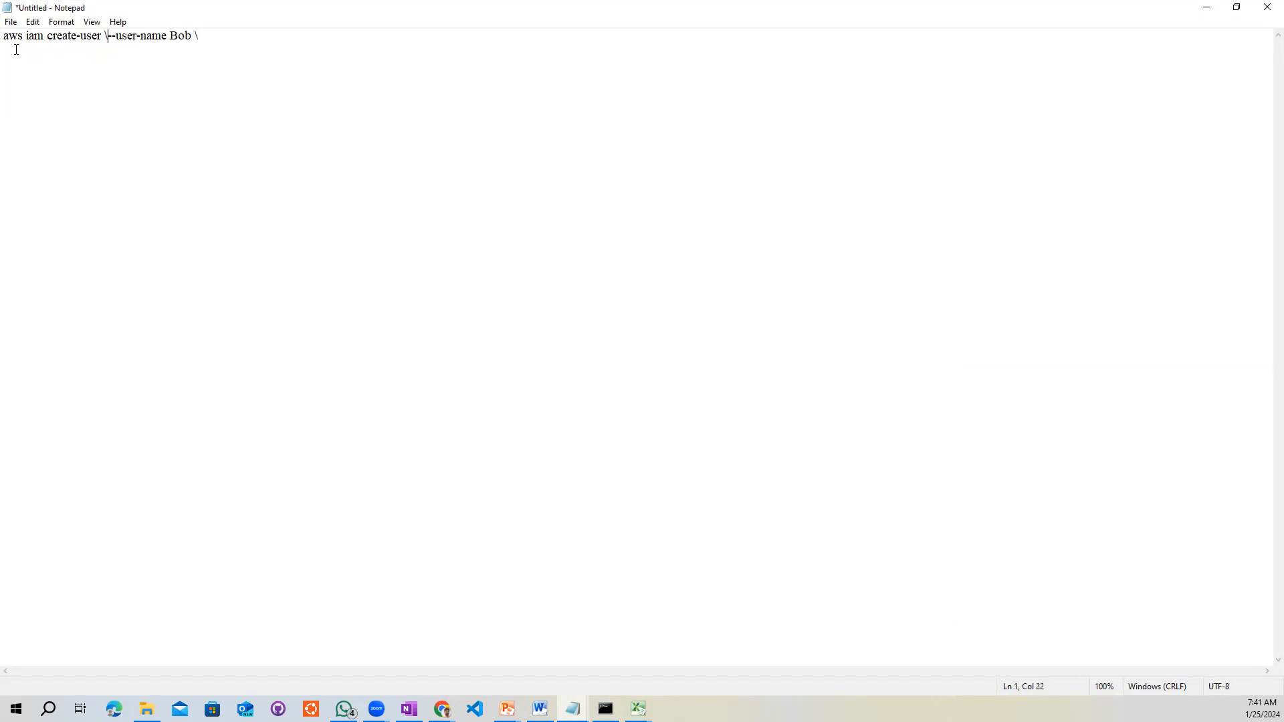
key(BackSpace)
text(v)
key(BackSpace)
key(BackSpace)
- Copy the one-line aws iam create-user command and try running it in the Command Prompt with the read-only user's credentials
drag(199, 35, 3, 35)
key(super+c)
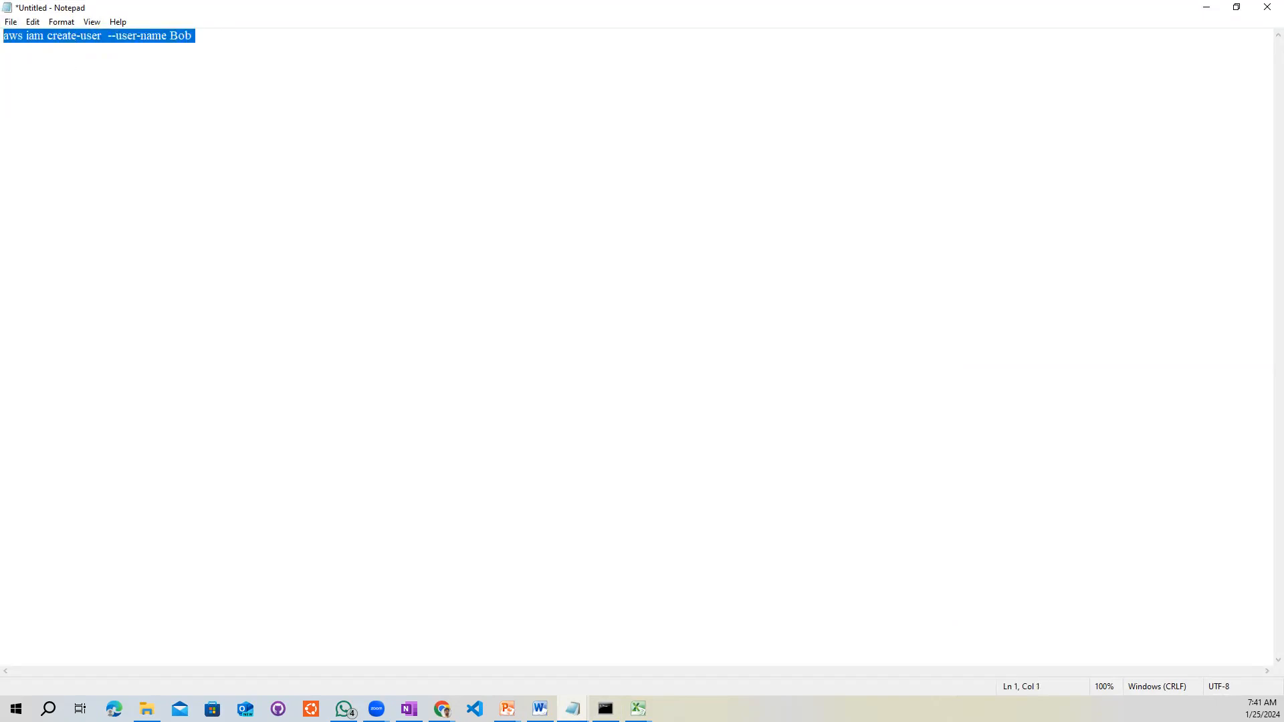
key(alt+Tab)
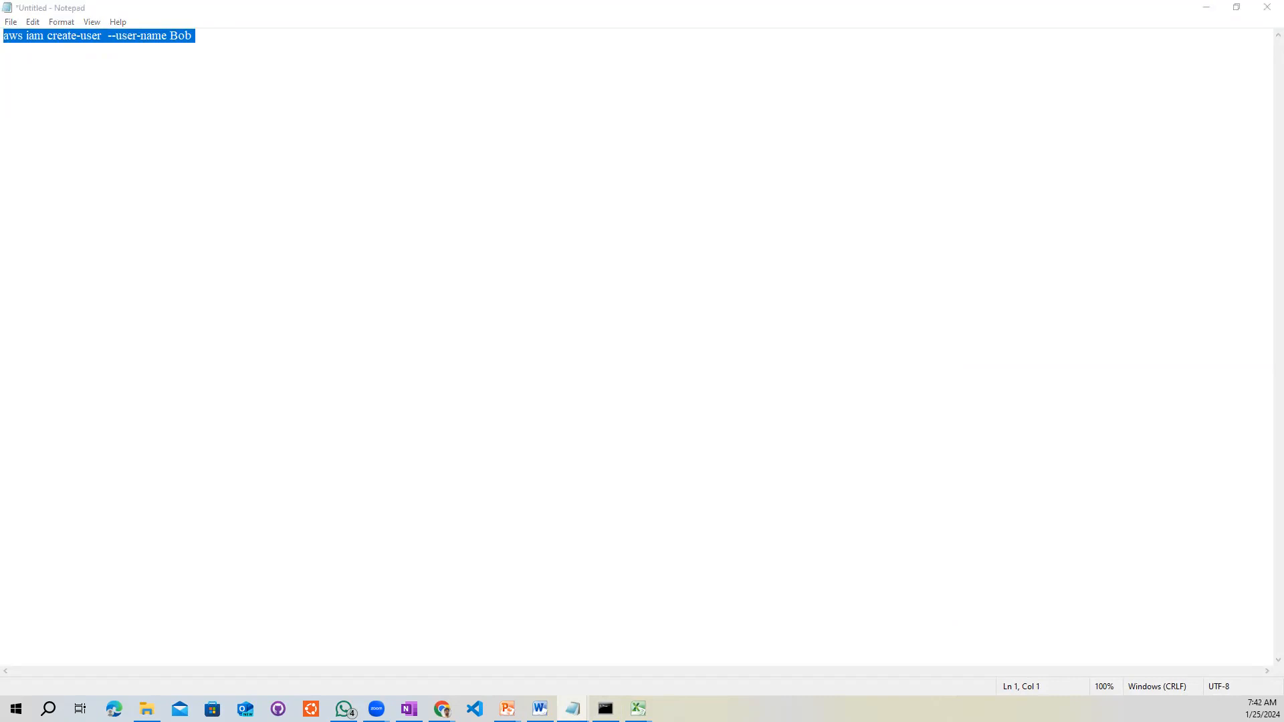
key(alt+Tab)
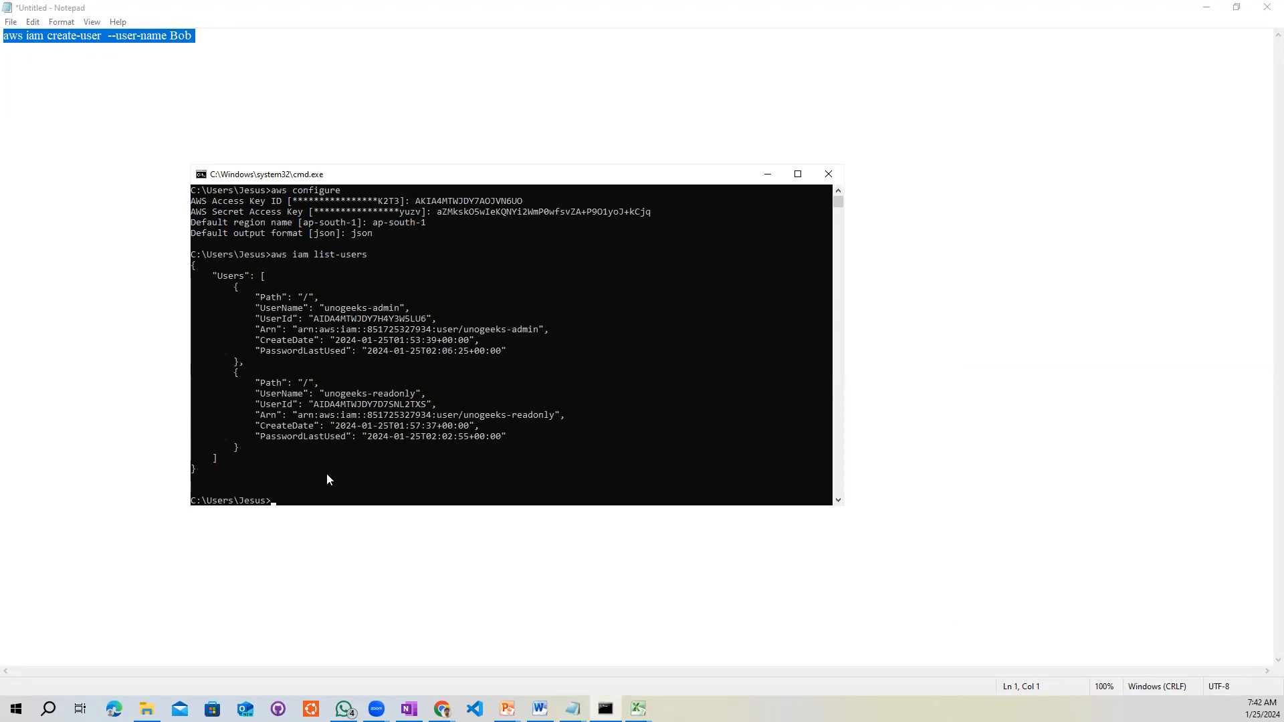
right_click(294, 499)
key(Return)
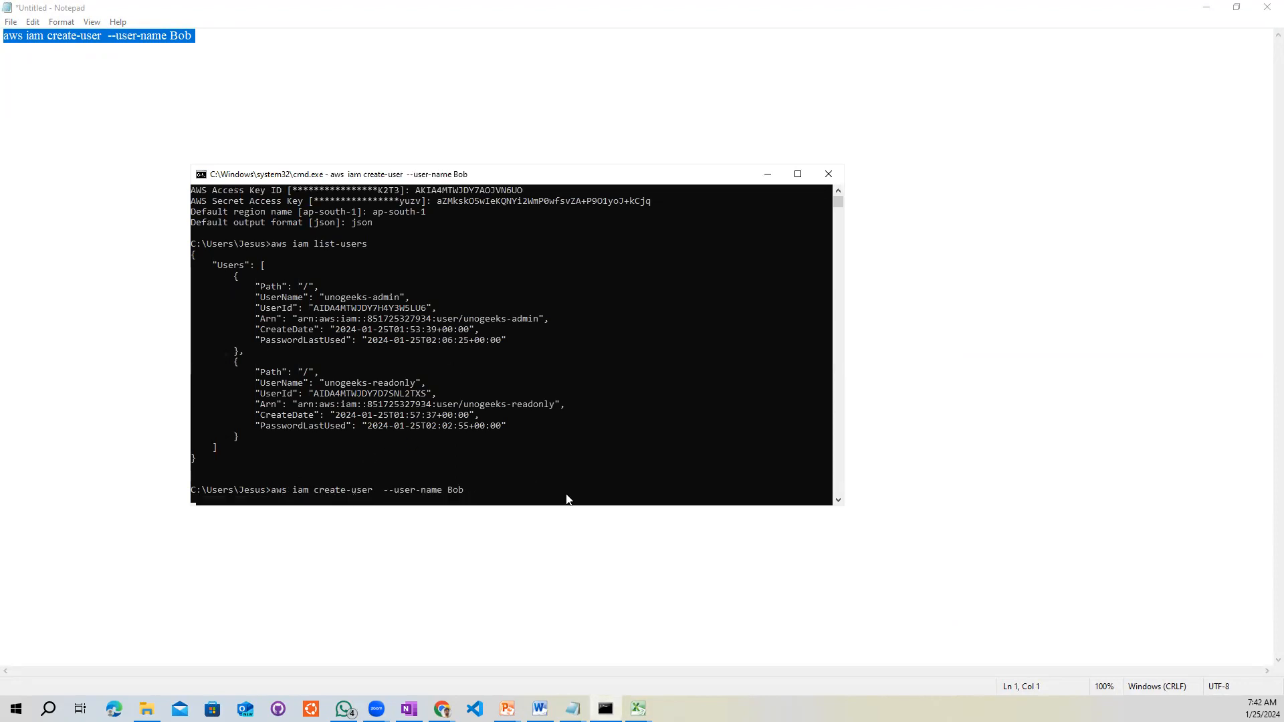
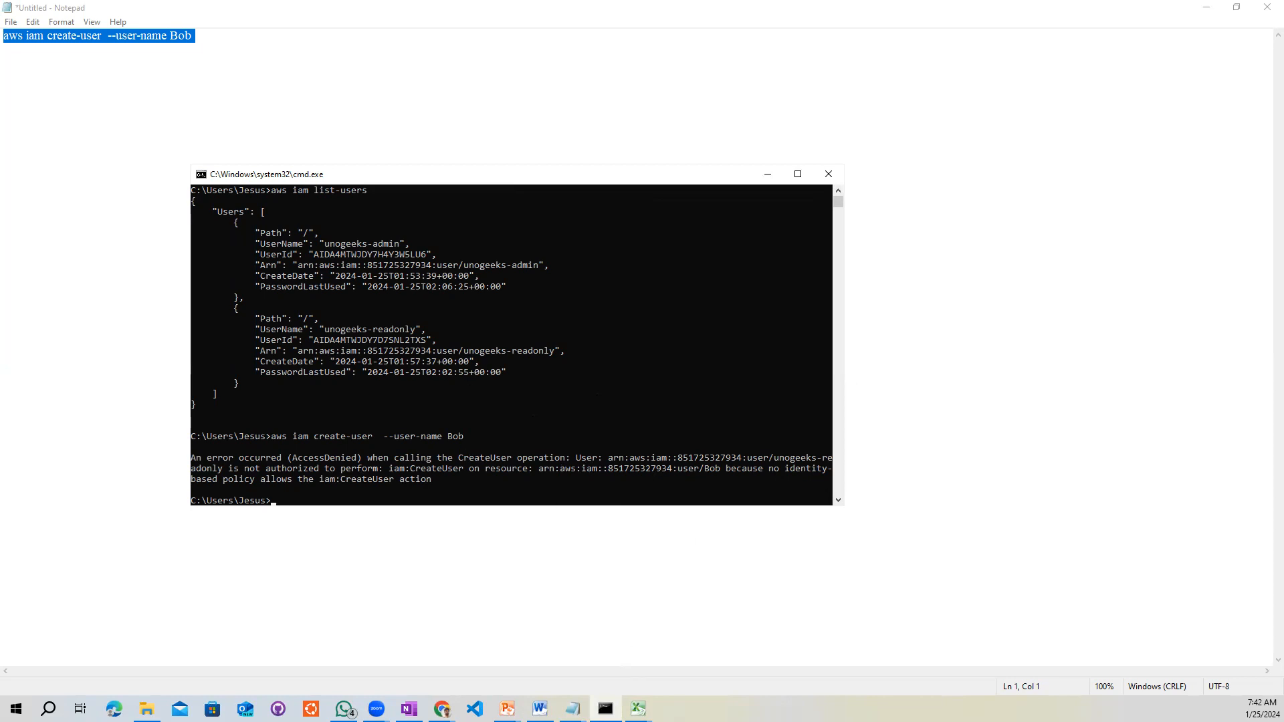
- Open unogeeks-admin_accessKeys from the Downloads folder in Excel, fit column A to its contents and copy the access key ID
click(638, 709)
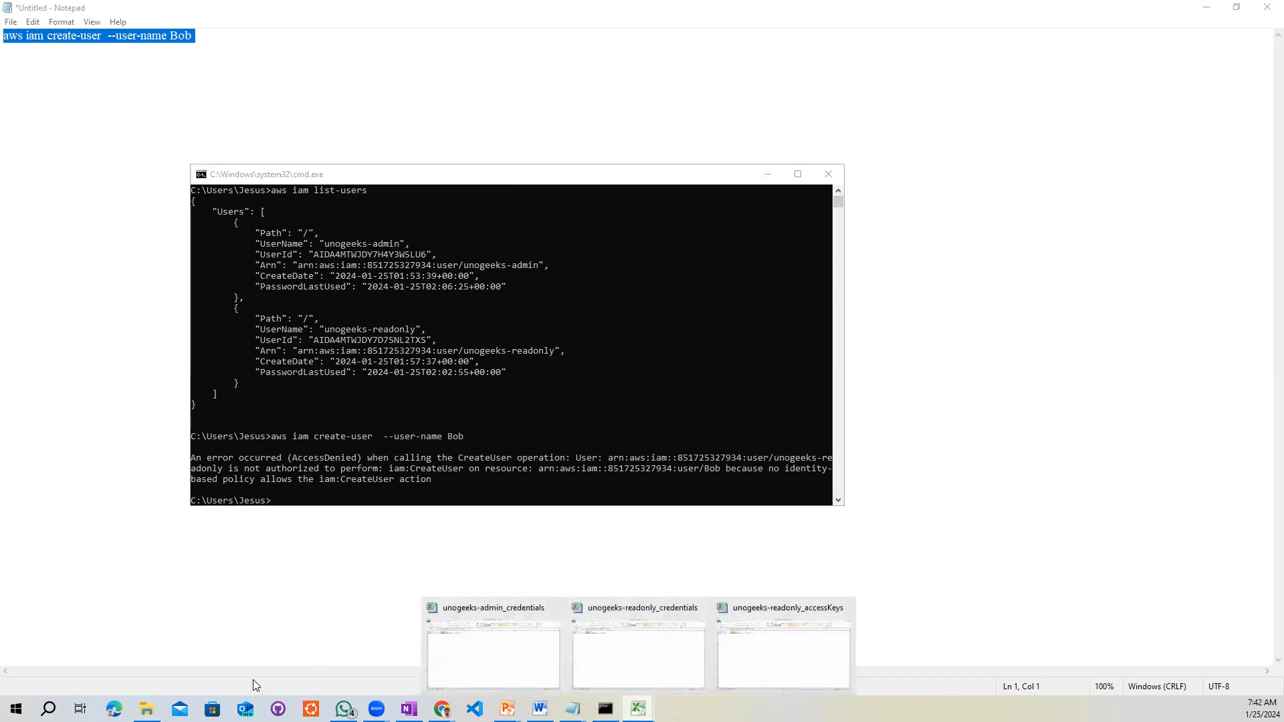
click(147, 709)
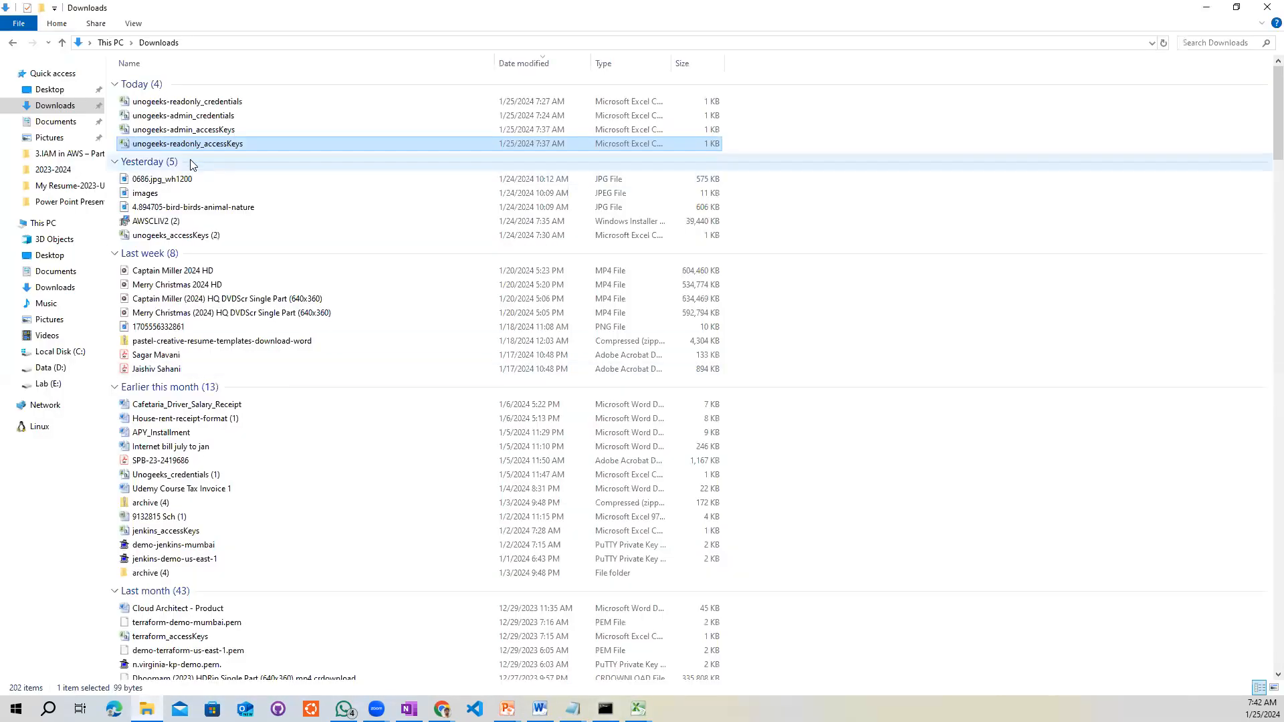
double_click(189, 131)
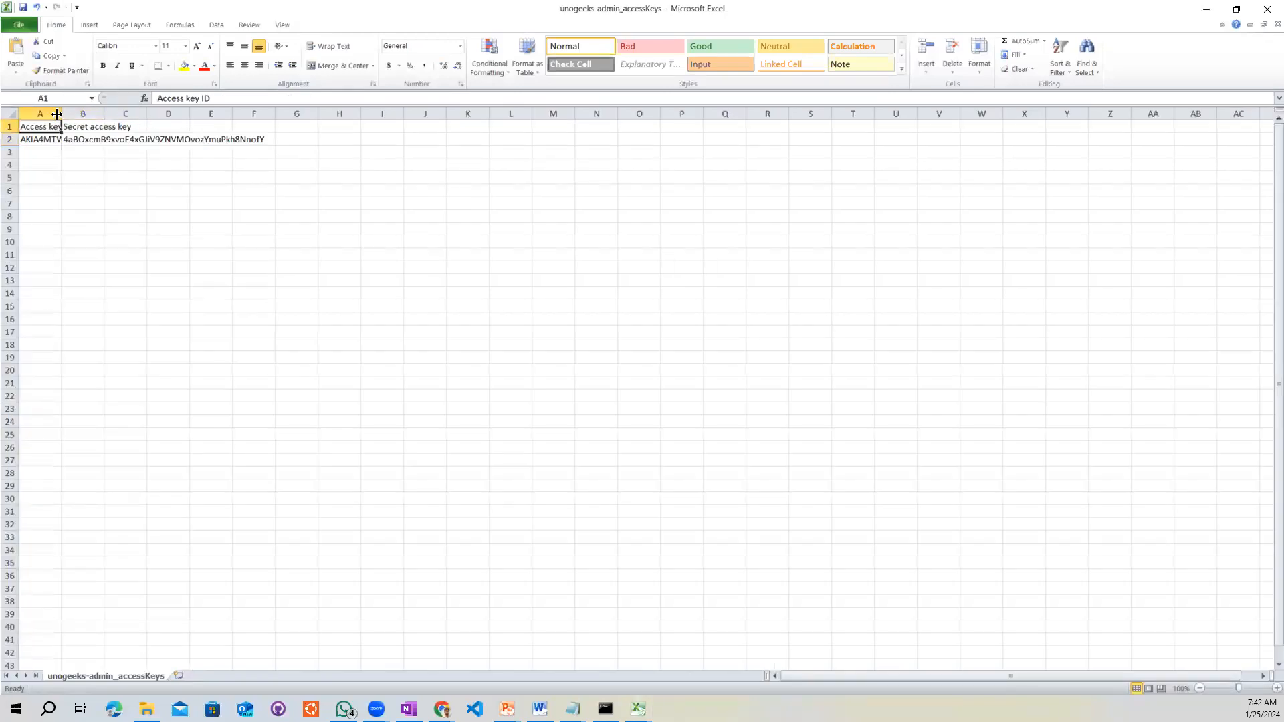
double_click(56, 114)
click(74, 140)
key(ctrl+c)
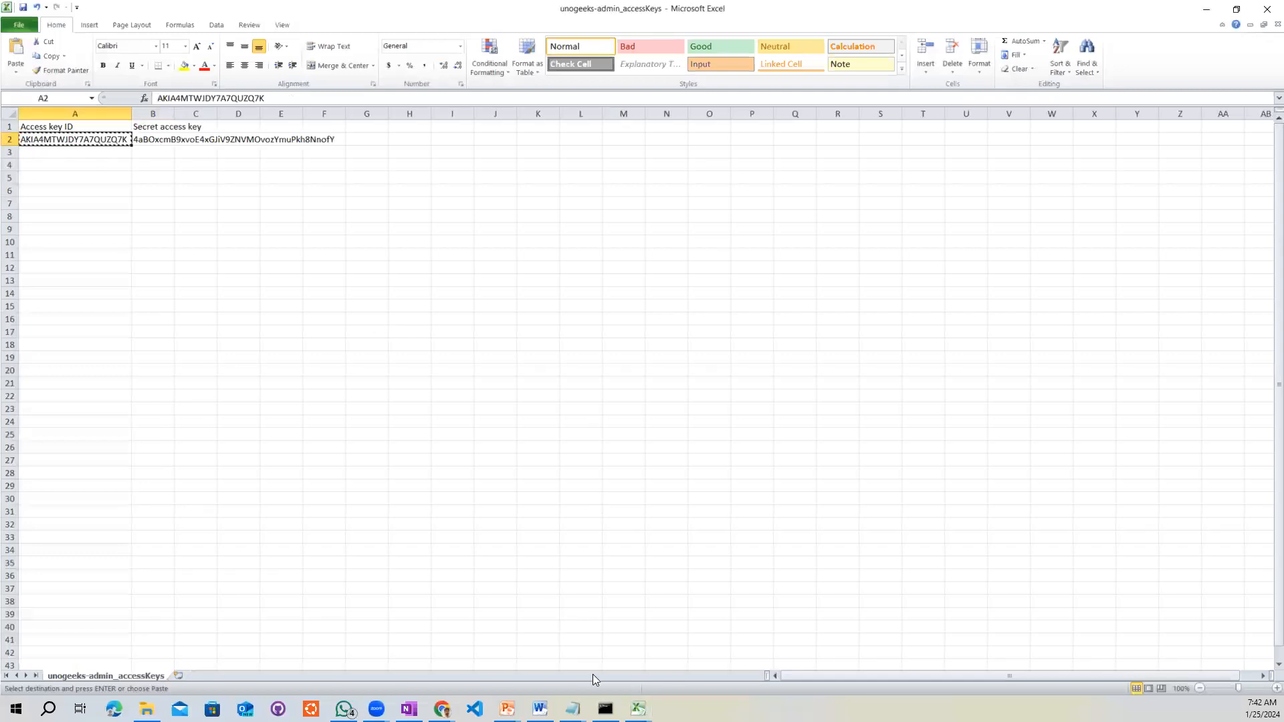
- Run aws configure in the Command Prompt and paste the admin user's access key ID at its prompt
click(606, 707)
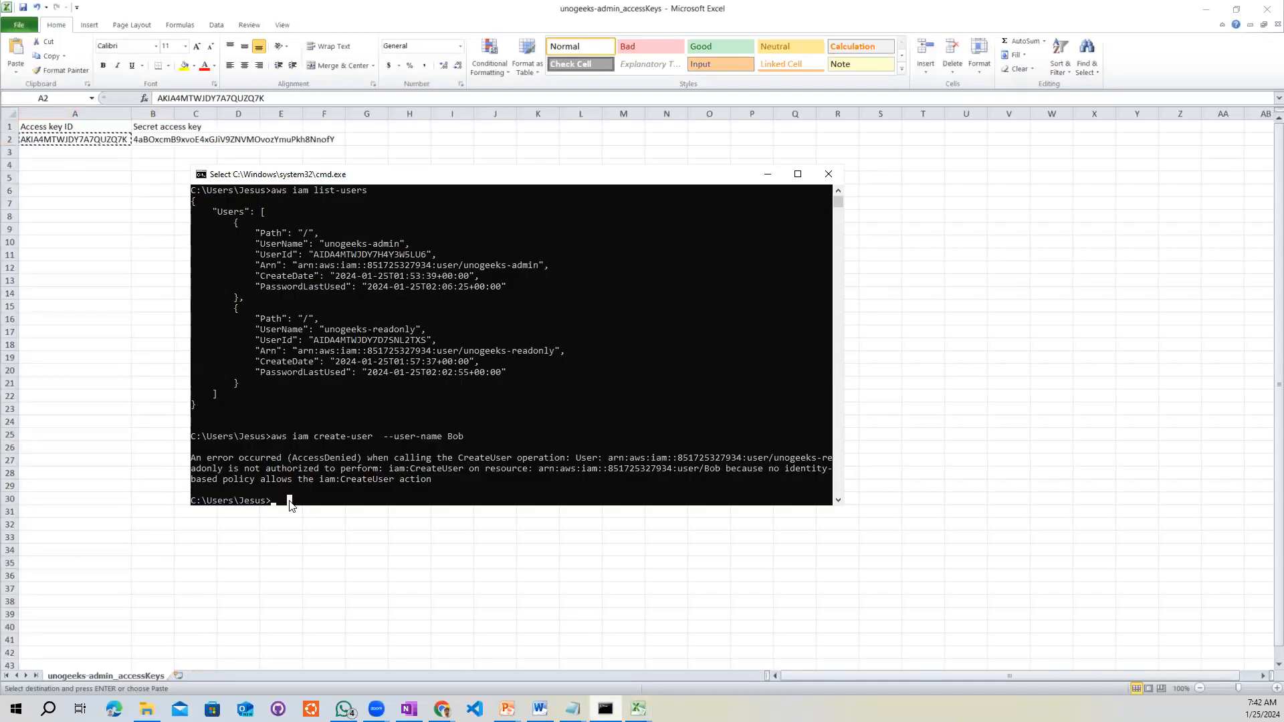
text(aws configure)
key(Return)
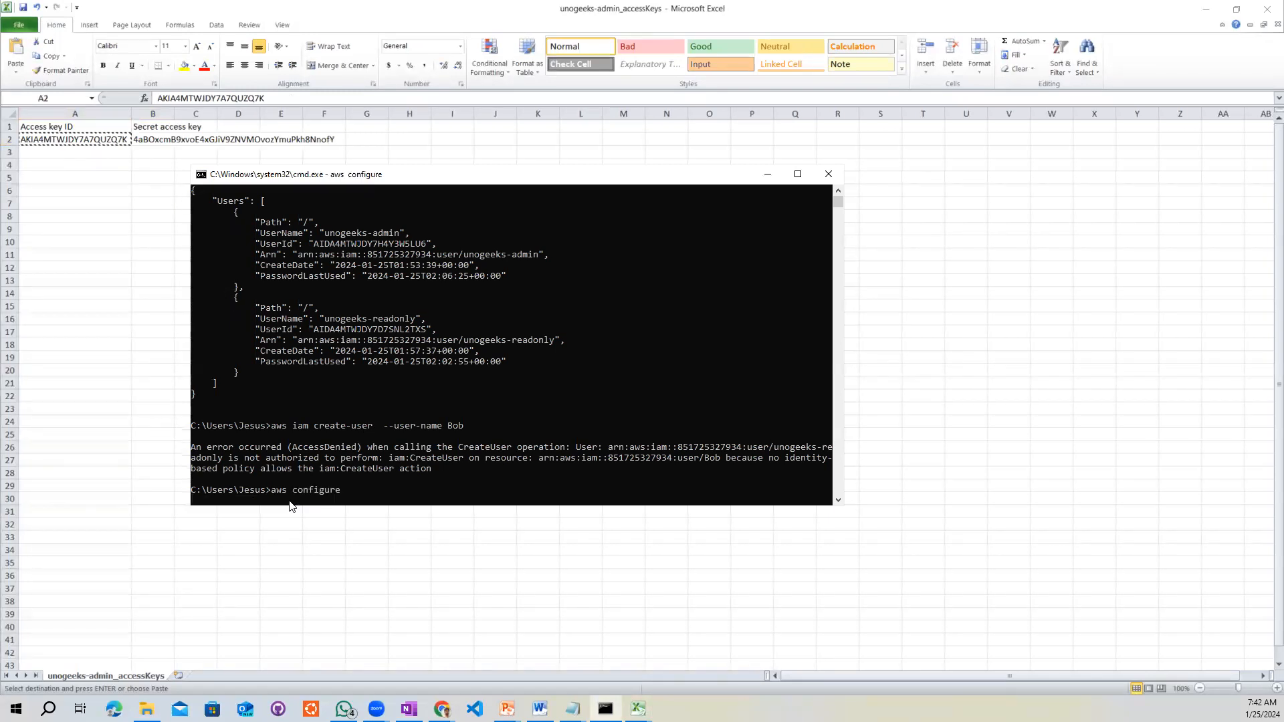
click(88, 181)
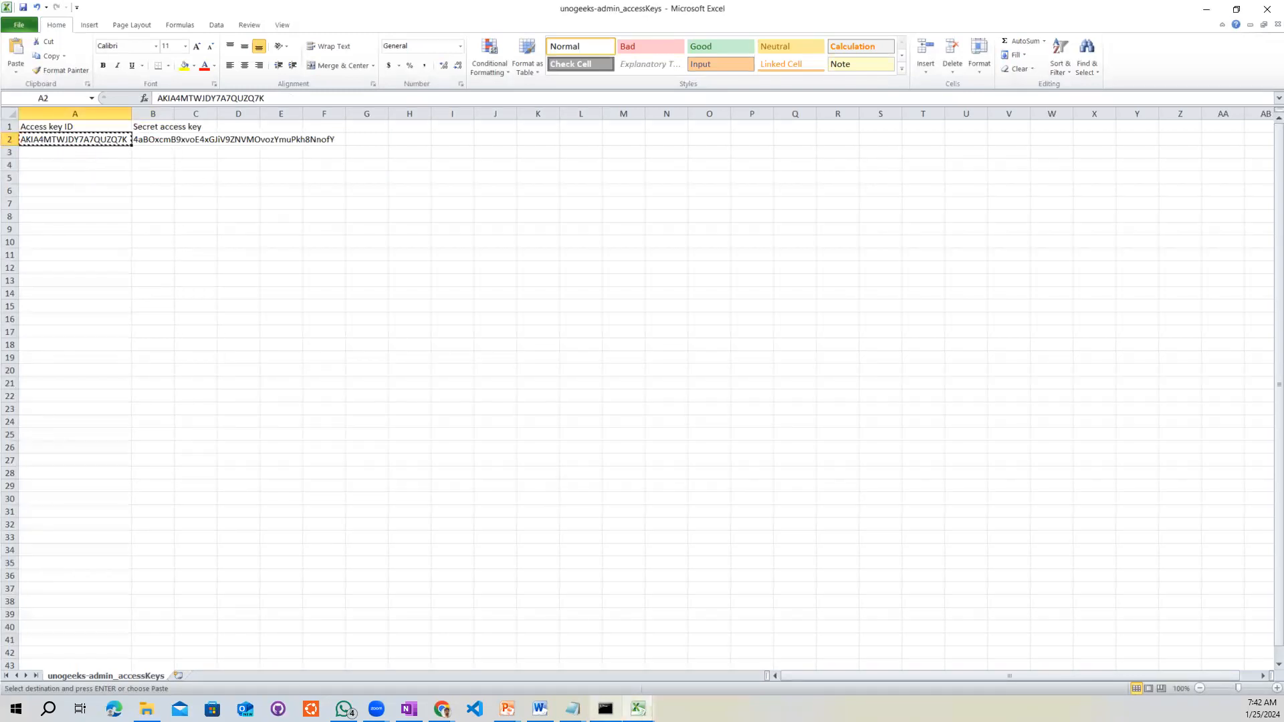
click(605, 709)
right_click(486, 498)
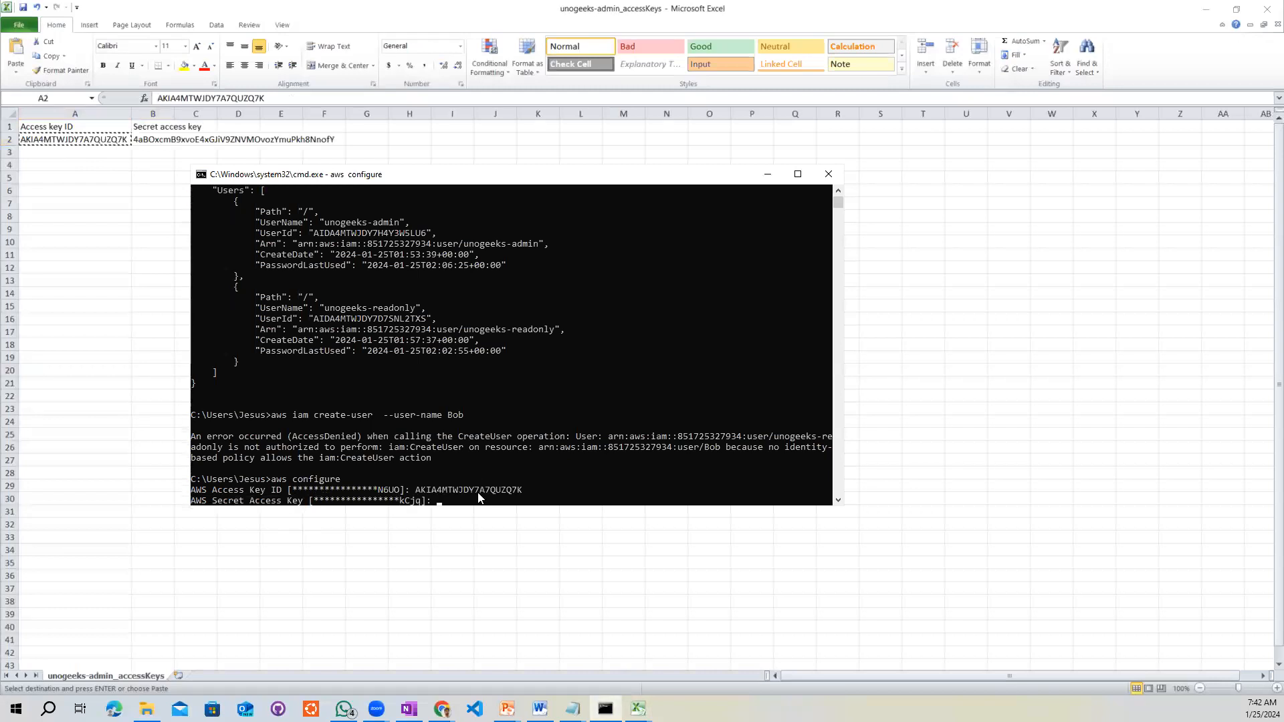
- Copy the admin's secret access key from Excel, paste it into aws configure, and keep the default region ap-south-1 and output format json
click(161, 134)
click(153, 136)
key(ctrl+c)
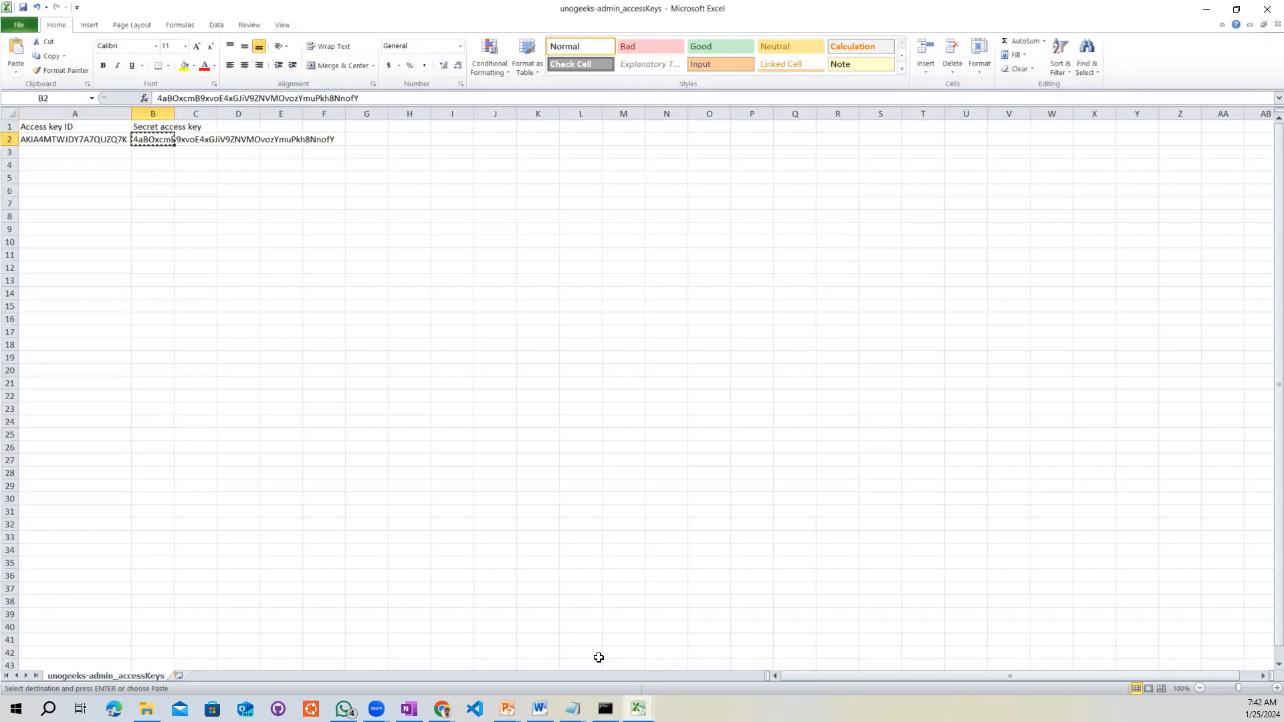
click(605, 709)
right_click(491, 504)
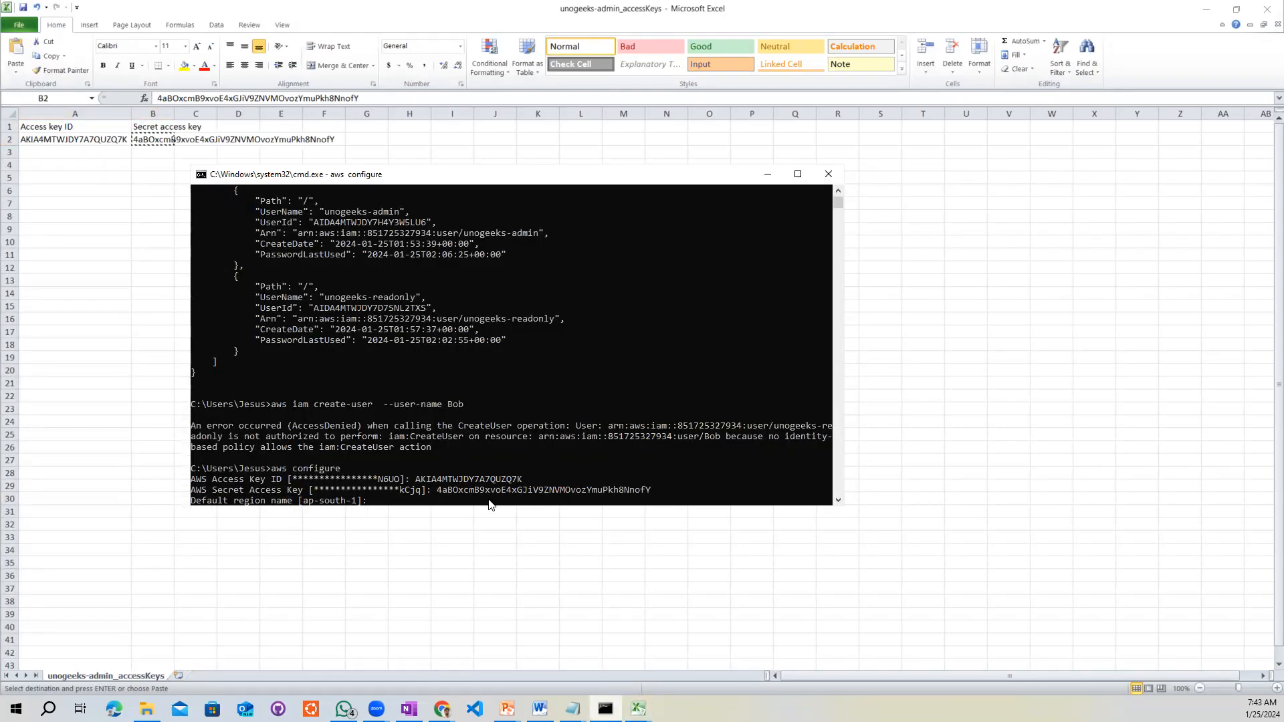
key(Return)
key(Return)
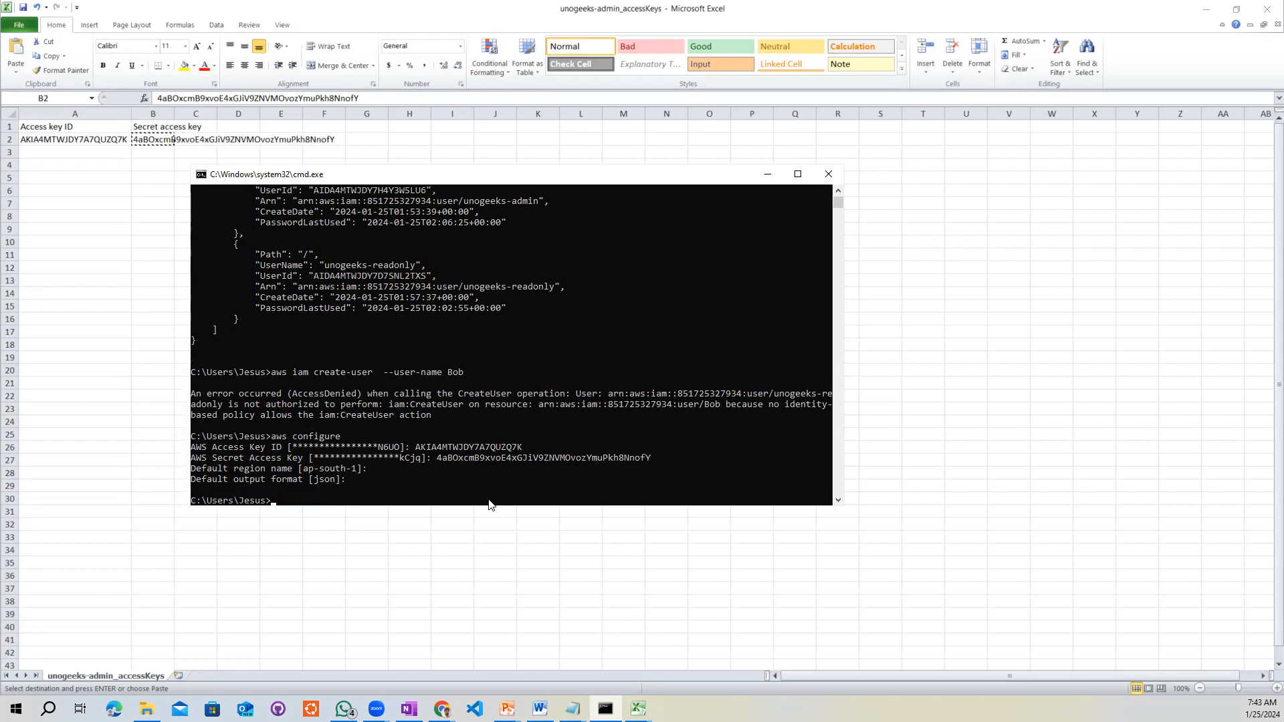
- Rerun aws iam list-users in the Command Prompt using the admin user's credentials
key(Up)
key(Up)
key(Up)
key(Return)
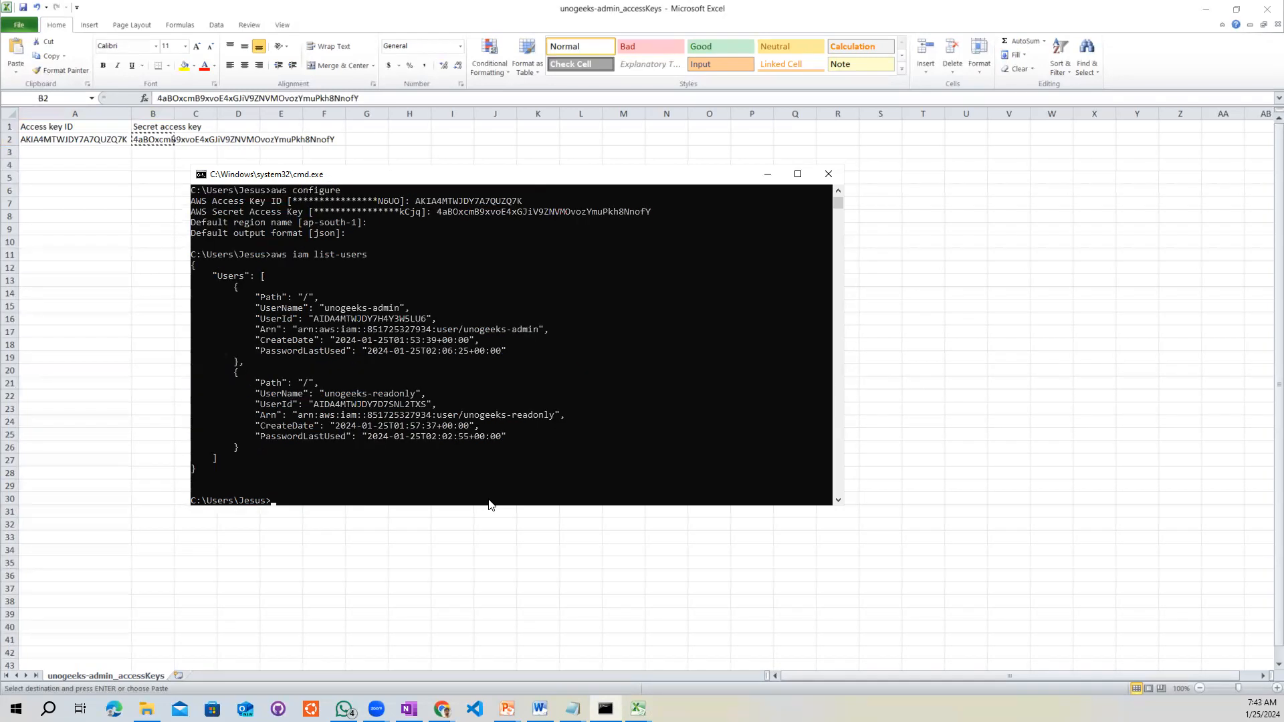
- Rerun the earlier aws iam create-user command with its sample --user-name value, using the admin user's credentials
key(Up)
key(Up)
key(Up)
key(Up)
key(BackSpace)
key(Return)
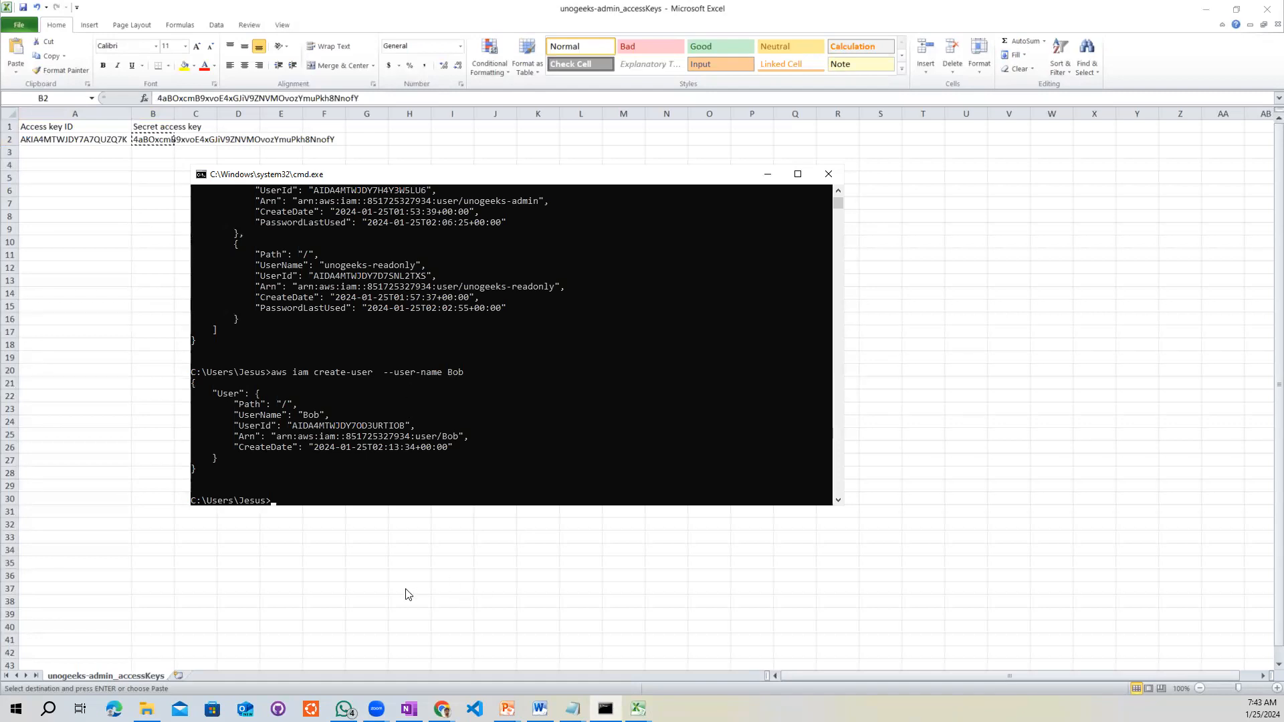
- List the IAM users once more with aws iam list-users to check for the newly created user
key(Up)
key(Up)
key(Return)
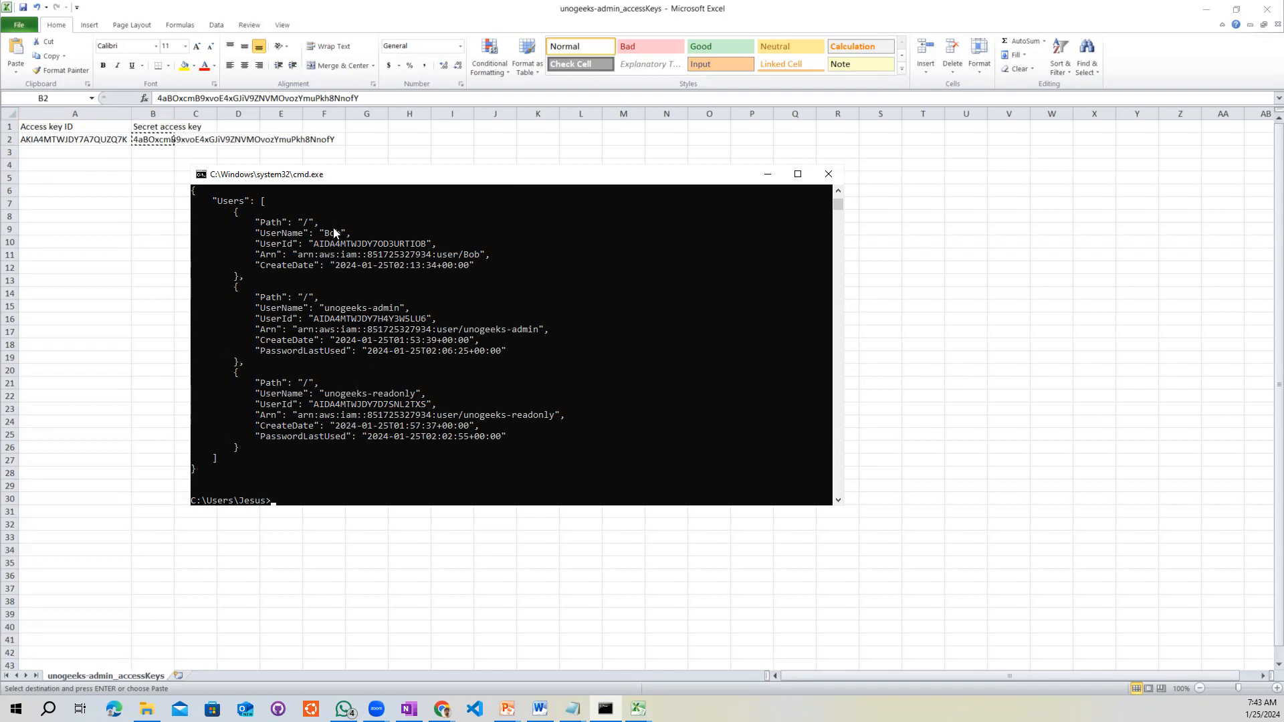
- Switch to the IAM console in Chrome and refresh the Users list to check for the user created through the CLI
click(442, 709)
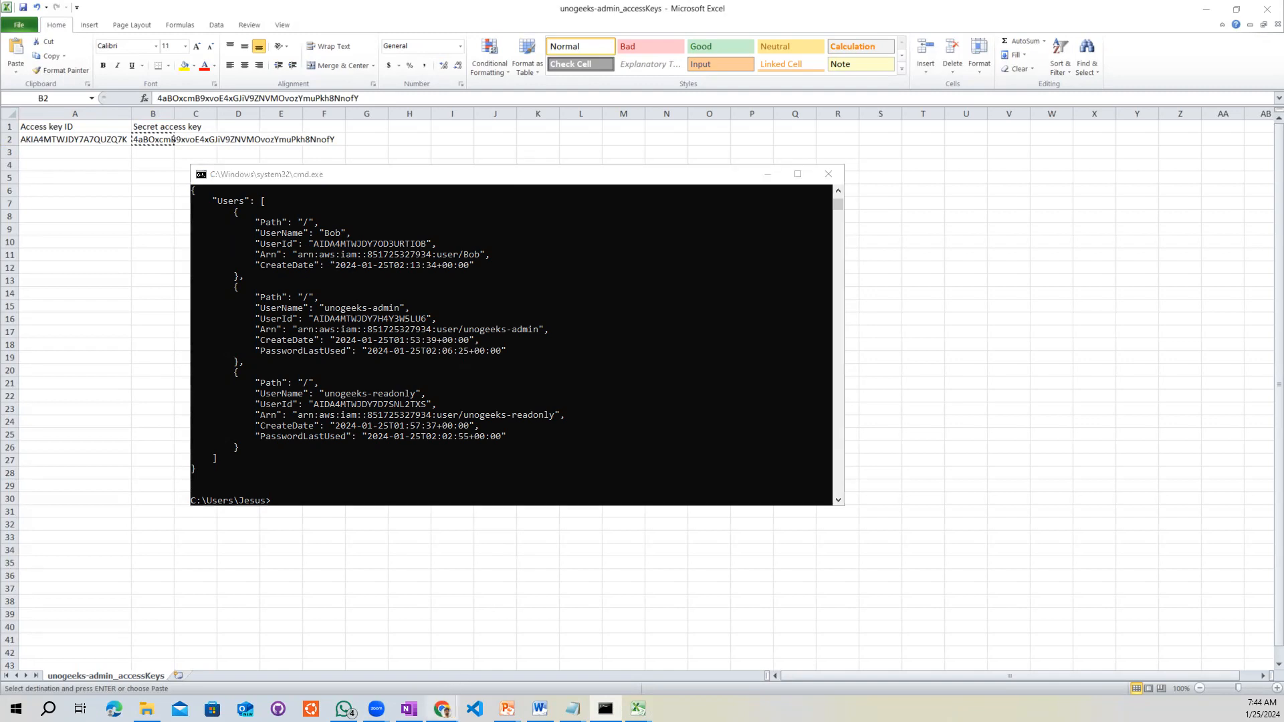
click(410, 657)
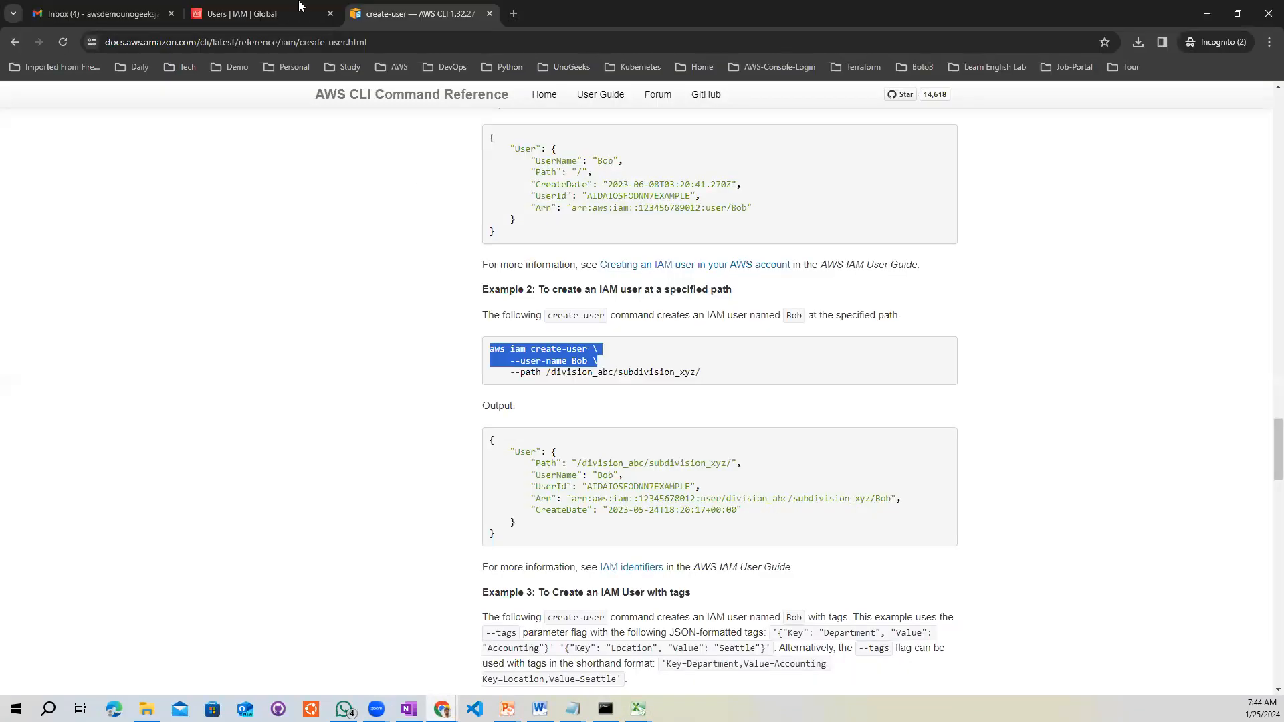
click(262, 13)
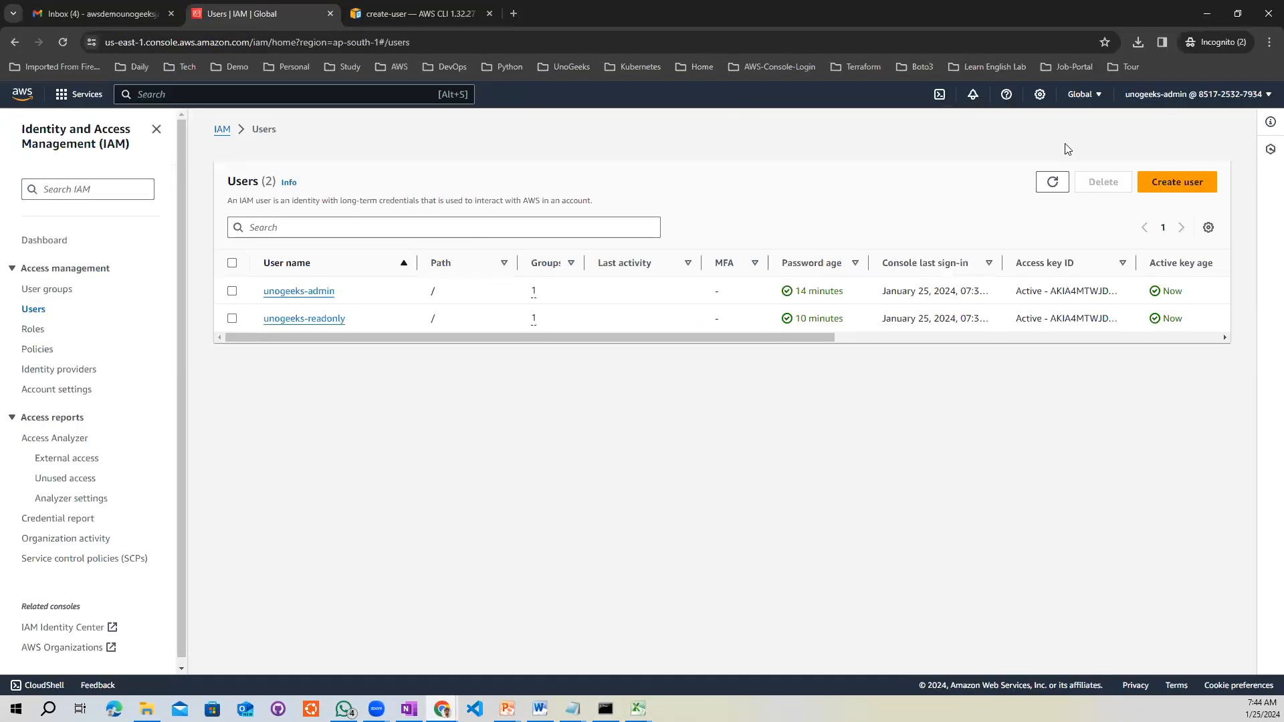
click(1053, 184)
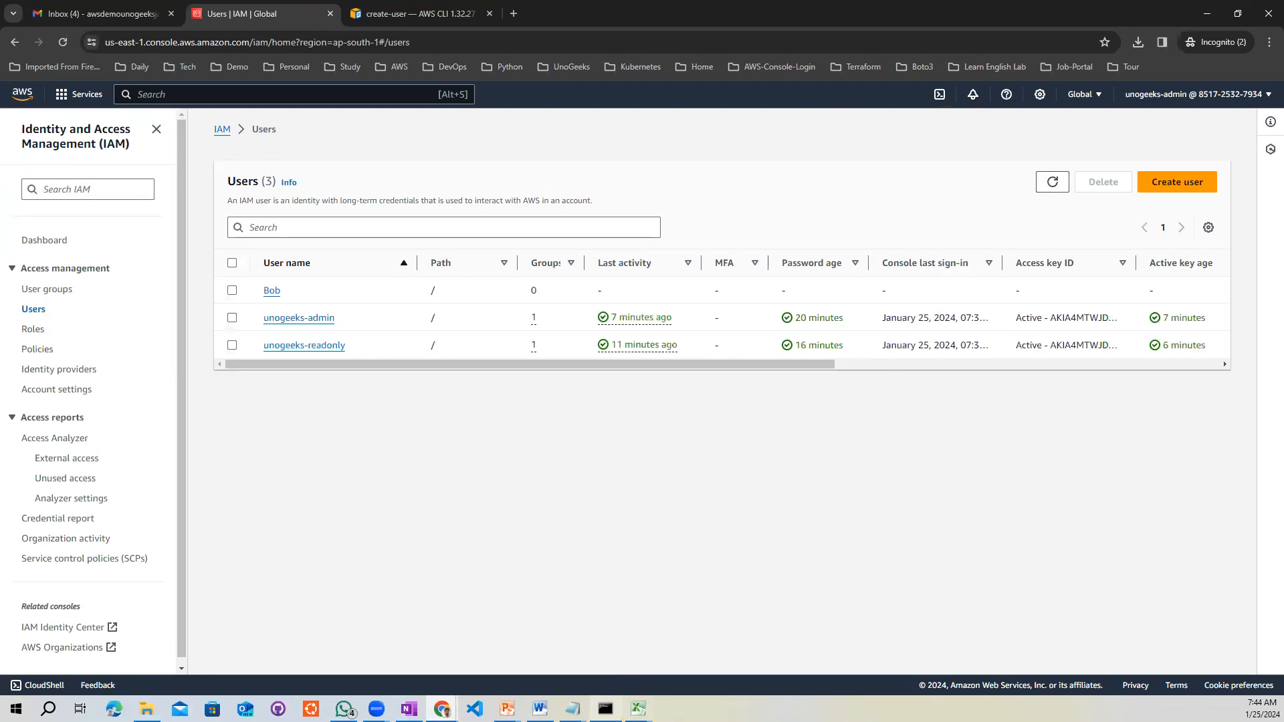
- Go back to the iam page of the AWS CLI reference, find "delete" on it and open the delete-user command page
click(605, 709)
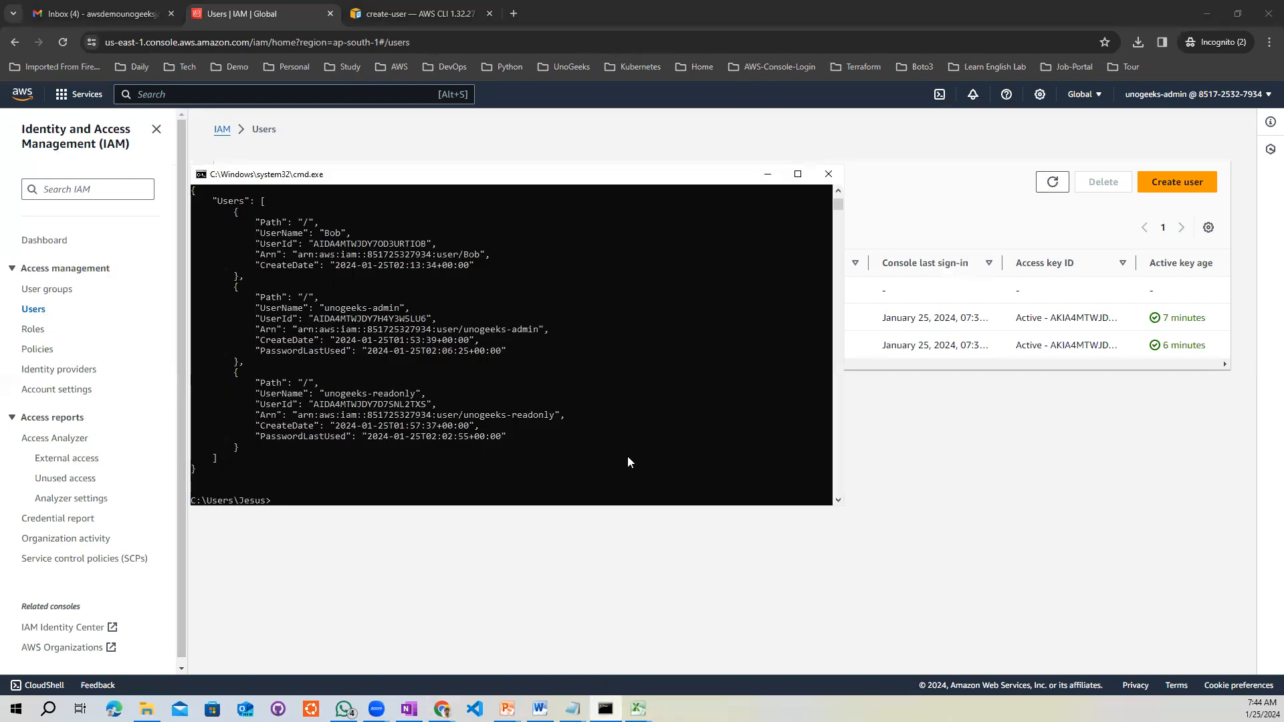
click(416, 13)
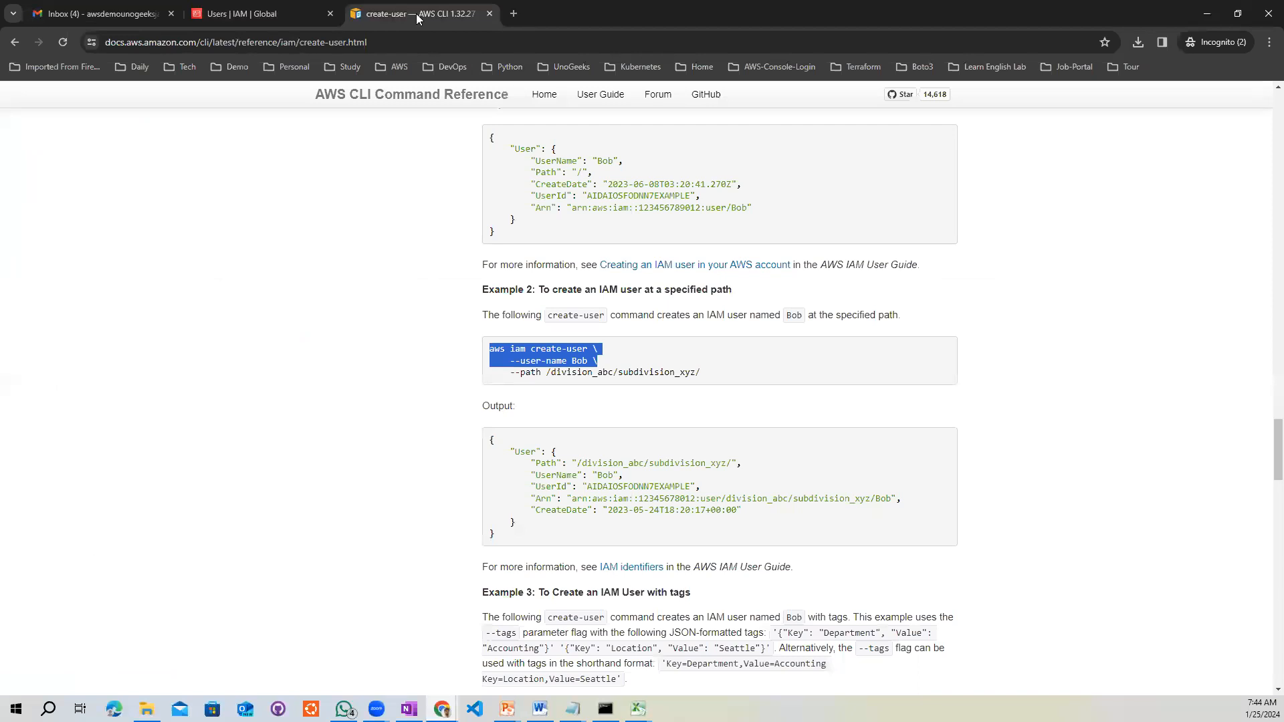
click(16, 43)
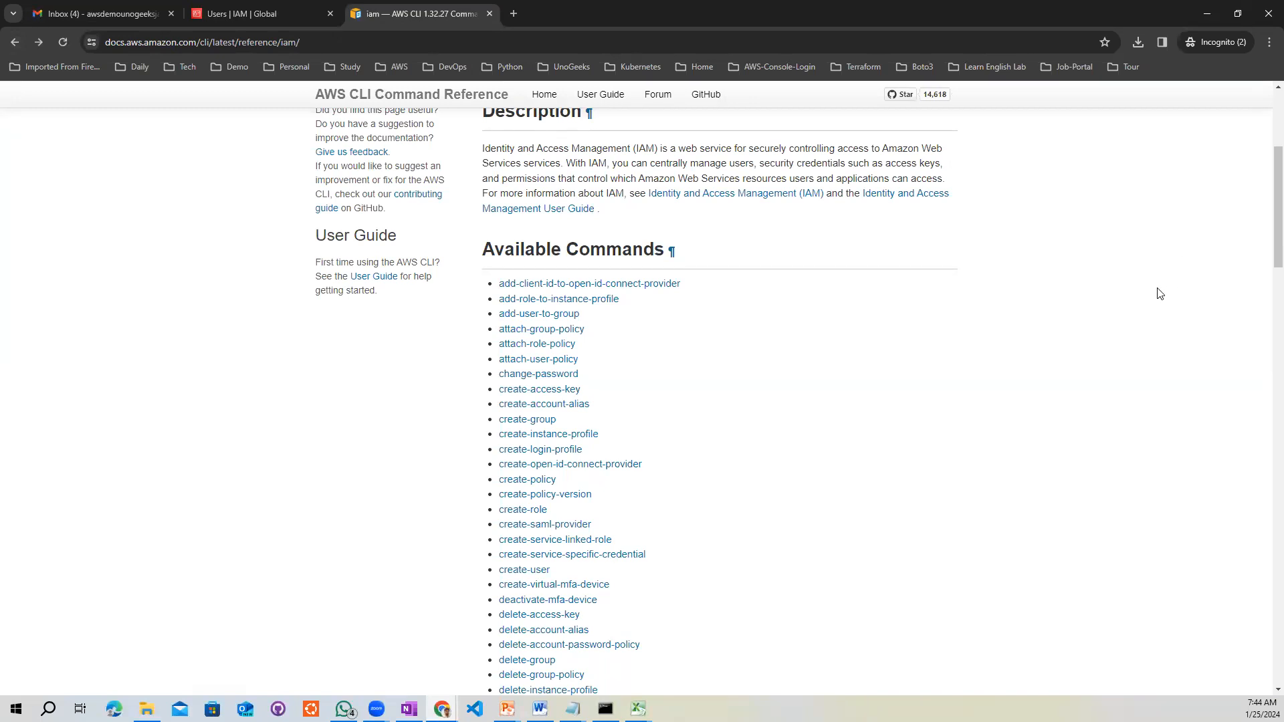
key(ctrl+f)
text(de)
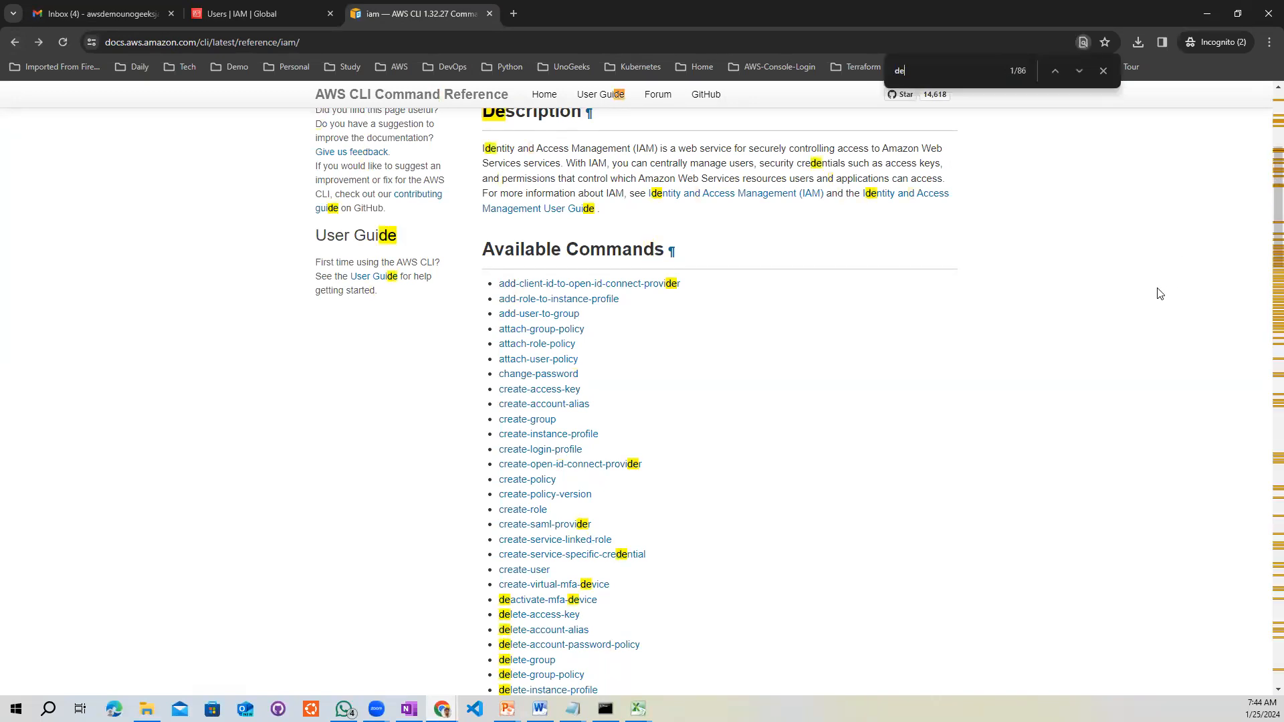
text(lete)
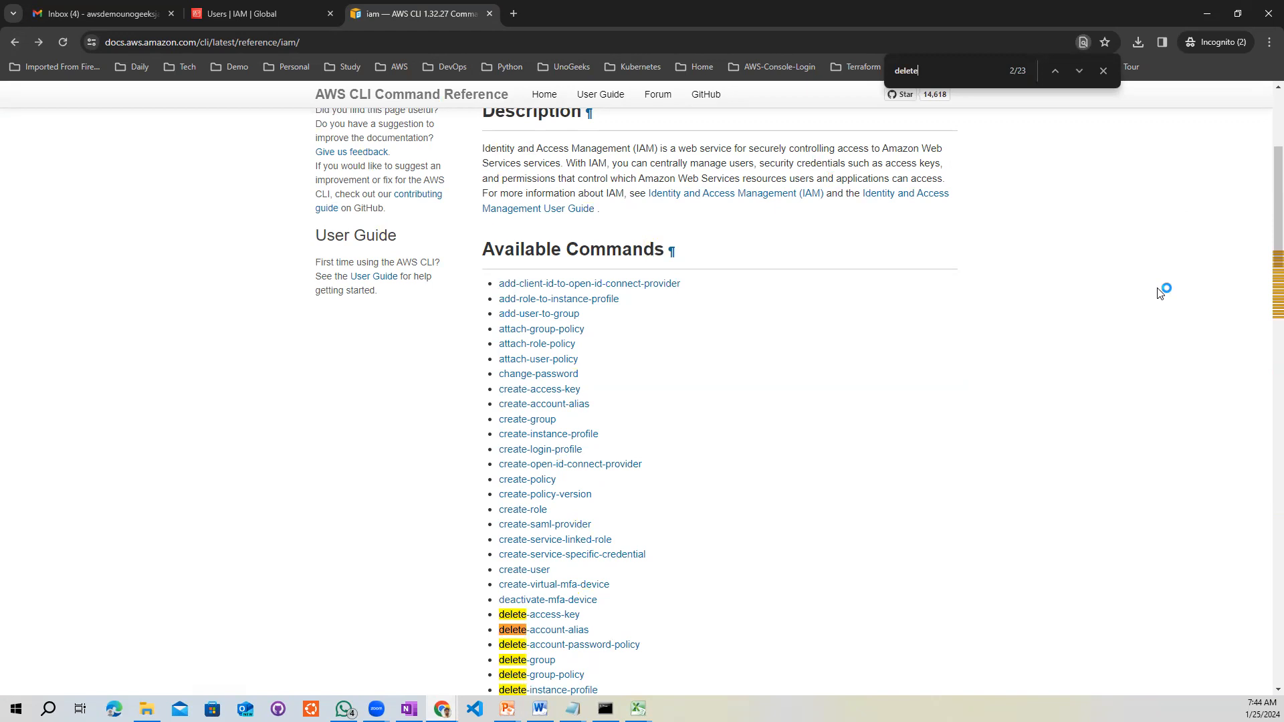
scroll(1266, 271, down, 2)
scroll(1266, 271, down, 3)
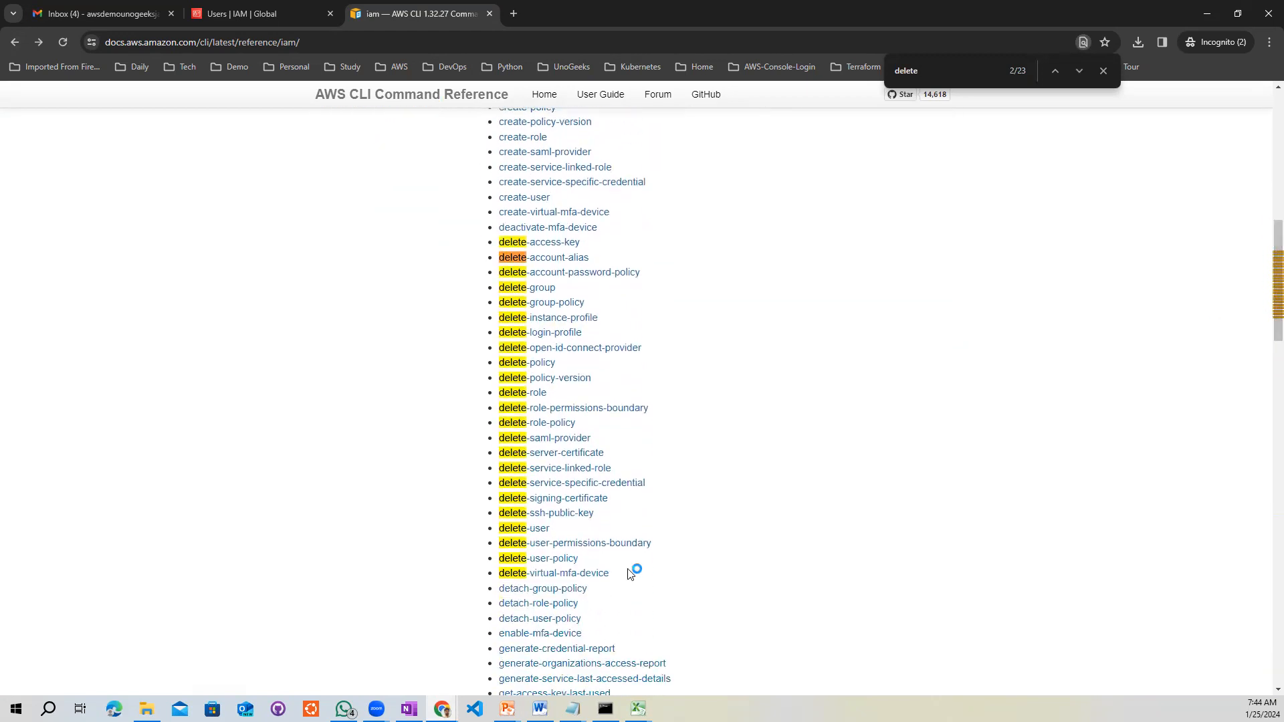
click(528, 532)
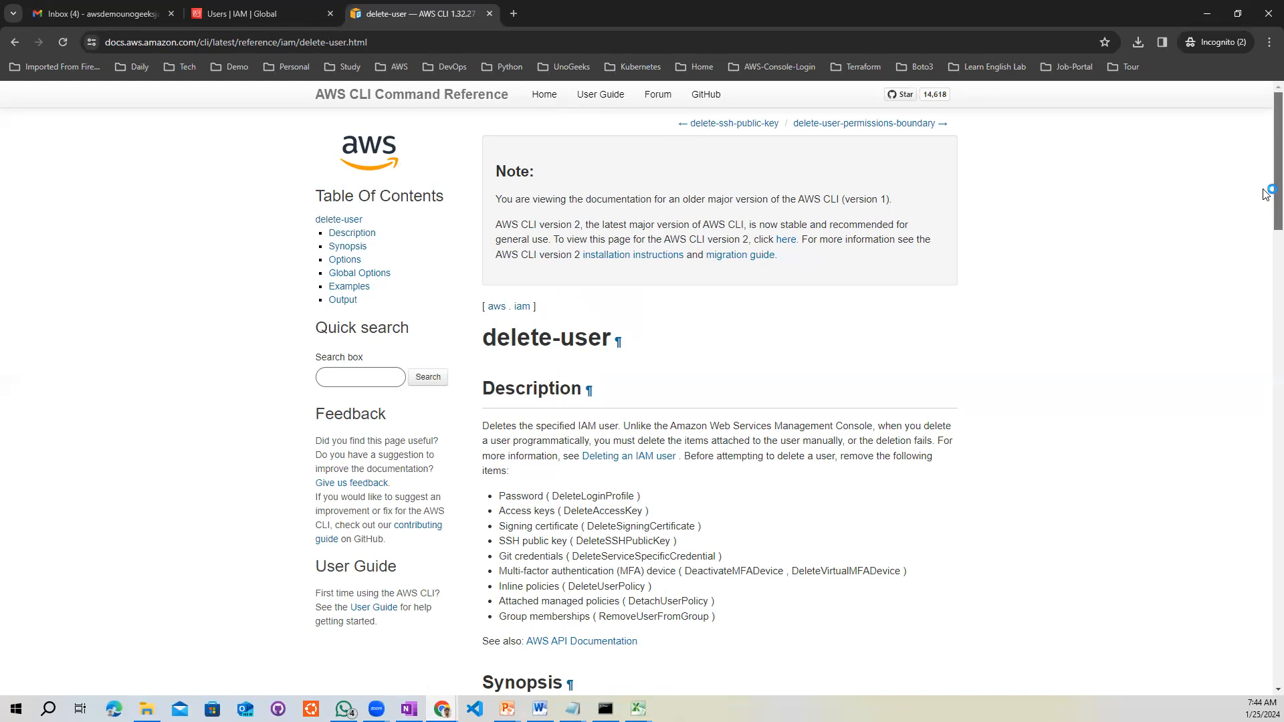
- Find the "To delete an IAM user" example on the delete-user page and copy its two-line aws iam delete-user command
scroll(1266, 193, down, 8)
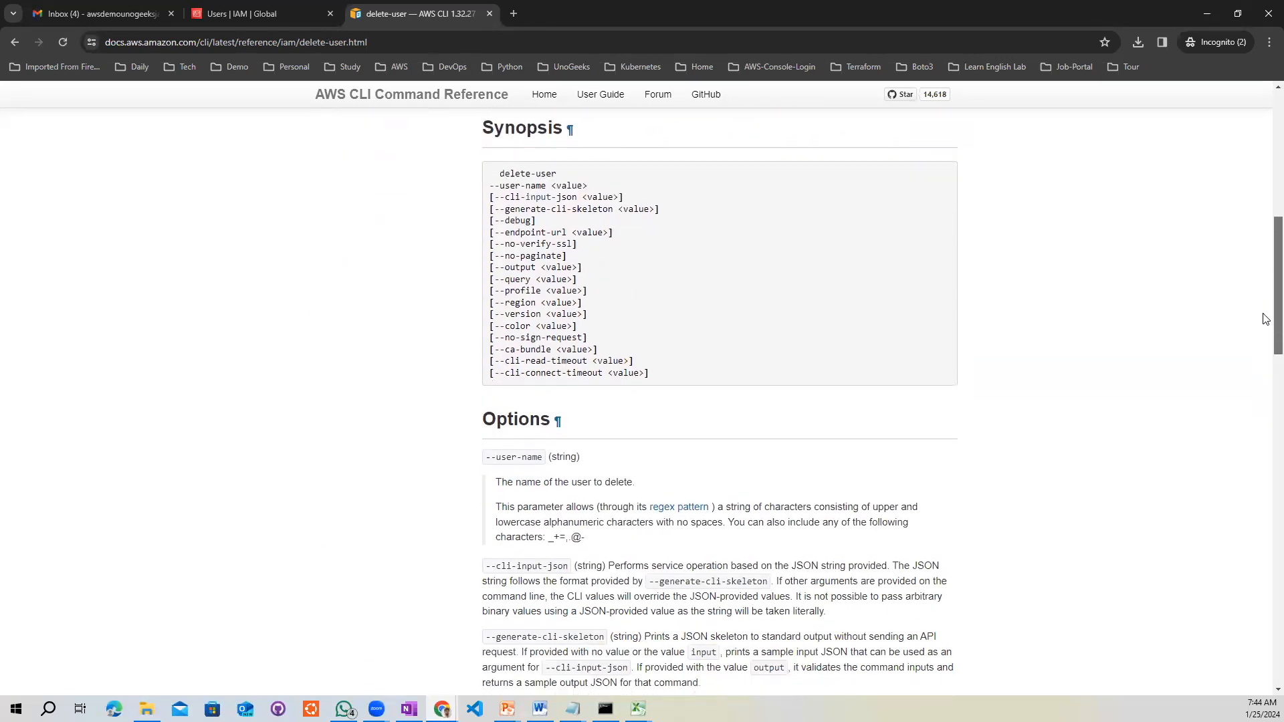
scroll(1264, 321, down, 1)
scroll(1264, 321, up, 1)
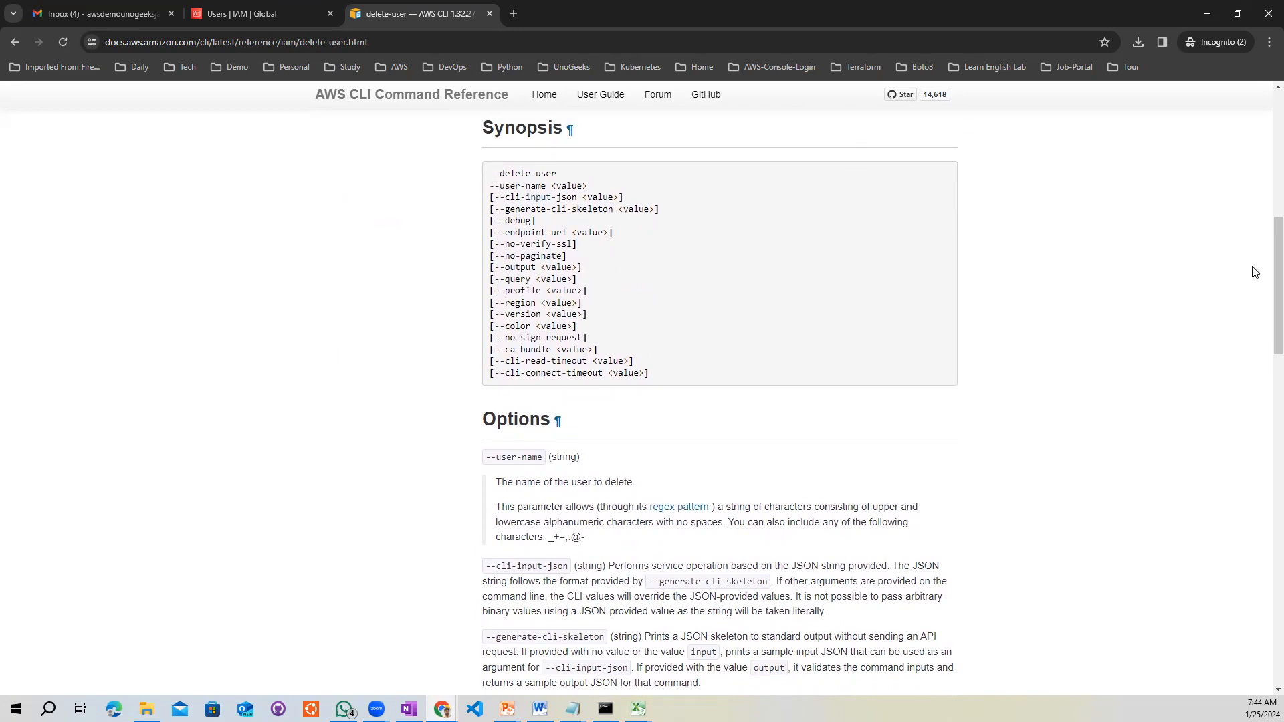
scroll(1264, 306, down, 2)
scroll(1264, 306, down, 18)
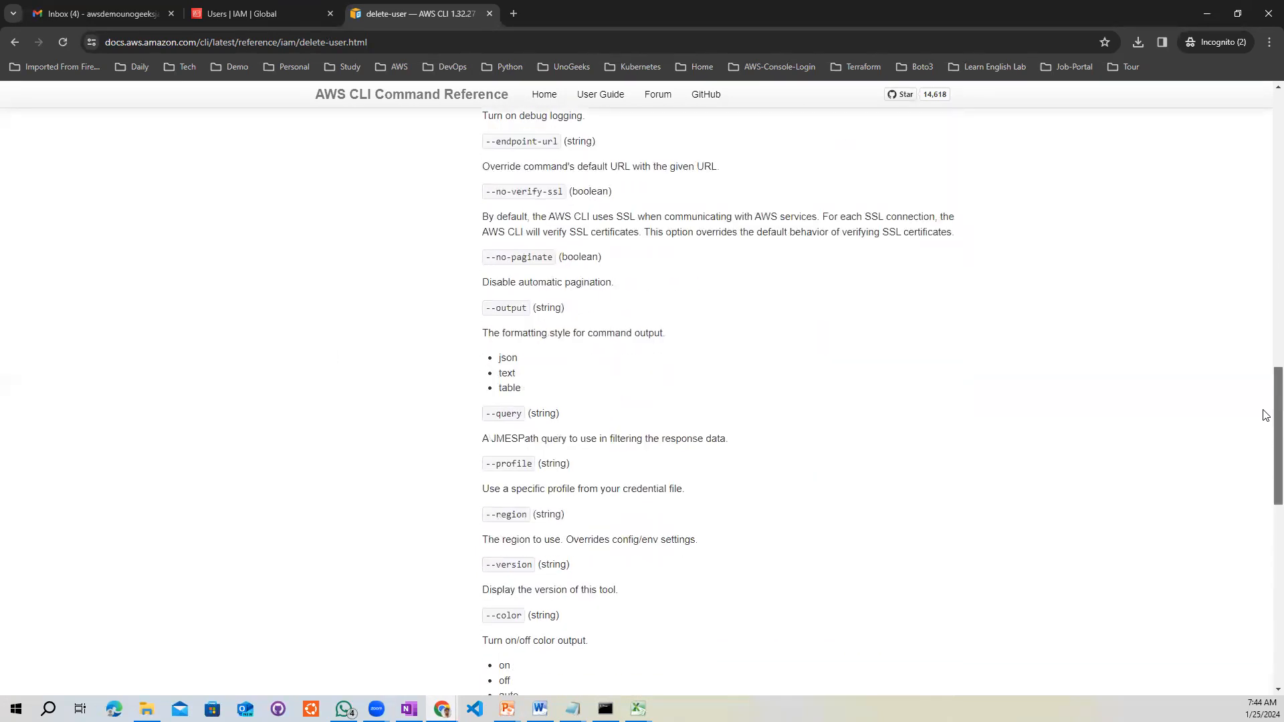
scroll(1265, 566, down, 2)
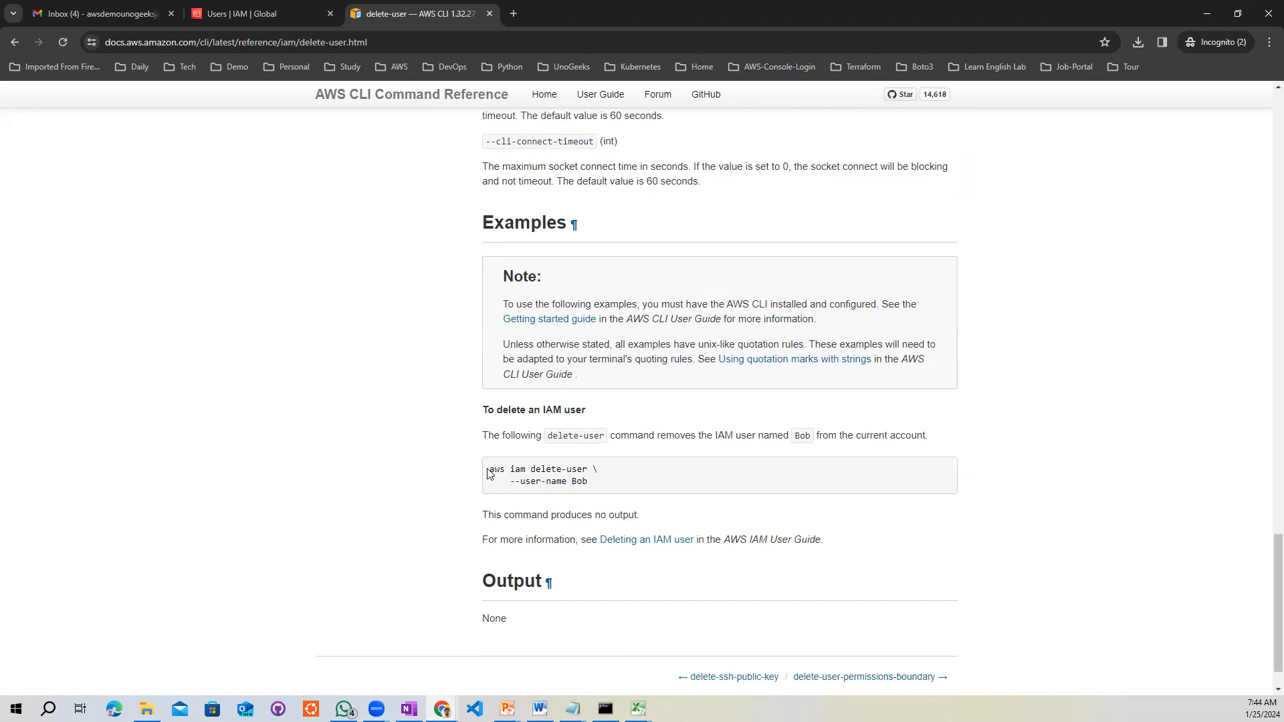
drag(488, 469, 589, 482)
key(ctrl+c)
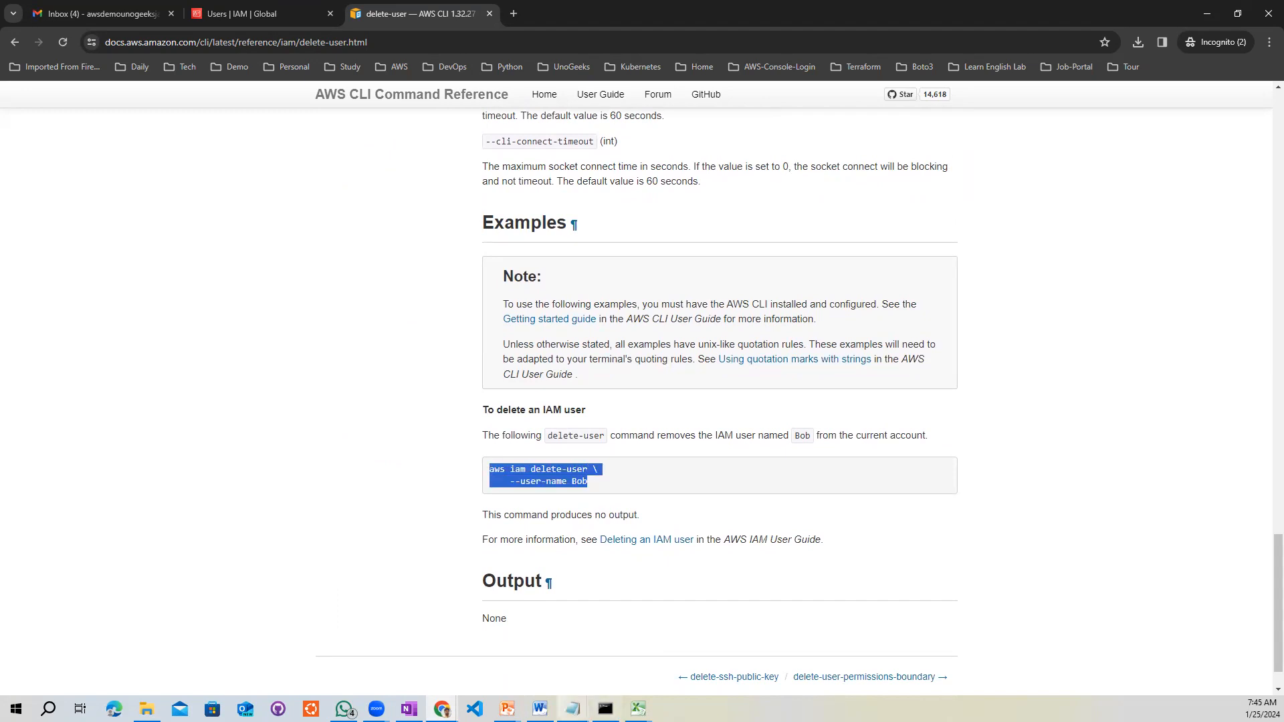
- Switch to Notepad and paste the delete-user command below the create-user command, leaving a blank line between them
click(572, 709)
click(626, 652)
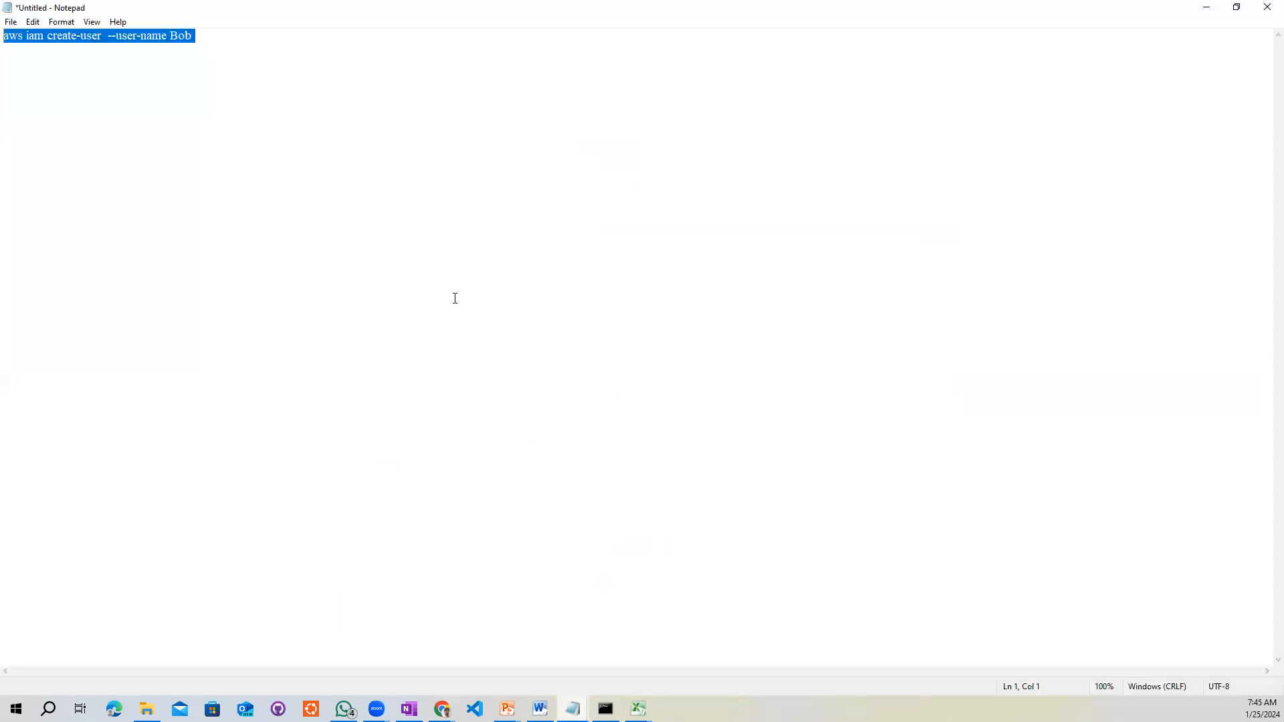
click(228, 37)
key(Return)
key(Return)
key(ctrl+v)
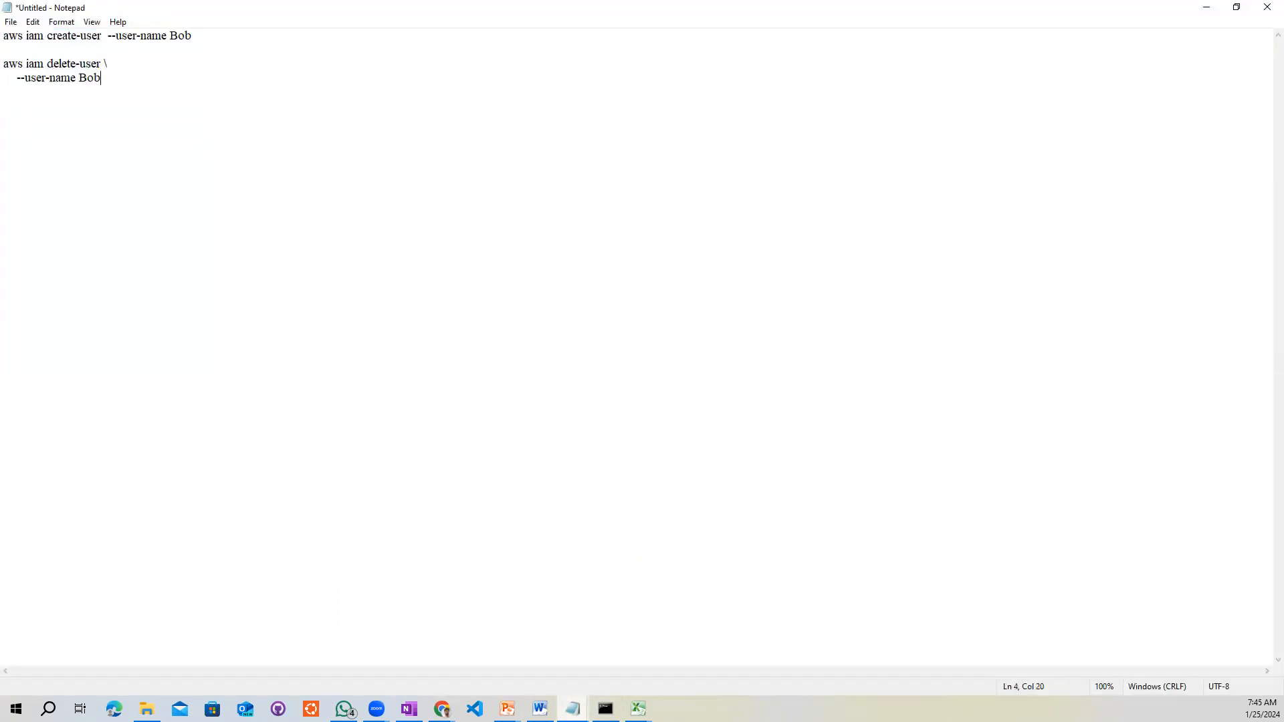
- Join the pasted delete-user command into a single line by removing the backslash, line break and extra indentation
click(18, 81)
key(BackSpace)
key(BackSpace)
key(BackSpace)
key(BackSpace)
key(BackSpace)
key(BackSpace)
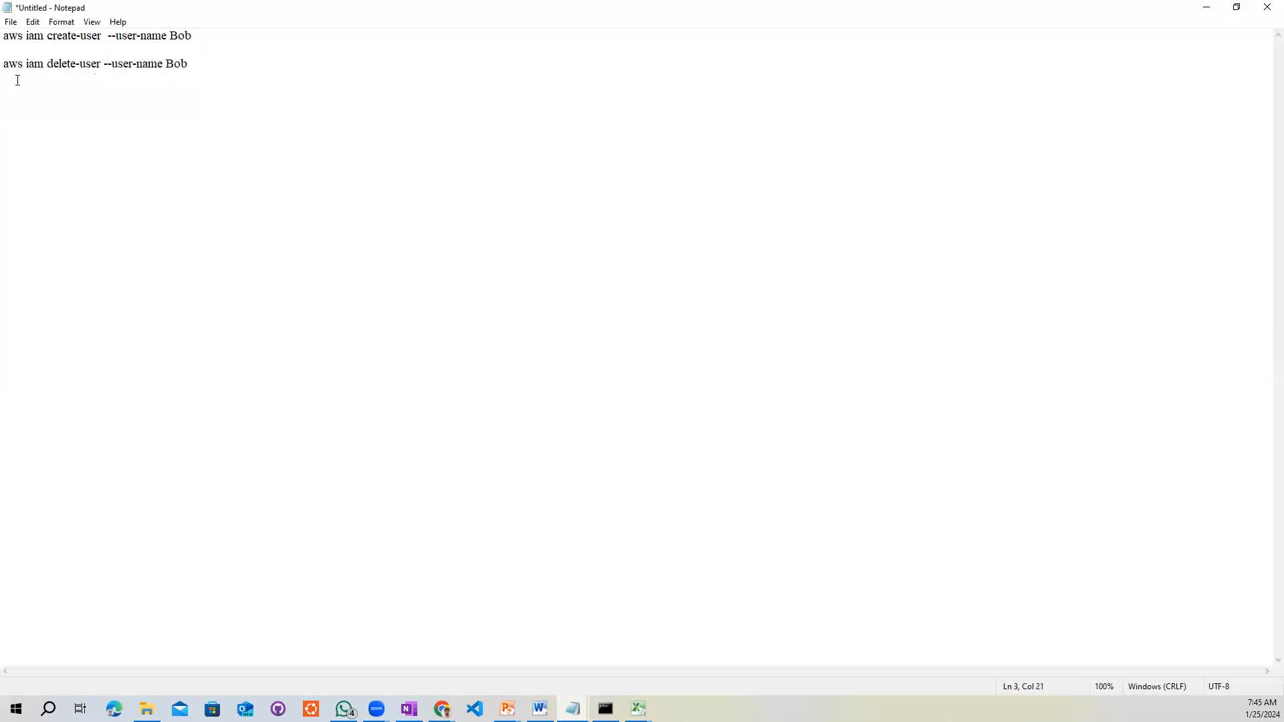
- Copy the one-line aws iam delete-user command with its sample --user-name value and run it in the Command Prompt
drag(196, 64, 3, 63)
key(super+c)
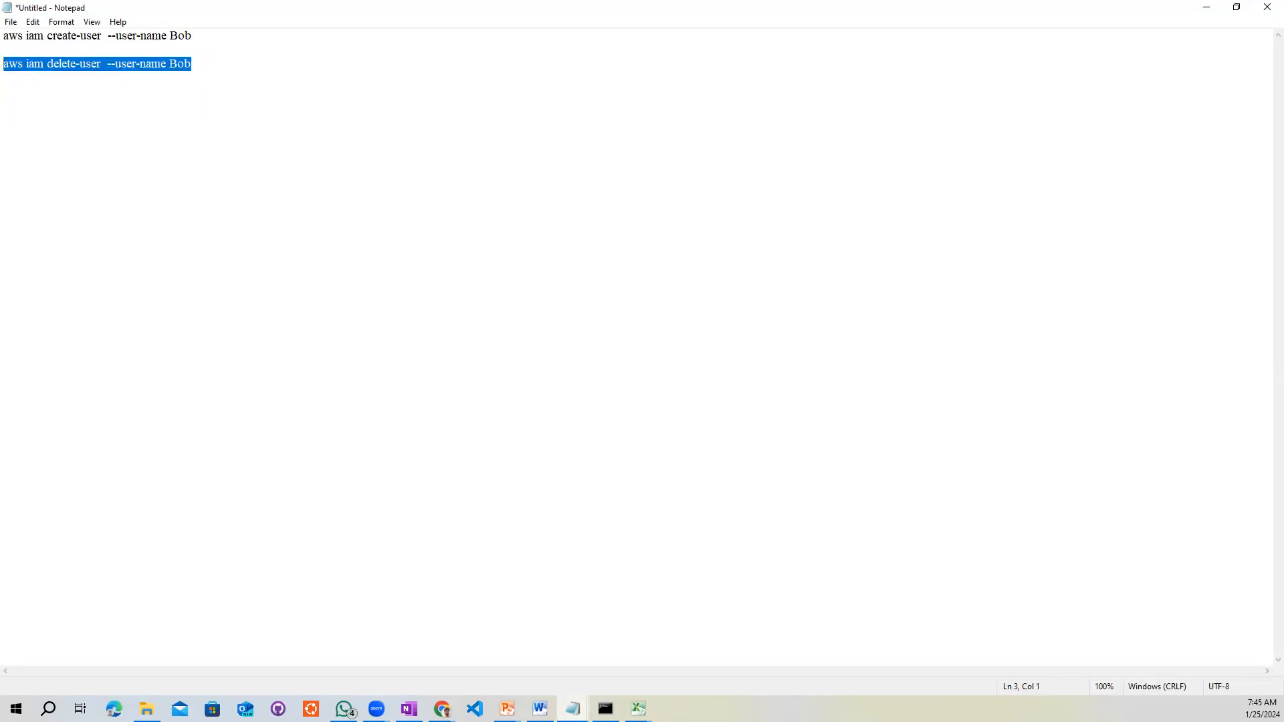
click(605, 709)
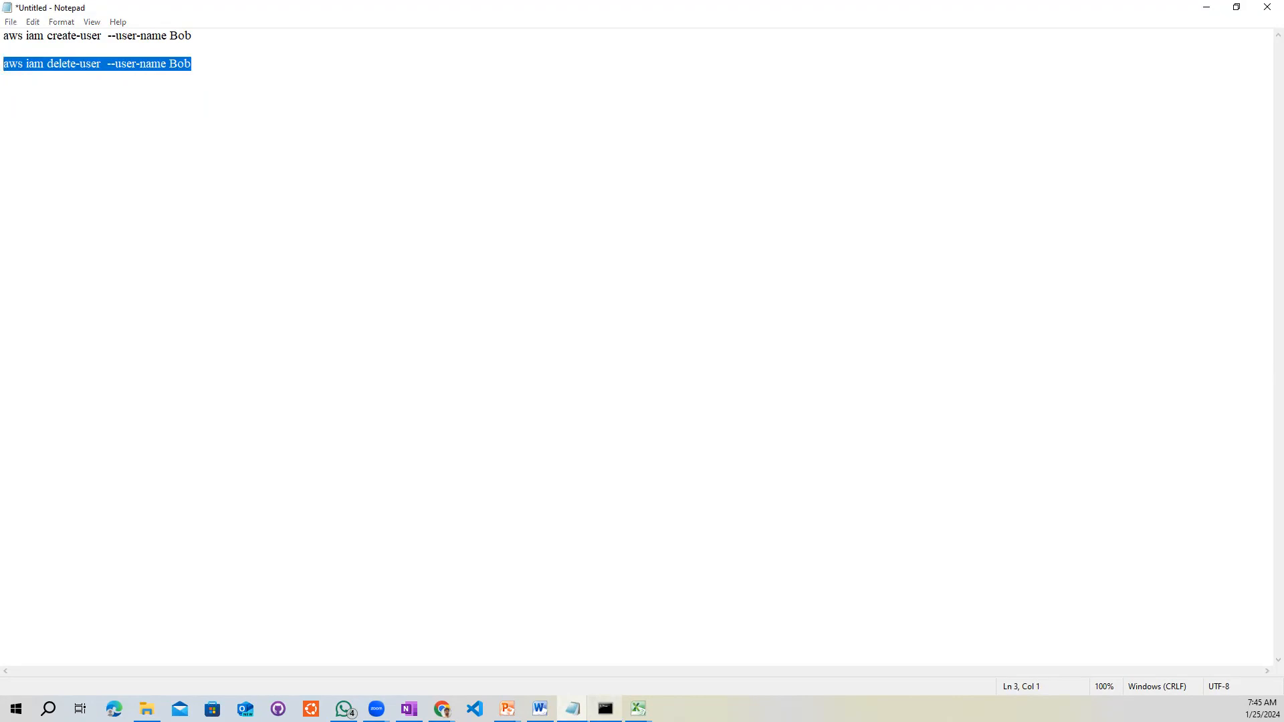
right_click(307, 501)
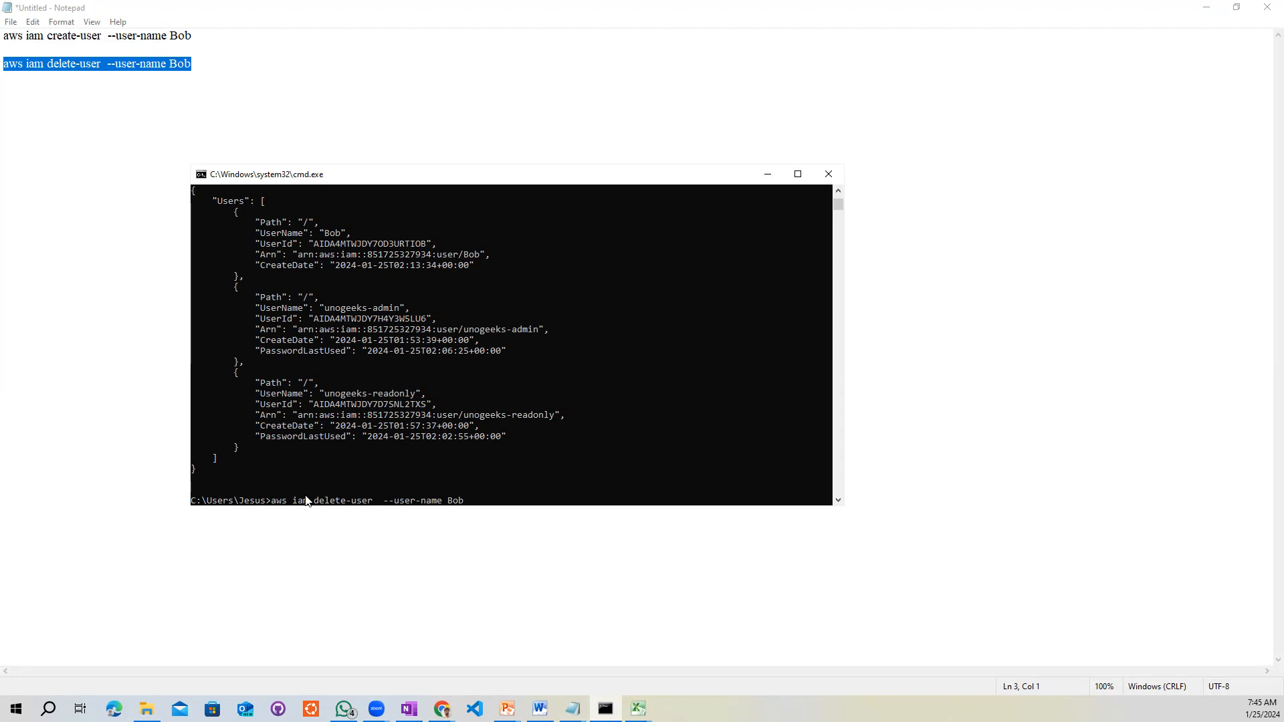
key(Return)
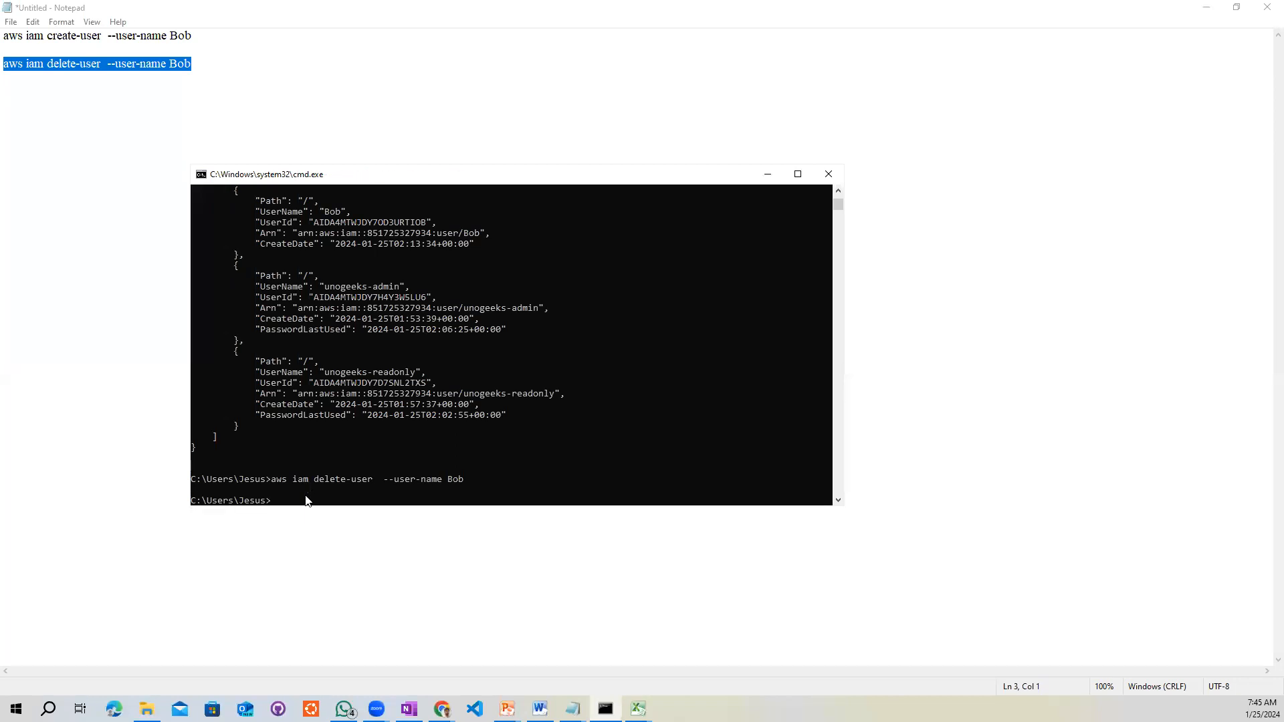
- Rerun aws iam list-users to check the remaining users, and enlarge the Command Prompt window
key(Up)
key(Up)
key(Return)
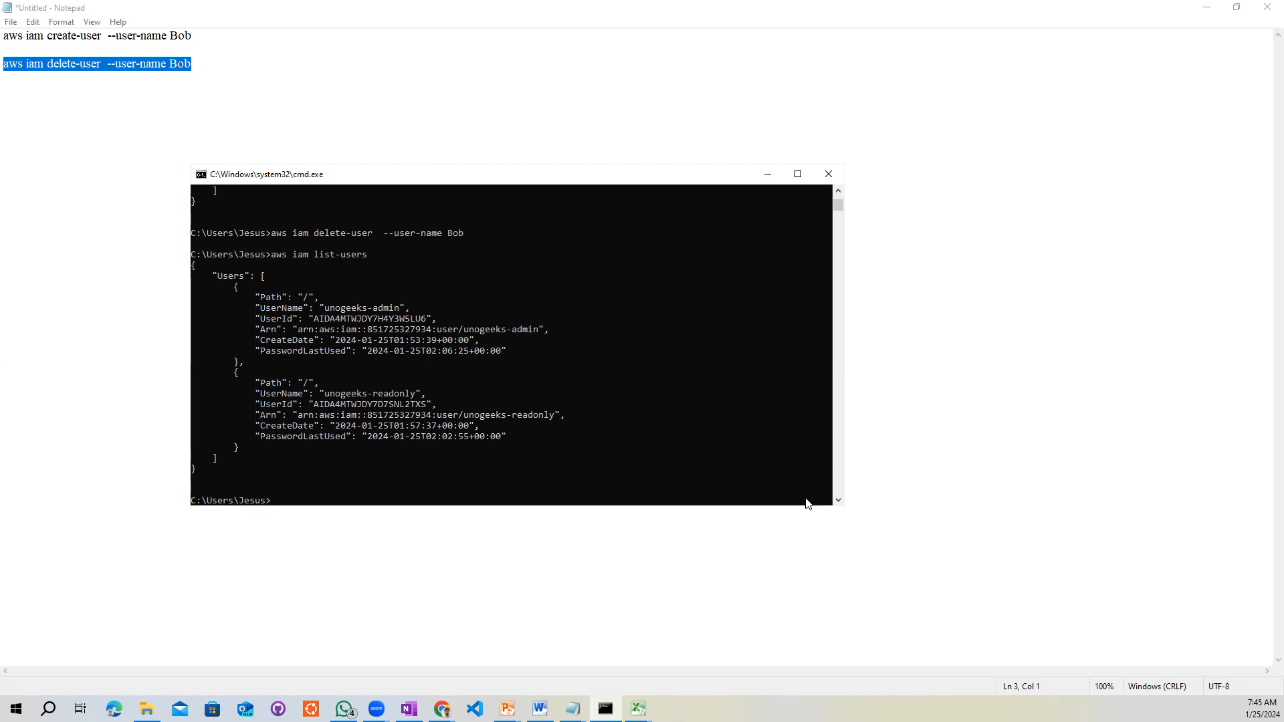
drag(838, 506, 974, 603)
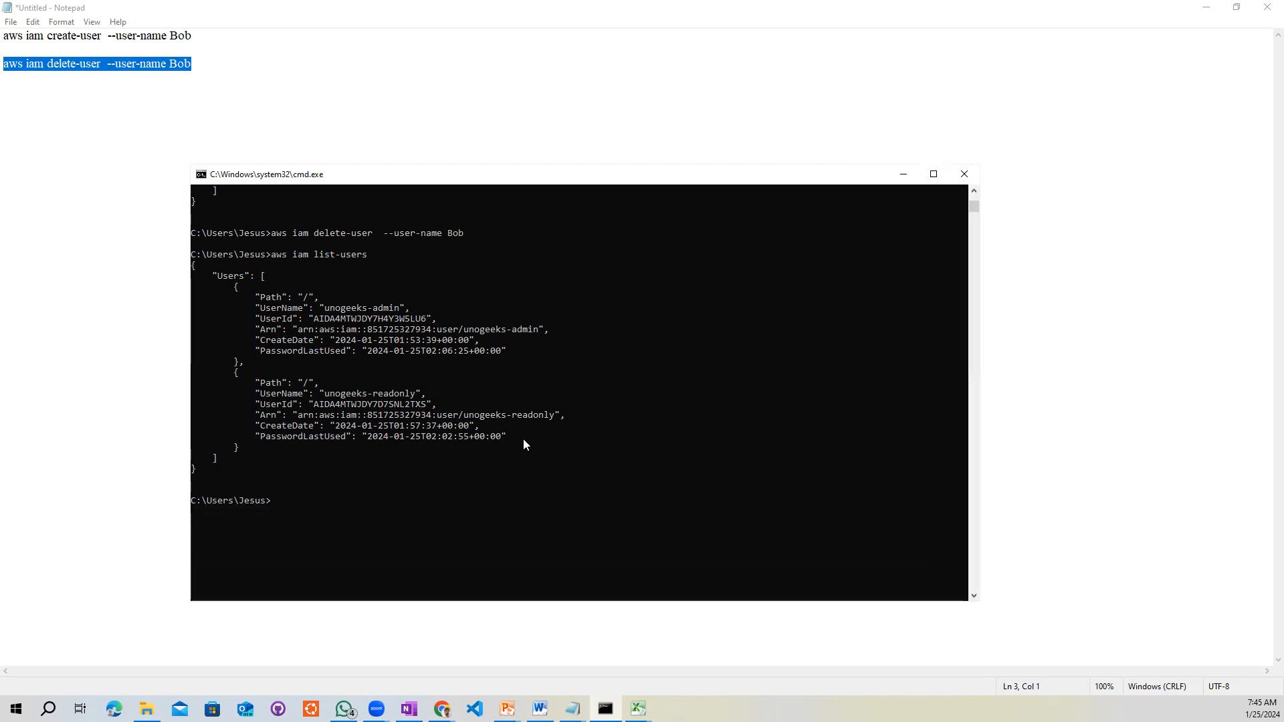
- Switch to Chrome and refresh the Users list in the IAM console to check that the user was deleted
click(442, 709)
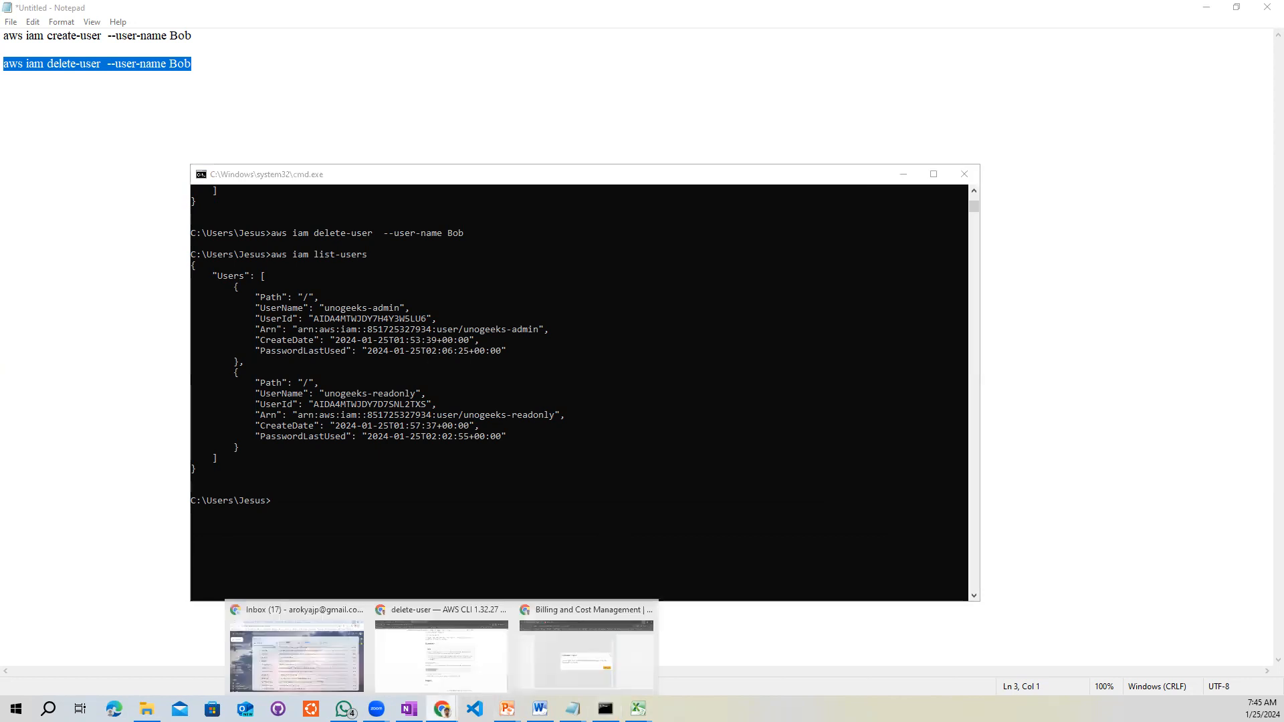
click(401, 658)
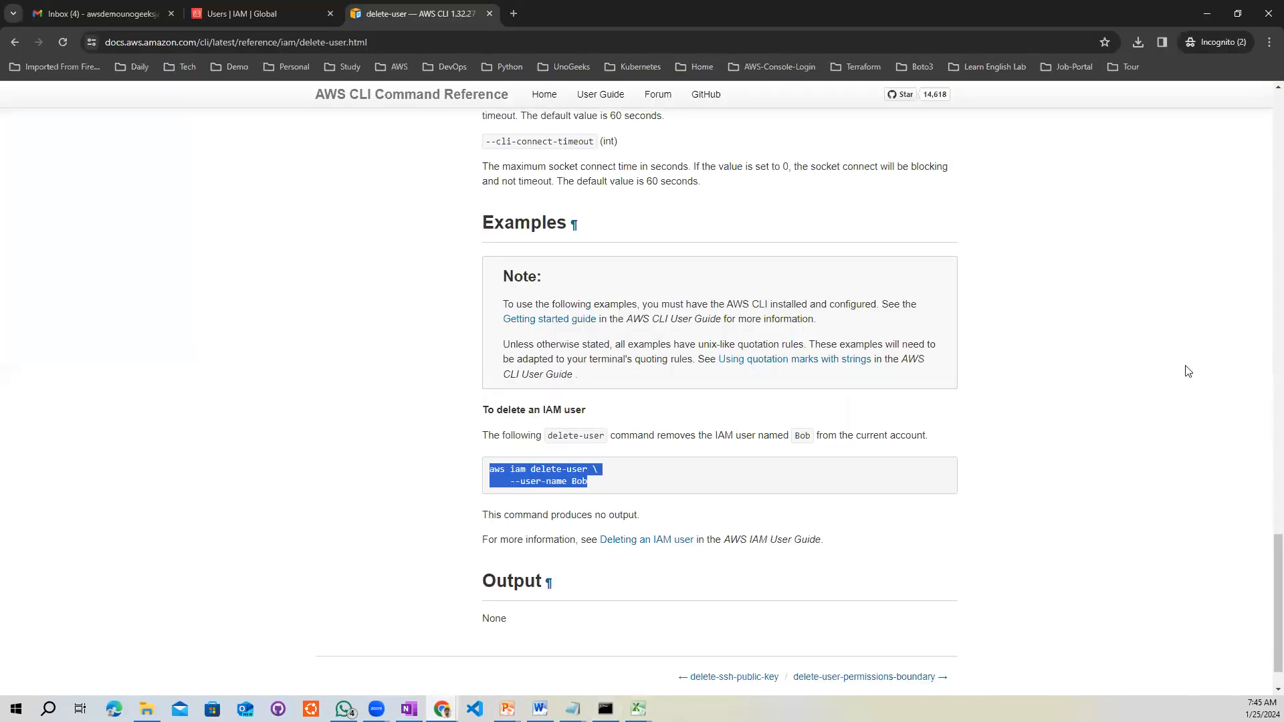
drag(1270, 547, 1266, 117)
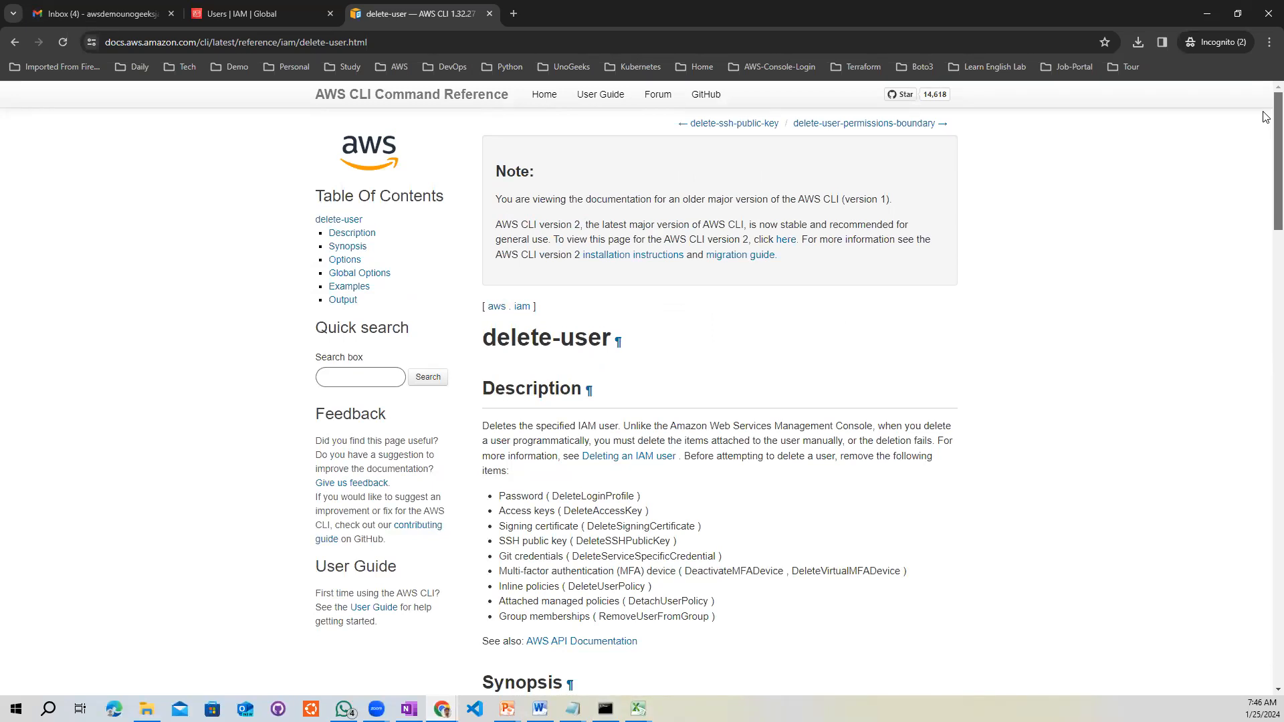
click(277, 9)
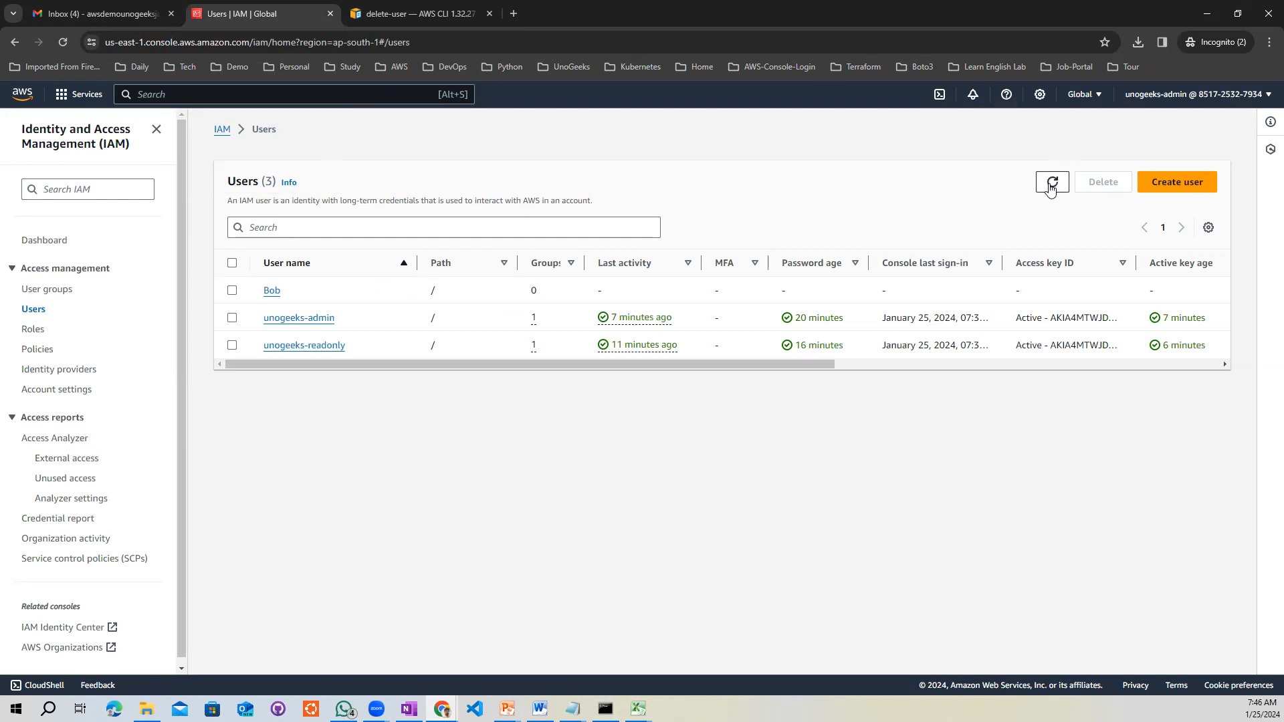
click(1052, 188)
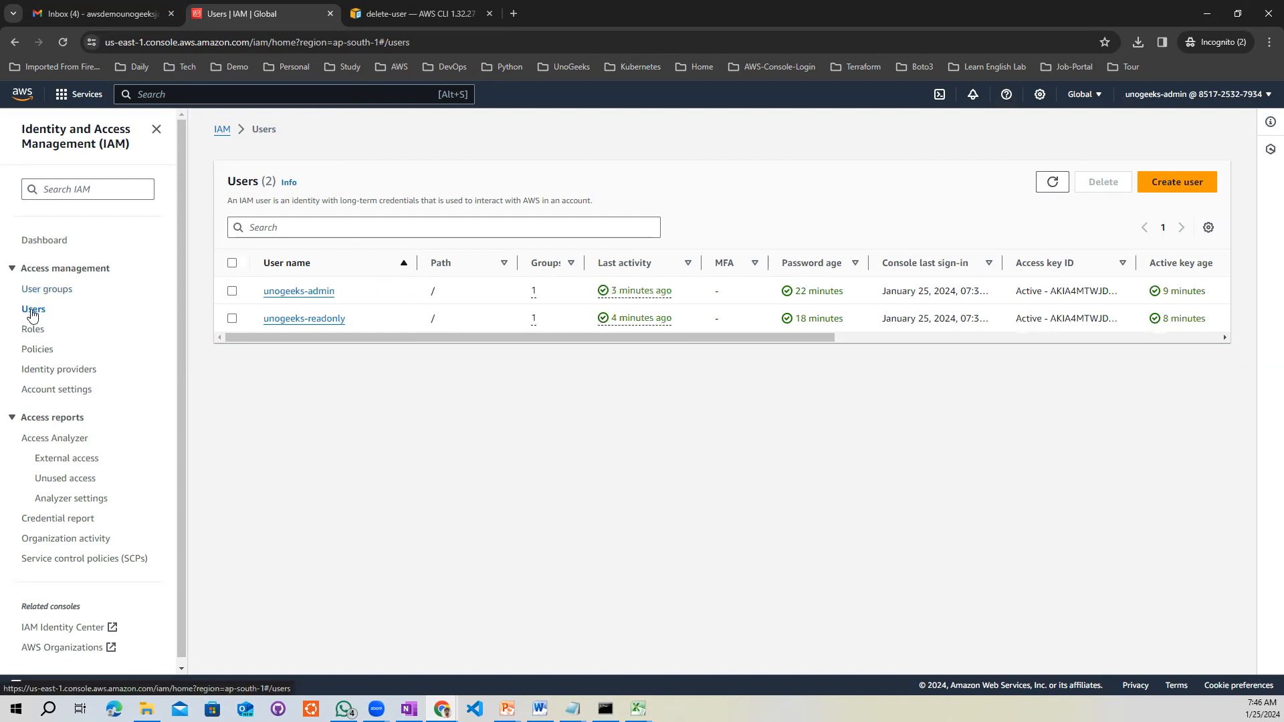
- Examine the JSON of the AdministratorAccess policy in the IAM policies list, then search for "s3rea" and examine AmazonS3ReadOnlyAccess
click(31, 352)
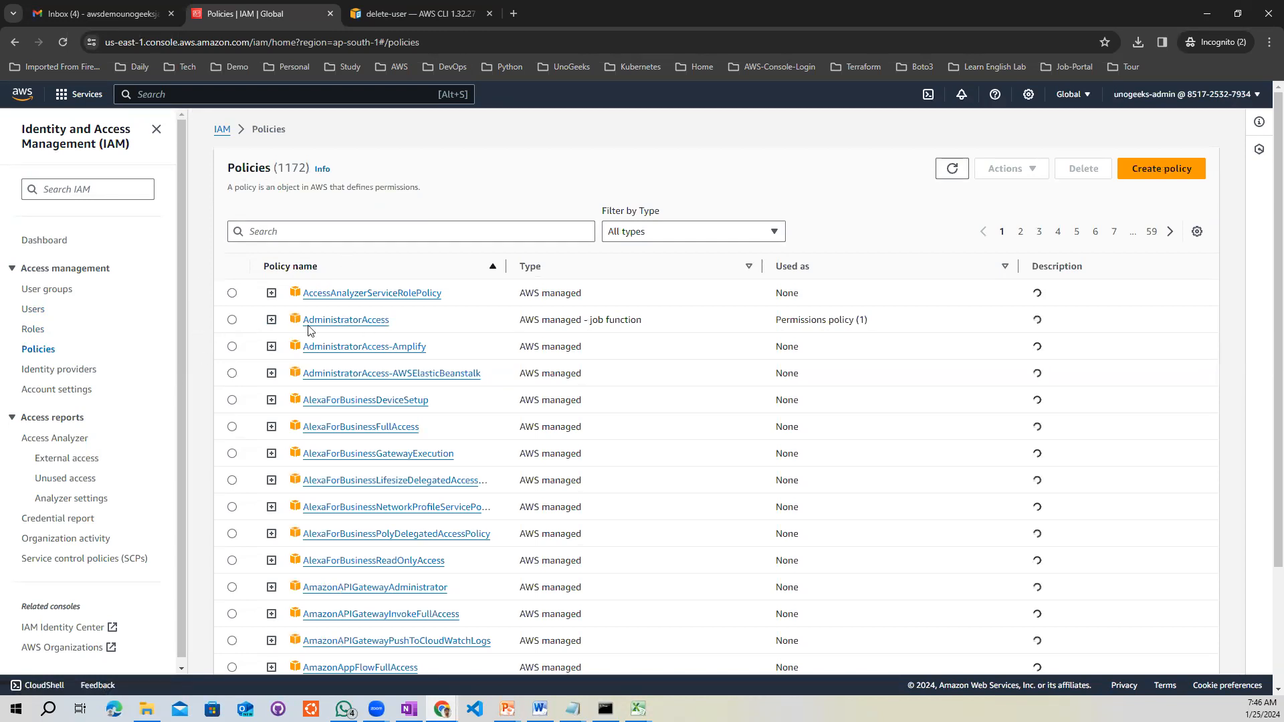
click(272, 323)
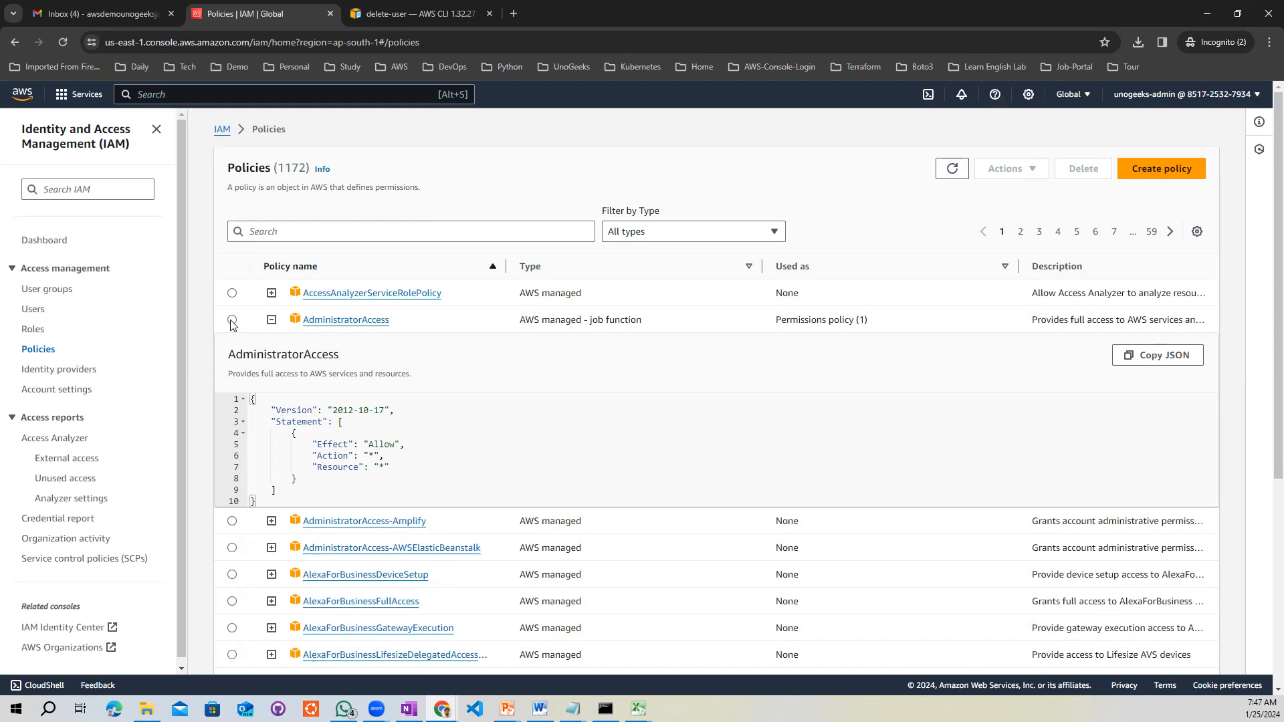
click(254, 228)
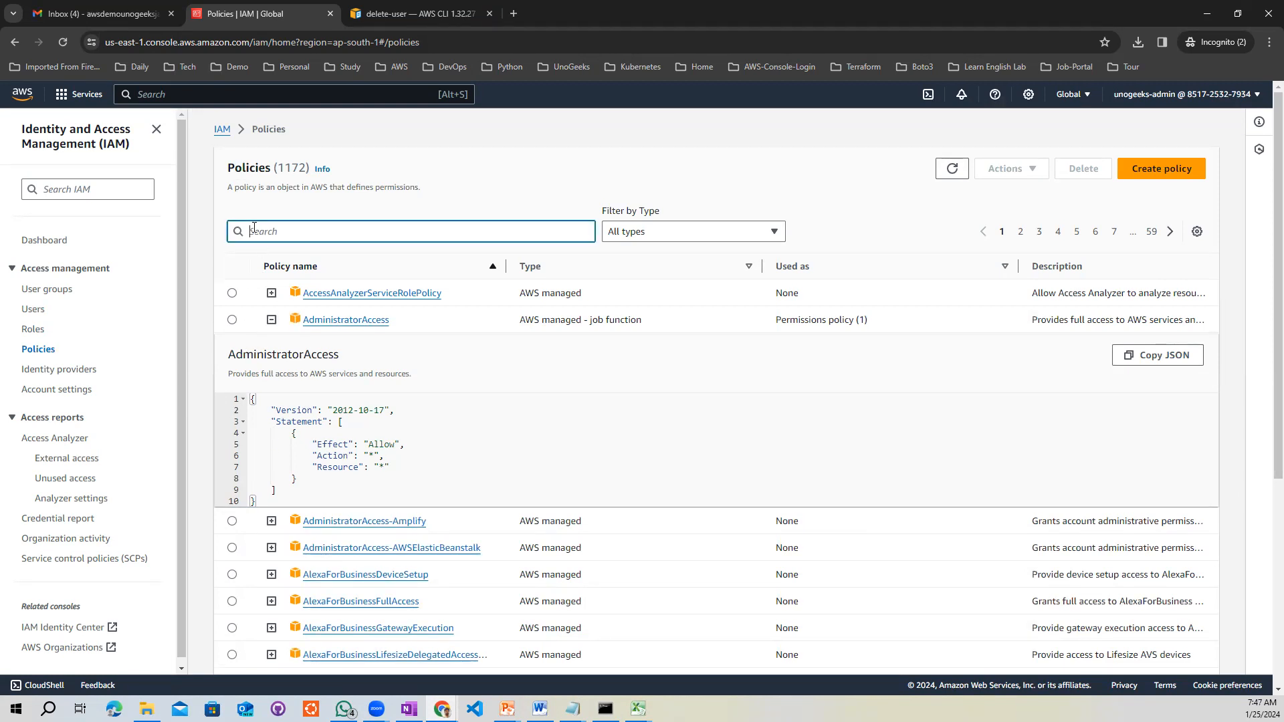
text(s3rea)
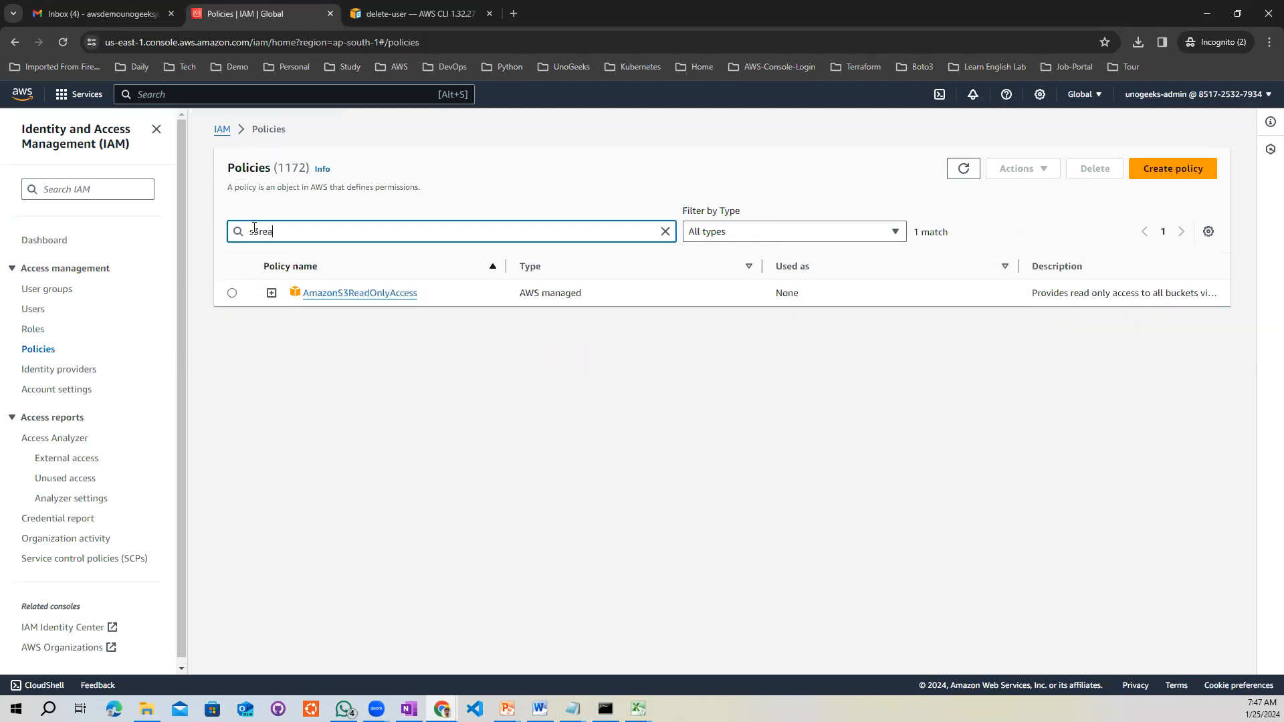
click(271, 292)
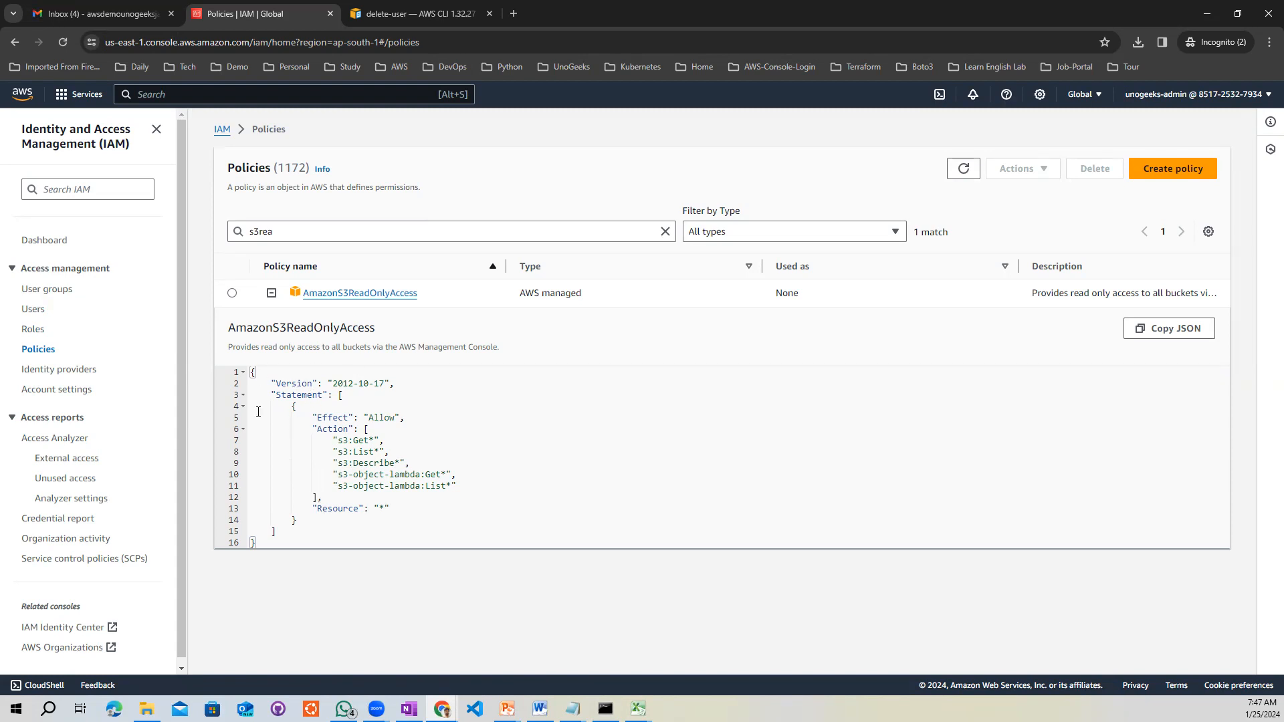
- Start creating an IAM role with AWS service as trusted entity and EC2 as use case, and proceed to adding permissions
click(31, 333)
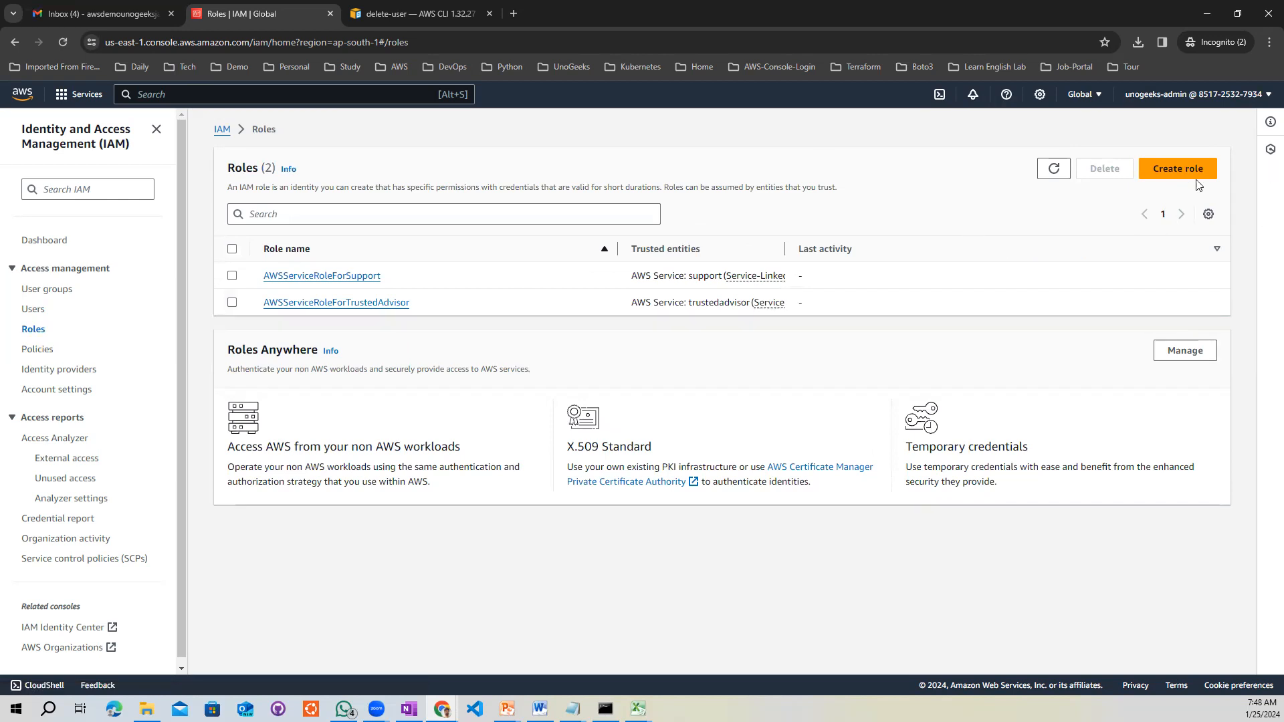
click(1177, 170)
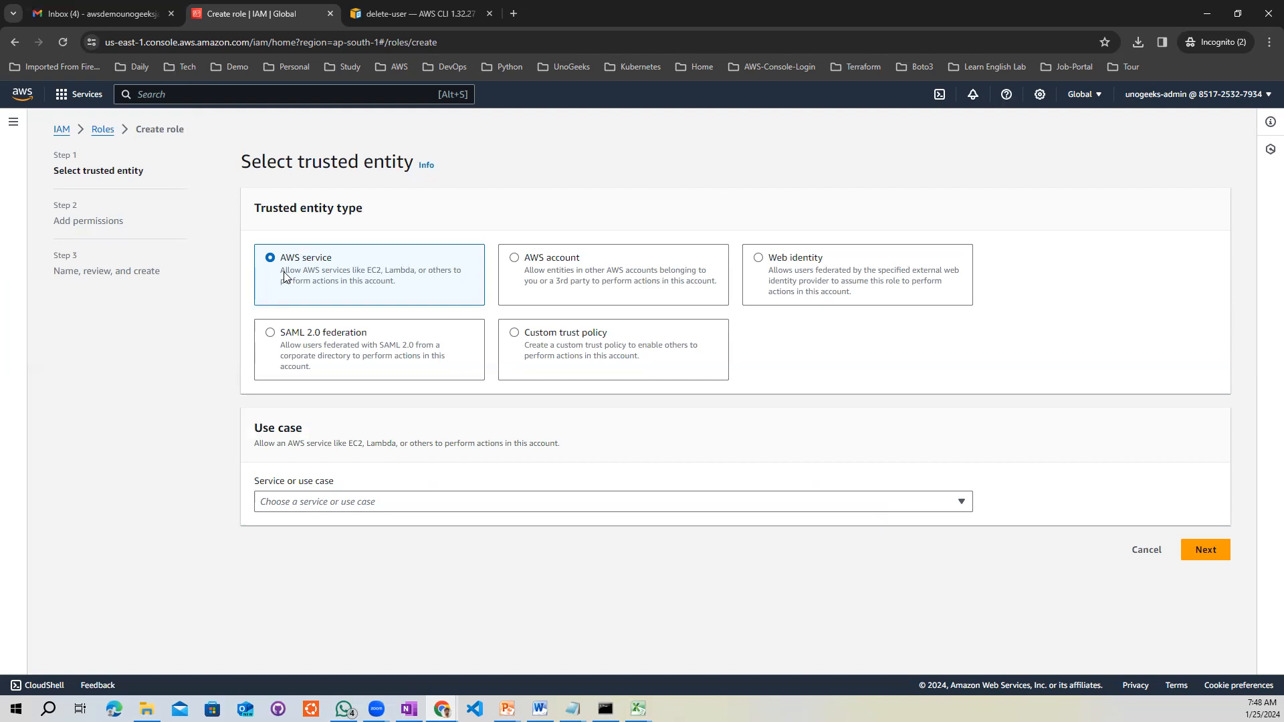
click(364, 511)
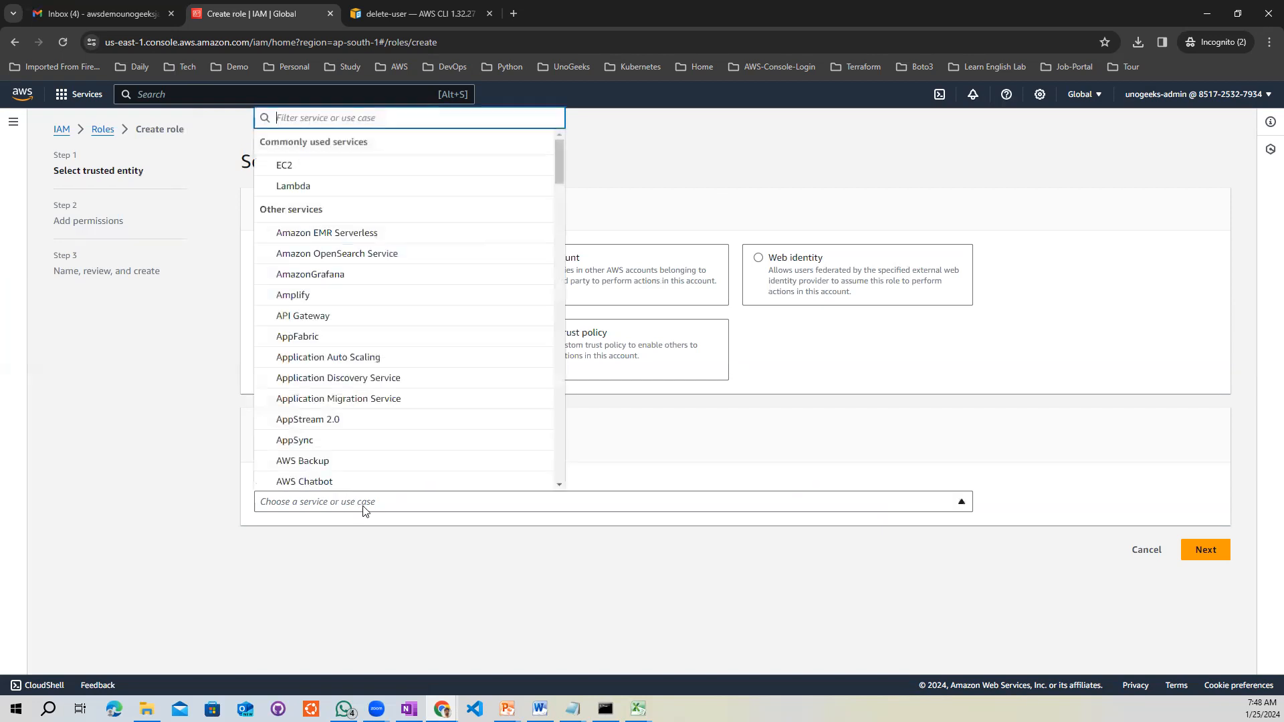
click(308, 167)
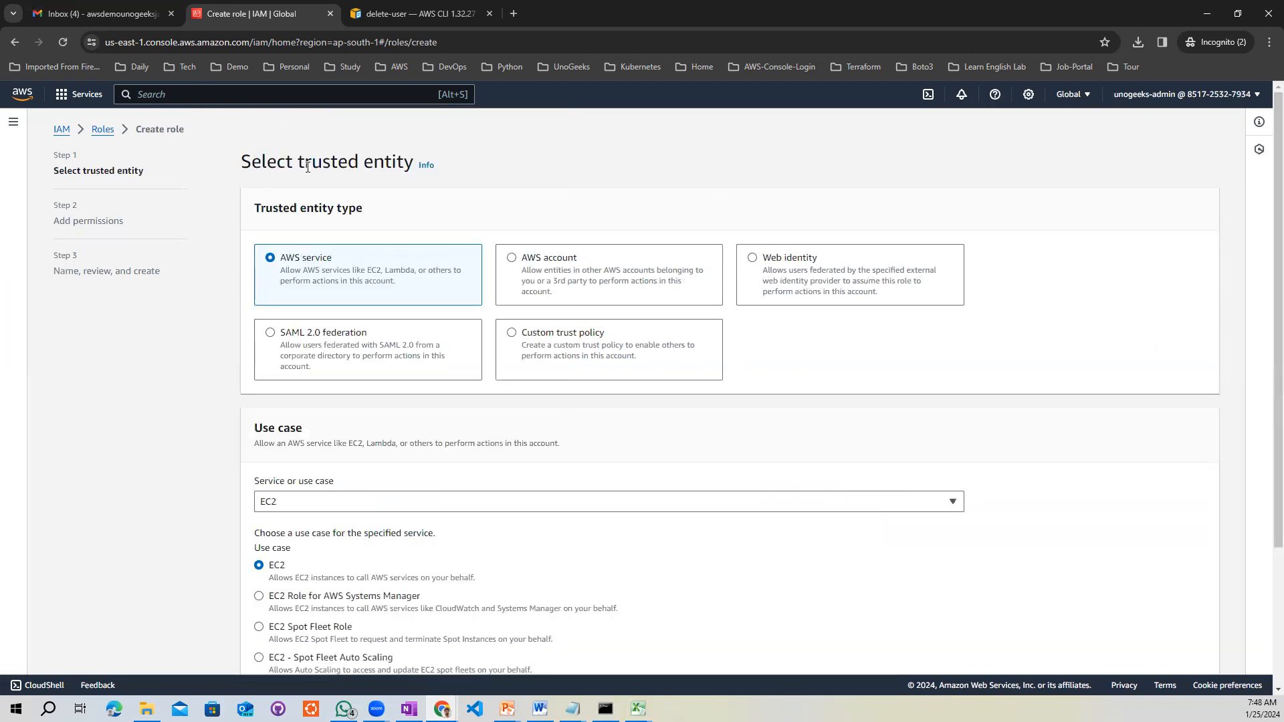
drag(1278, 309, 1264, 491)
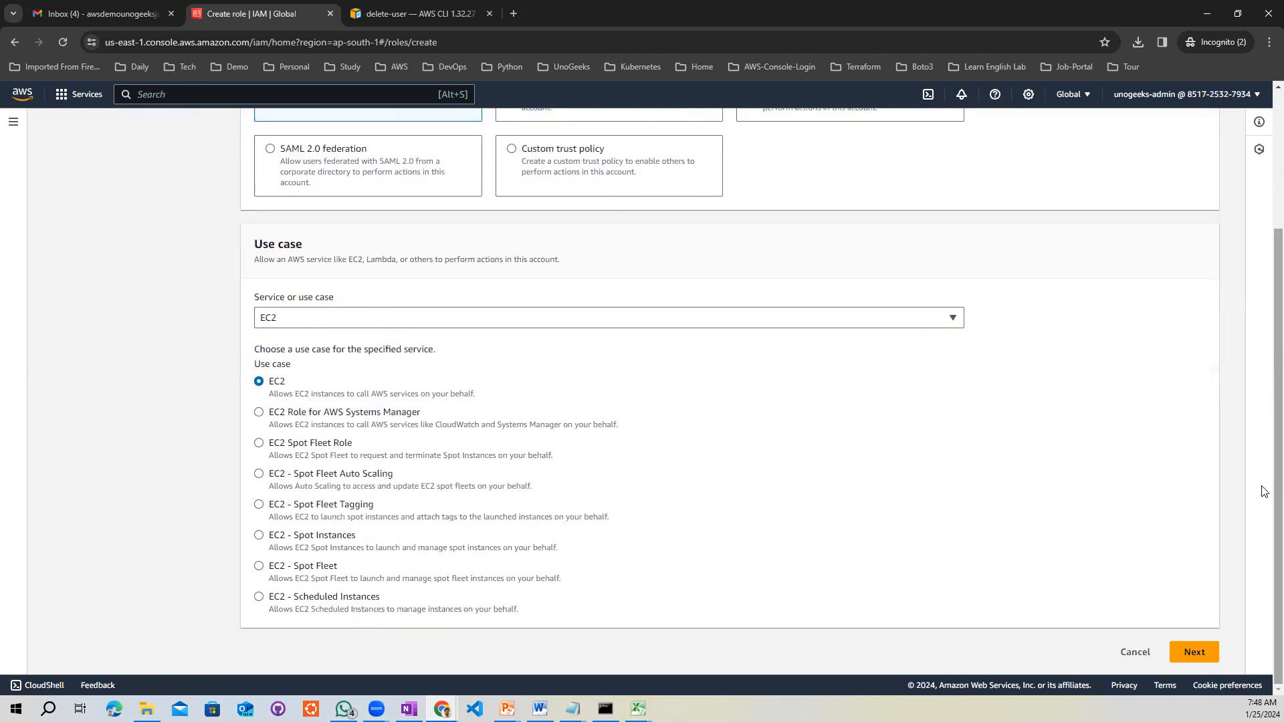
click(1194, 653)
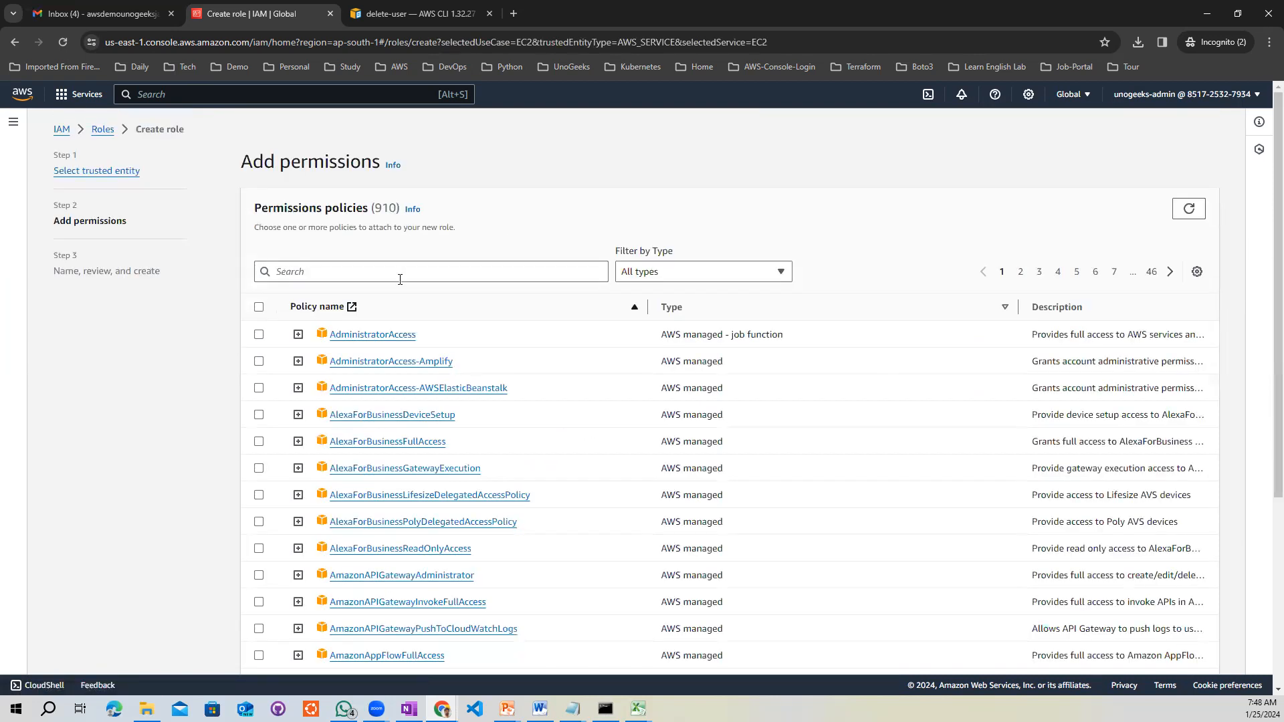
- Filter the permissions policies by "ec2read" and select AmazonEC2ReadOnlyAccess for the new role
click(297, 273)
text(ec)
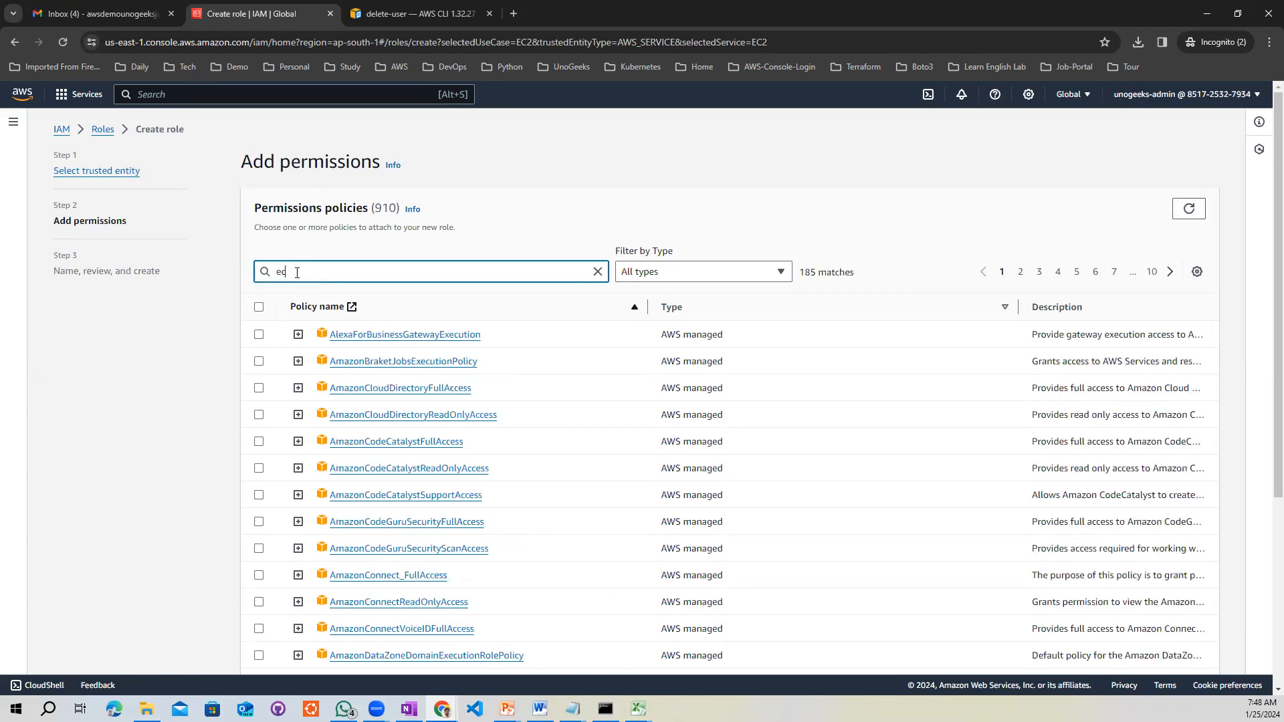
text(2read)
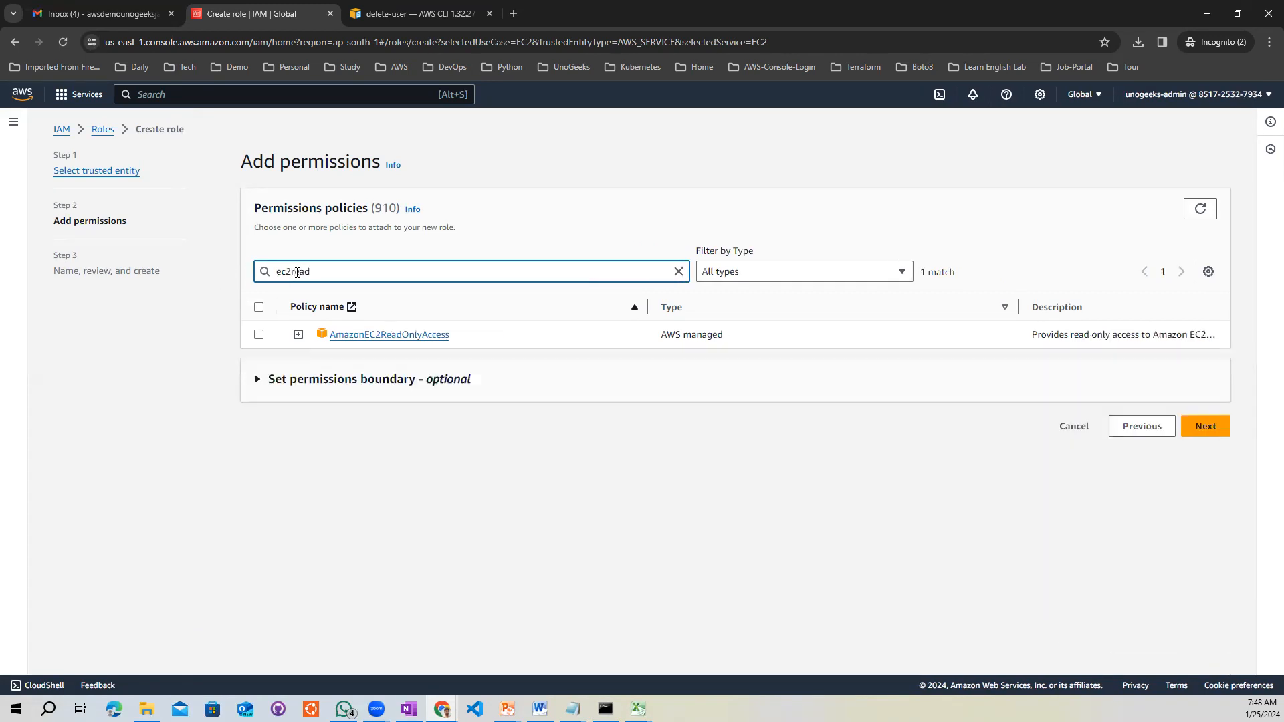
click(259, 334)
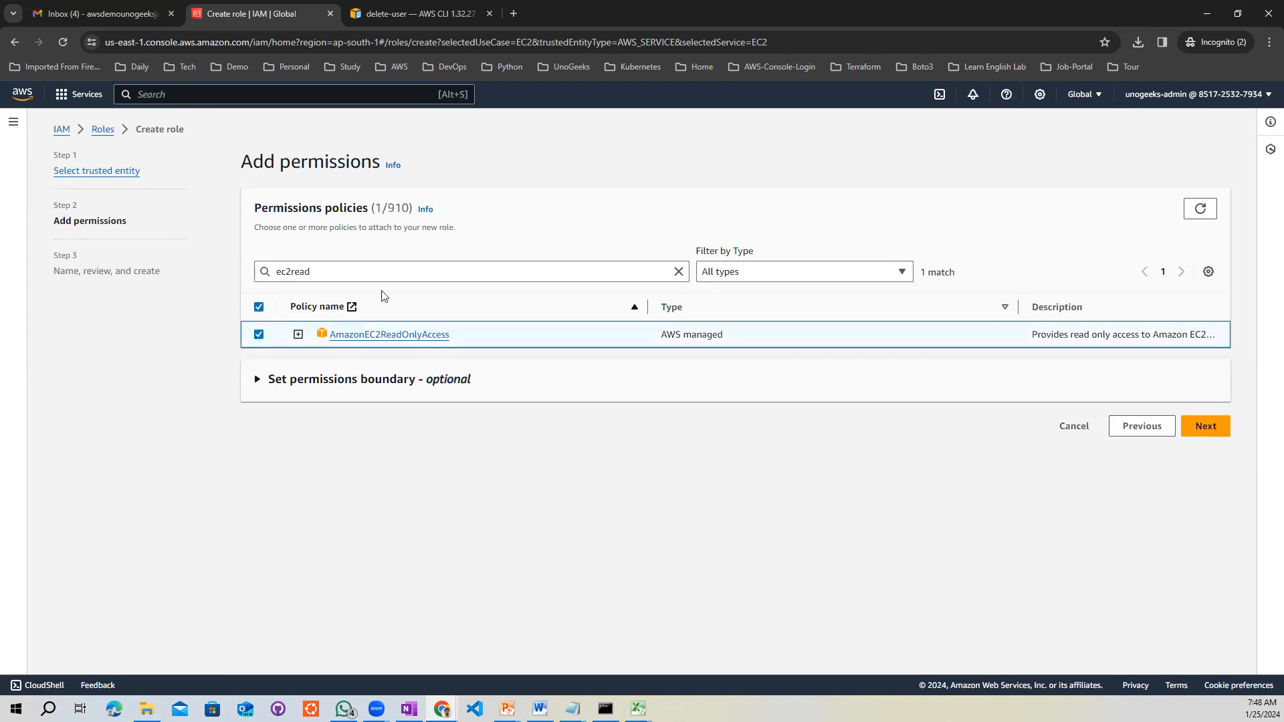
- Filter the permissions policies by "s3rea", add AmazonS3ReadOnlyAccess to the role's selection, and proceed to naming and review
click(321, 278)
drag(321, 278, 273, 278)
key(BackSpace)
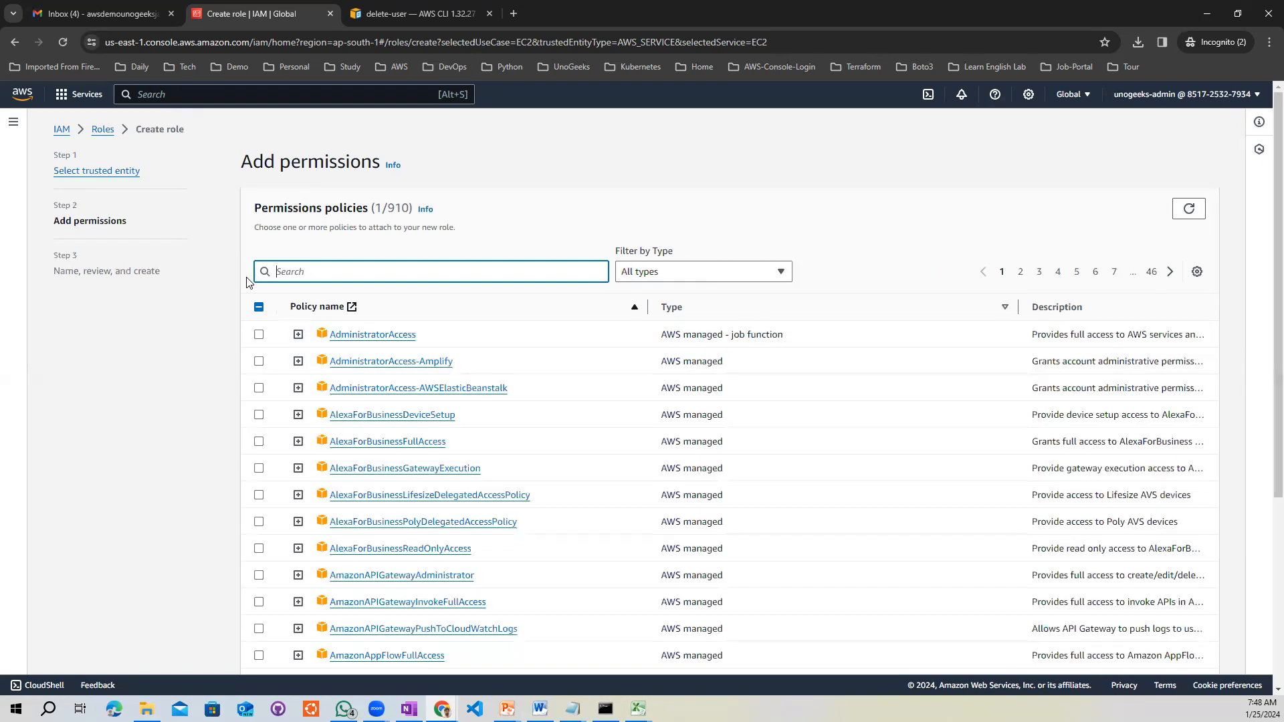
text(s3rea)
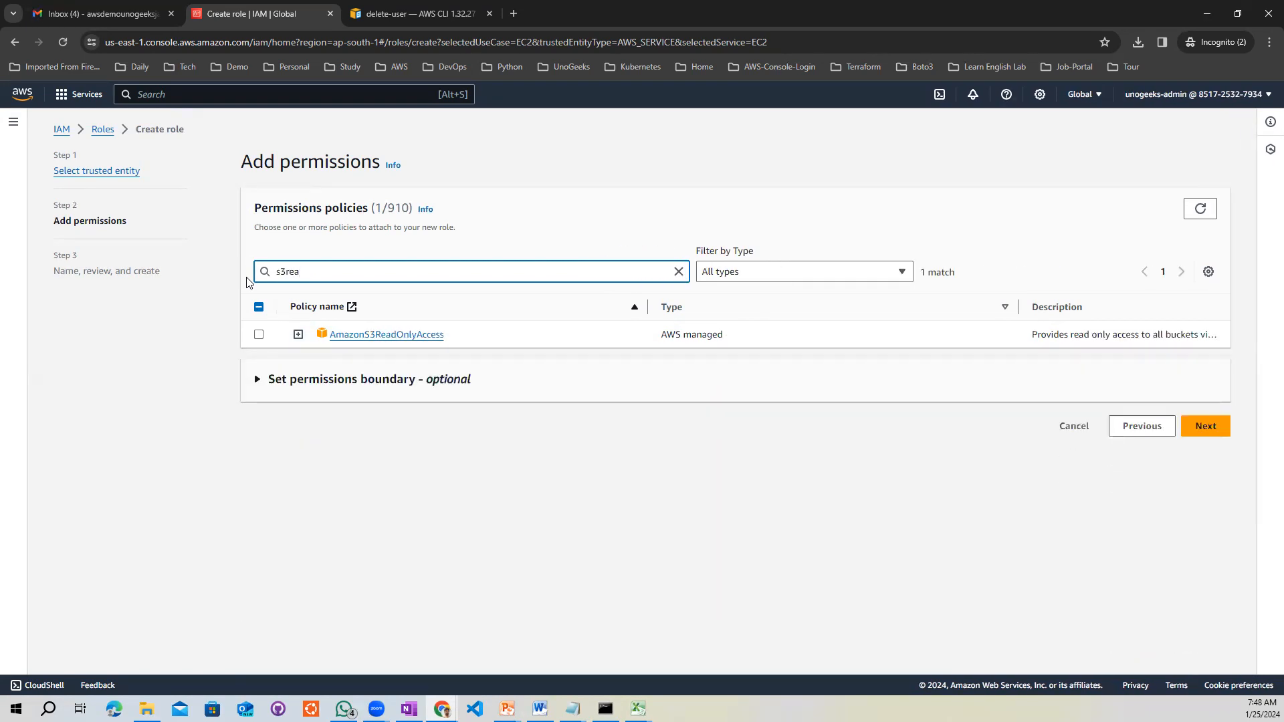
click(259, 335)
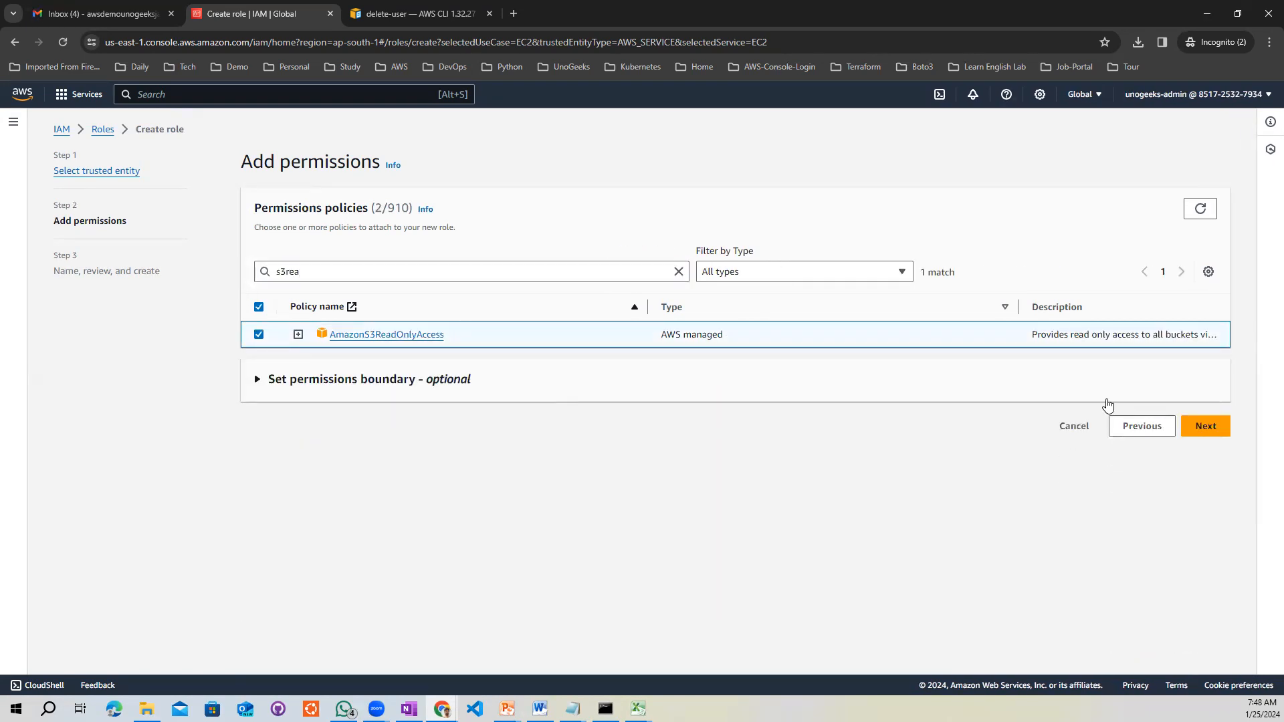
click(1199, 428)
- Name the role roleforec2ands3 and create it after reviewing its trust policy and attached permissions
click(326, 288)
text(roleforec2)
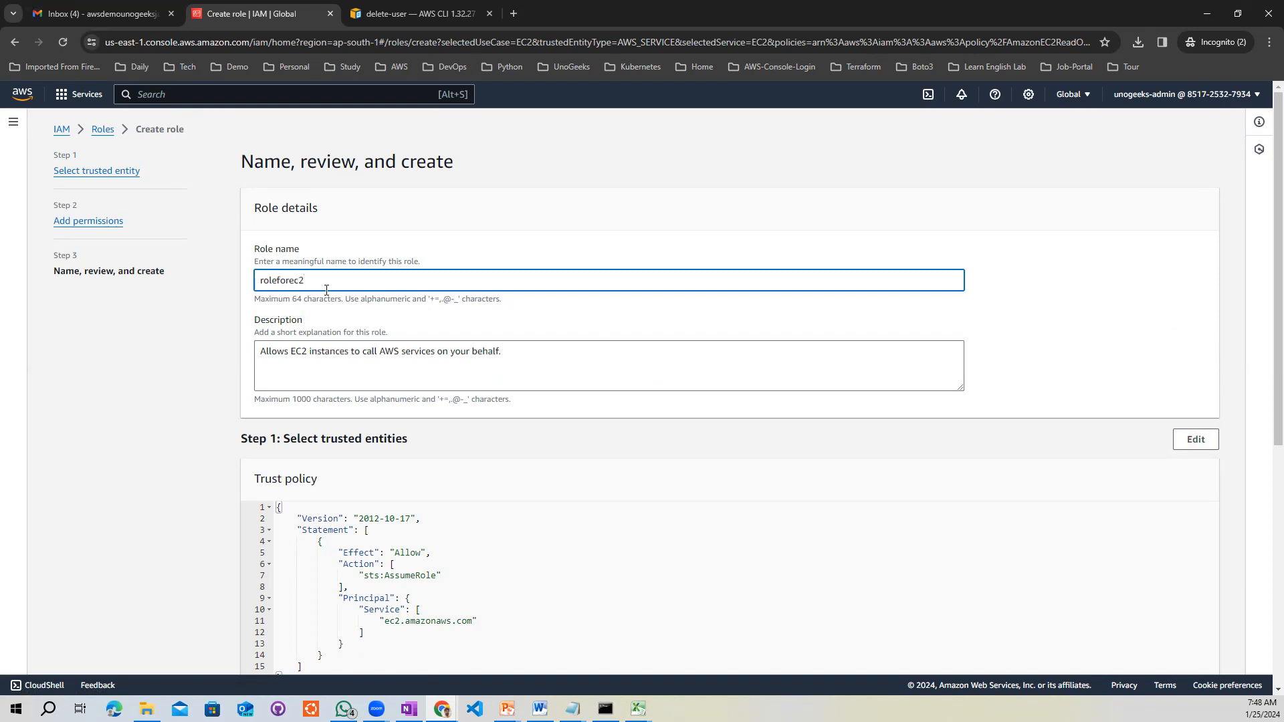
text(ands3)
scroll(1265, 340, down, 3)
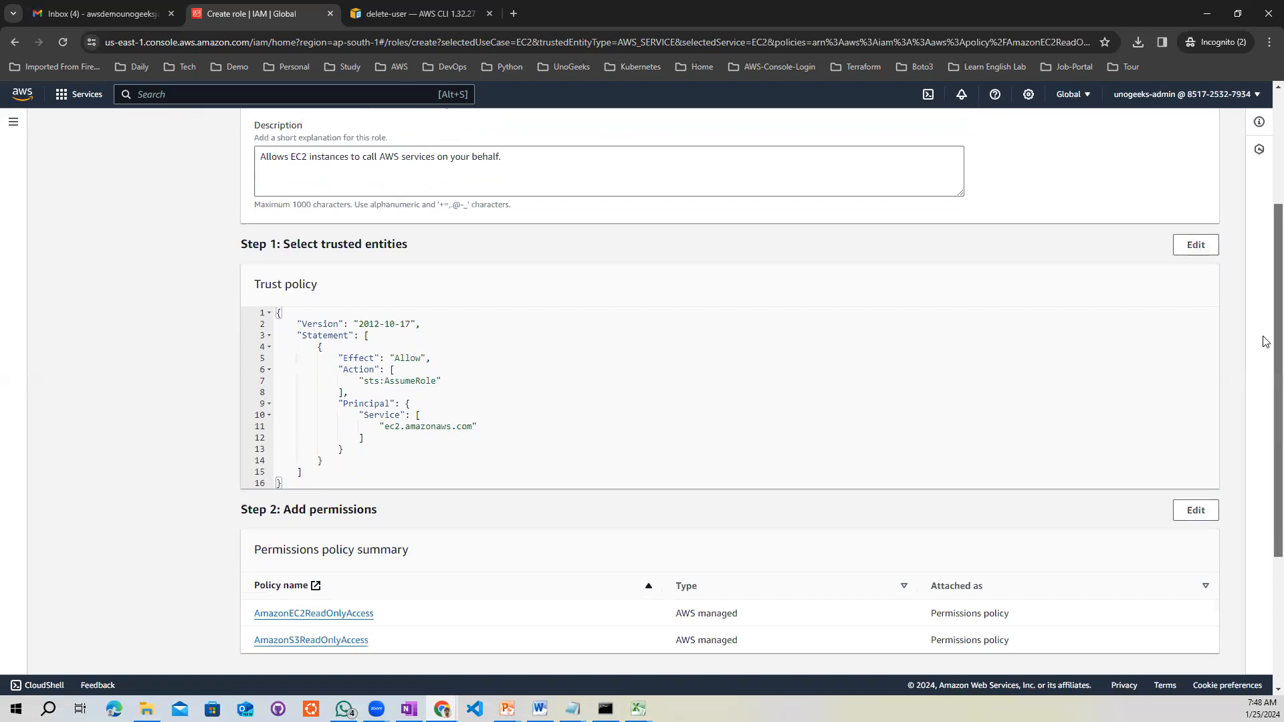
scroll(1264, 355, down, 3)
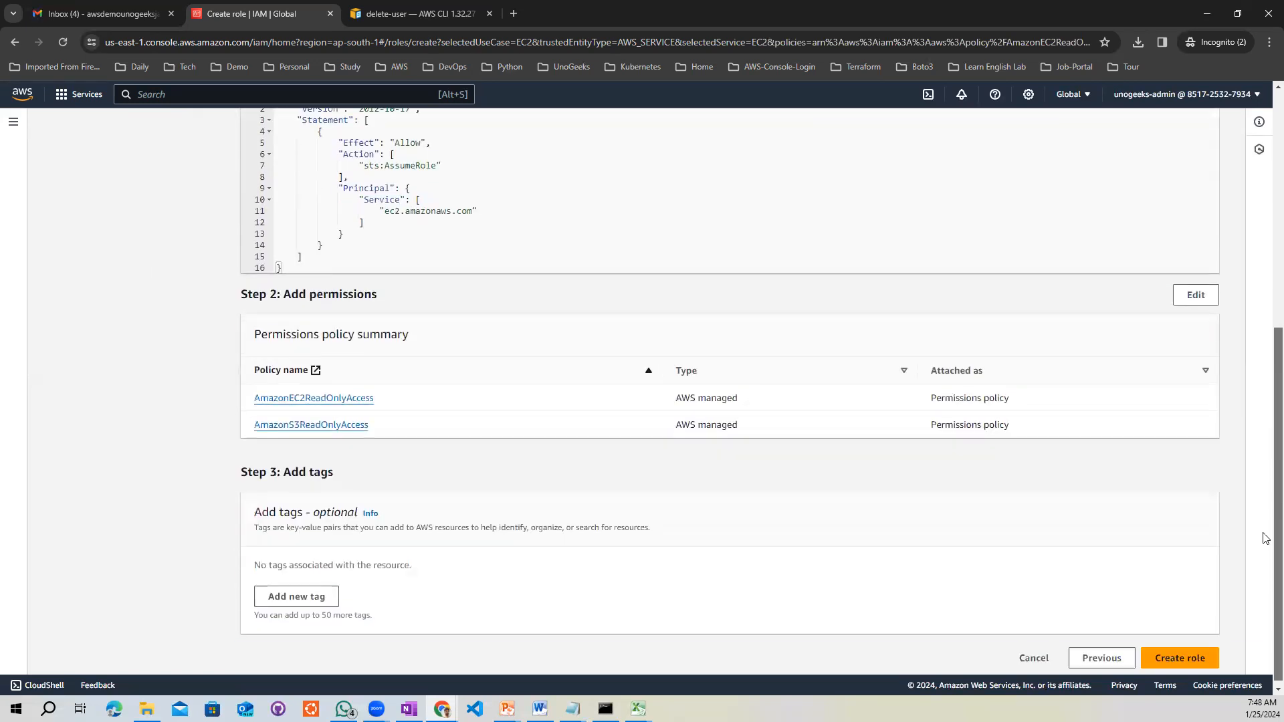
click(1181, 653)
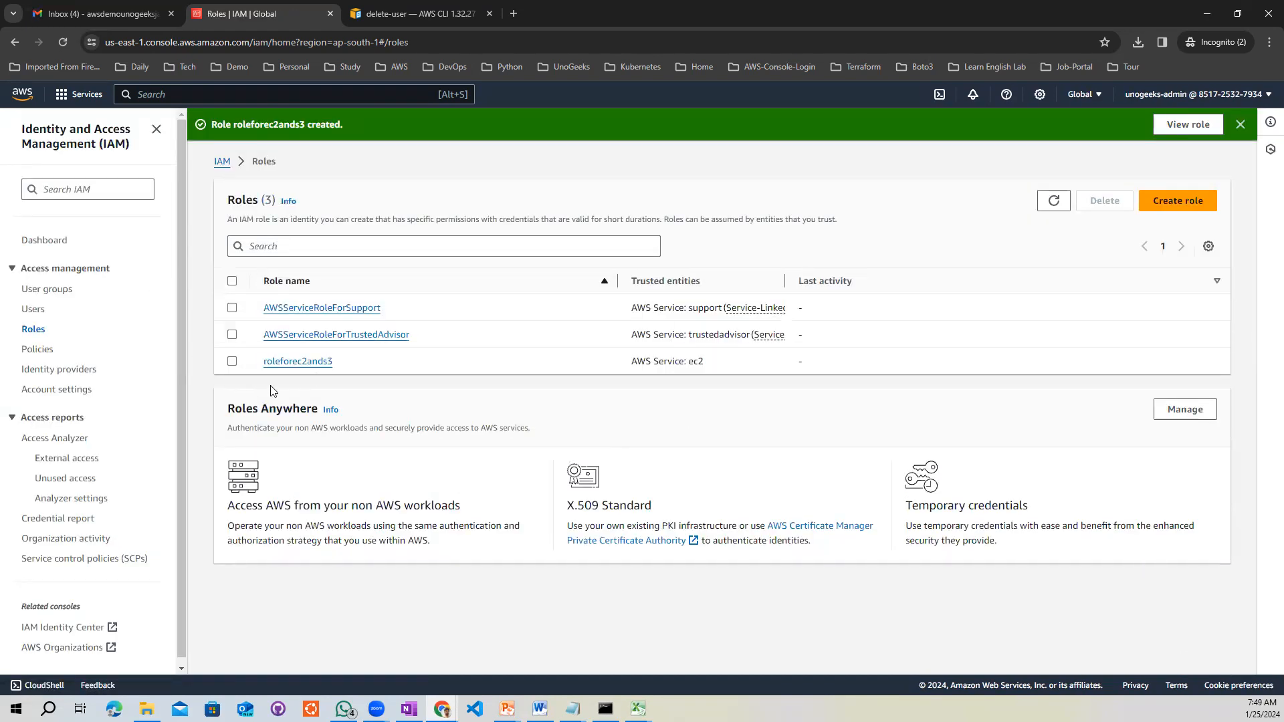
- Open the roleforec2ands3 role and examine its permissions policies and the trusted service in its trust relationships
click(299, 363)
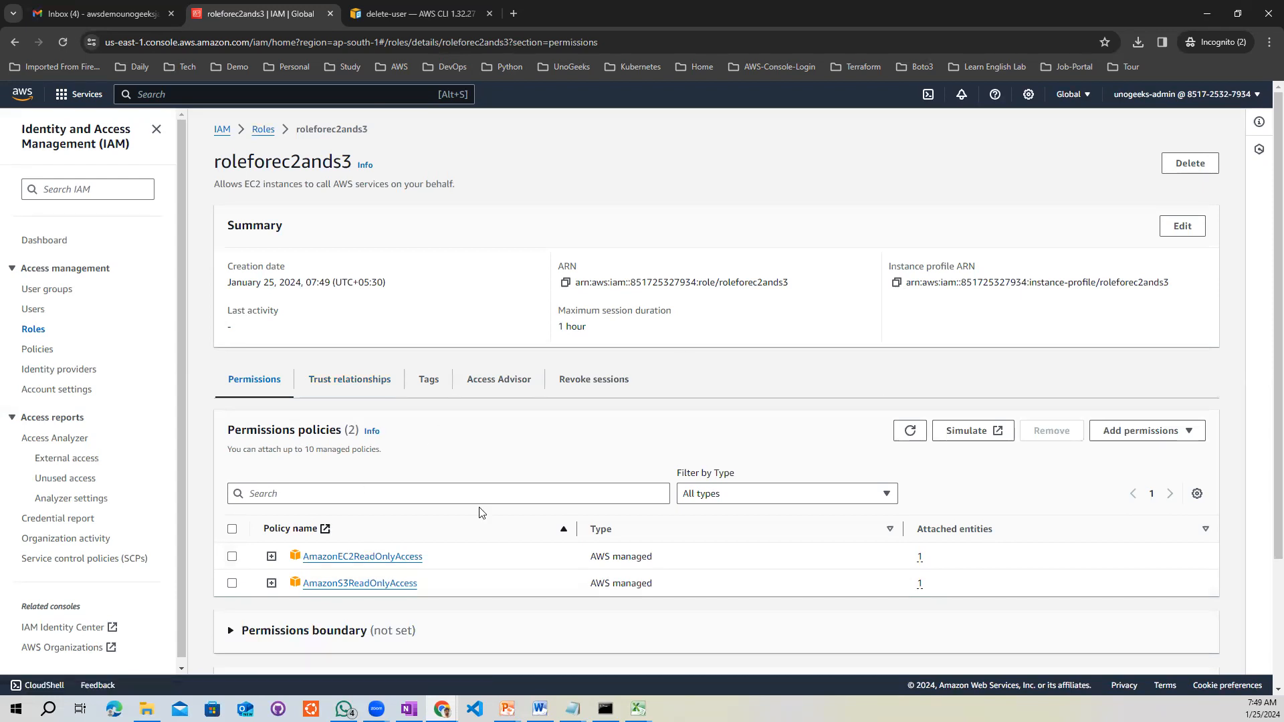
scroll(1267, 381, down, 2)
mouse_move(1263, 376)
mouse_down()
mouse_move(1264, 416)
mouse_move(1262, 356)
mouse_up()
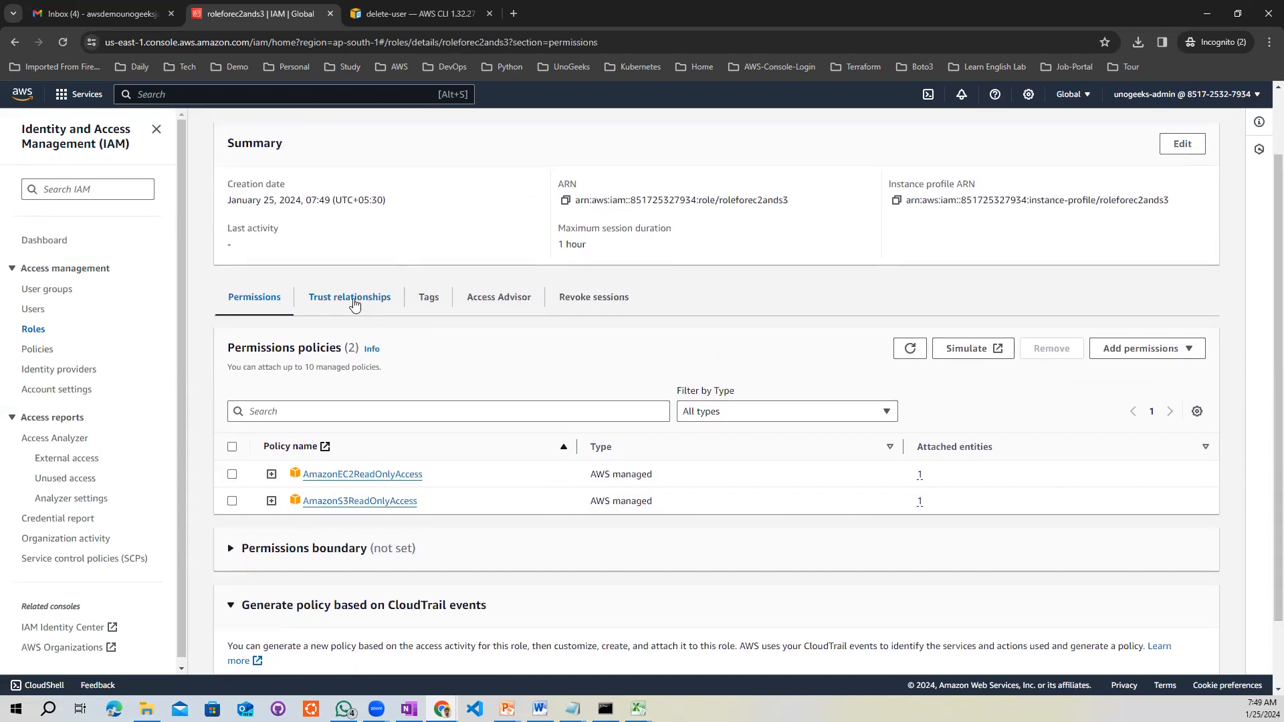
click(355, 304)
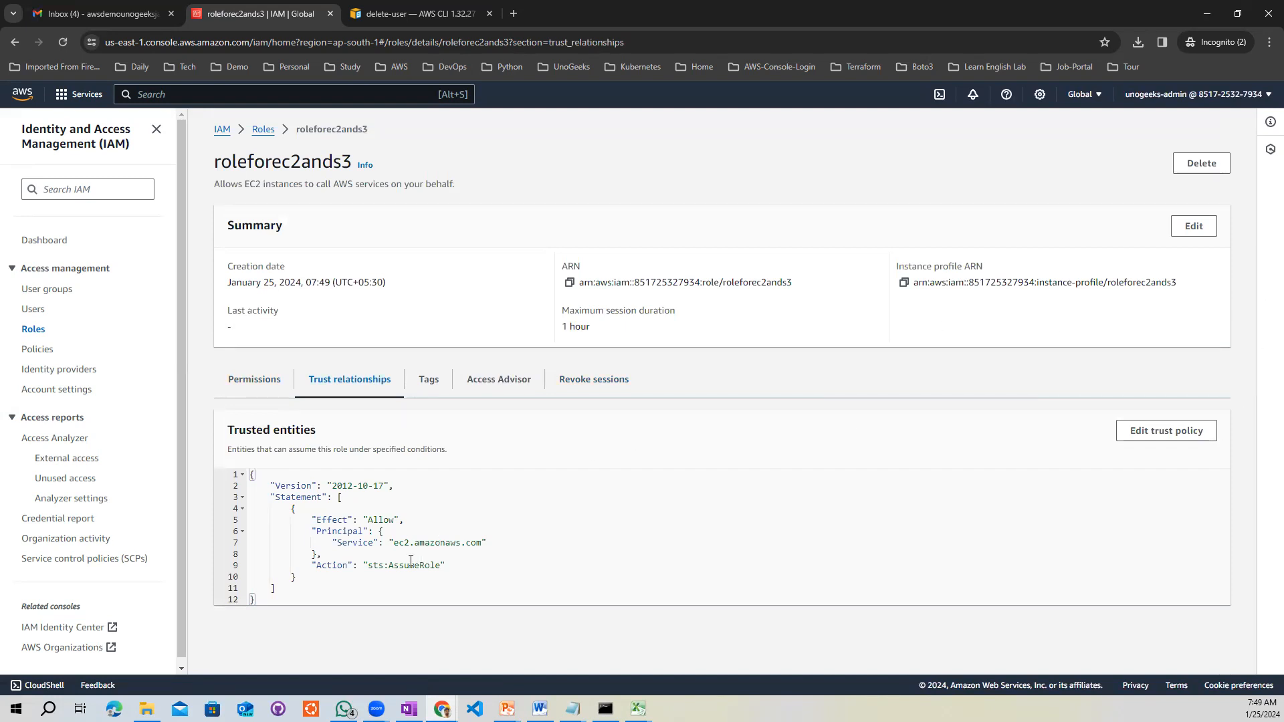
drag(393, 544, 483, 544)
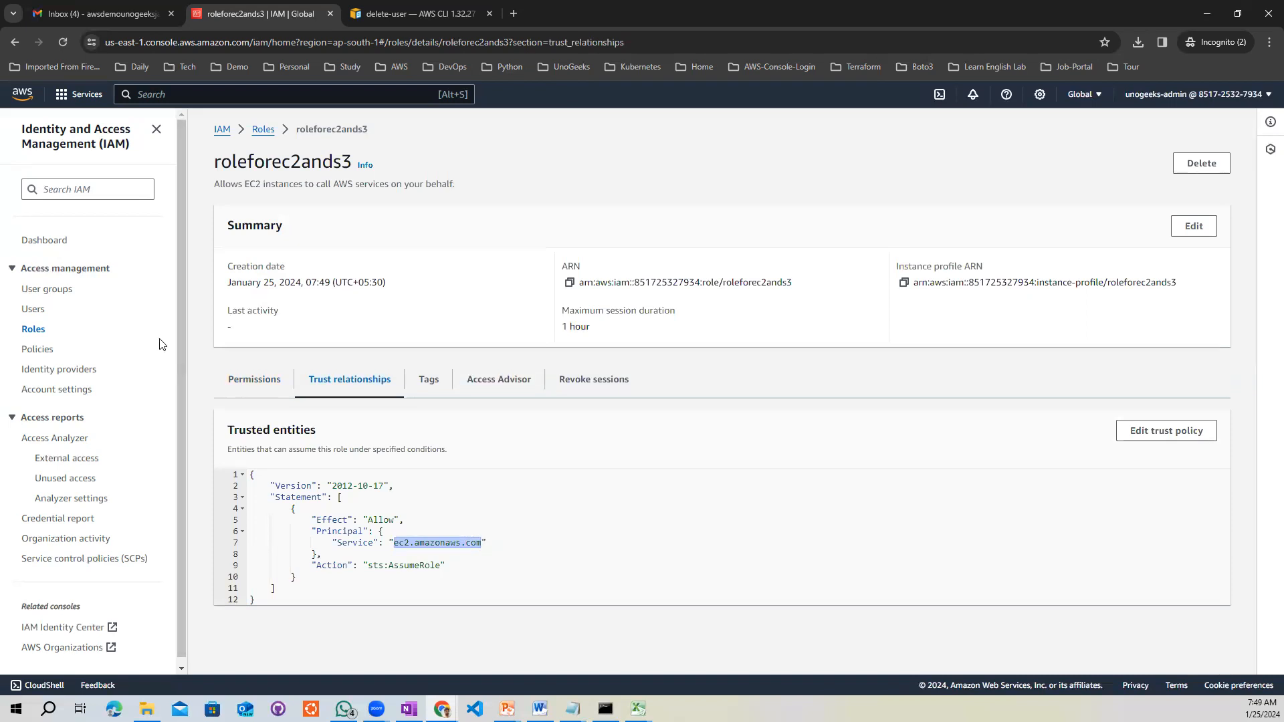
click(258, 380)
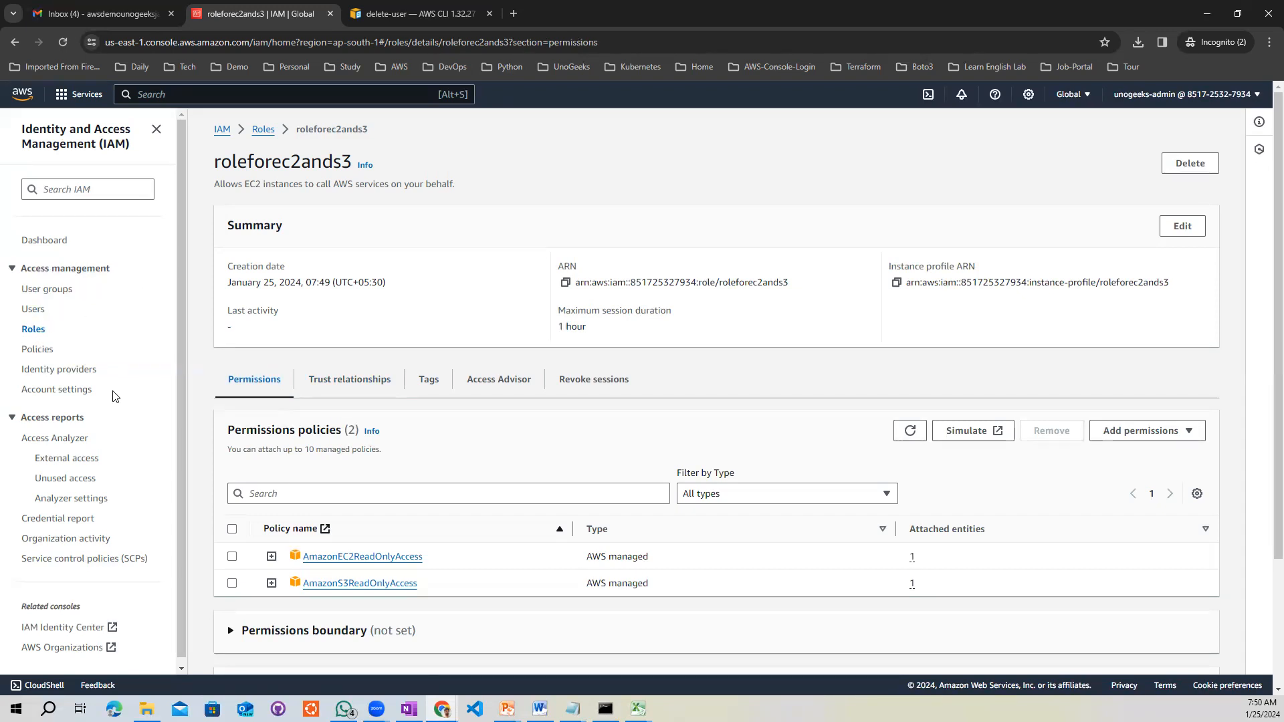
- Review the IAM users and user groups lists, and open the Admin group to examine its members
click(34, 312)
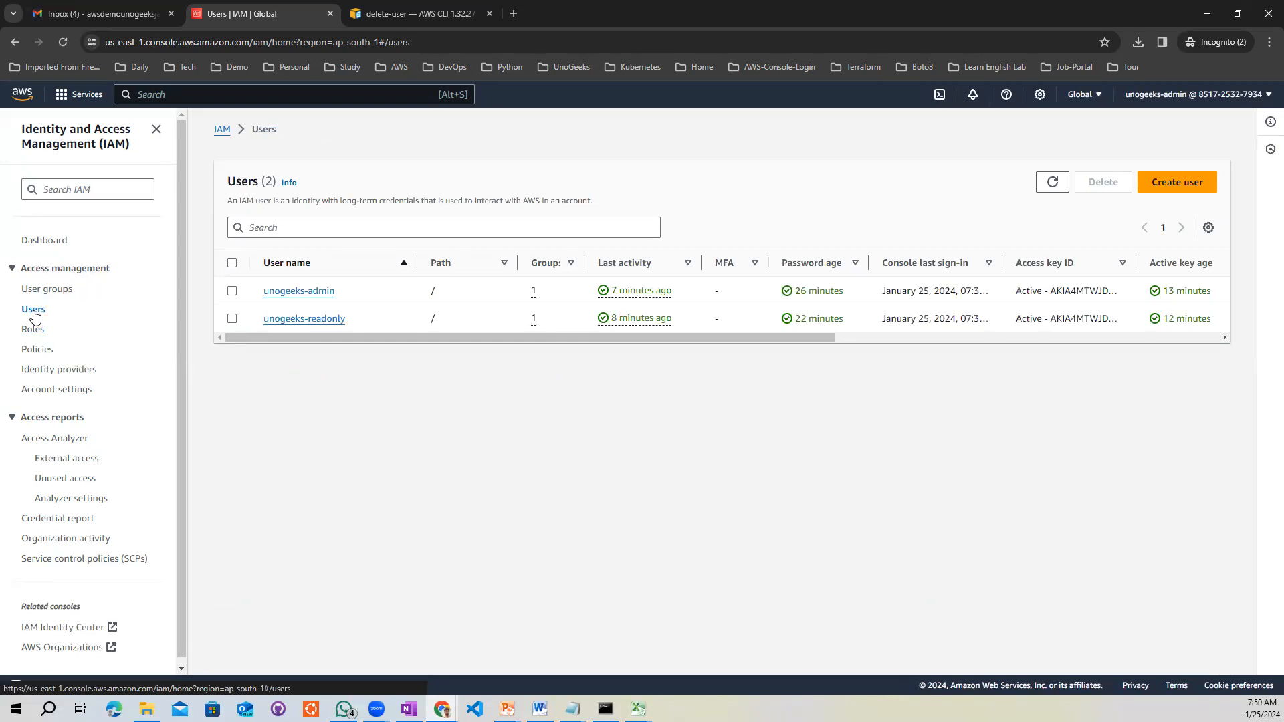
click(39, 292)
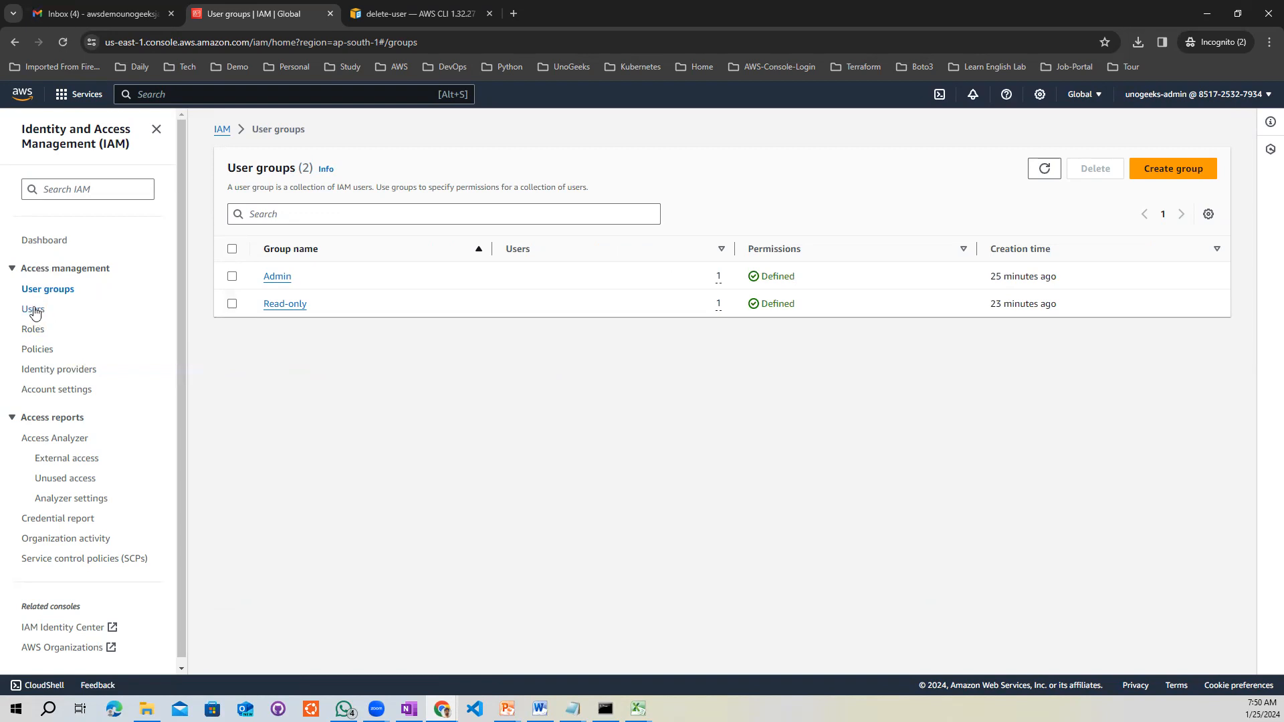
click(33, 312)
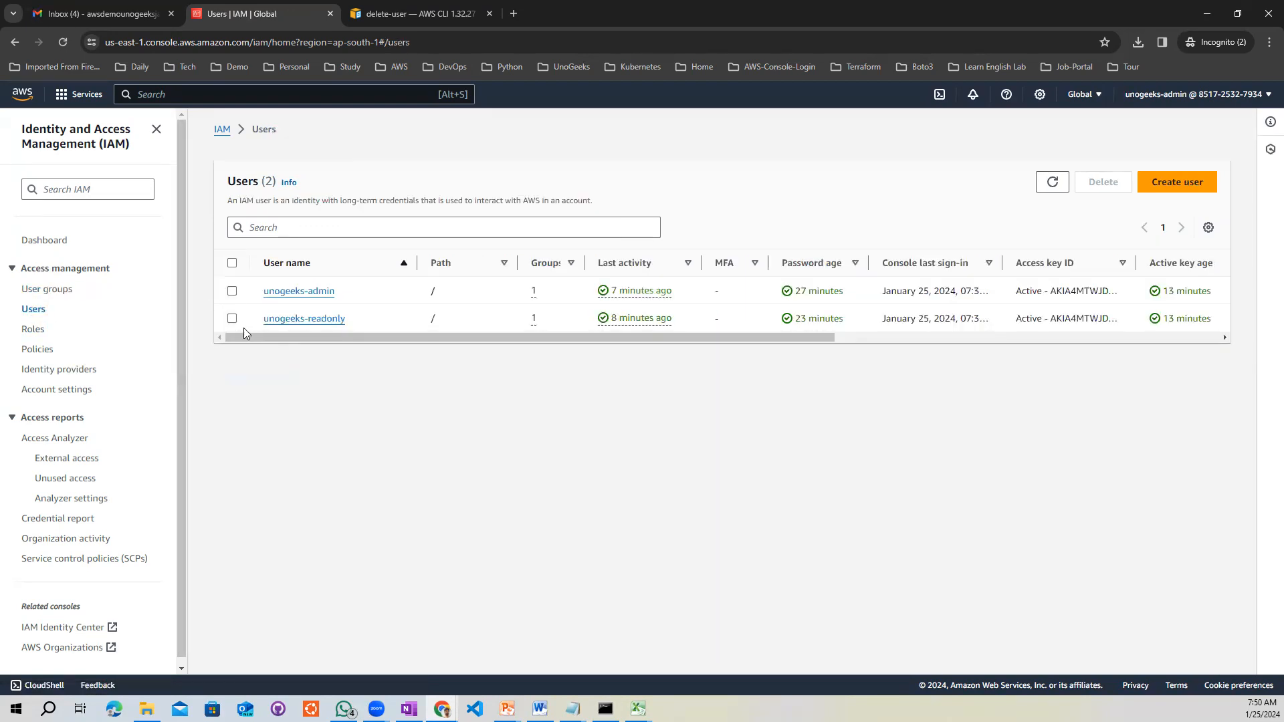
click(45, 290)
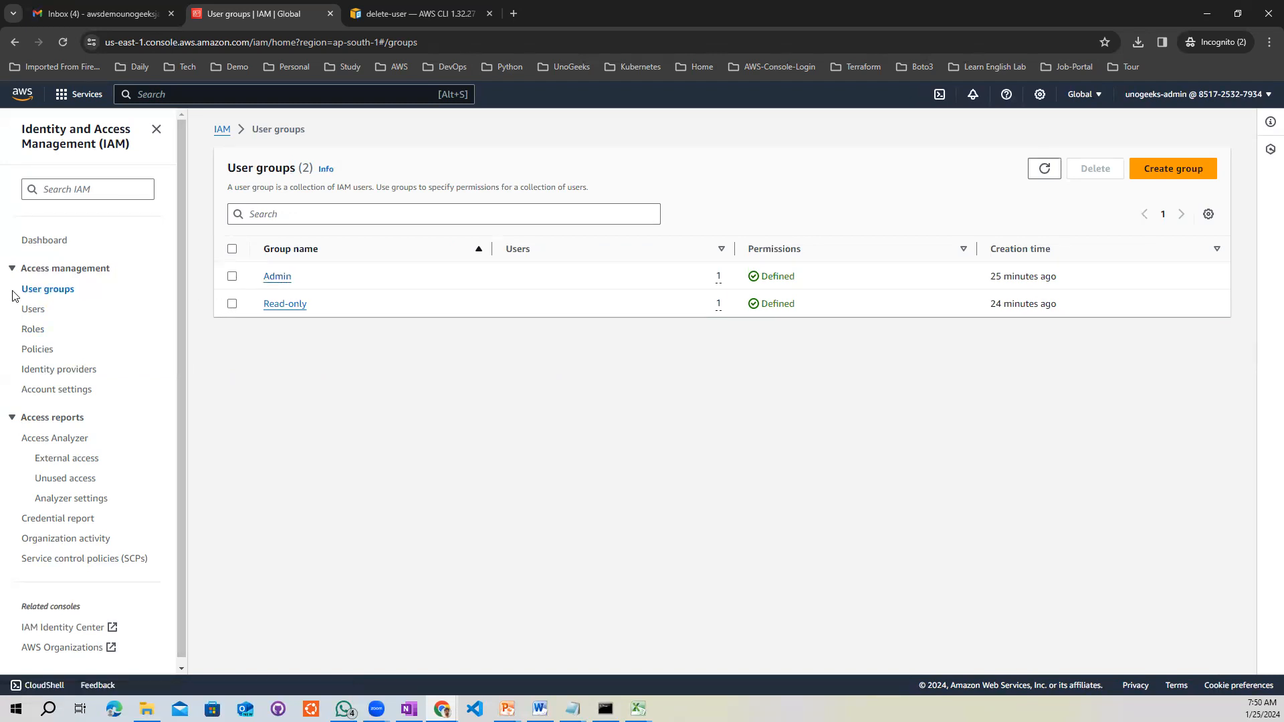
click(277, 280)
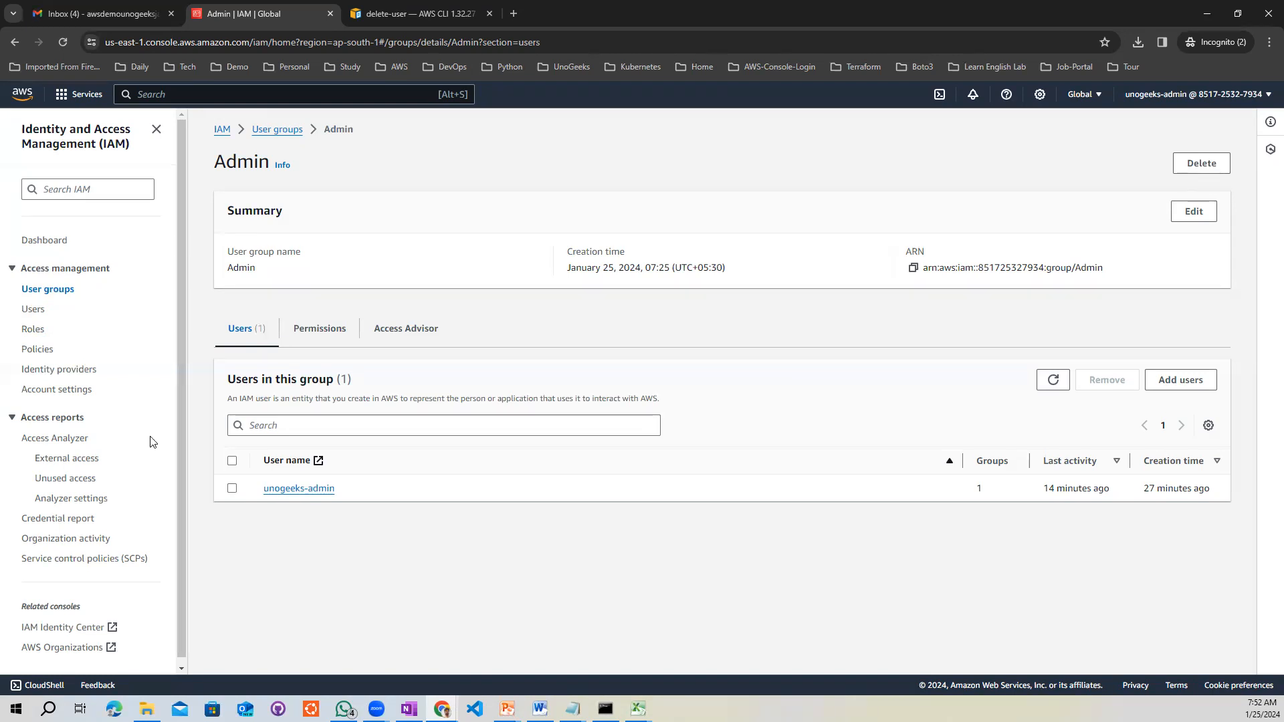
- Compare the roleforec2ands3 role's permissions page with the Admin group's membership page, and go back to the IAM users list
click(35, 335)
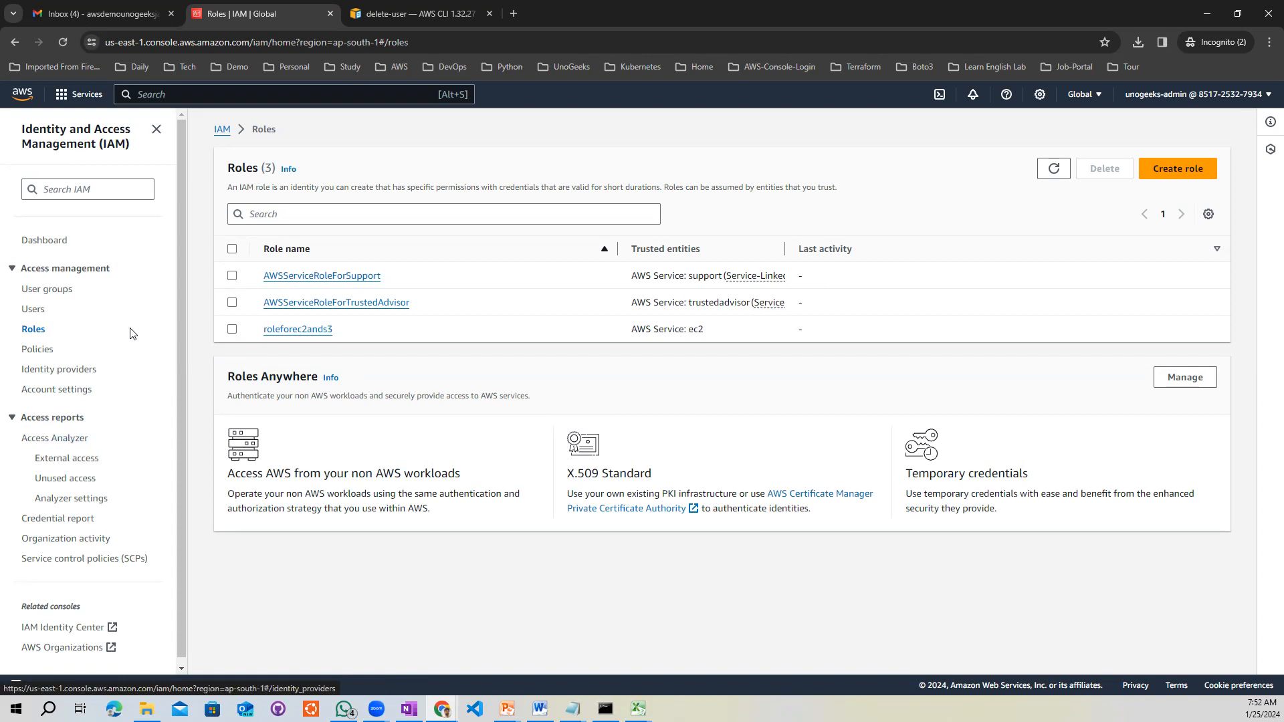
click(287, 331)
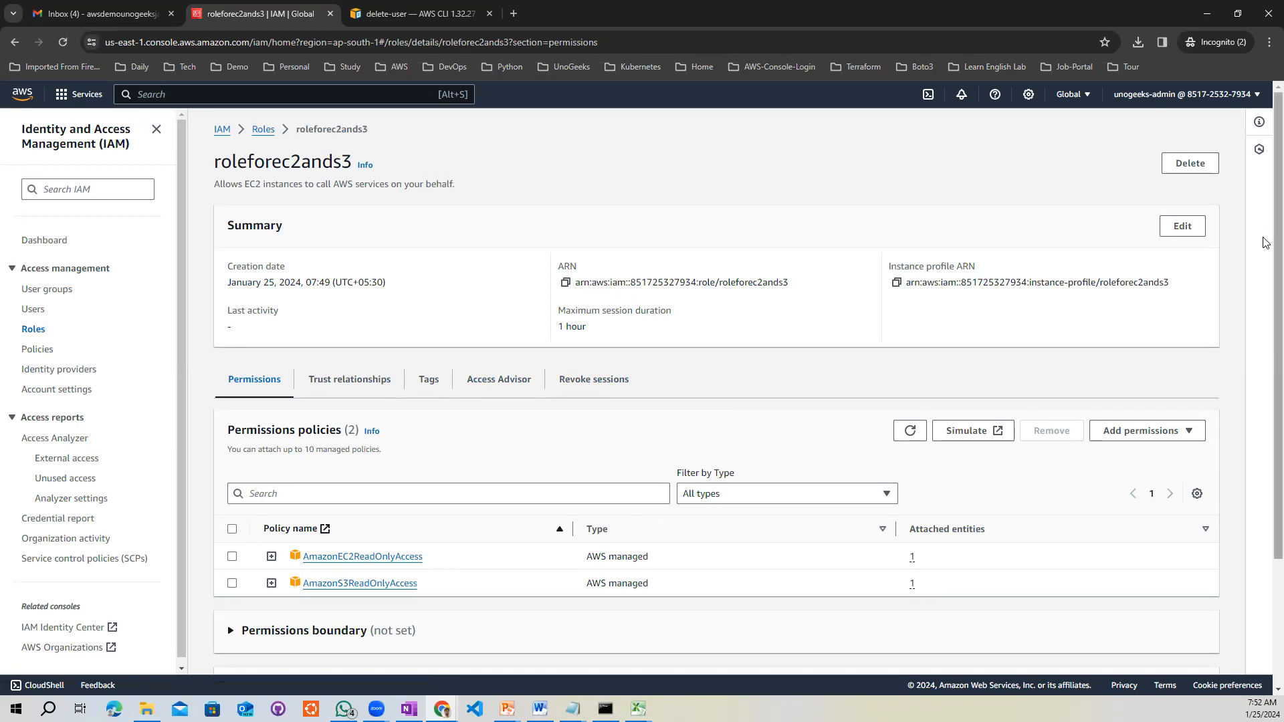
click(47, 289)
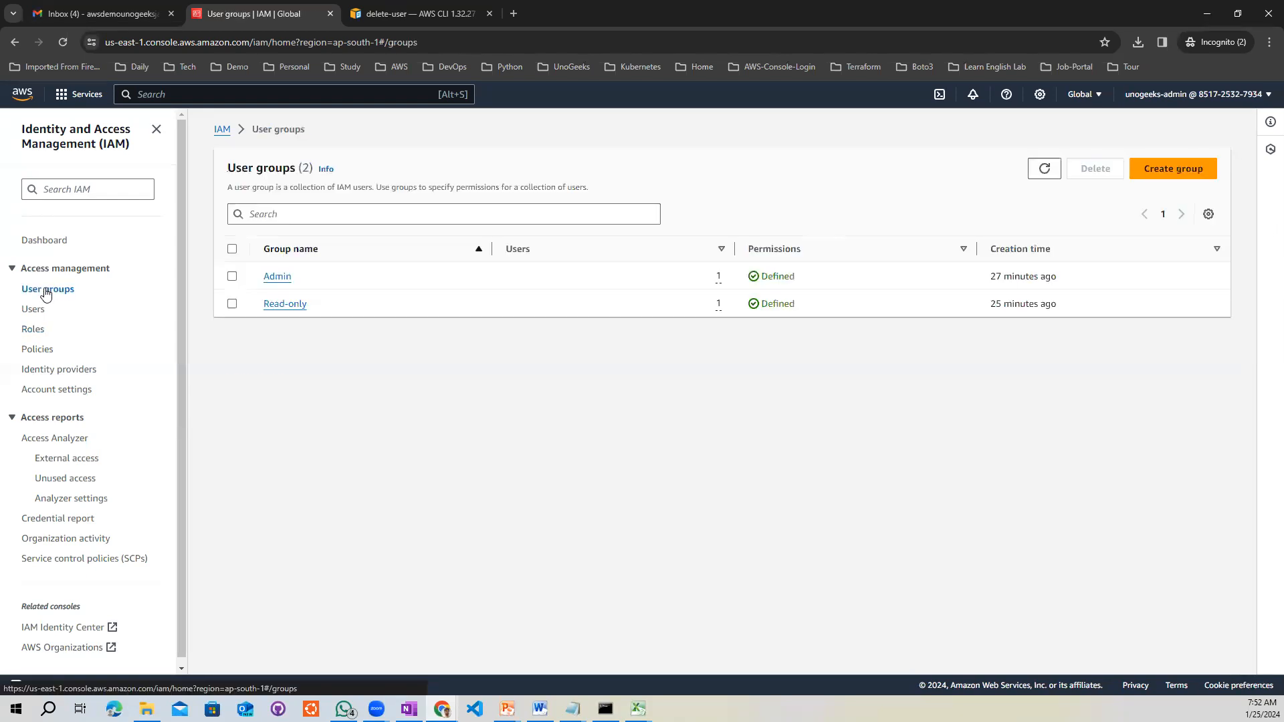
click(275, 277)
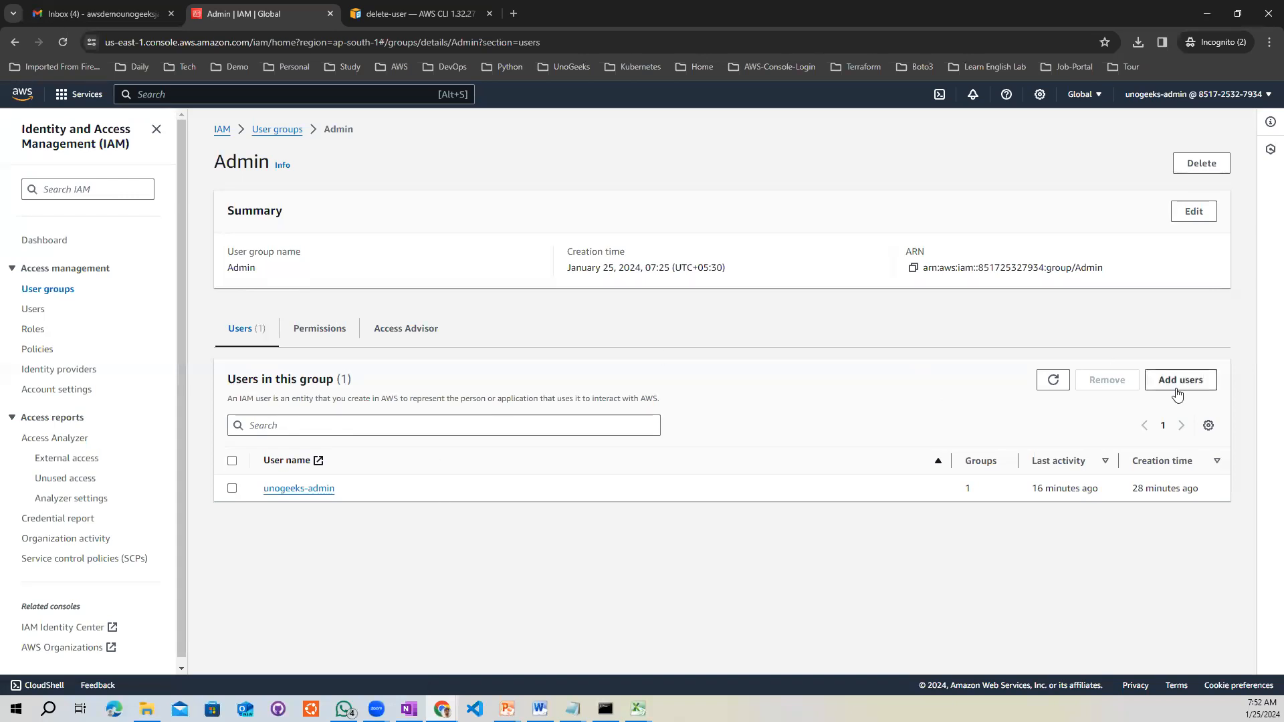
click(41, 333)
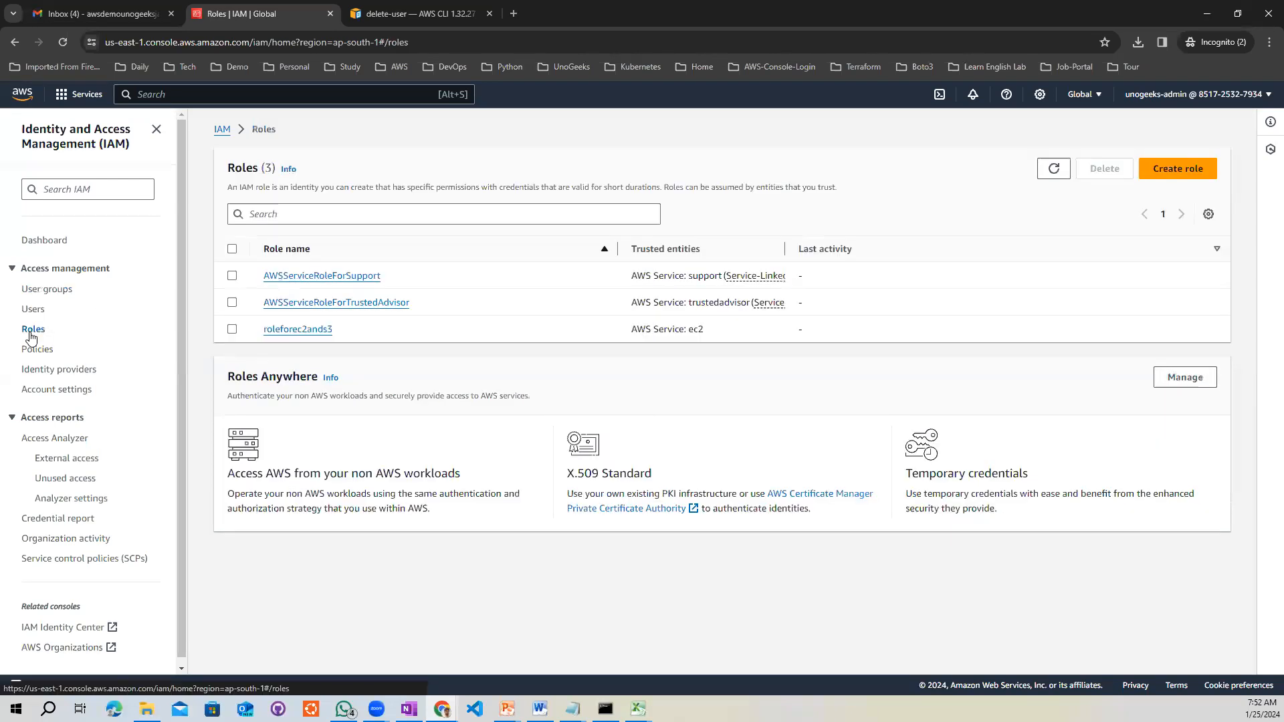
click(297, 330)
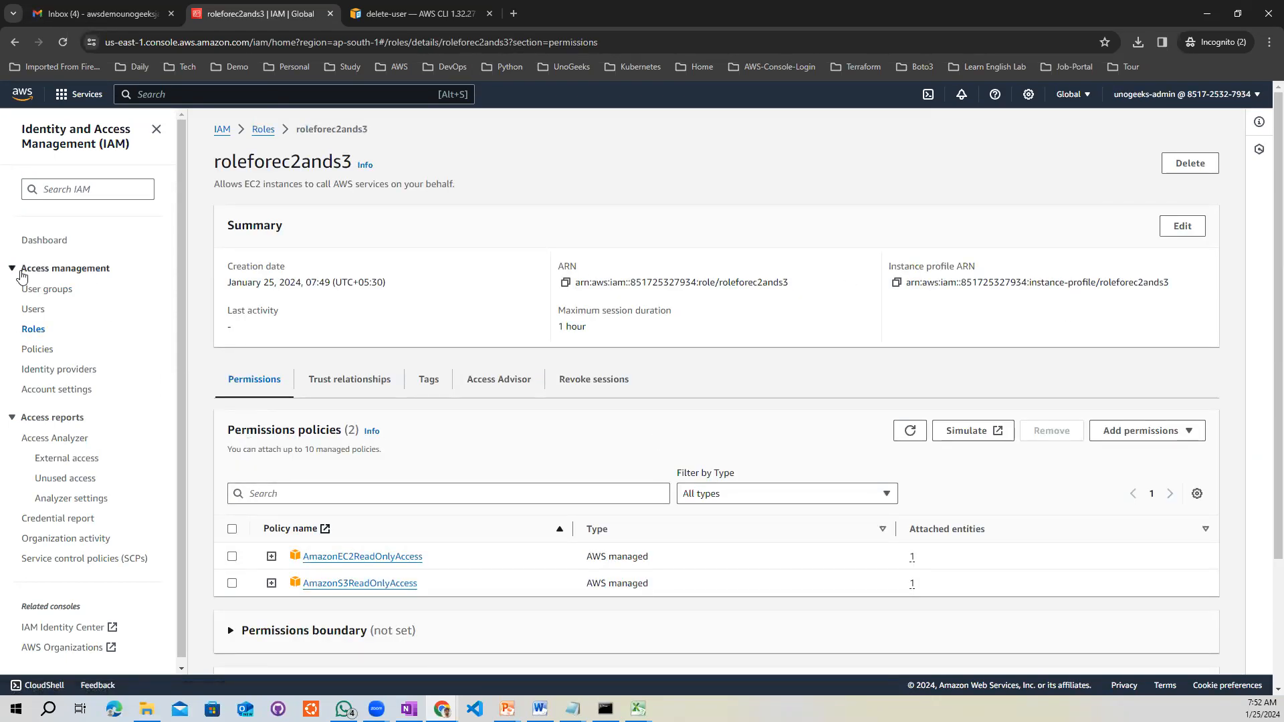
click(33, 310)
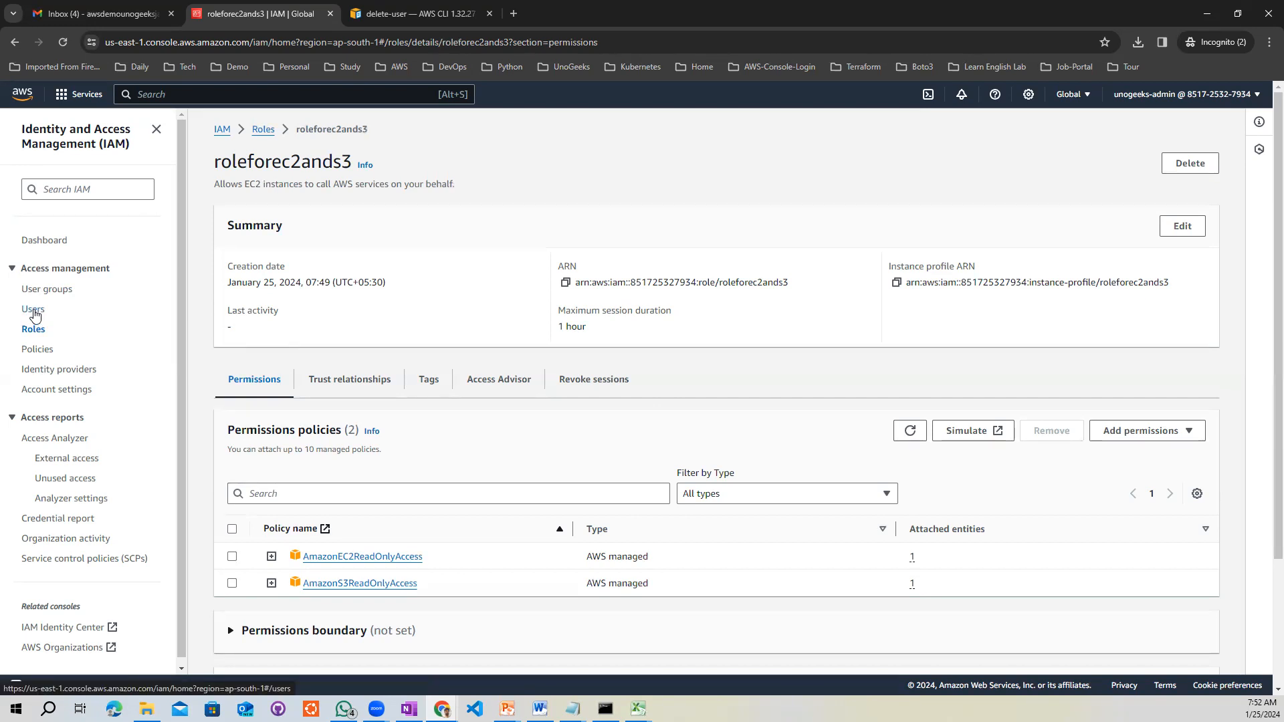